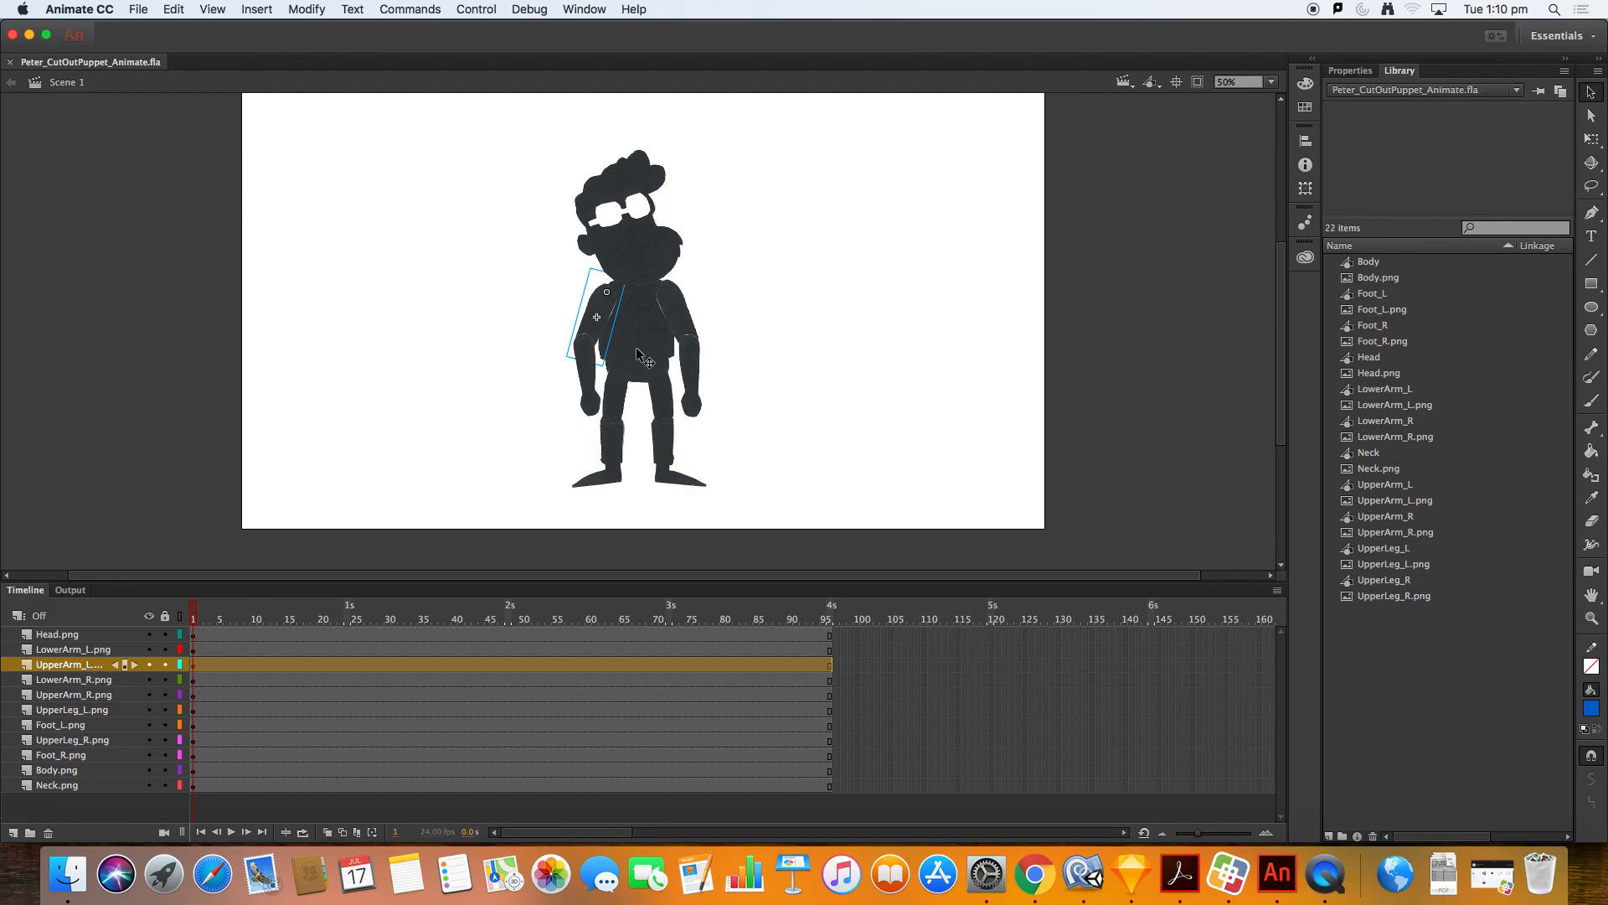
Step: Inspect the puppet's body parts and their layers by selecting head, arms, legs and body on stage
{"action": "left_click", "coordinate": [502, 295]}
{"action": "left_click", "coordinate": [598, 295]}
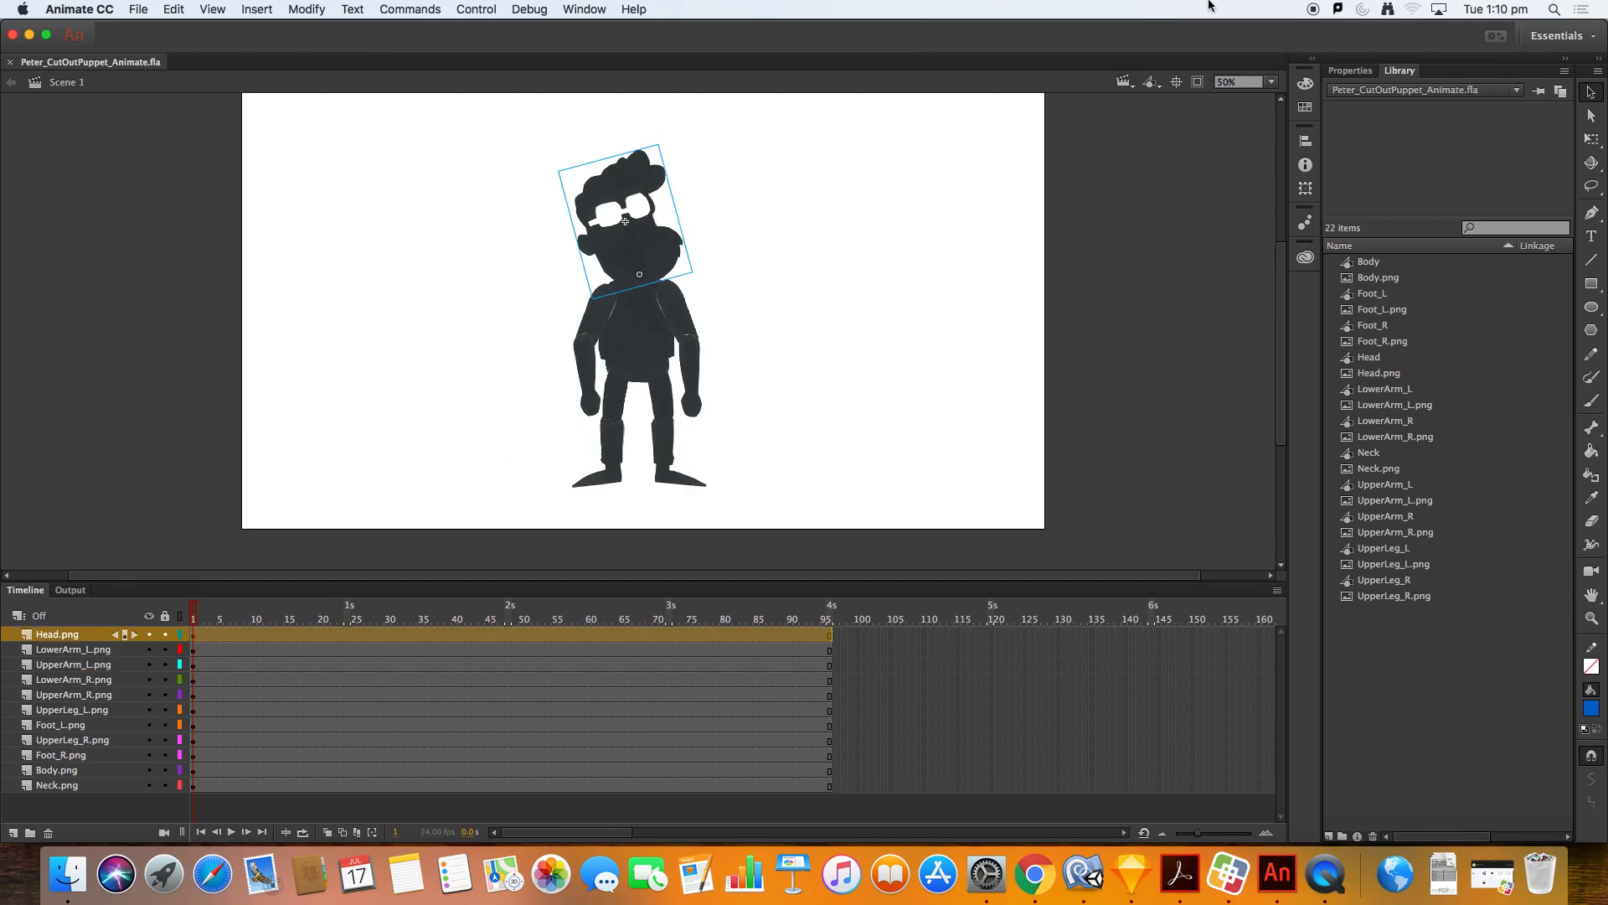
{"action": "left_click", "coordinate": [1351, 70]}
{"action": "left_click", "coordinate": [1400, 70]}
{"action": "left_click", "coordinate": [680, 348]}
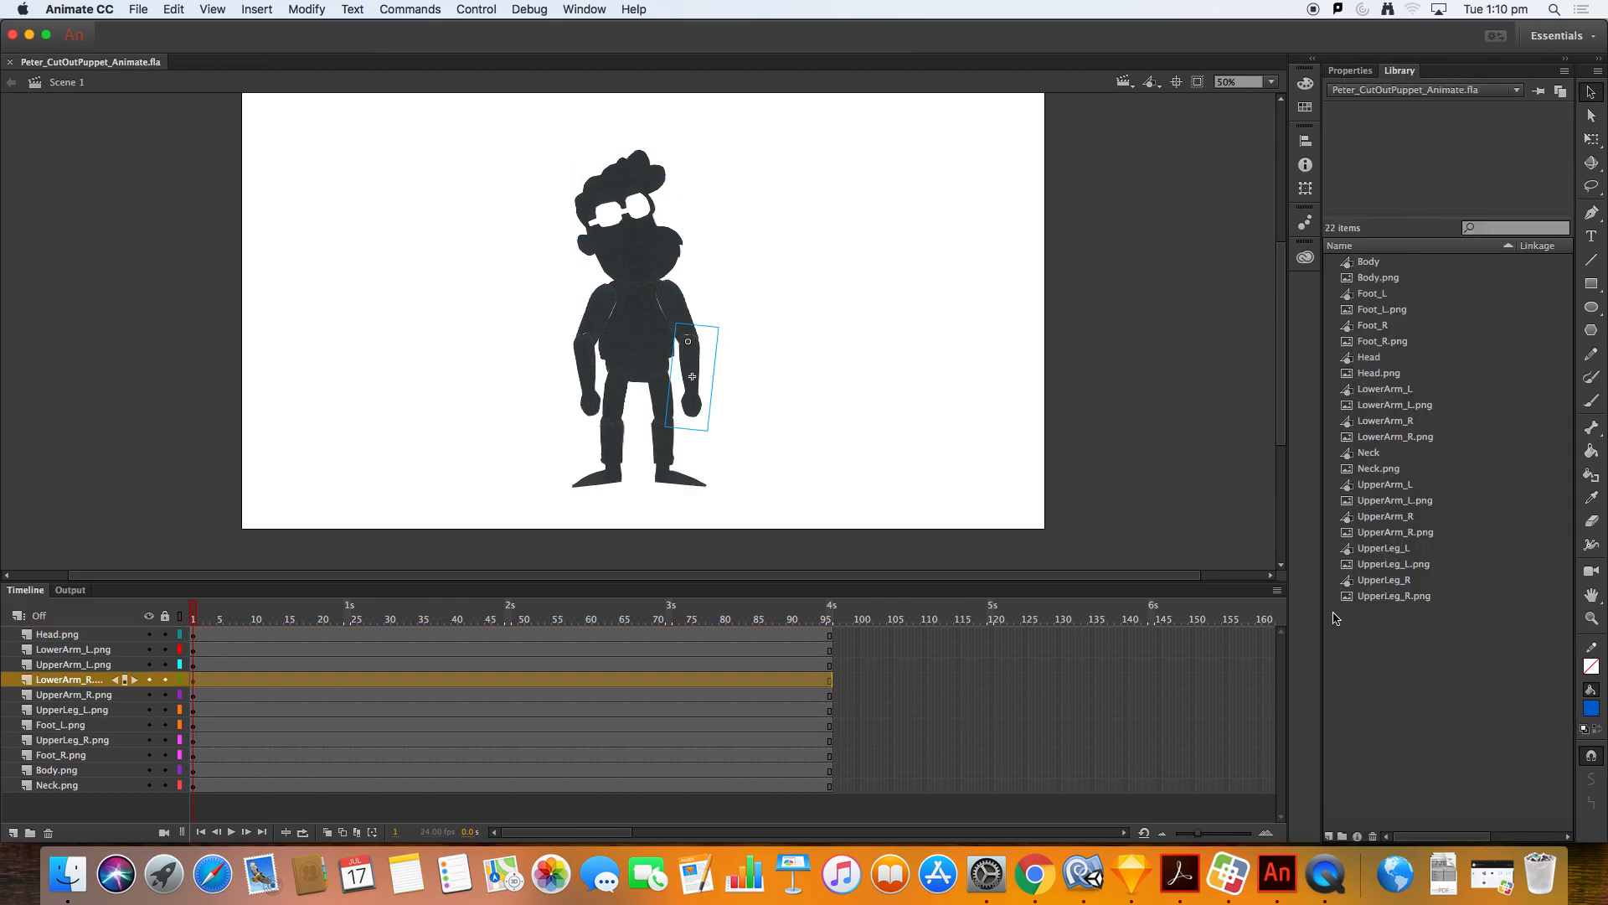
{"action": "left_click", "coordinate": [104, 670]}
{"action": "left_click", "coordinate": [92, 696]}
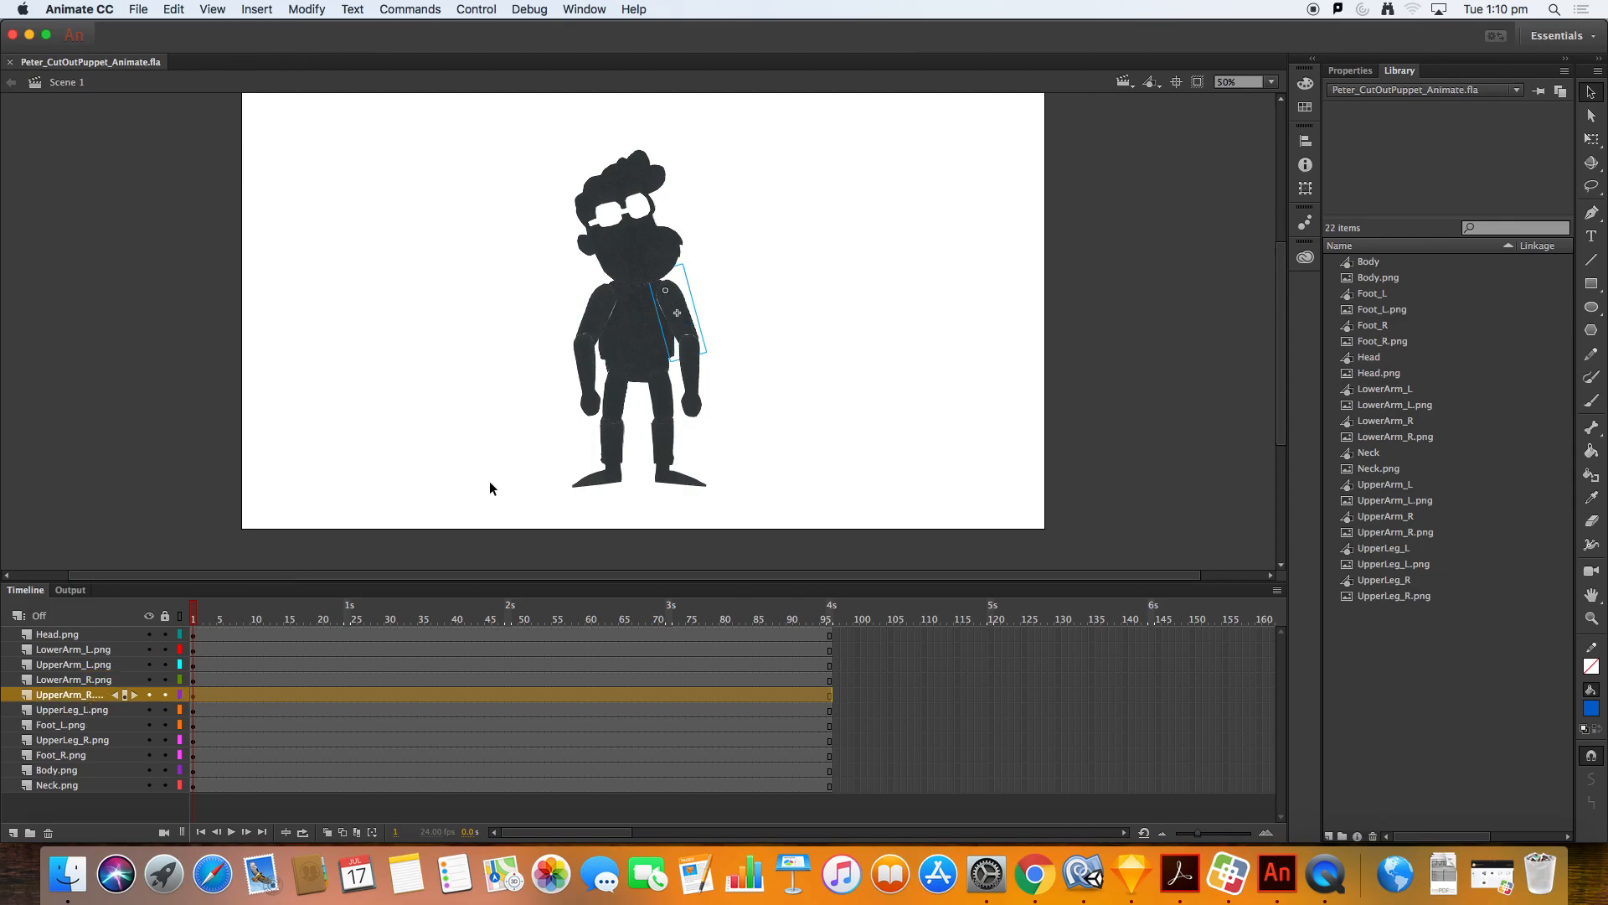
{"action": "scroll", "coordinate": [399, 392], "scroll_direction": "up", "scroll_amount": 2}
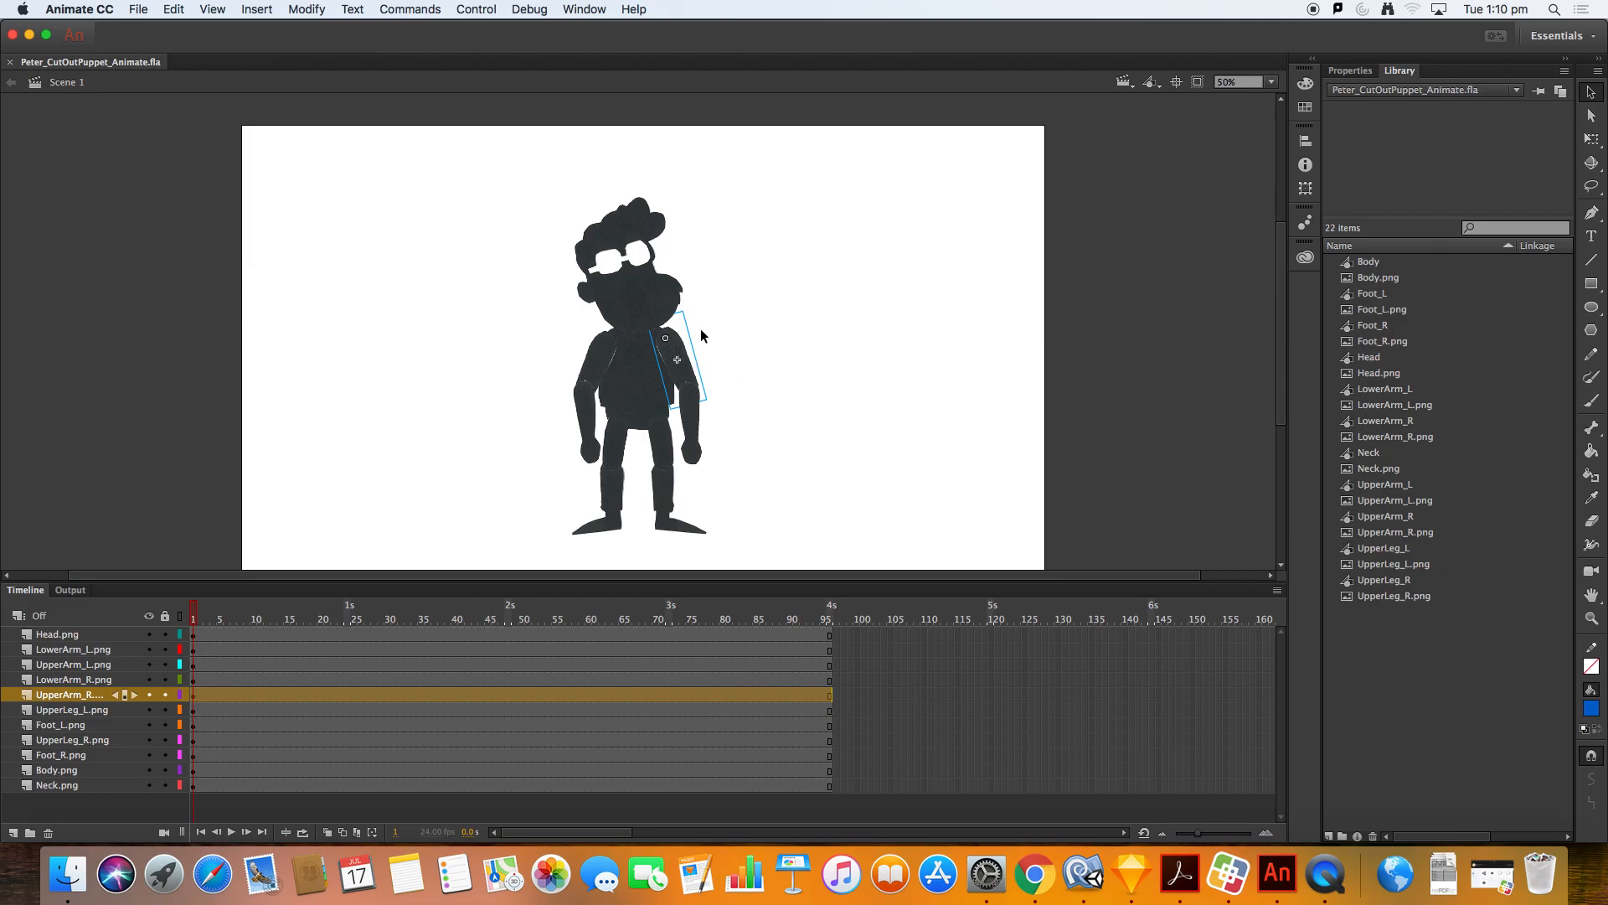
{"action": "left_click", "coordinate": [670, 308]}
{"action": "left_click", "coordinate": [639, 380]}
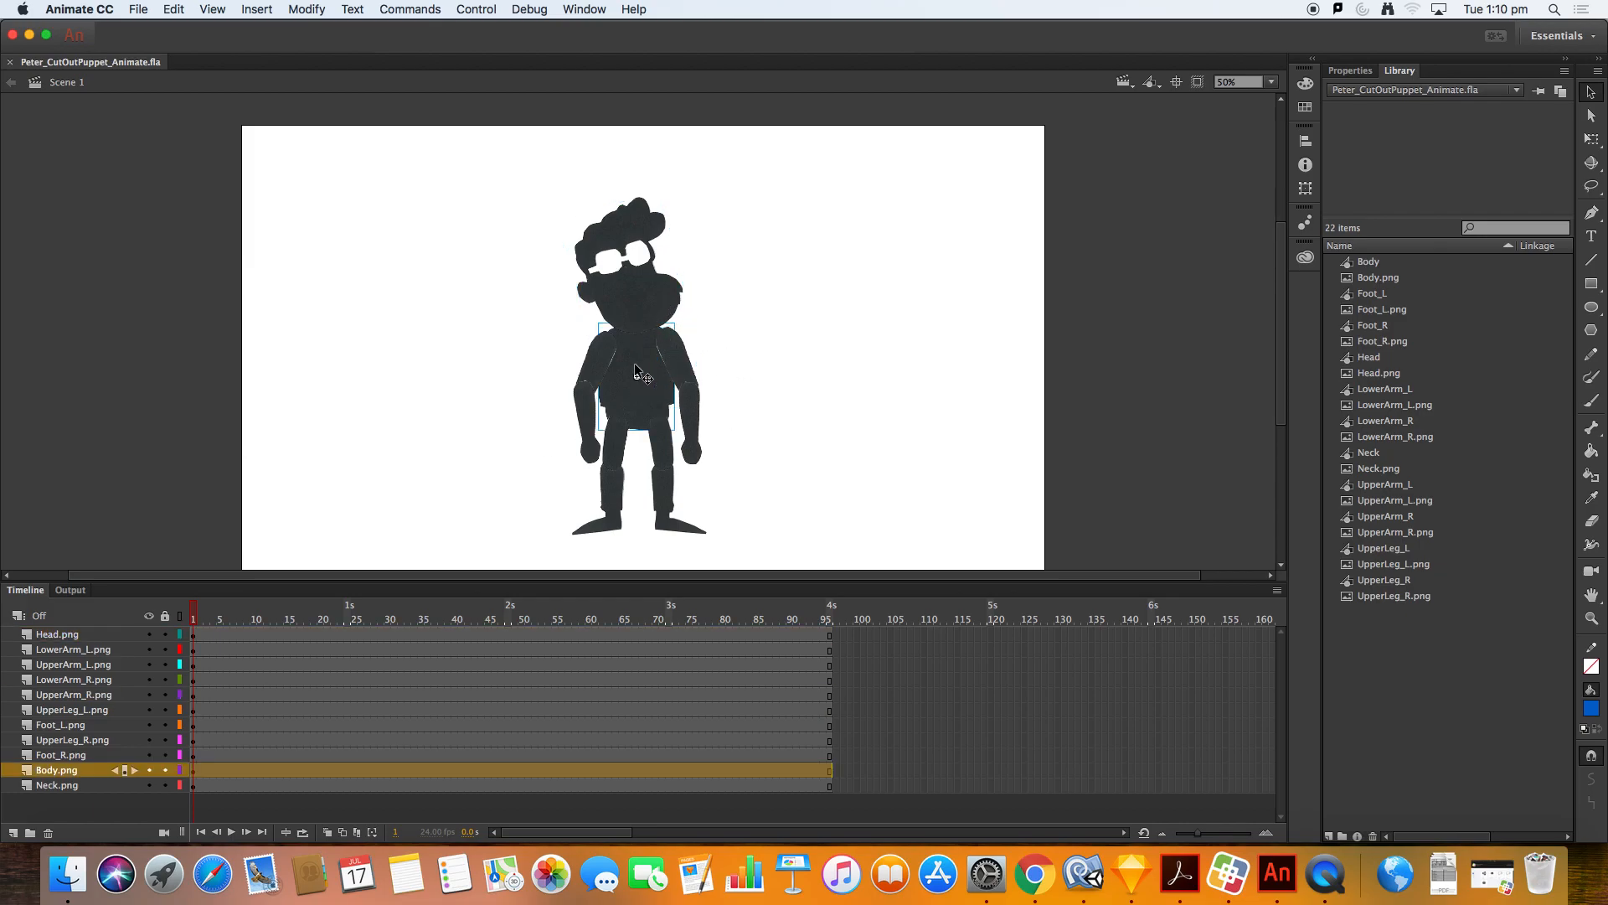
{"action": "left_click", "coordinate": [598, 372]}
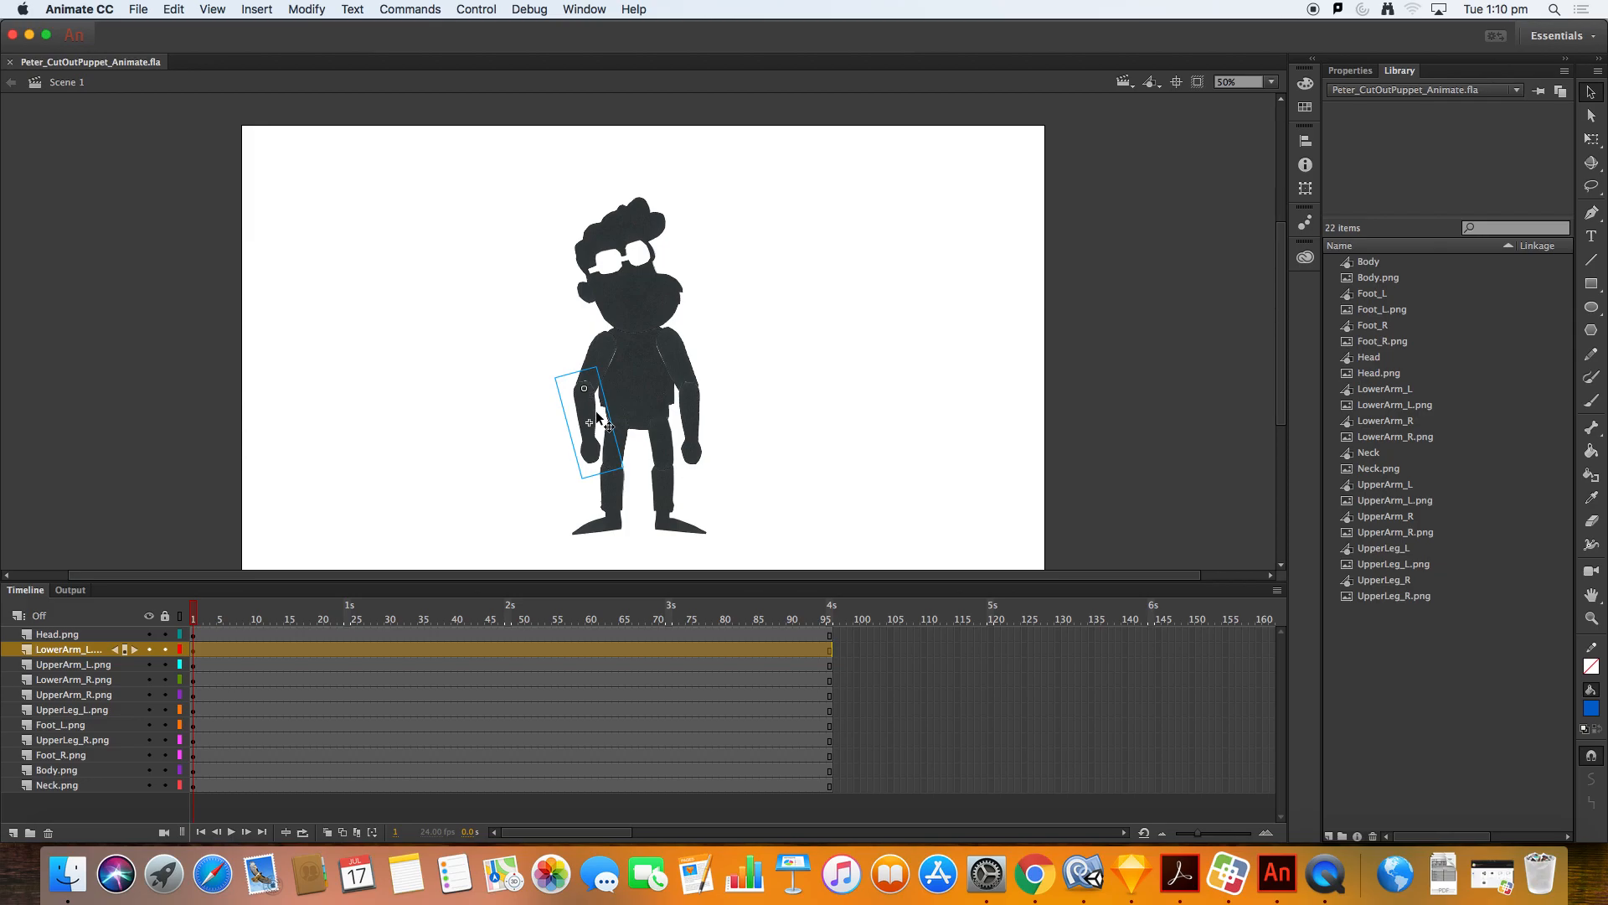
Step: Adjust the left lower arm's transform point with Free Transform and check the other limbs' pivots
{"action": "key", "text": "q"}
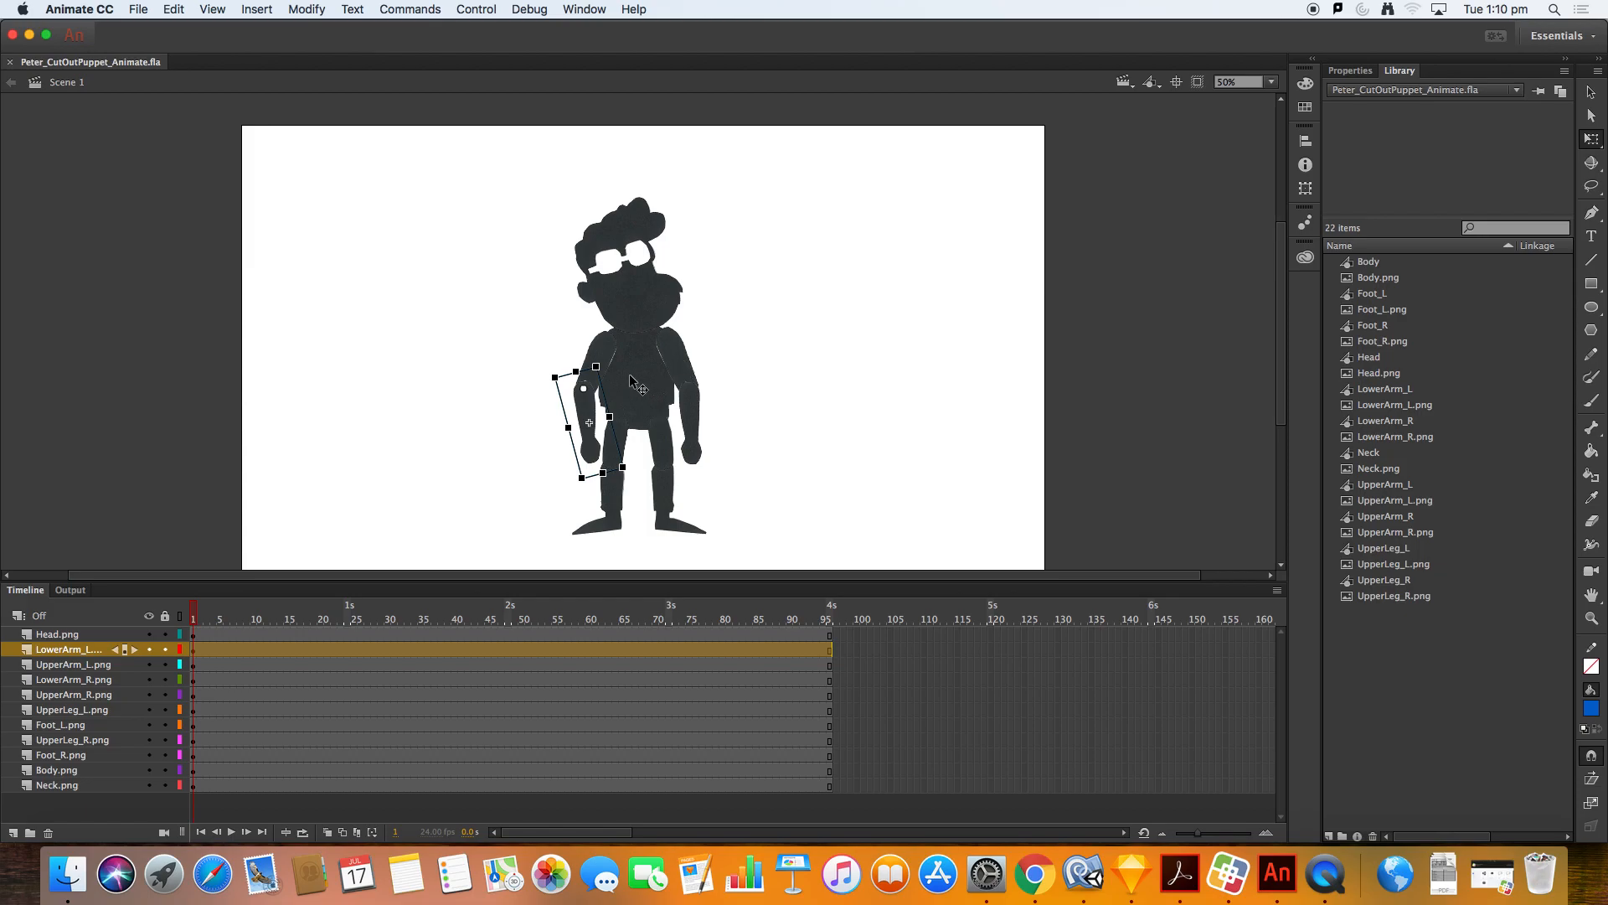
{"action": "mouse_move", "coordinate": [584, 388]}
{"action": "left_mouse_down"}
{"action": "mouse_move", "coordinate": [585, 410]}
{"action": "mouse_move", "coordinate": [584, 395]}
{"action": "left_mouse_up"}
{"action": "left_click", "coordinate": [690, 400]}
{"action": "left_click", "coordinate": [689, 349]}
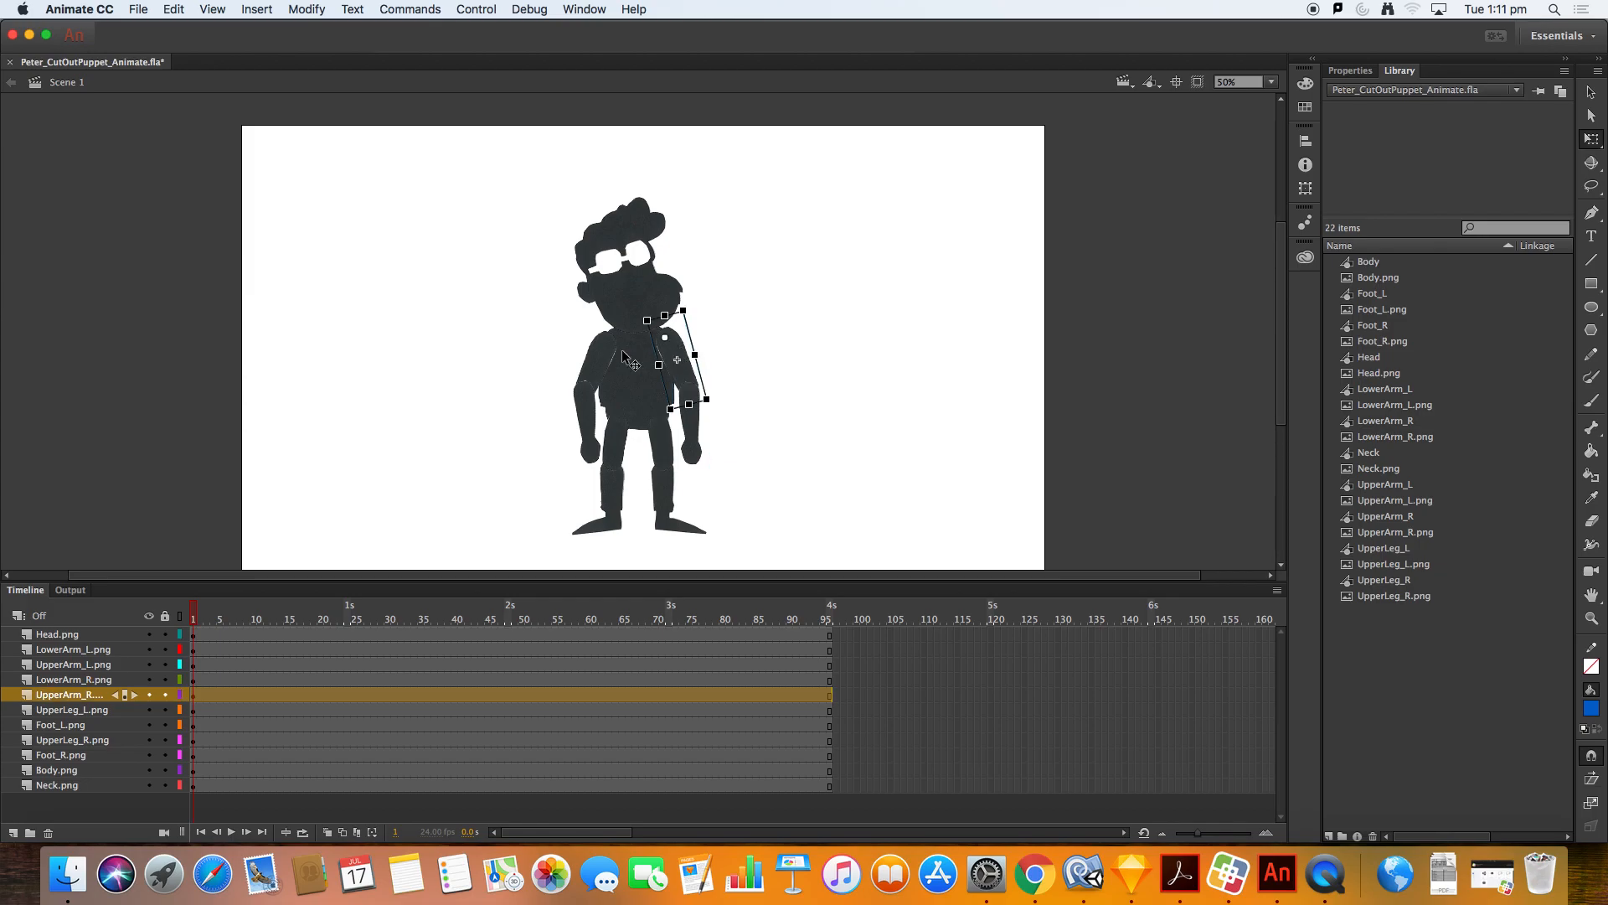
{"action": "left_click", "coordinate": [615, 435]}
{"action": "left_click", "coordinate": [621, 443]}
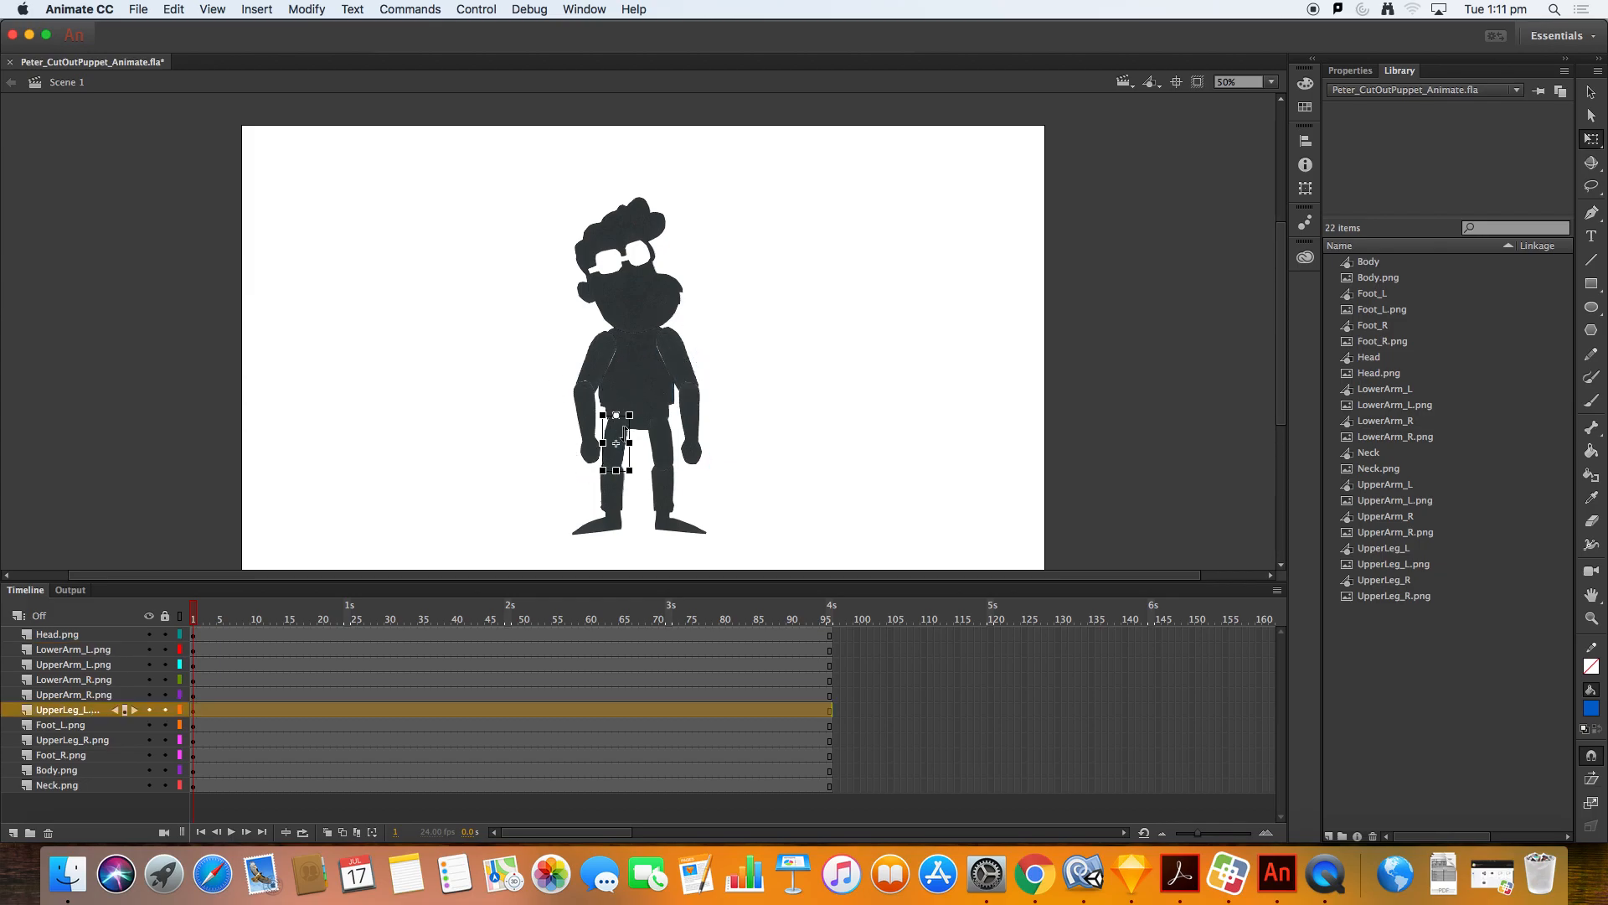
{"action": "left_click", "coordinate": [617, 498]}
{"action": "left_click", "coordinate": [809, 495]}
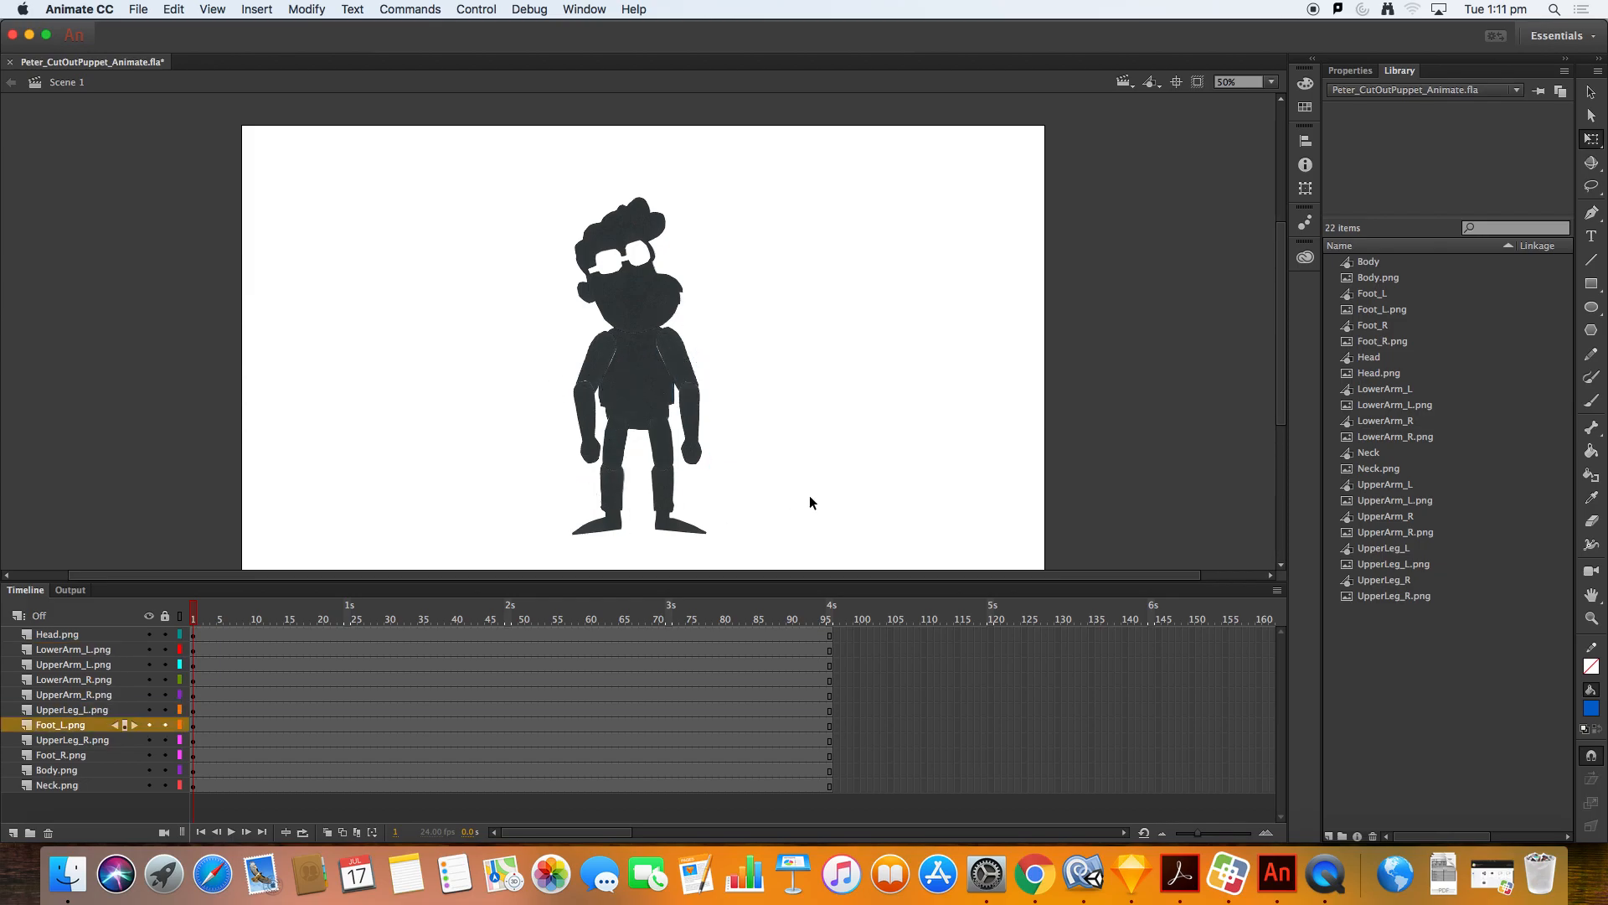
Step: Insert keyframes on all layers at frame 24
{"action": "mouse_move", "coordinate": [209, 620]}
{"action": "left_mouse_down"}
{"action": "mouse_move", "coordinate": [415, 621]}
{"action": "mouse_move", "coordinate": [228, 627]}
{"action": "left_mouse_up"}
{"action": "left_click_drag", "start_coordinate": [233, 605], "coordinate": [184, 610]}
{"action": "left_click_drag", "start_coordinate": [322, 620], "coordinate": [349, 612]}
{"action": "left_click", "coordinate": [350, 634]}
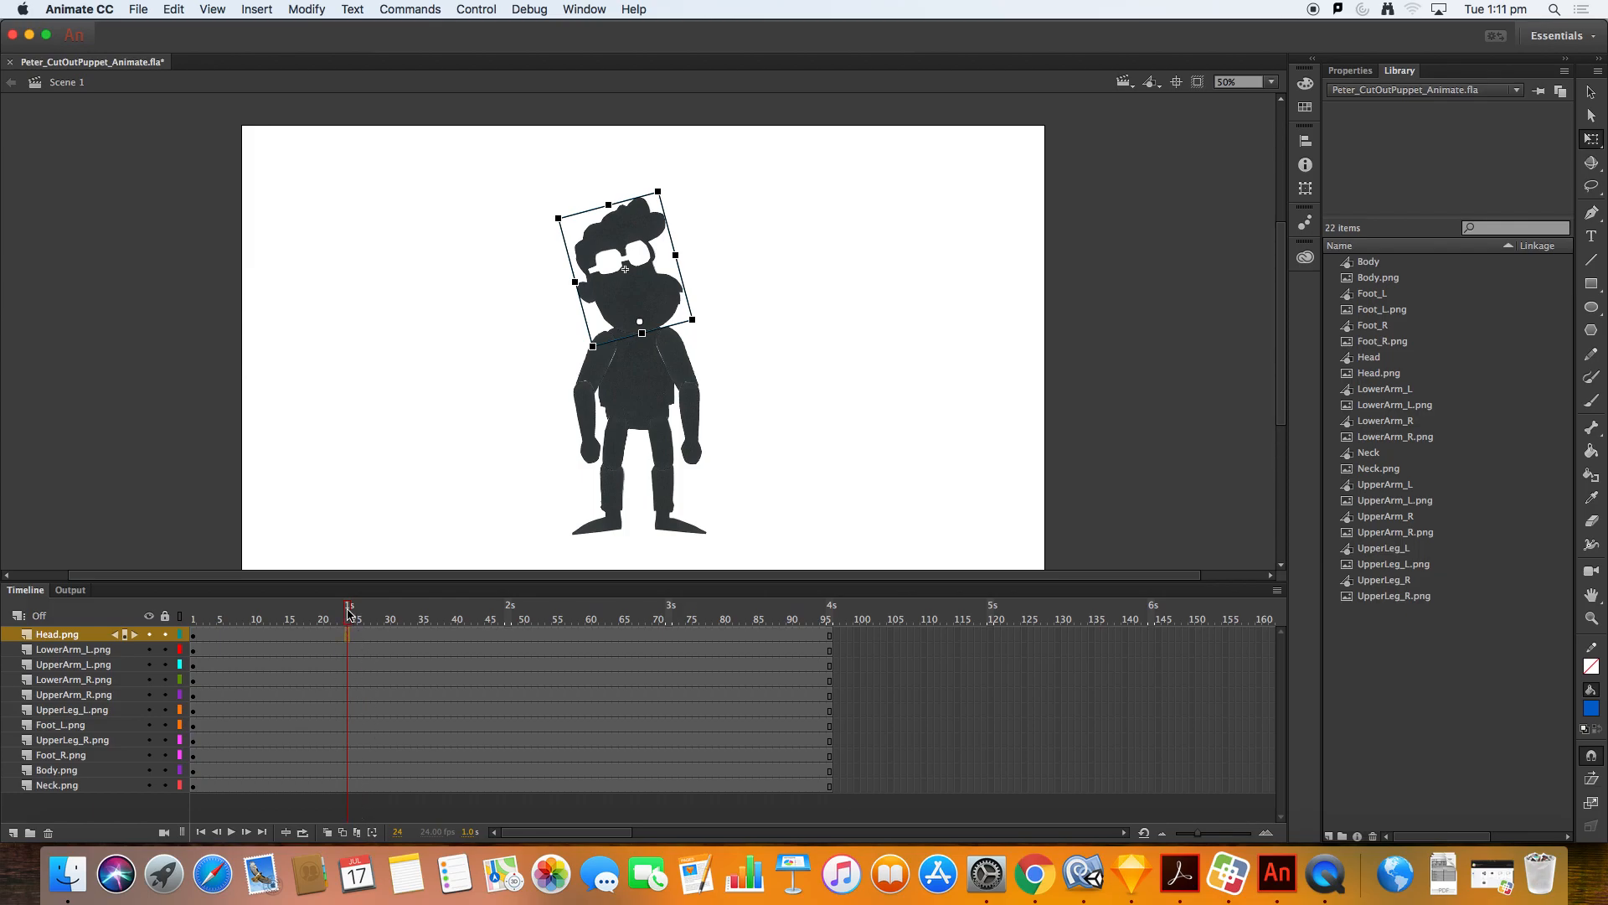
{"action": "left_click", "coordinate": [349, 791], "text": "shift"}
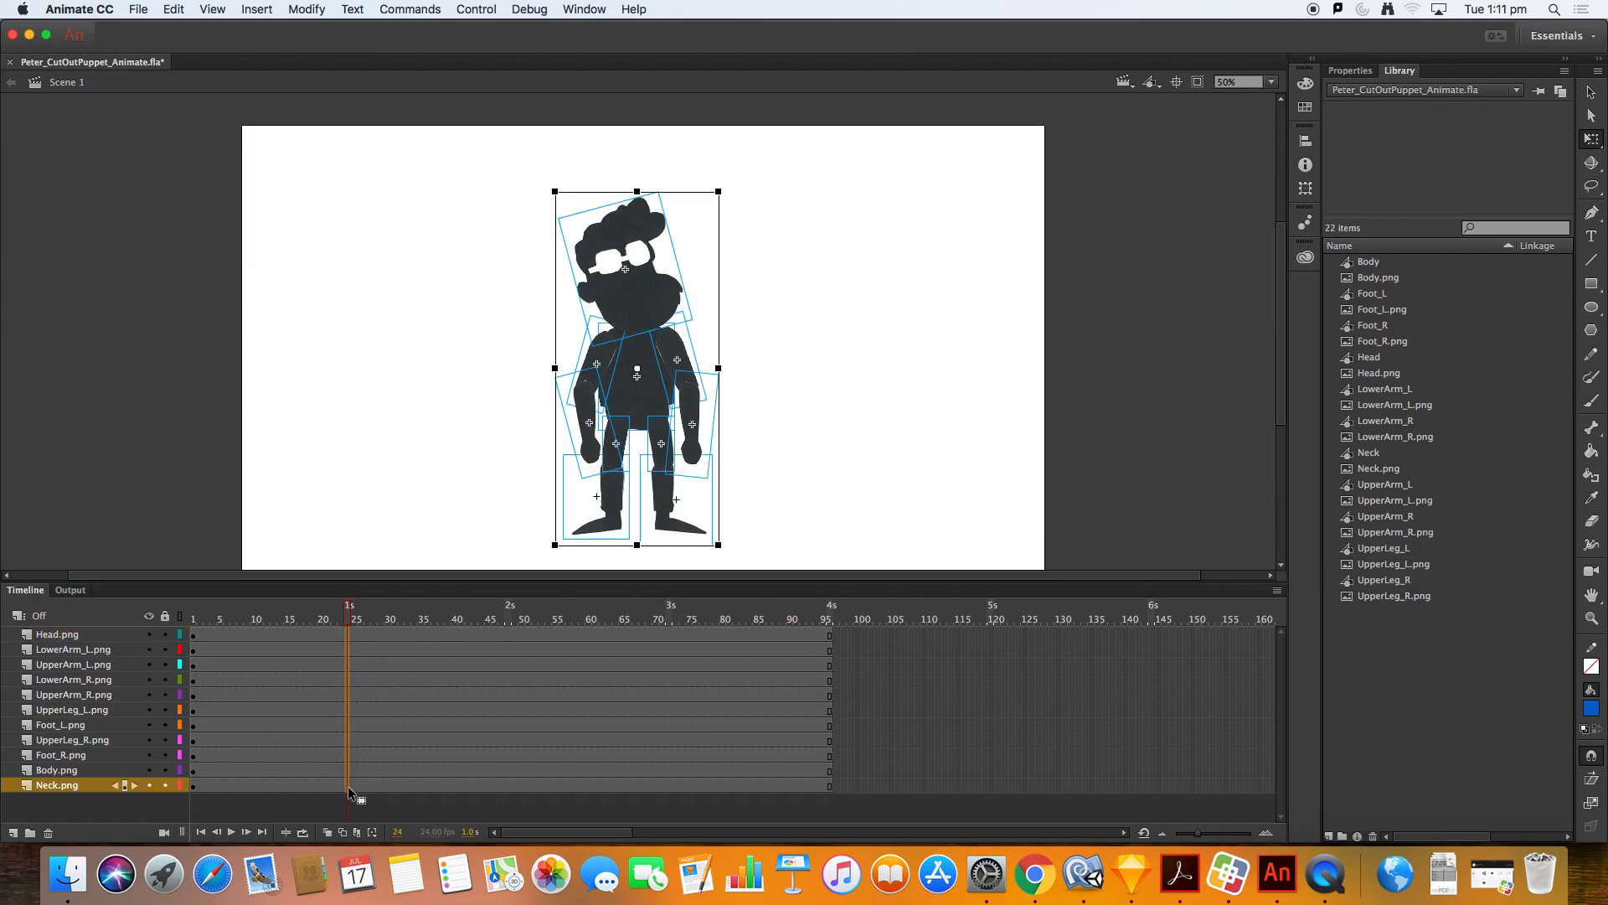
{"action": "right_click", "coordinate": [349, 631]}
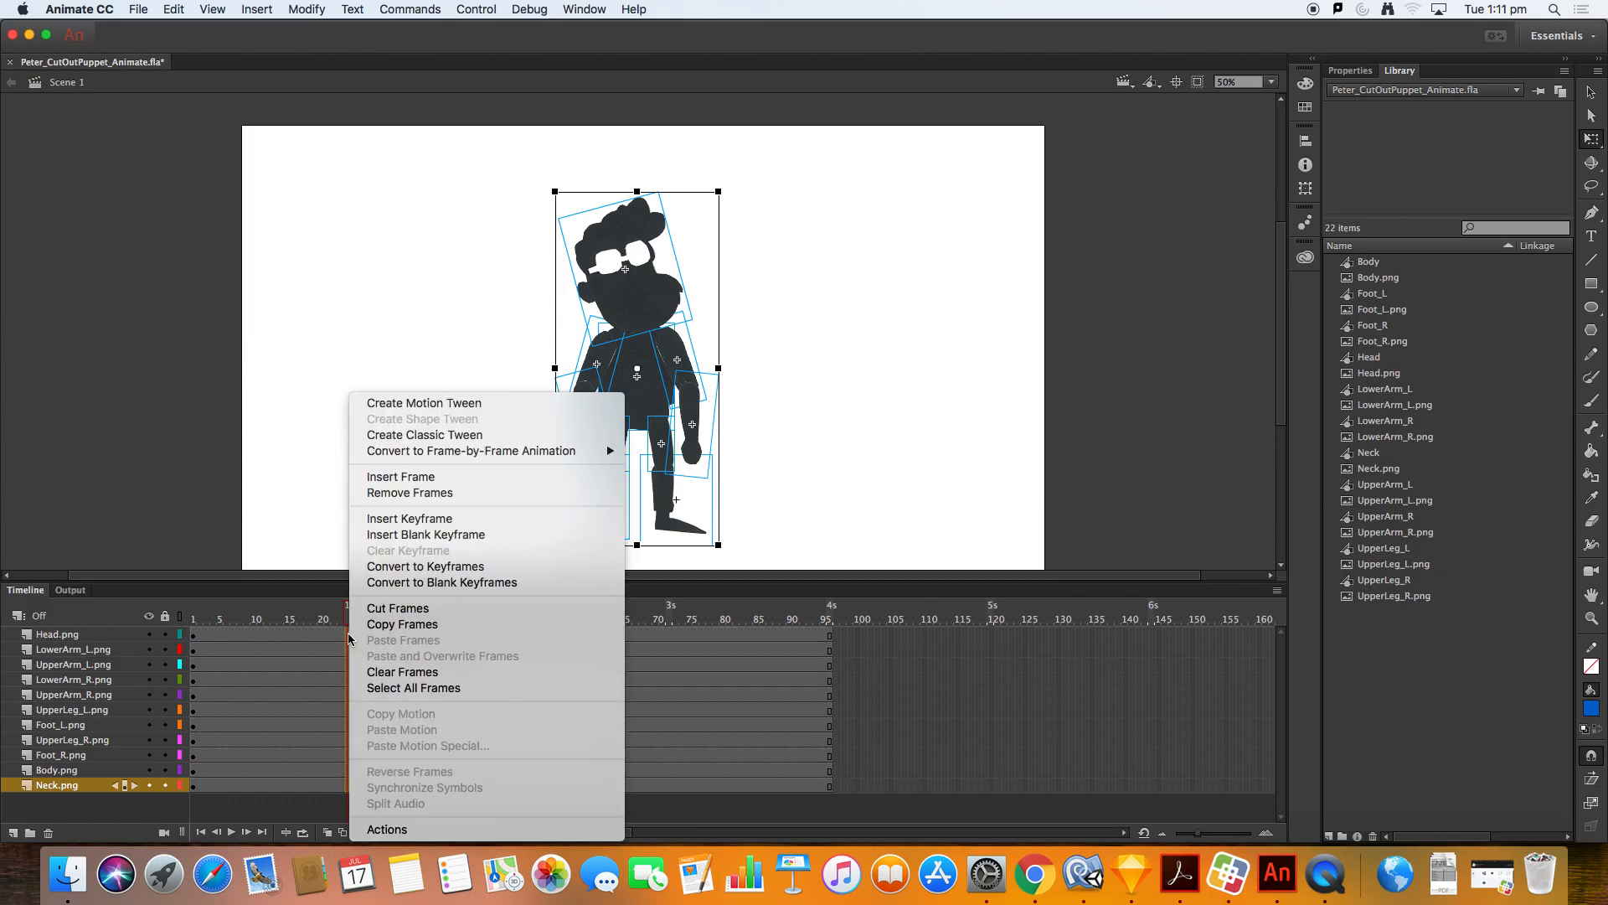
{"action": "left_click", "coordinate": [514, 521]}
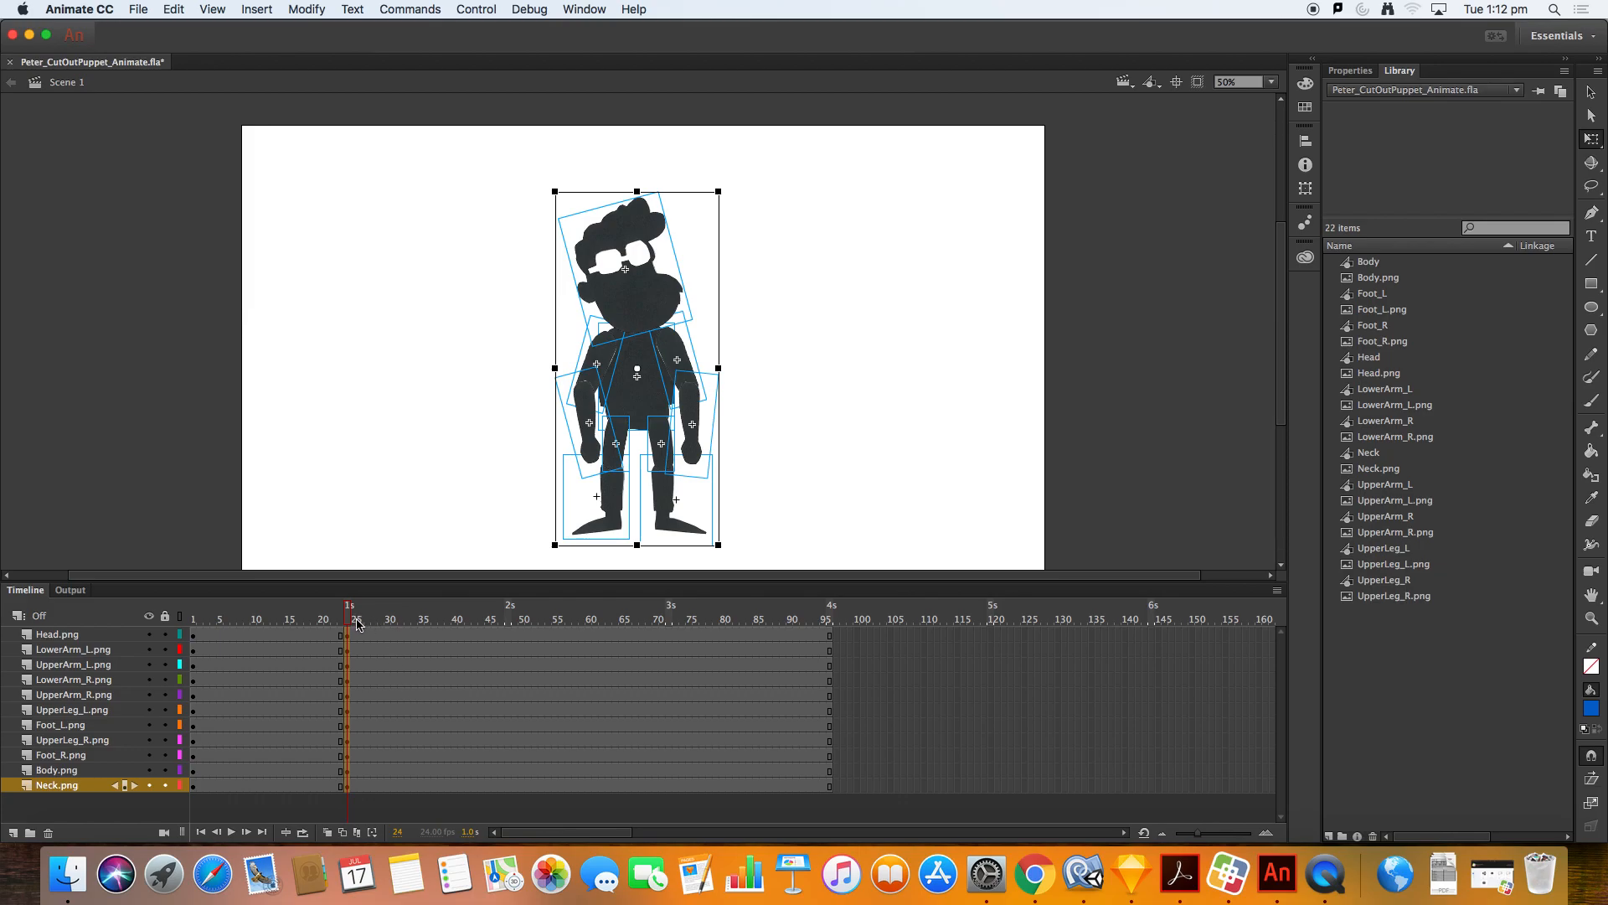
{"action": "left_click_drag", "start_coordinate": [350, 616], "coordinate": [347, 615]}
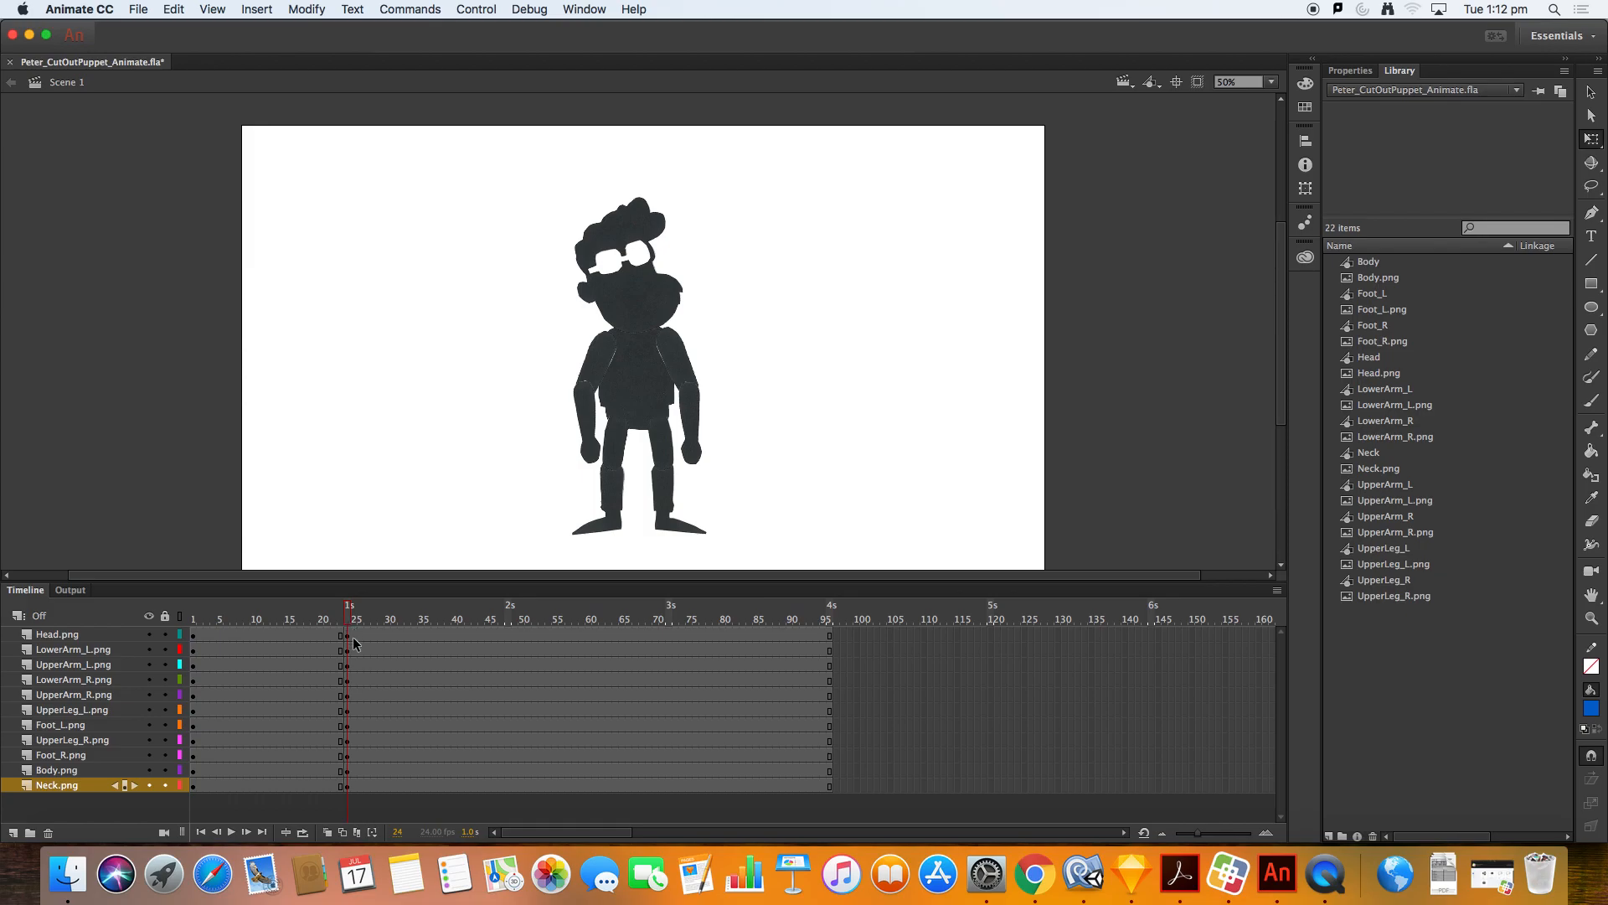
Step: Rotate both lower legs with feet outward into a wide squat stance
{"action": "left_click", "coordinate": [617, 486]}
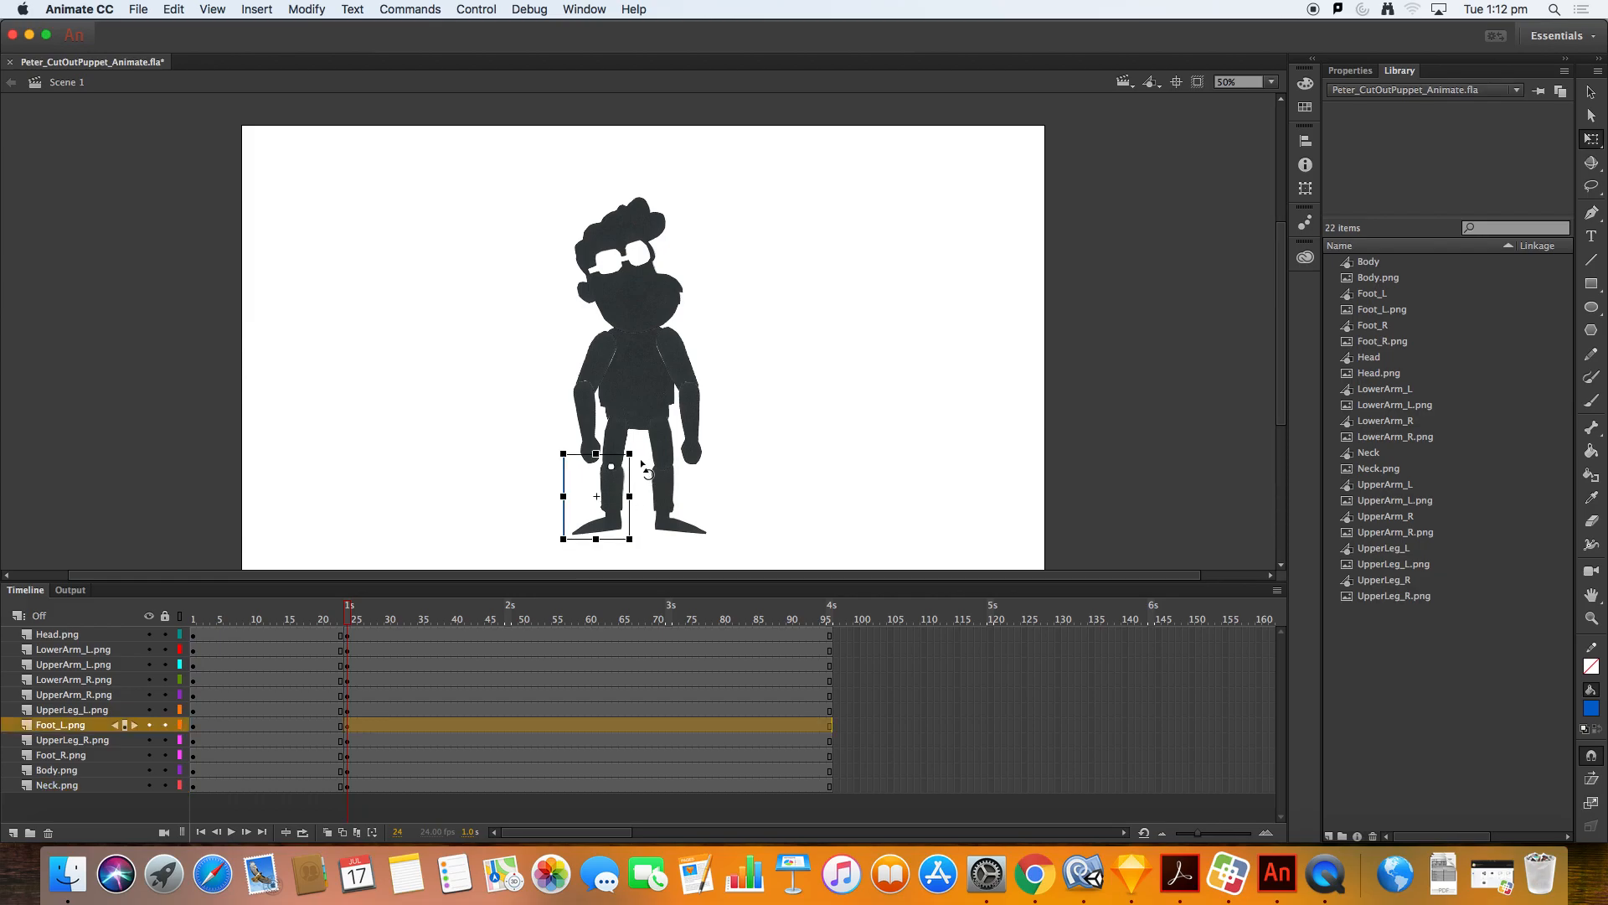
{"action": "left_click_drag", "start_coordinate": [641, 457], "coordinate": [584, 484]}
{"action": "key", "text": "v"}
{"action": "left_click", "coordinate": [664, 502]}
{"action": "key", "text": "q"}
{"action": "left_click_drag", "start_coordinate": [725, 459], "coordinate": [687, 486]}
{"action": "key", "text": "v"}
Step: Rotate and reposition the left upper leg toward the knee, hiding the head and arm layers to reach it
{"action": "left_click", "coordinate": [620, 459]}
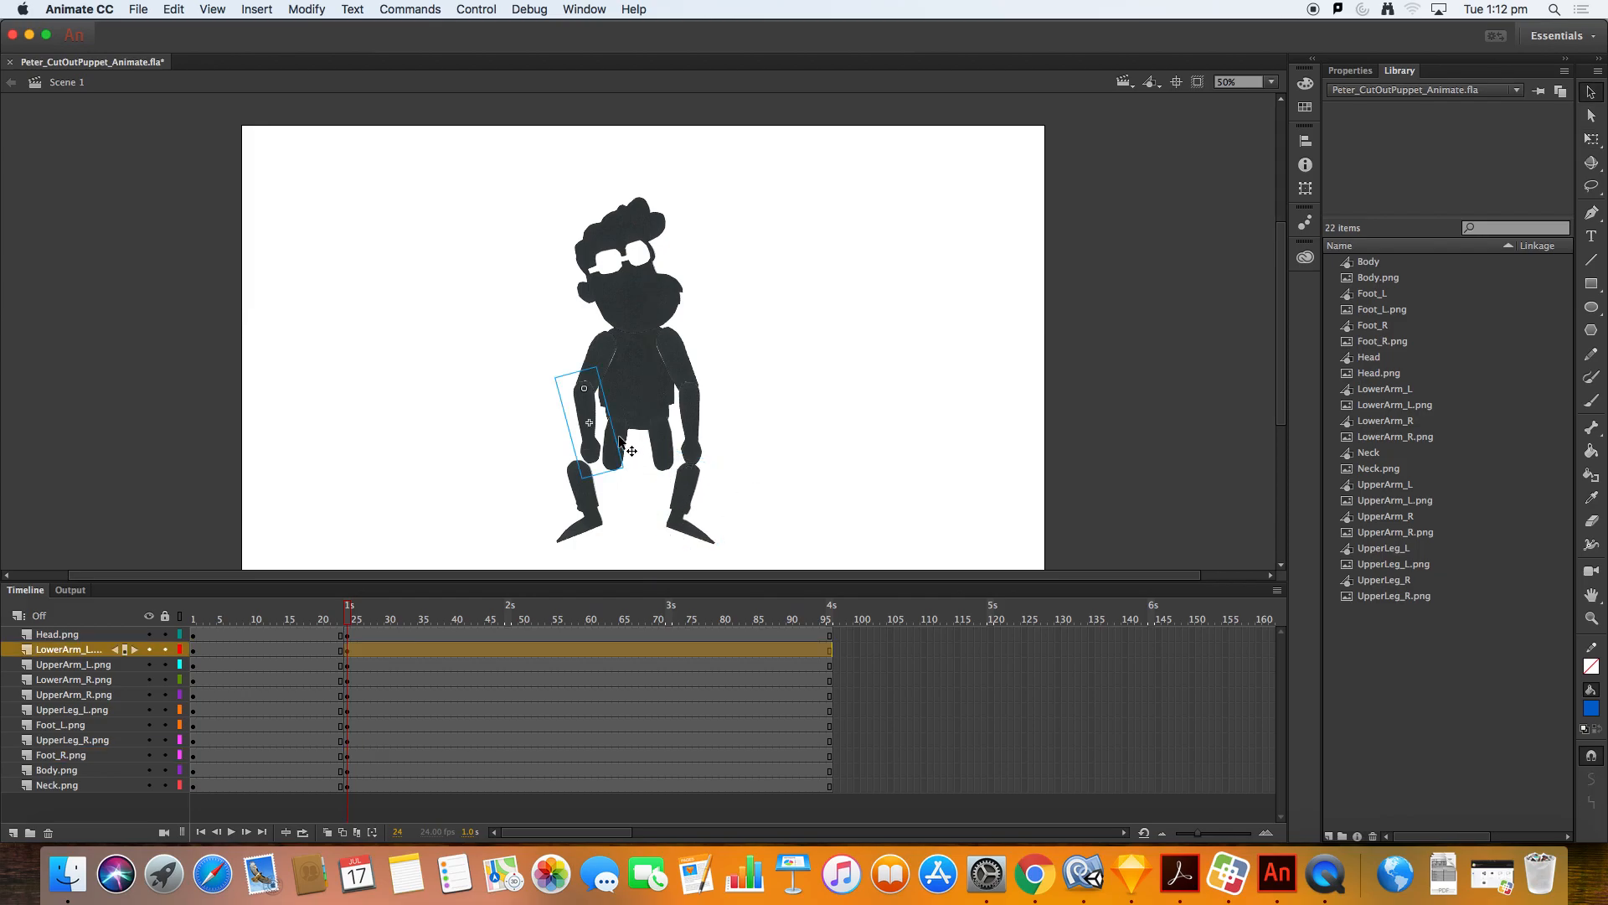
{"action": "left_click", "coordinate": [620, 439]}
{"action": "key", "text": "q"}
{"action": "left_click_drag", "start_coordinate": [641, 484], "coordinate": [588, 459]}
{"action": "key", "text": "v"}
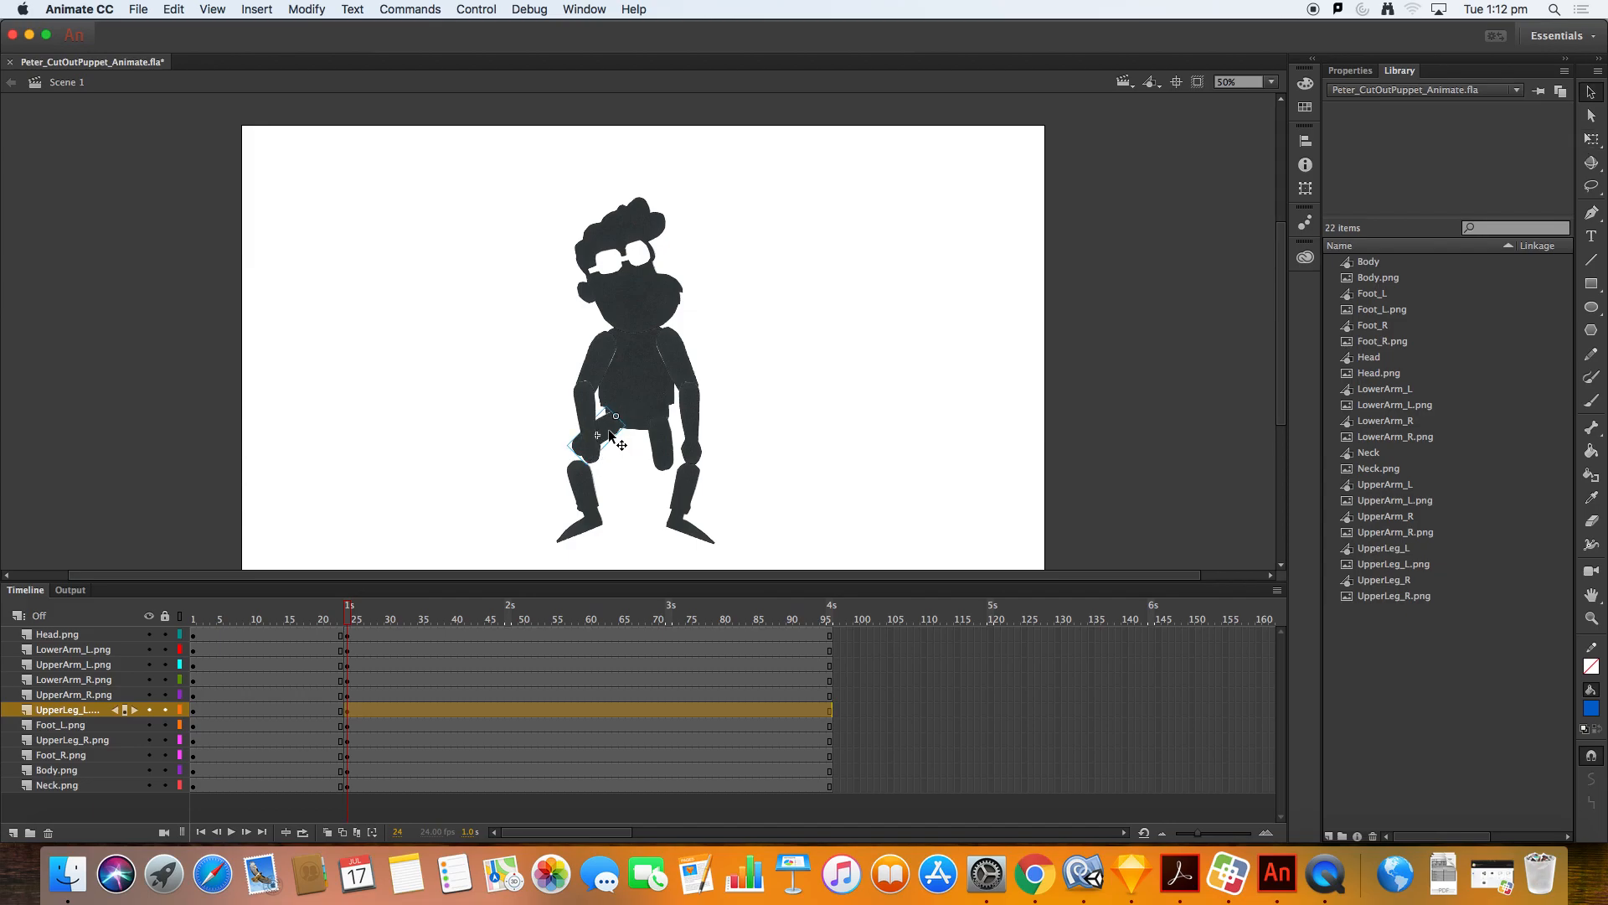
{"action": "left_click", "coordinate": [608, 437]}
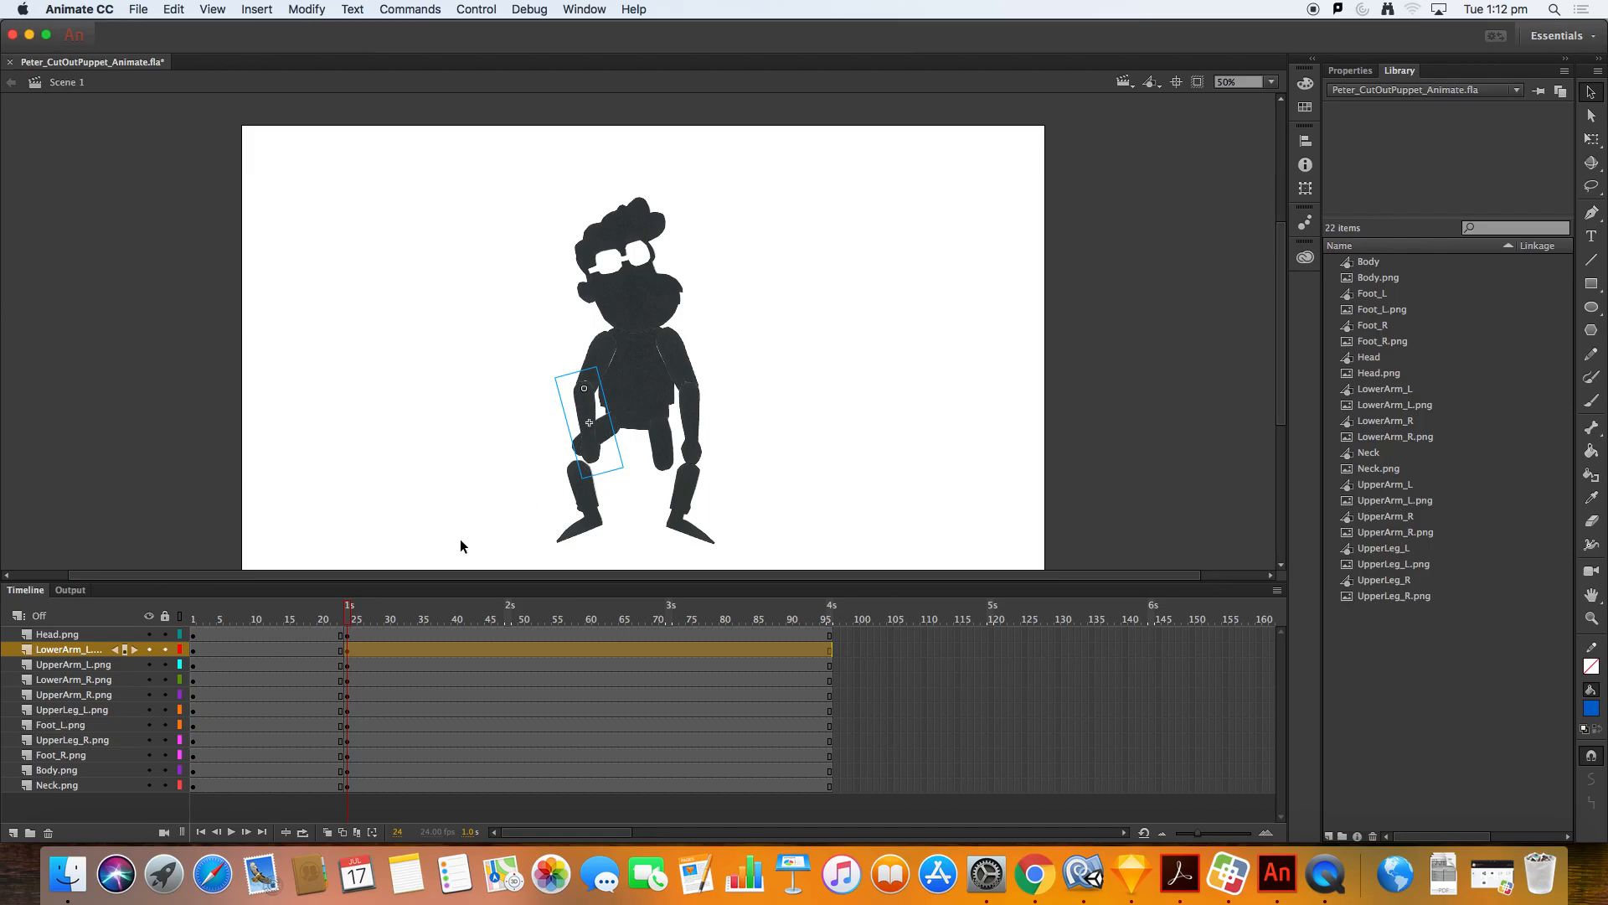
{"action": "left_click_drag", "start_coordinate": [148, 634], "coordinate": [148, 694]}
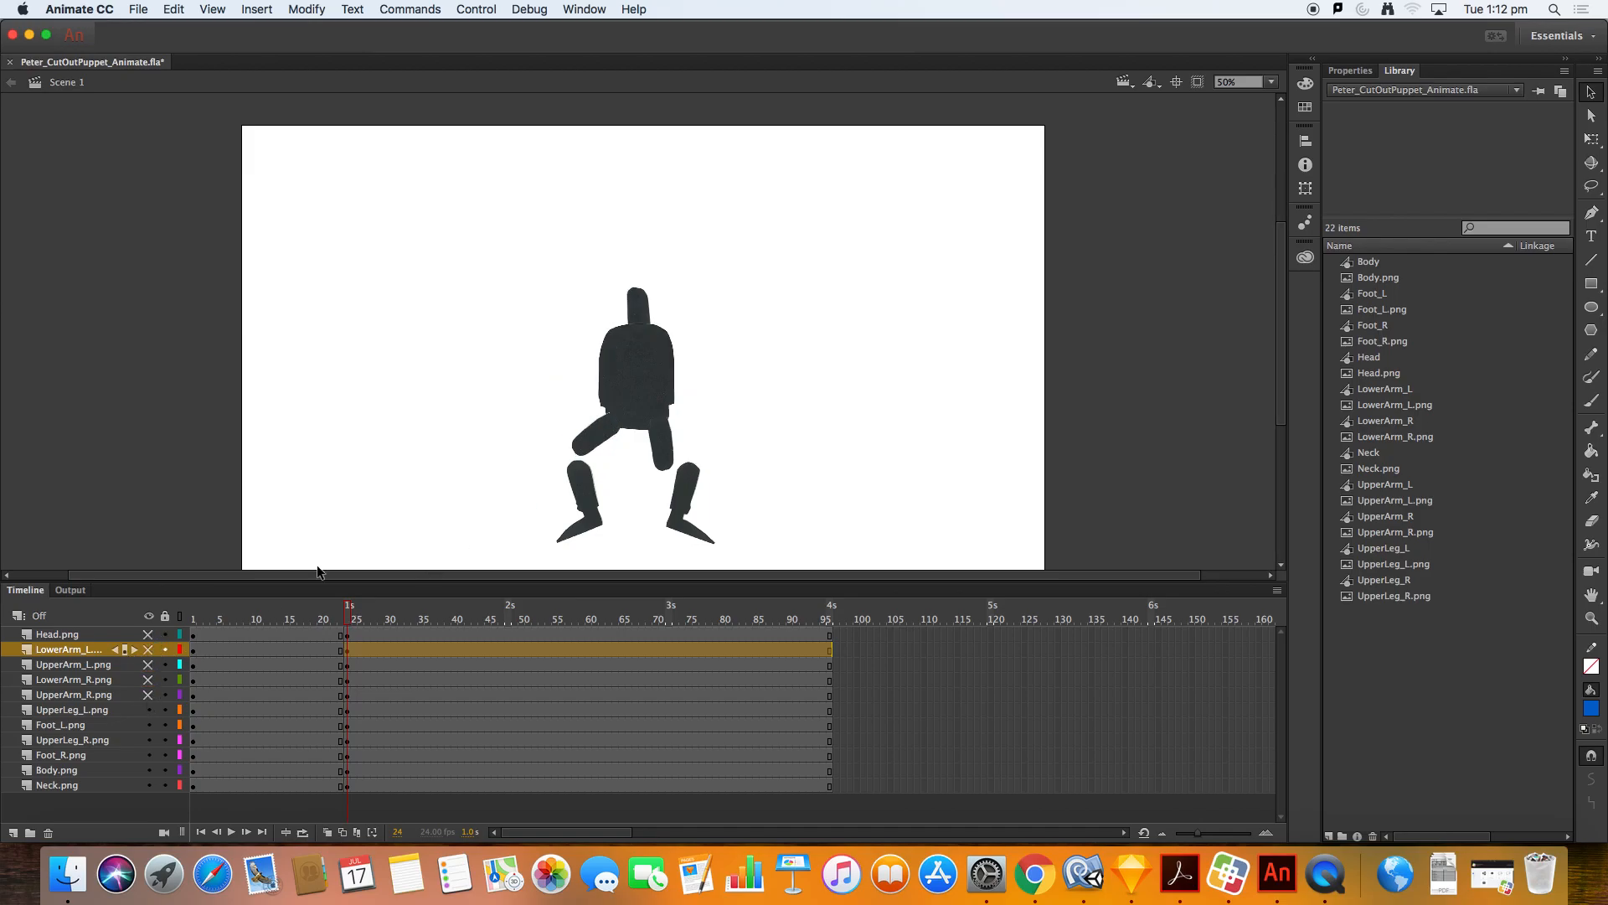
{"action": "left_click_drag", "start_coordinate": [600, 441], "coordinate": [591, 461]}
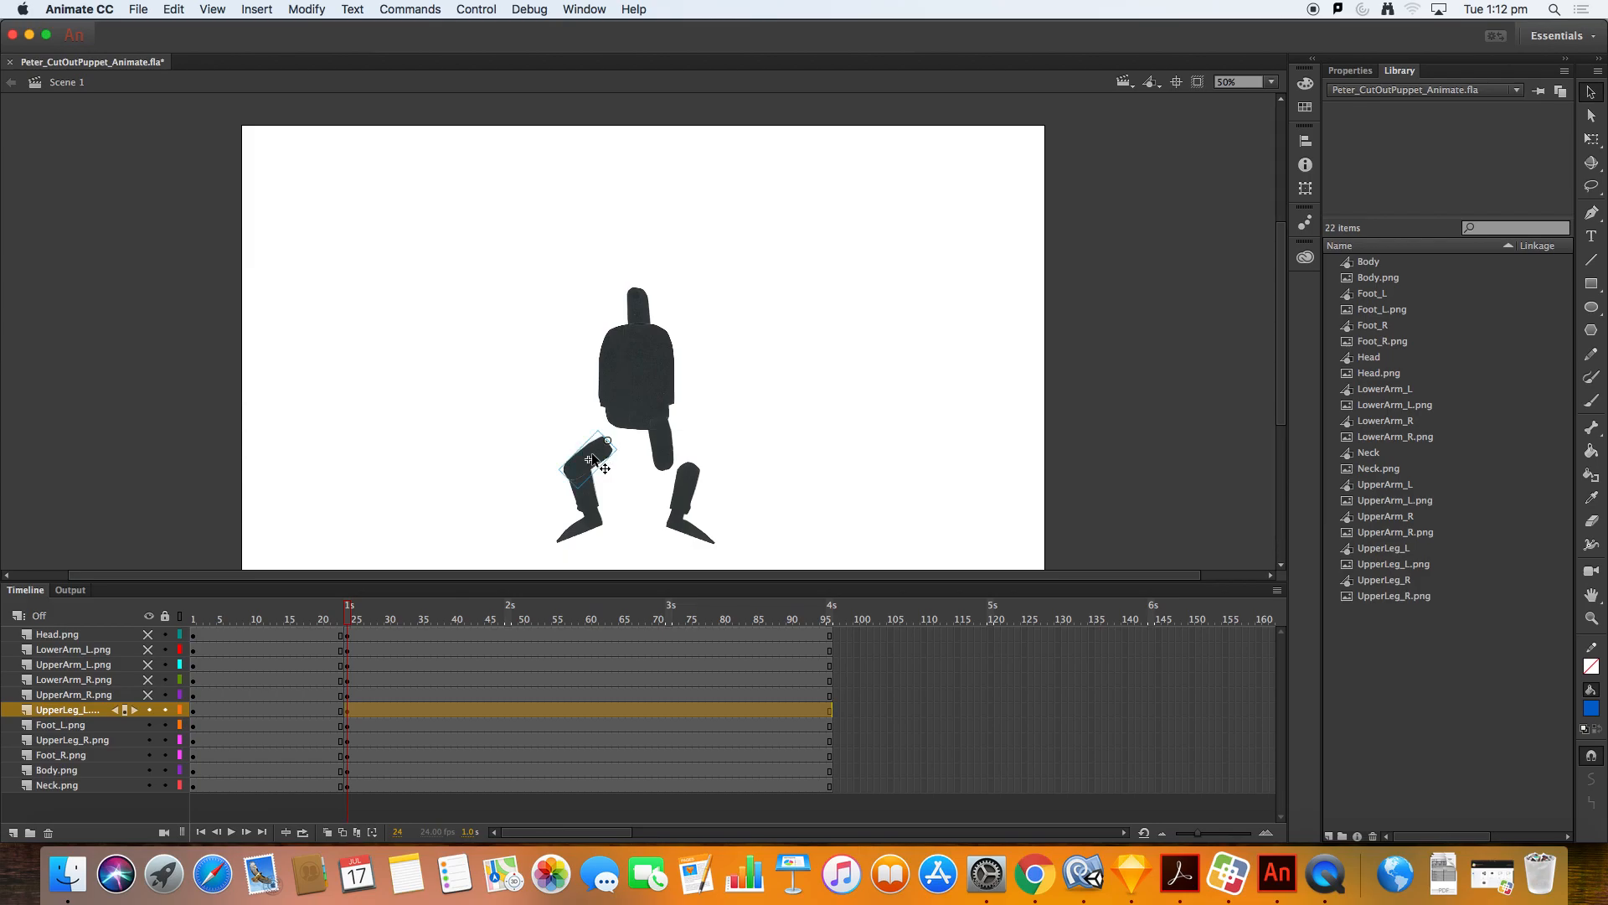
Step: Rotate the right upper leg down to meet the right knee
{"action": "left_click", "coordinate": [661, 444]}
{"action": "key", "text": "q"}
{"action": "mouse_move", "coordinate": [678, 473]}
{"action": "left_mouse_down"}
{"action": "mouse_move", "coordinate": [709, 441]}
{"action": "mouse_move", "coordinate": [675, 460]}
{"action": "left_mouse_up"}
{"action": "key", "text": "v"}
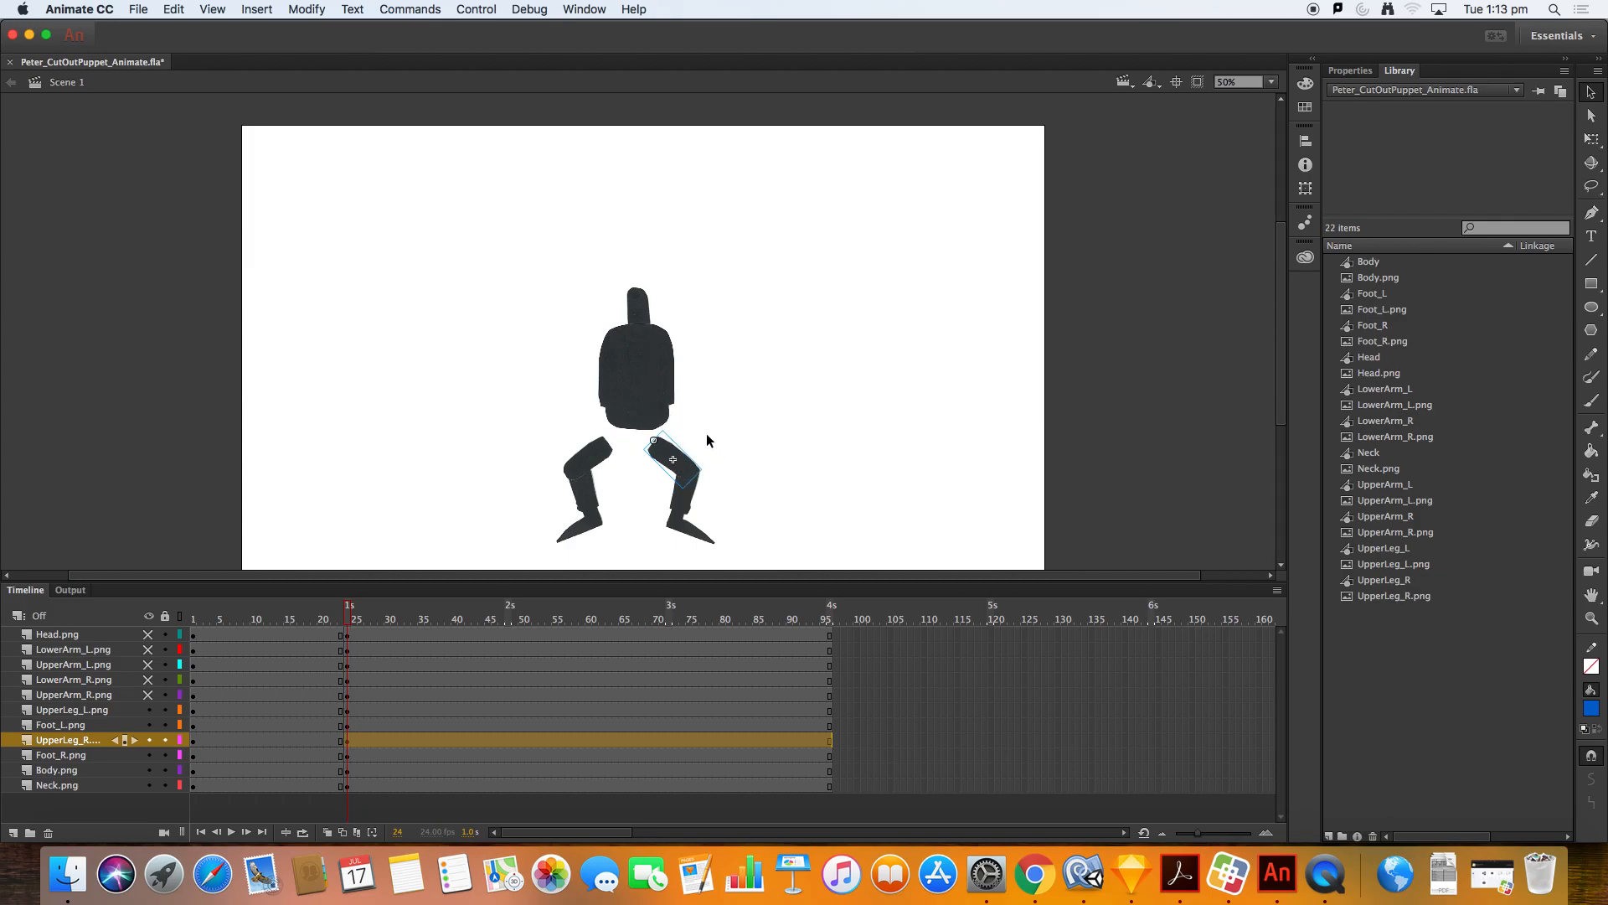
Step: Lower the body, neck and head onto the bent legs and show the hidden layers again
{"action": "left_click", "coordinate": [642, 422]}
{"action": "left_click_drag", "start_coordinate": [643, 378], "coordinate": [634, 407]}
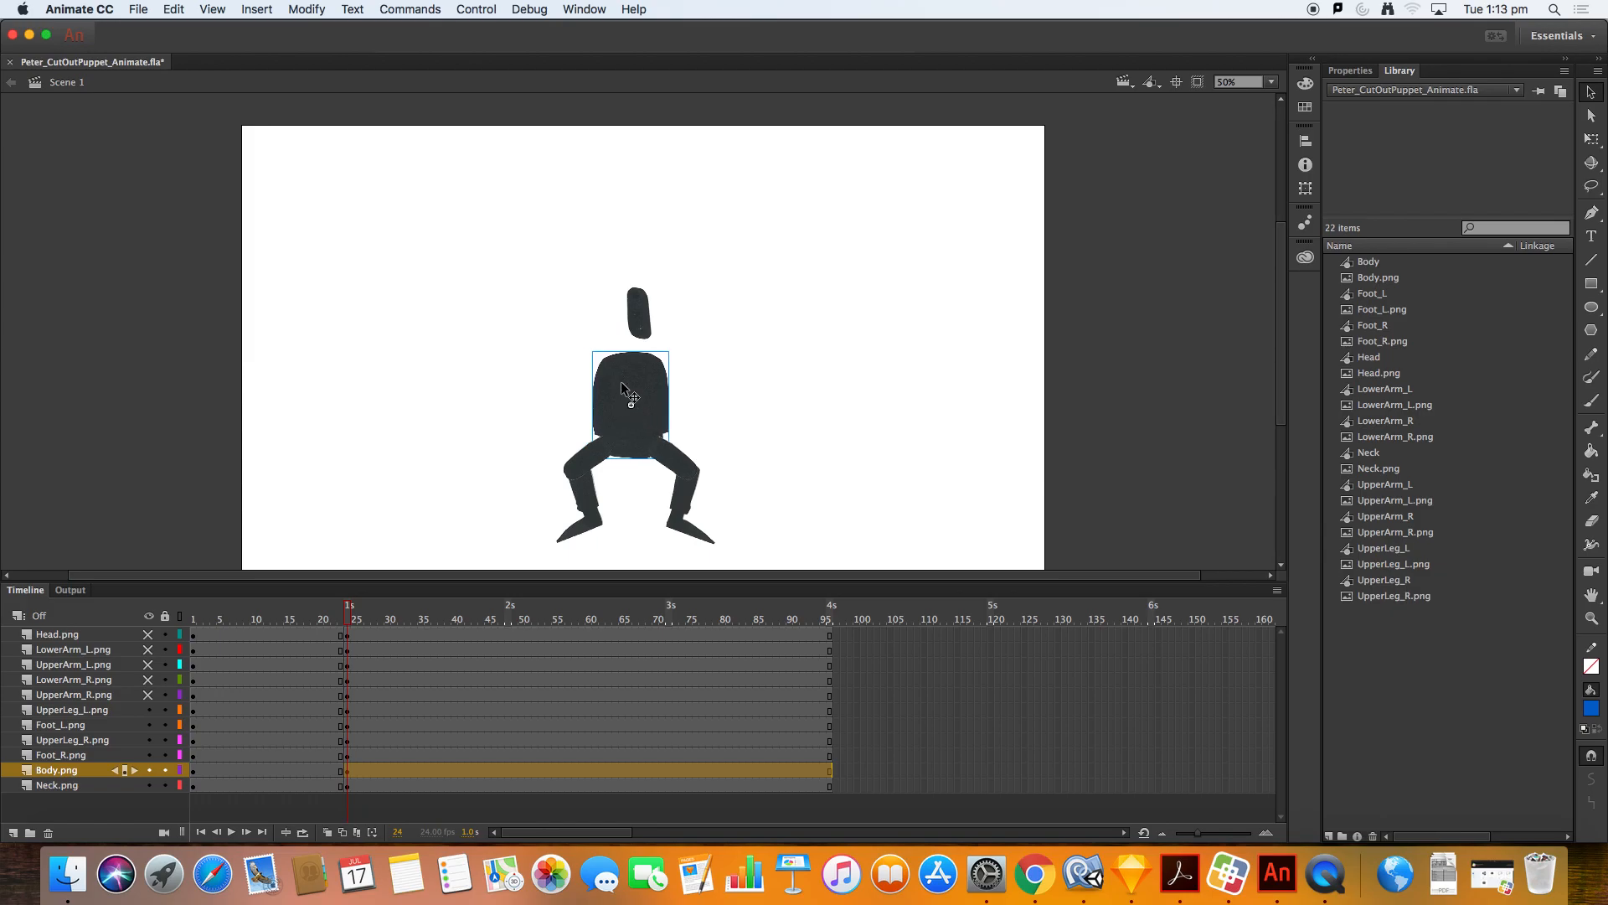
{"action": "left_click_drag", "start_coordinate": [653, 317], "coordinate": [634, 346]}
{"action": "left_click_drag", "start_coordinate": [147, 695], "coordinate": [147, 634]}
{"action": "left_click_drag", "start_coordinate": [641, 293], "coordinate": [655, 321]}
Step: Pose the left arm by rotating its lower and upper parts so the hand rests on the left knee
{"action": "left_click", "coordinate": [587, 386]}
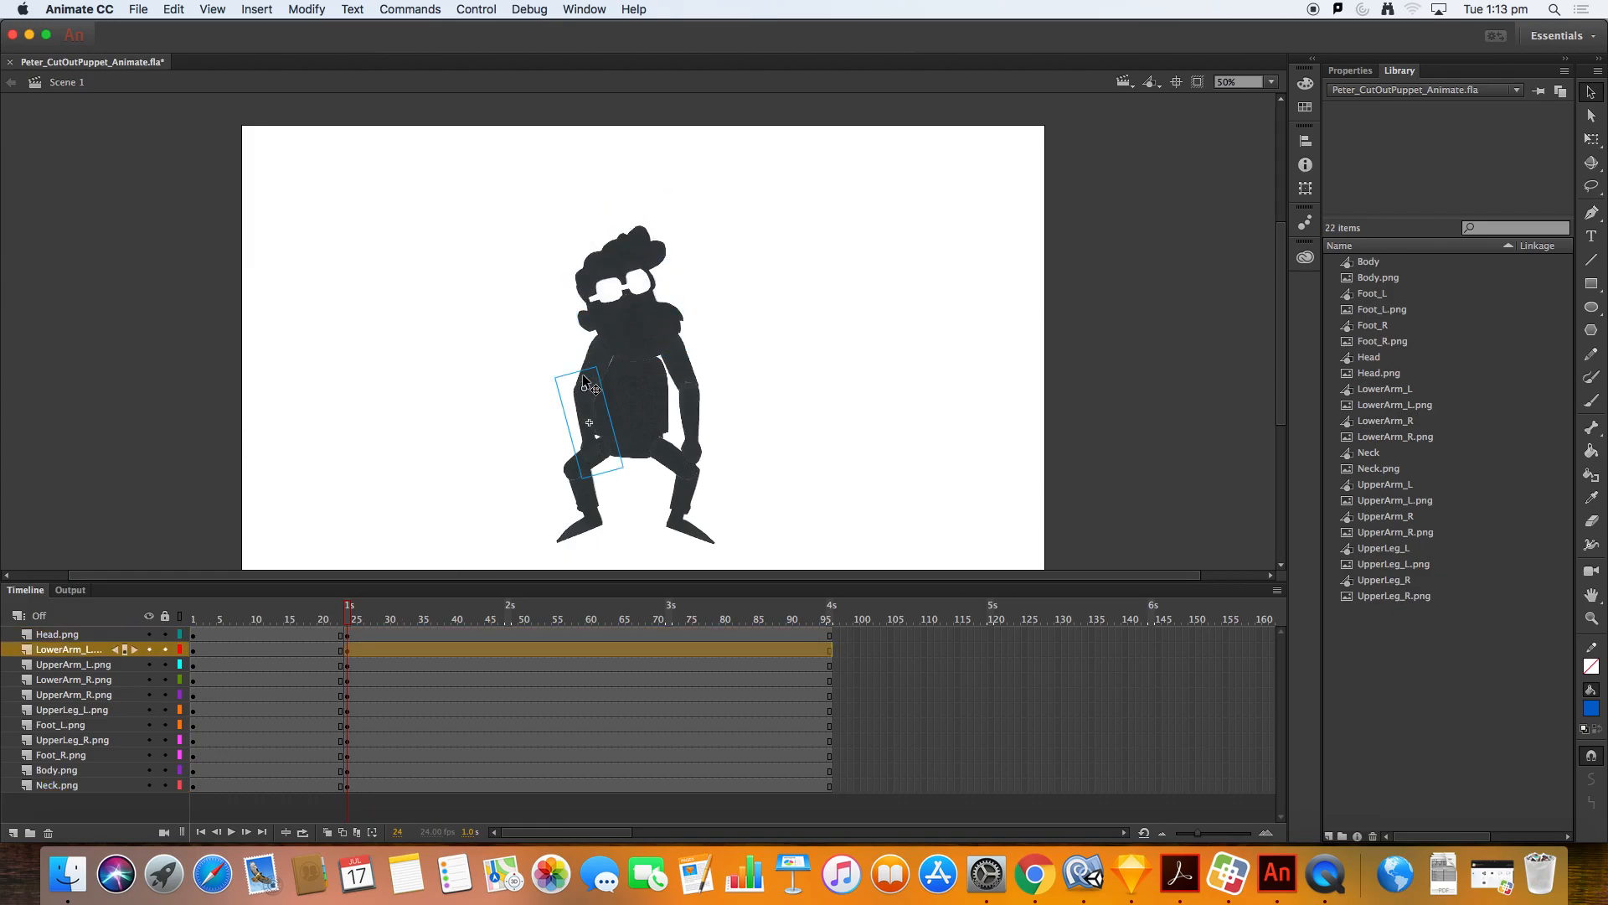
{"action": "left_click_drag", "start_coordinate": [578, 423], "coordinate": [539, 428]}
{"action": "left_click", "coordinate": [605, 380]}
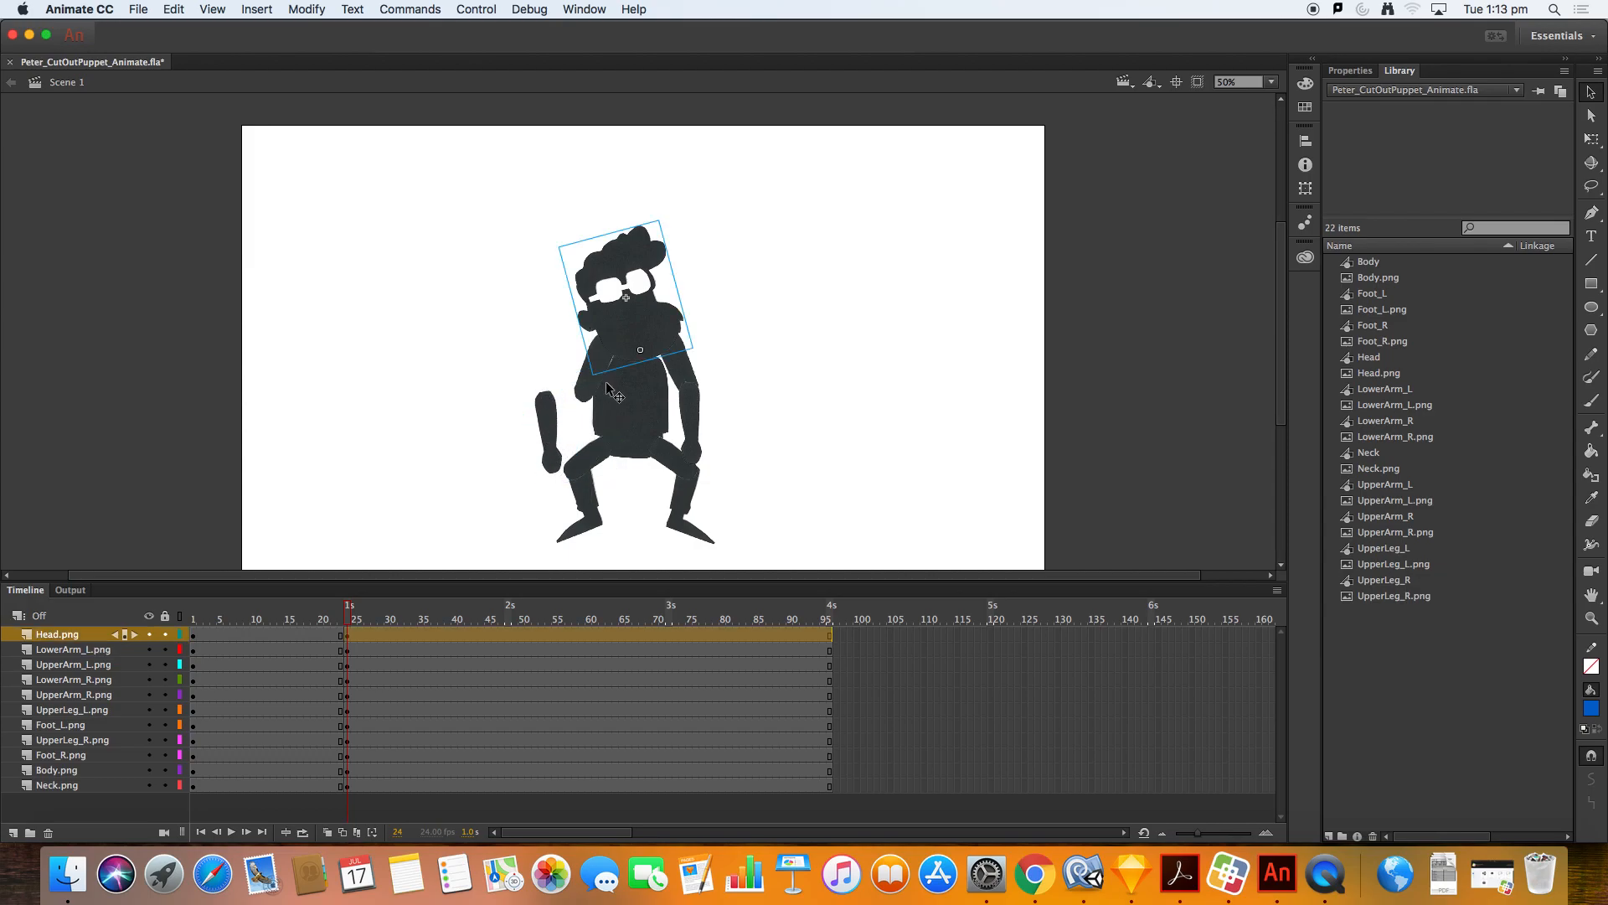
{"action": "left_click", "coordinate": [590, 385]}
{"action": "left_click_drag", "start_coordinate": [591, 395], "coordinate": [560, 426]}
{"action": "key", "text": "q"}
{"action": "key", "text": "Up"}
{"action": "key", "text": "Up"}
{"action": "key", "text": "Up"}
{"action": "key", "text": "Up"}
Step: Rotate the right upper arm so the right hand rests on the right knee
{"action": "left_click", "coordinate": [692, 367]}
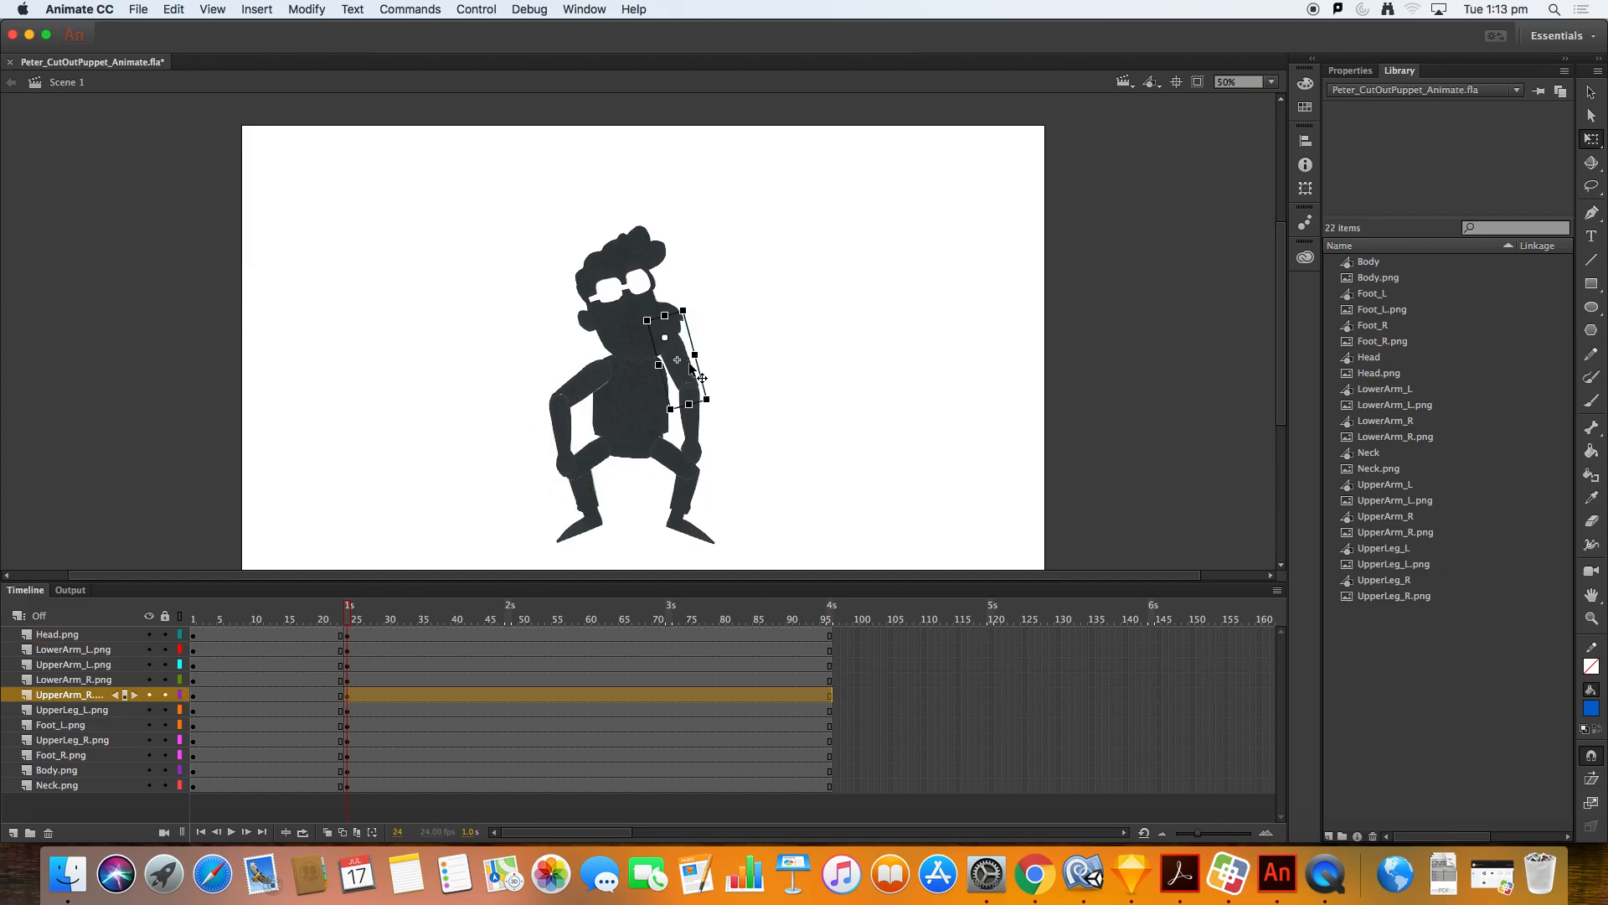
{"action": "left_click_drag", "start_coordinate": [725, 423], "coordinate": [720, 500]}
{"action": "left_click", "coordinate": [694, 447]}
{"action": "left_click", "coordinate": [754, 423]}
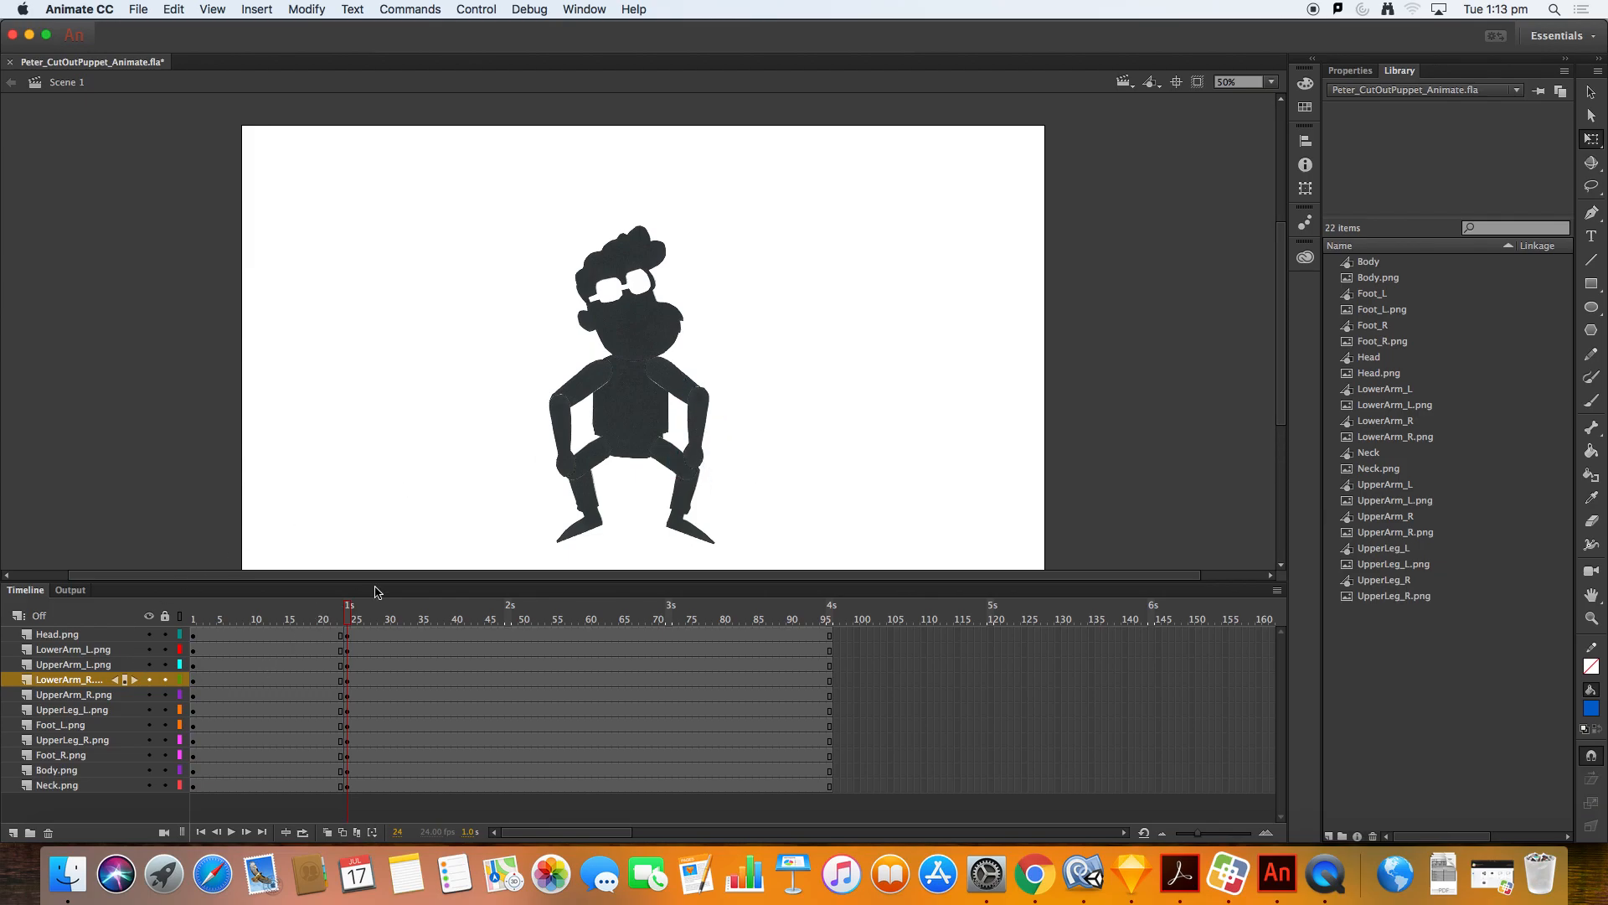
Step: Scrub the timeline between frame 10 and frame 24 to preview the squat
{"action": "left_click_drag", "start_coordinate": [350, 614], "coordinate": [255, 614]}
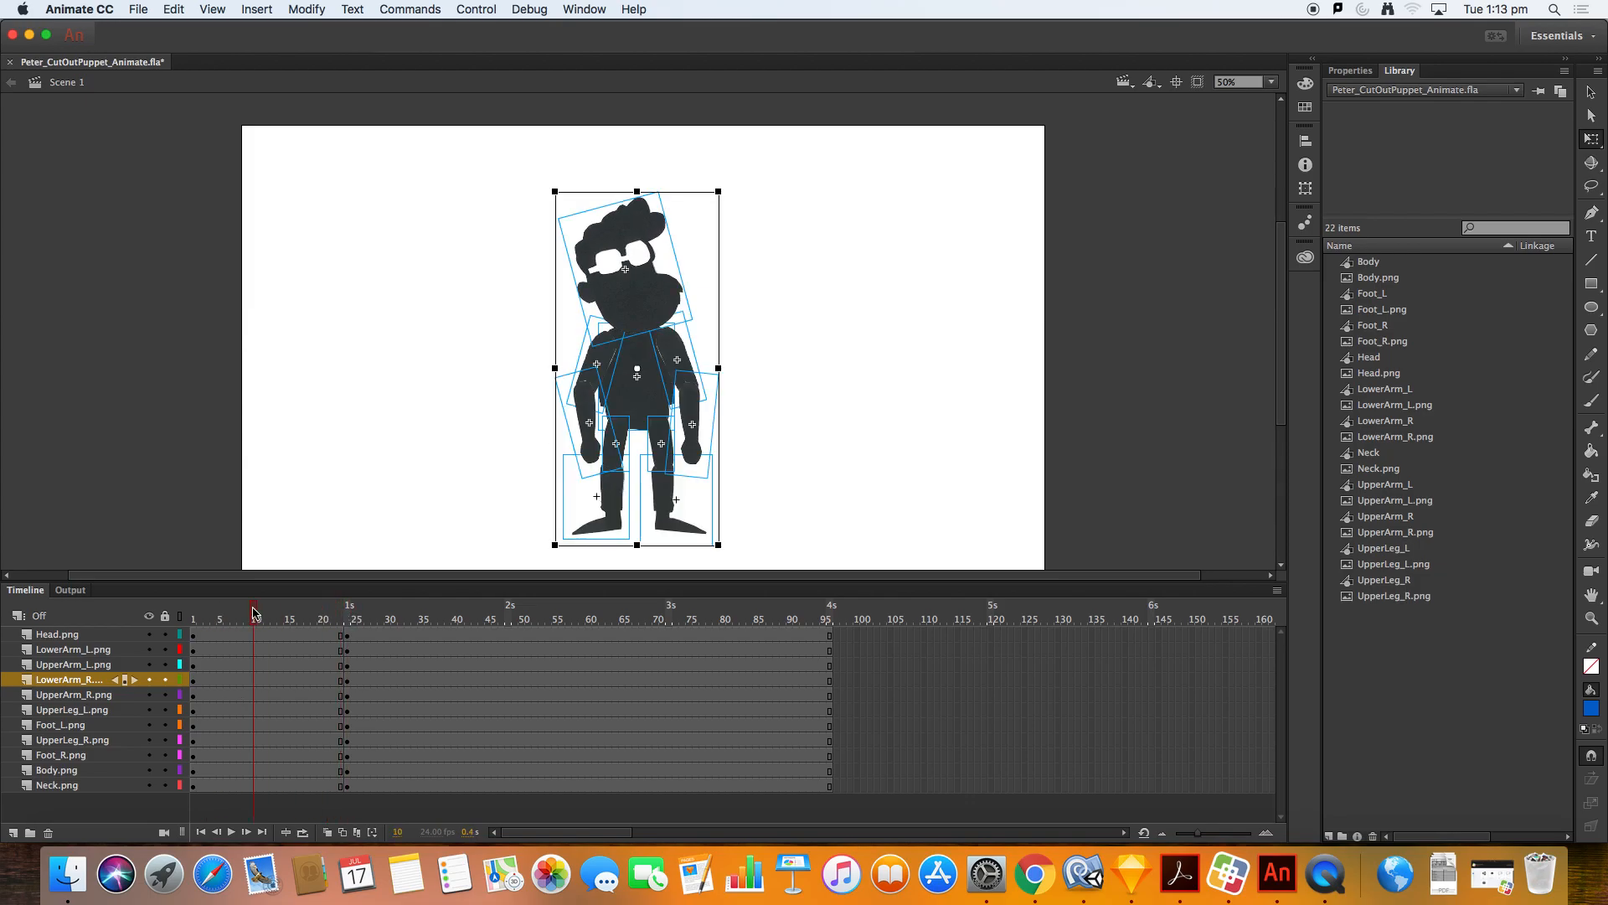
{"action": "left_click", "coordinate": [351, 618]}
{"action": "mouse_move", "coordinate": [352, 618]}
{"action": "left_mouse_down"}
{"action": "mouse_move", "coordinate": [398, 618]}
{"action": "mouse_move", "coordinate": [328, 618]}
{"action": "mouse_move", "coordinate": [359, 617]}
{"action": "mouse_move", "coordinate": [332, 617]}
{"action": "mouse_move", "coordinate": [345, 617]}
{"action": "left_mouse_up"}
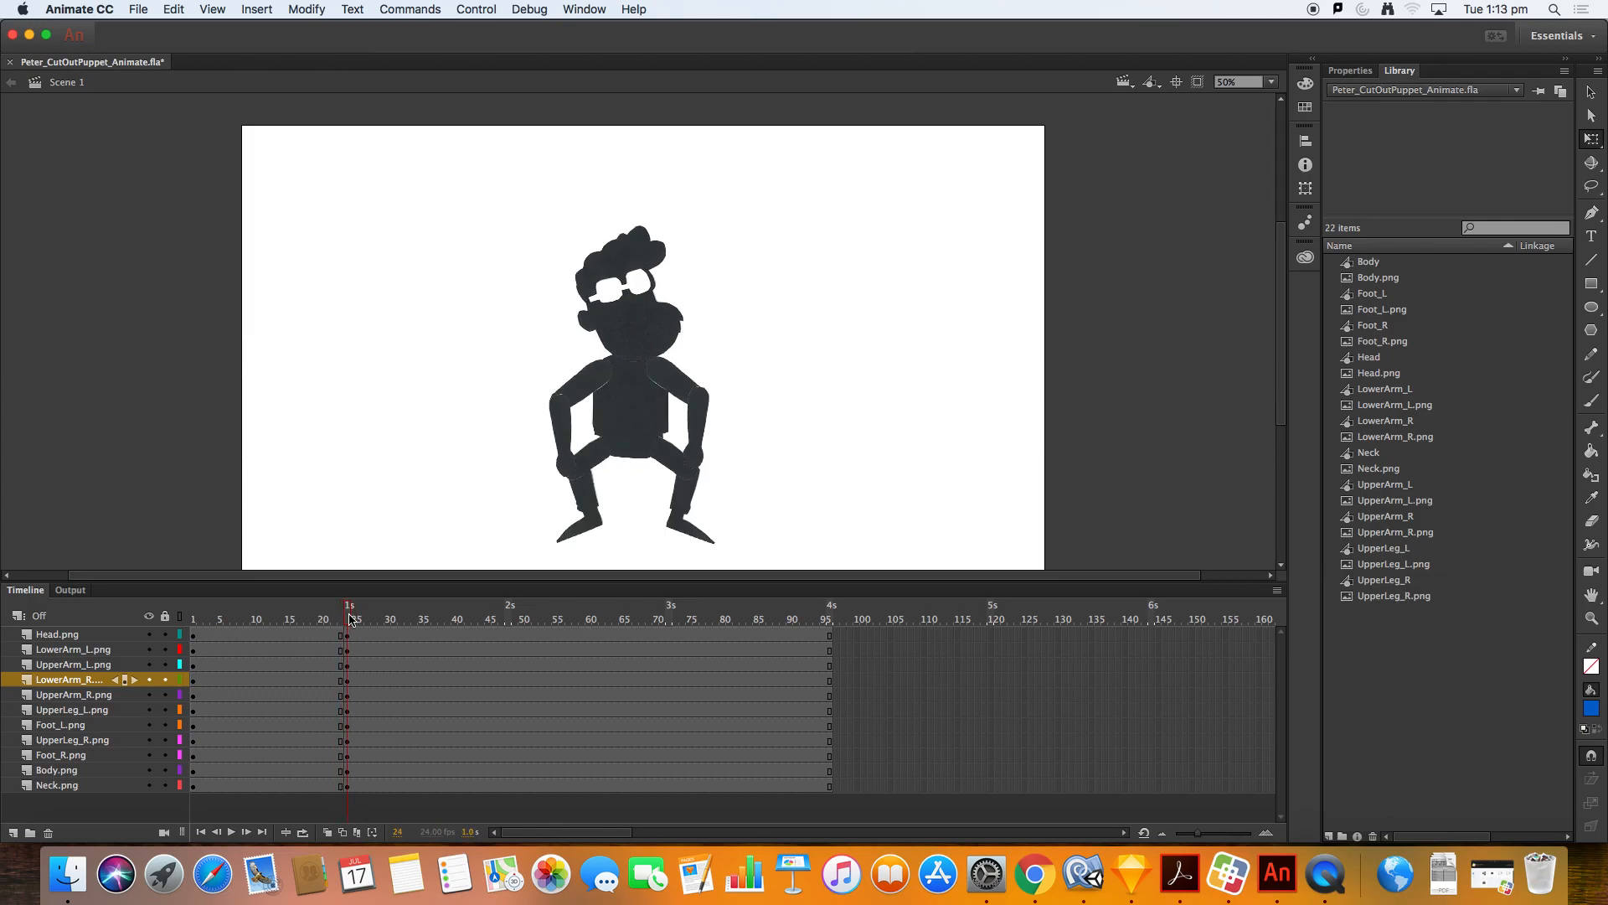
Step: Nudge the body down about 10 pixels
{"action": "left_click", "coordinate": [626, 418]}
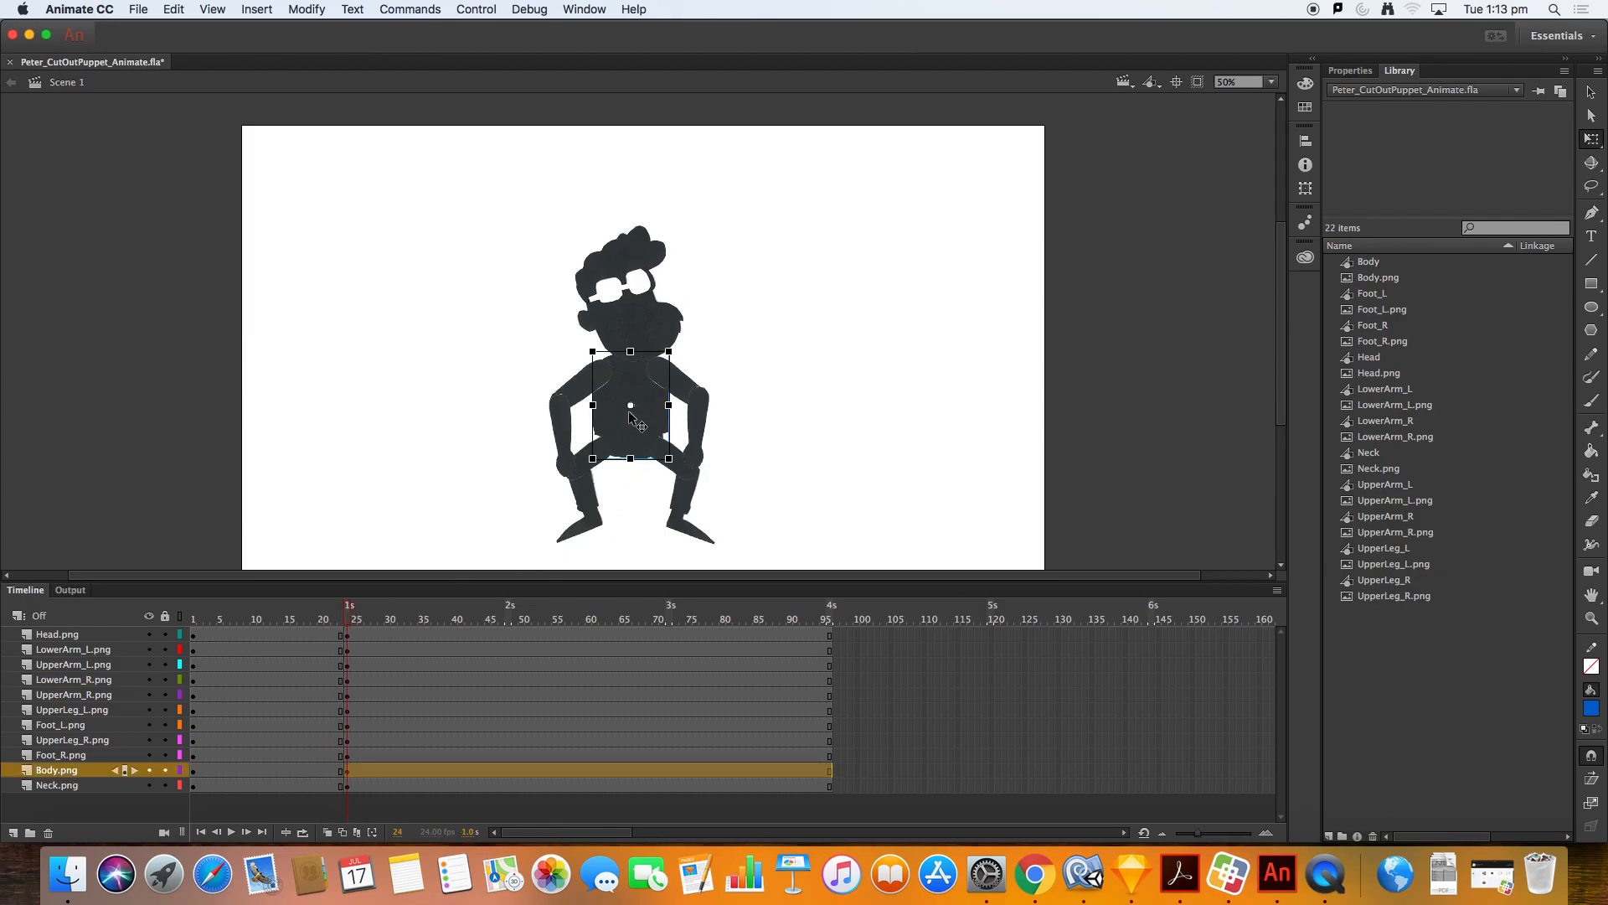
{"action": "key", "text": "shift+Down"}
{"action": "key", "text": "shift+Down"}
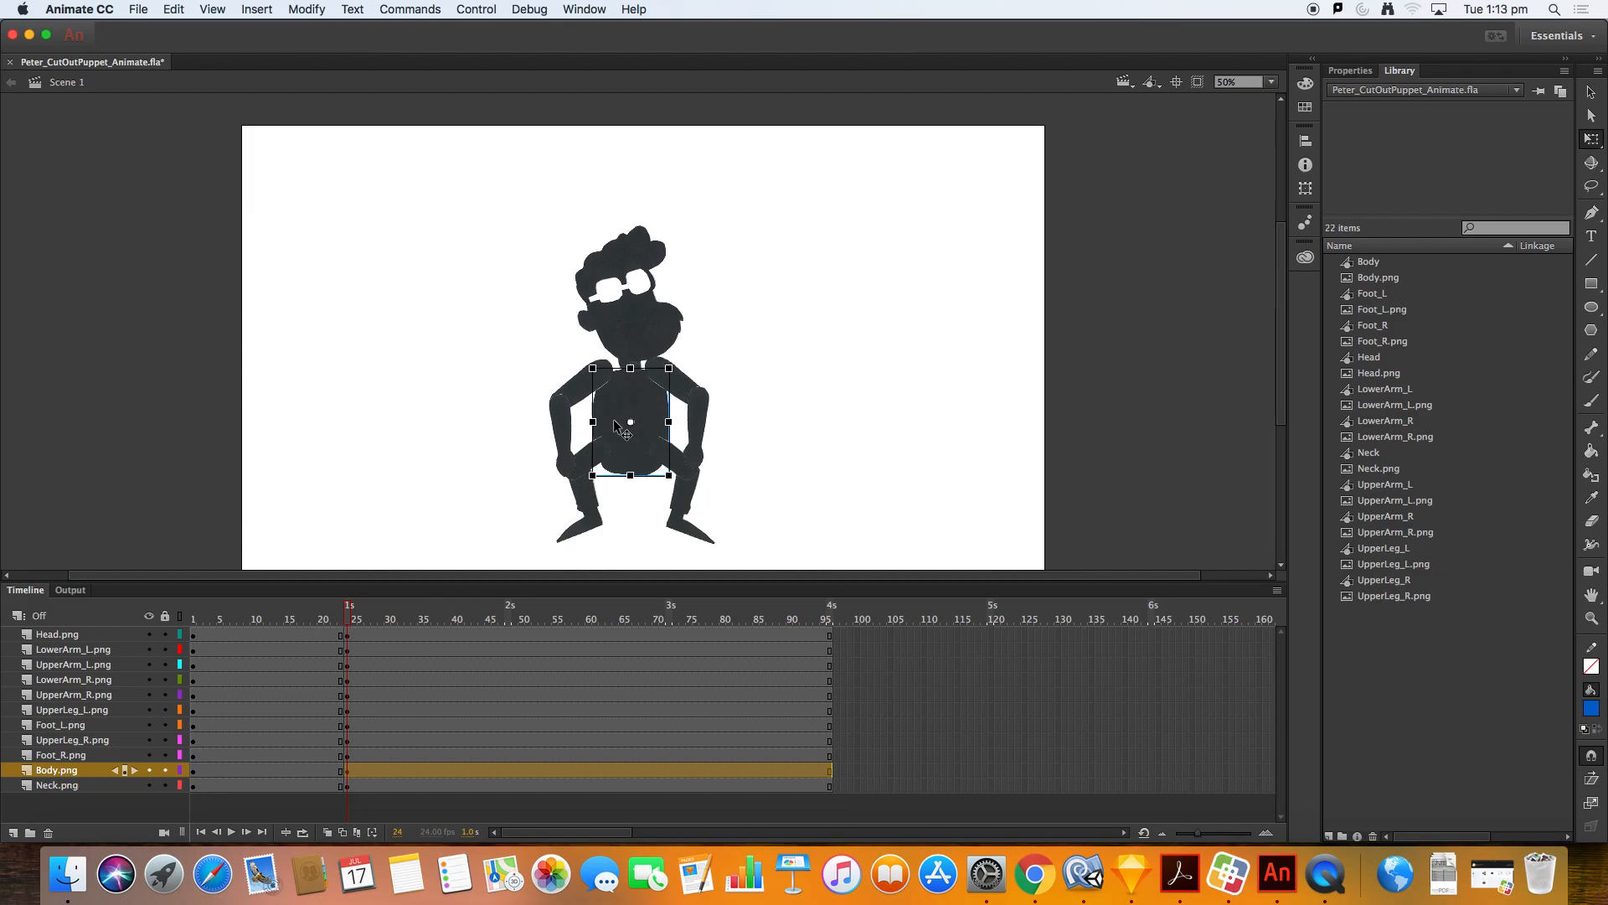
{"action": "key", "text": "shift+Up"}
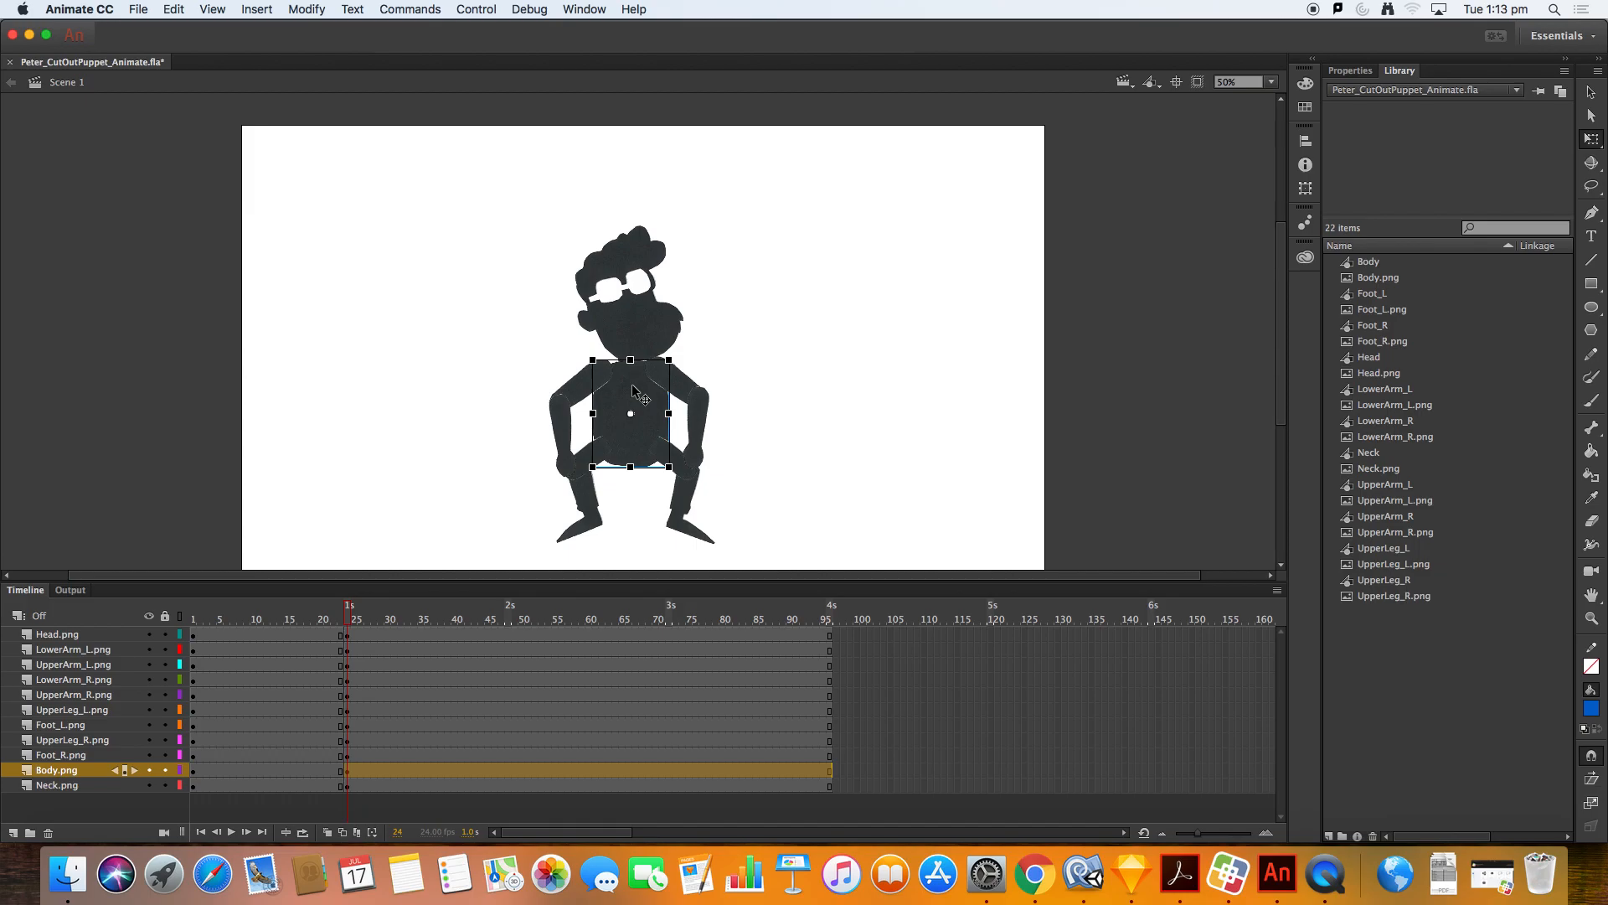
Step: Rotate the left upper leg and nudge it down 3 pixels
{"action": "left_click", "coordinate": [576, 471]}
{"action": "left_click", "coordinate": [603, 458]}
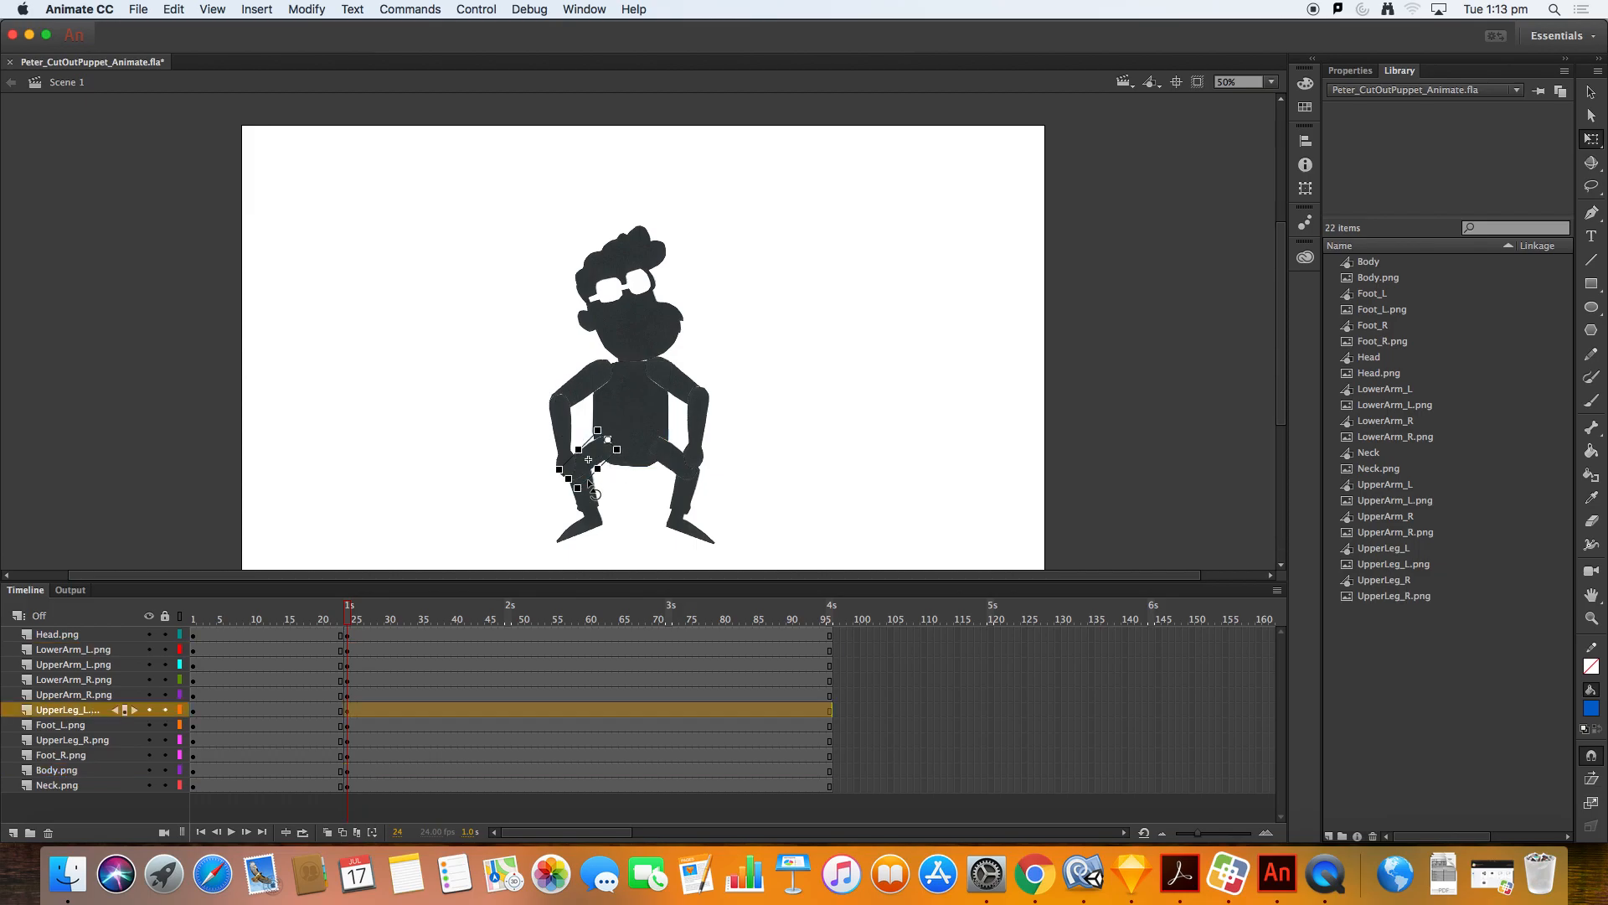
{"action": "left_click_drag", "start_coordinate": [589, 496], "coordinate": [579, 491]}
{"action": "key", "text": "Down"}
{"action": "key", "text": "Down"}
{"action": "key", "text": "Down"}
{"action": "key", "text": "Down"}
{"action": "key", "text": "Down"}
{"action": "key", "text": "Down"}
{"action": "key", "text": "Down"}
{"action": "key", "text": "Down"}
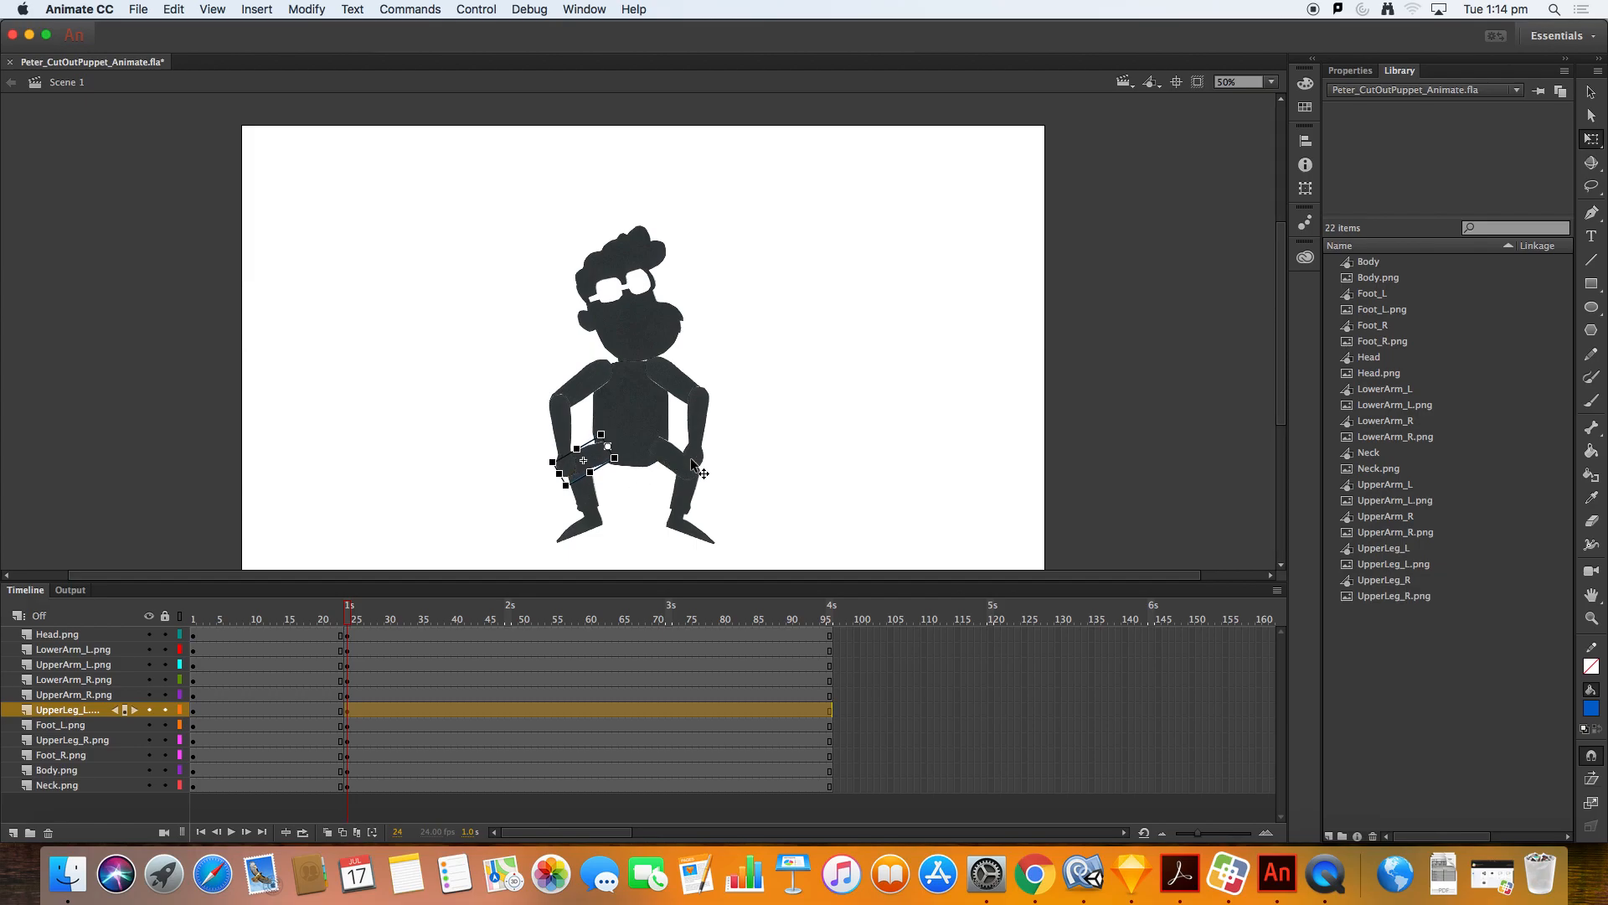
Step: Rotate the right upper leg slightly to fit under the body
{"action": "left_click", "coordinate": [699, 467]}
{"action": "left_click", "coordinate": [666, 458]}
{"action": "left_click_drag", "start_coordinate": [722, 475], "coordinate": [729, 466]}
{"action": "key", "text": "v"}
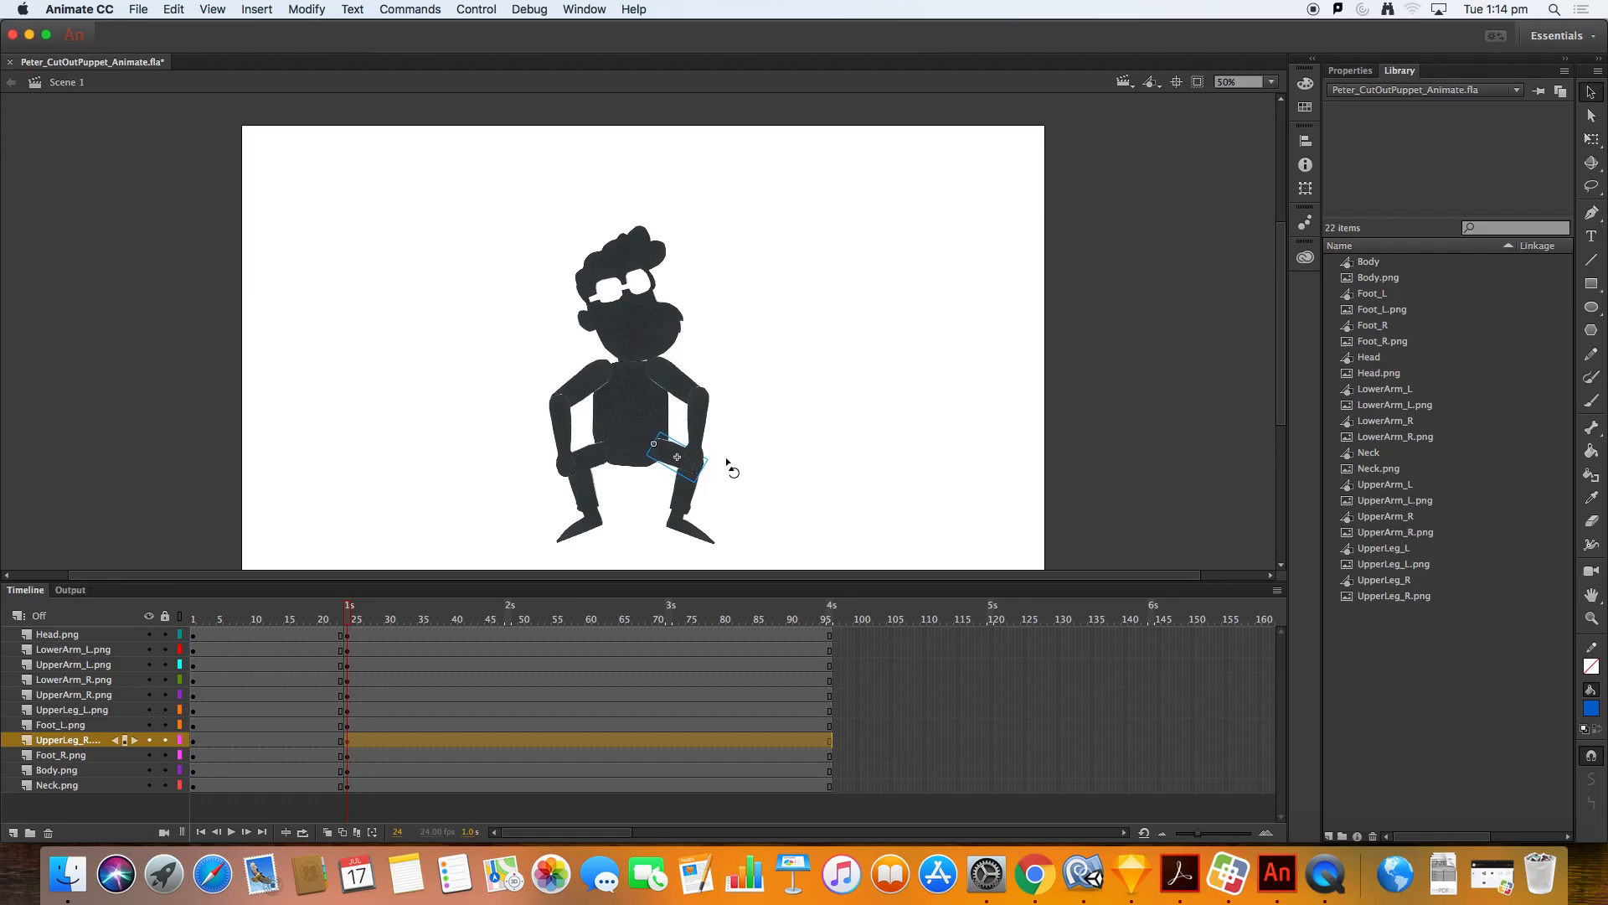
Step: Inspect the foot, head and arm pieces of the squat pose one by one
{"action": "left_click", "coordinate": [742, 442]}
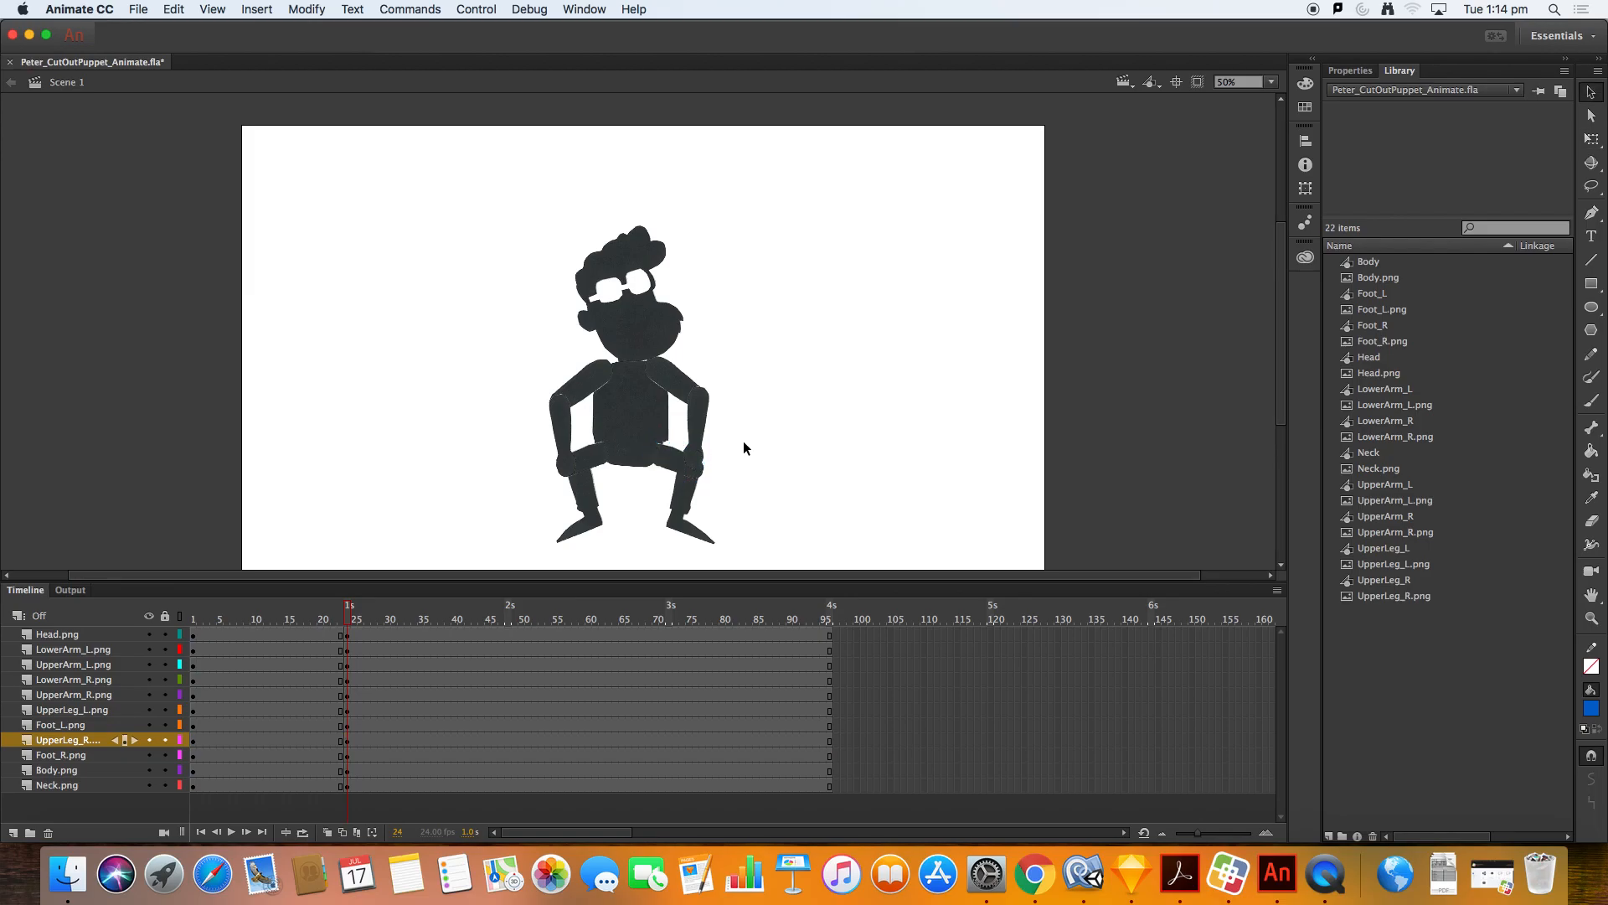
{"action": "left_click", "coordinate": [702, 491]}
{"action": "left_click", "coordinate": [733, 468]}
{"action": "left_click", "coordinate": [695, 510]}
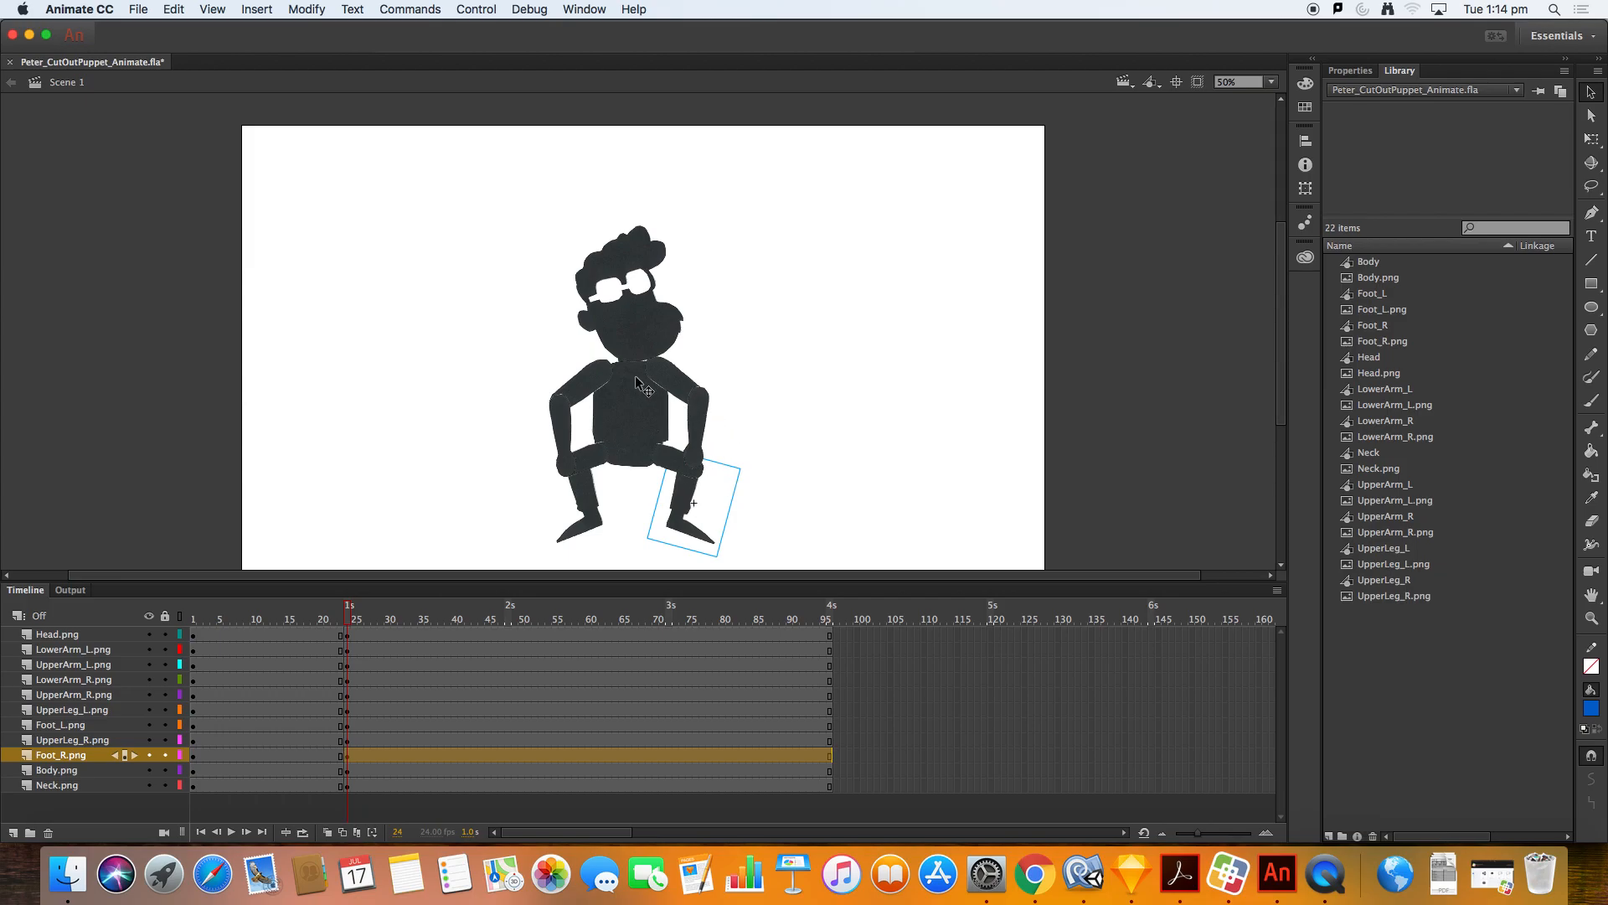
{"action": "left_click", "coordinate": [631, 339]}
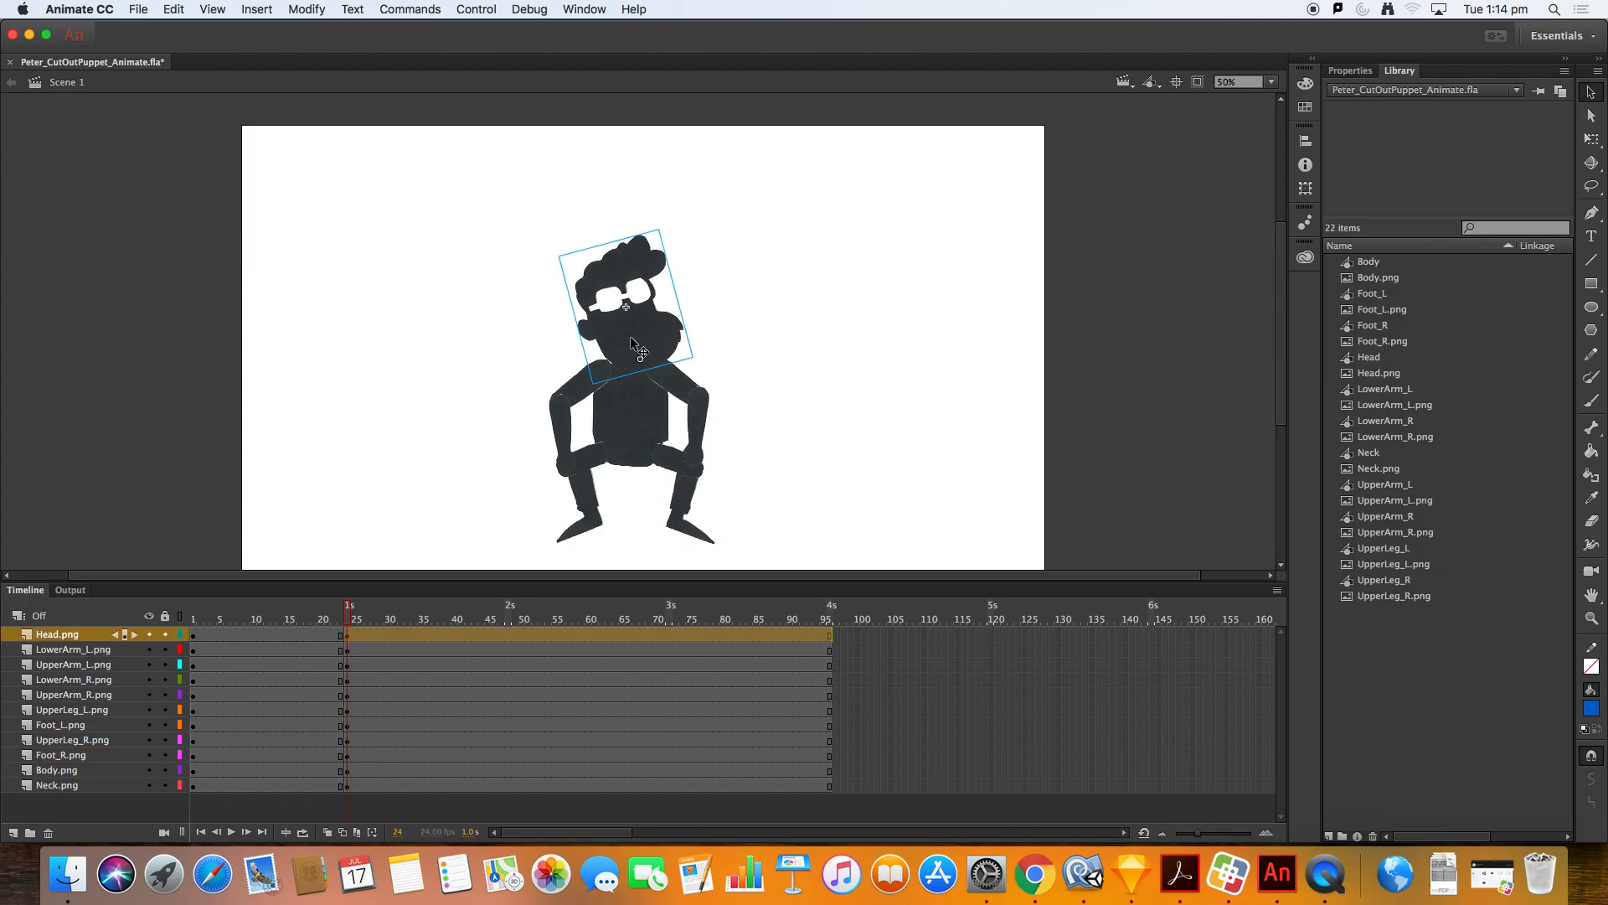
{"action": "left_click", "coordinate": [581, 387]}
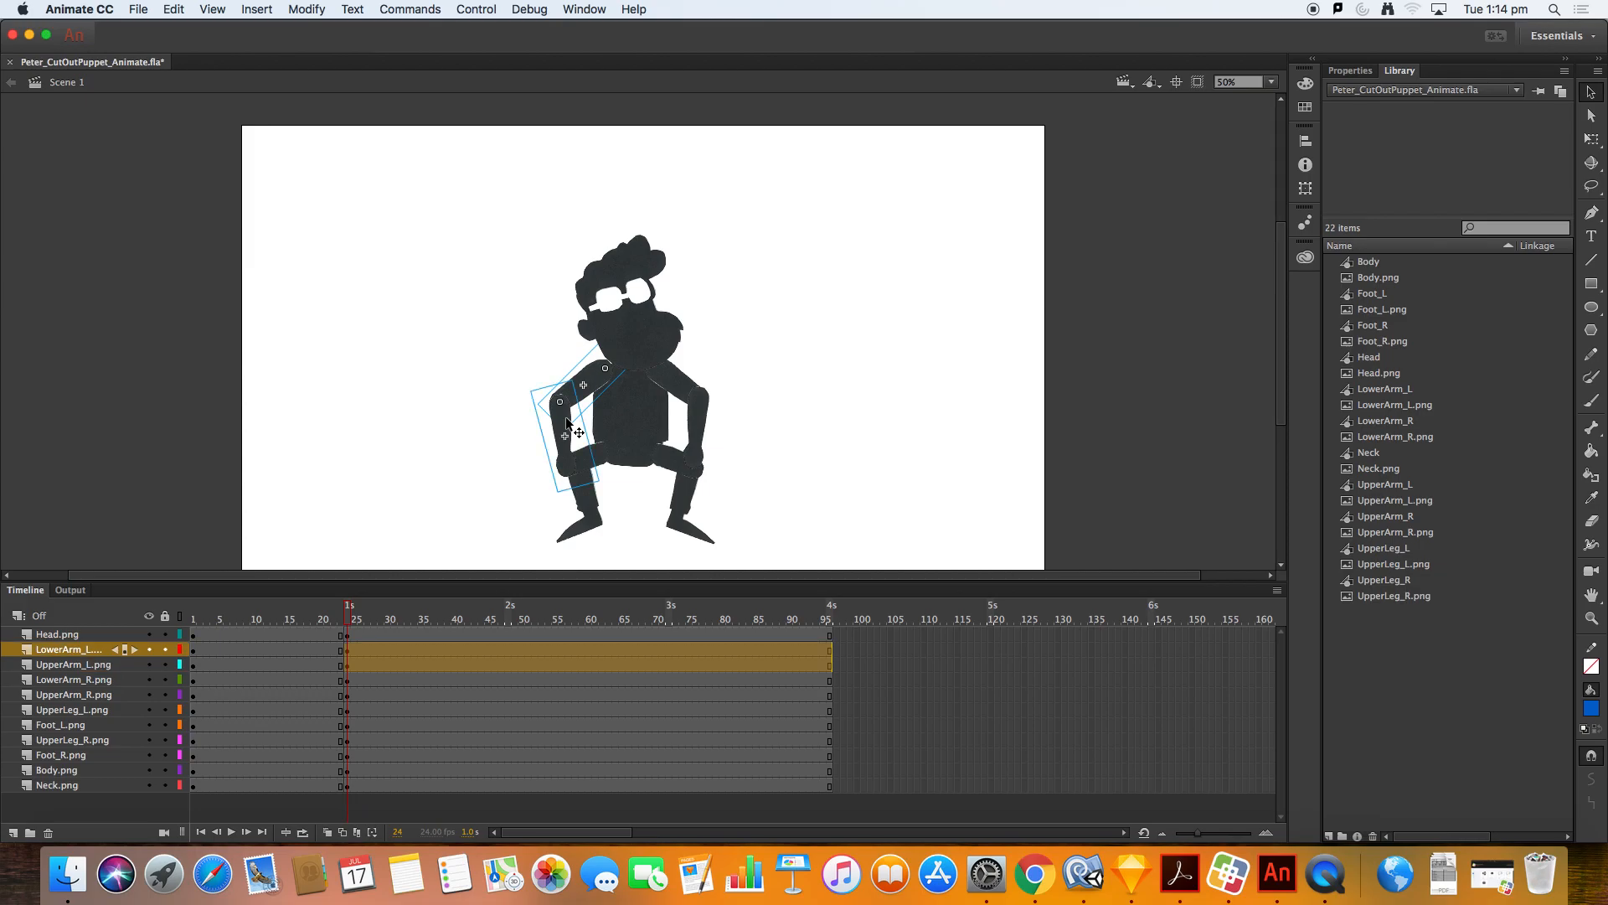
{"action": "left_click", "coordinate": [672, 381]}
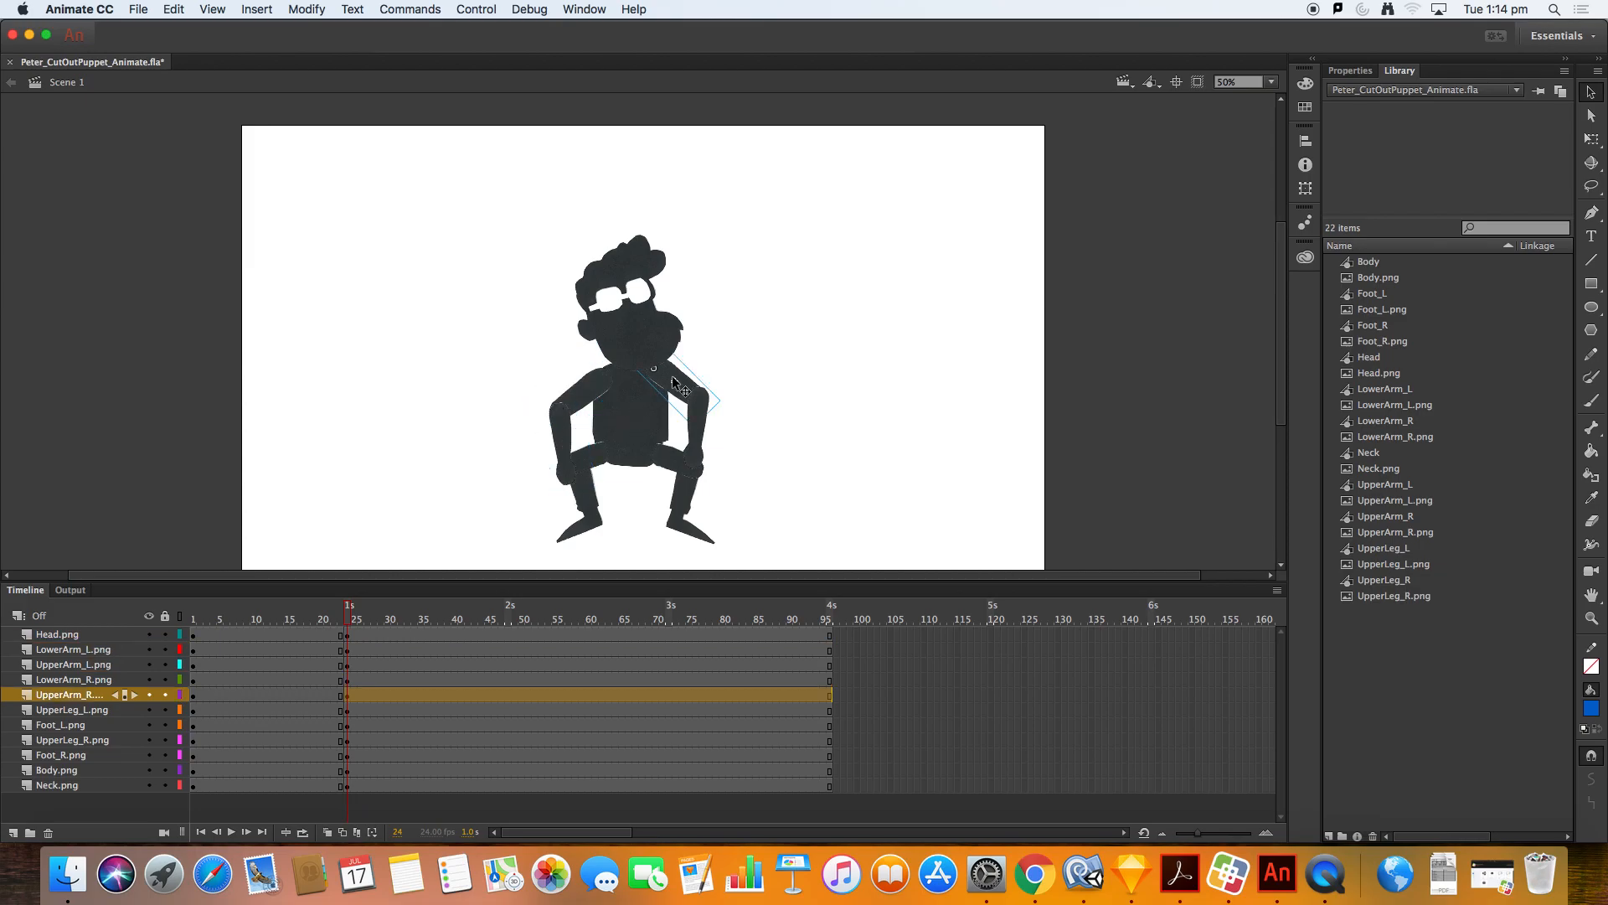
{"action": "left_click", "coordinate": [702, 434], "text": "shift"}
{"action": "left_click", "coordinate": [900, 376]}
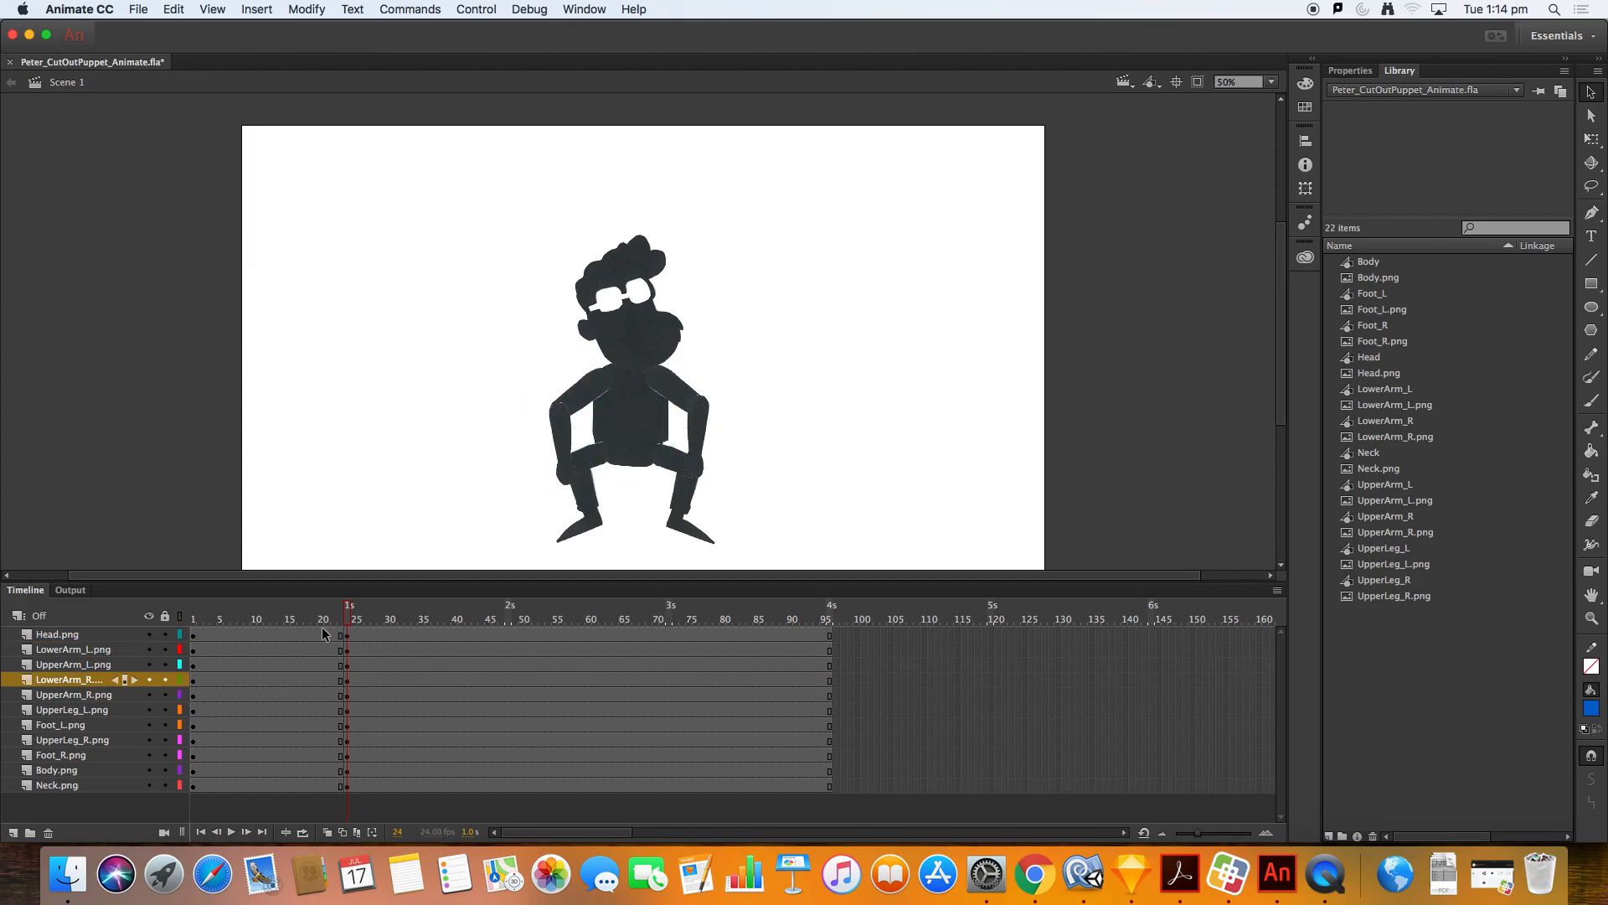
Step: Rotate both lower arms with Free Transform so the hands hang down onto the knees
{"action": "left_click", "coordinate": [692, 420]}
{"action": "key", "text": "q"}
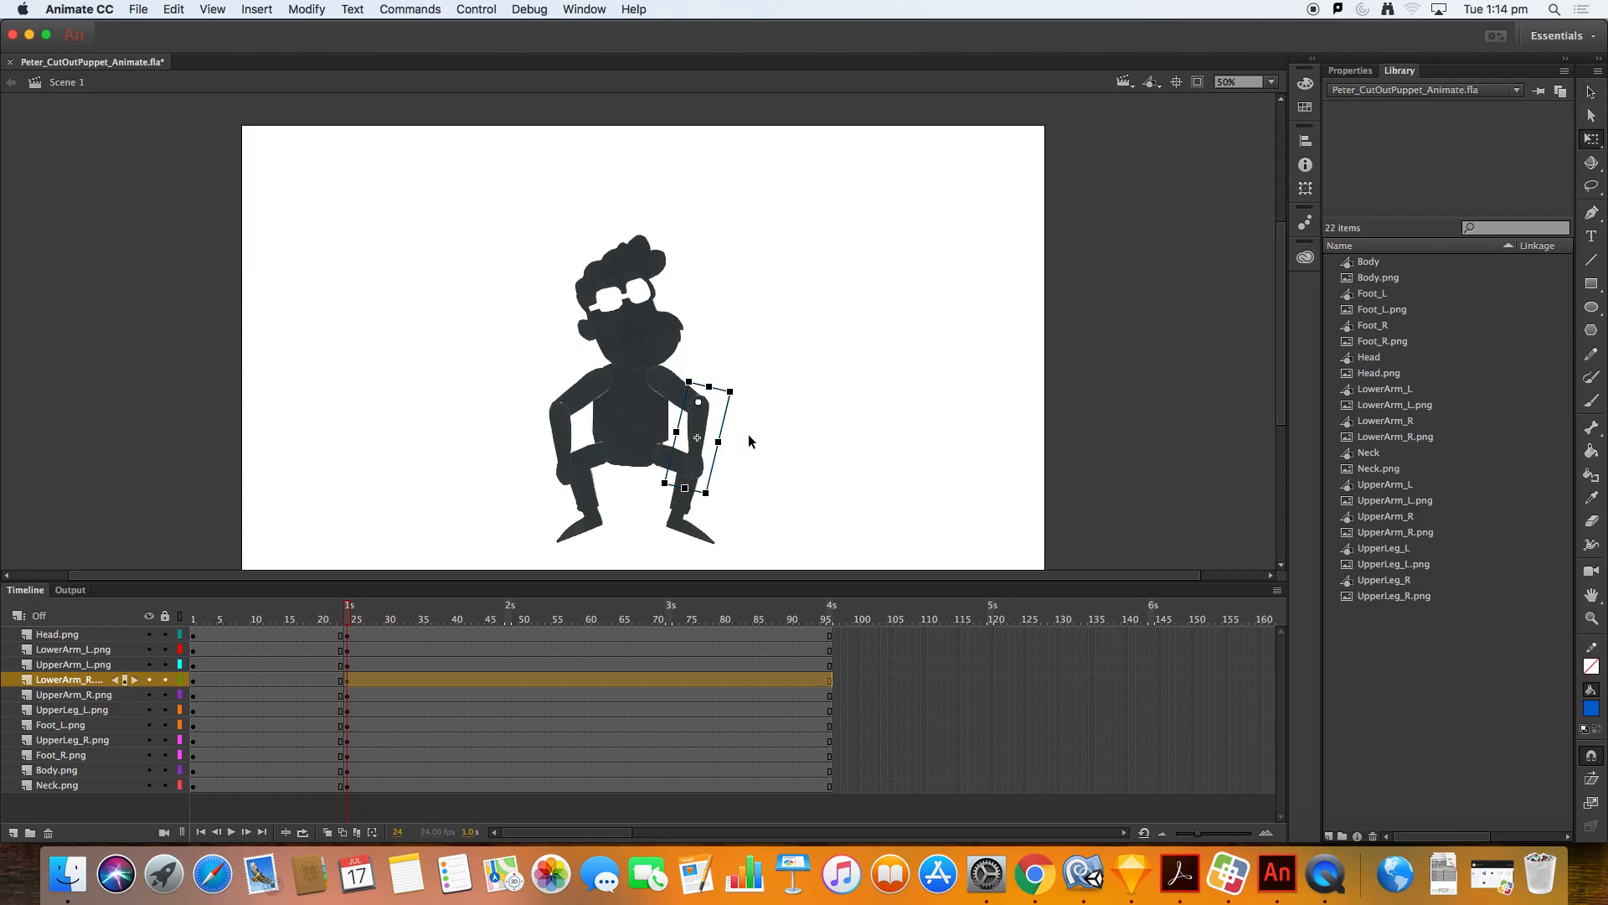
{"action": "left_click_drag", "start_coordinate": [721, 505], "coordinate": [744, 490]}
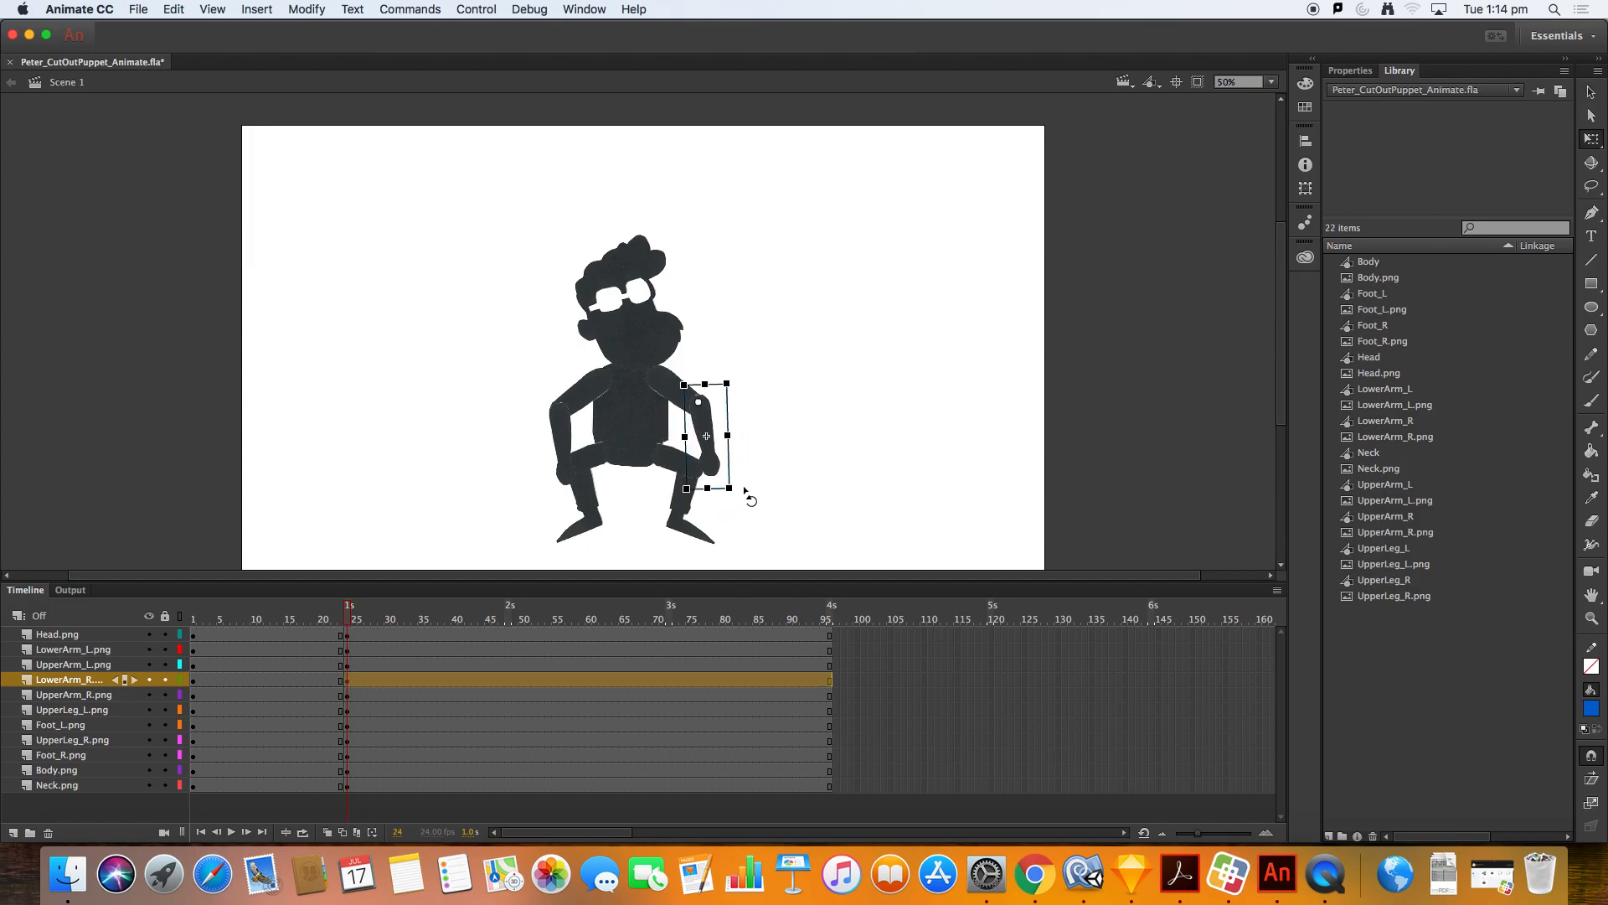
{"action": "left_click", "coordinate": [557, 454]}
{"action": "left_click_drag", "start_coordinate": [586, 513], "coordinate": [578, 513]}
{"action": "left_click", "coordinate": [823, 418]}
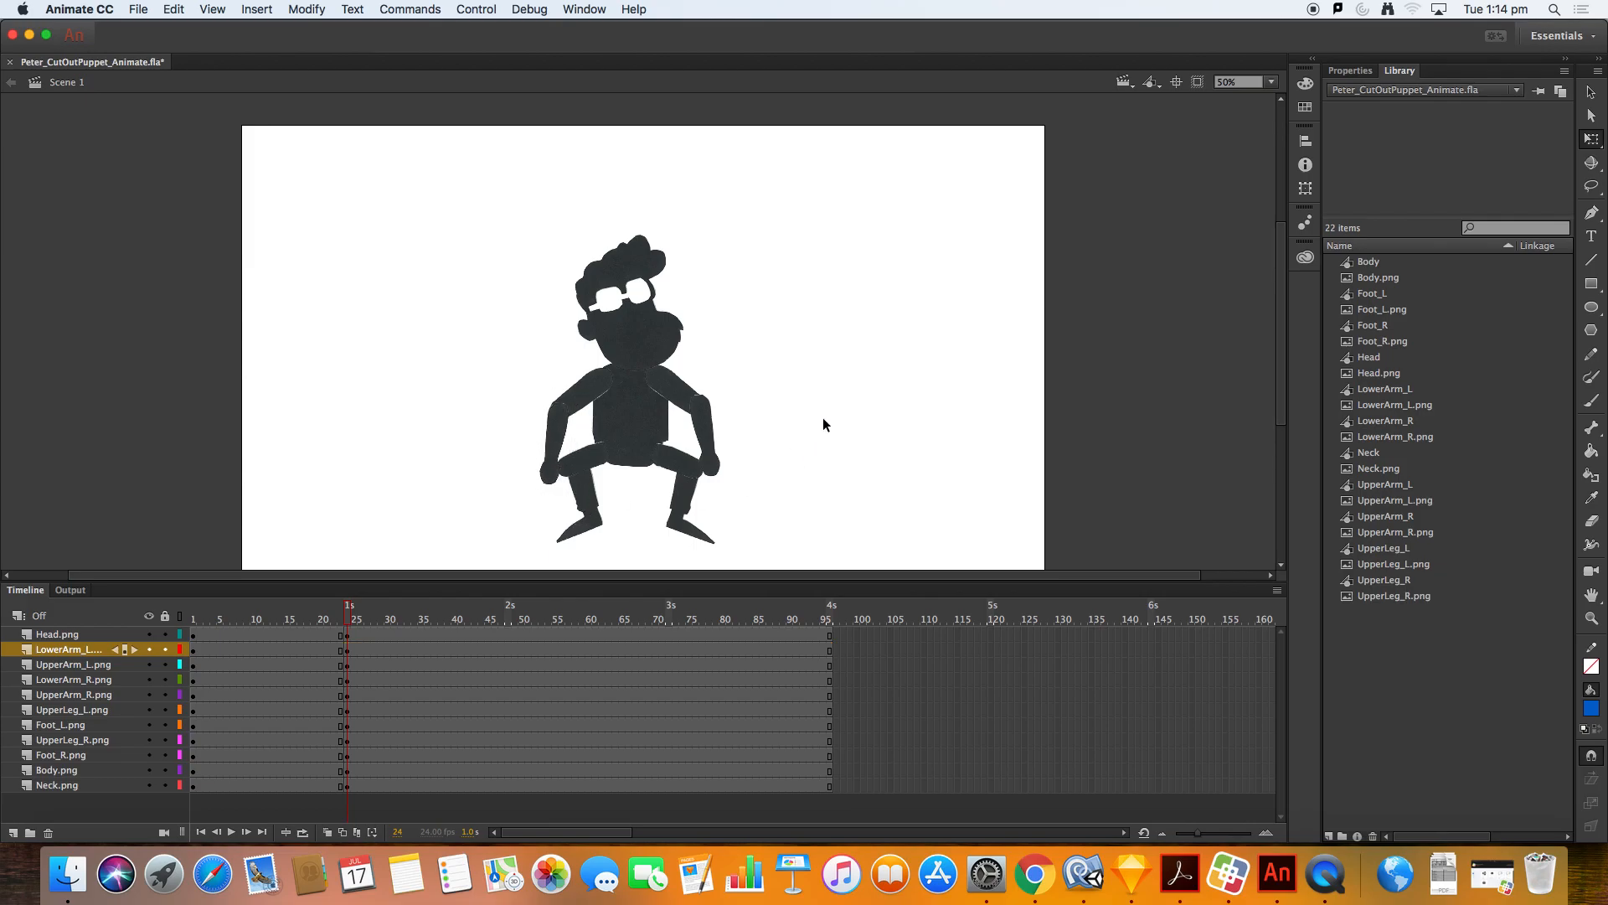
Step: Scrub just past frame 24 and nudge the head down 9 pixels
{"action": "left_click", "coordinate": [551, 426]}
{"action": "left_click", "coordinate": [342, 613]}
{"action": "left_click_drag", "start_coordinate": [343, 613], "coordinate": [358, 614]}
{"action": "left_click", "coordinate": [653, 352]}
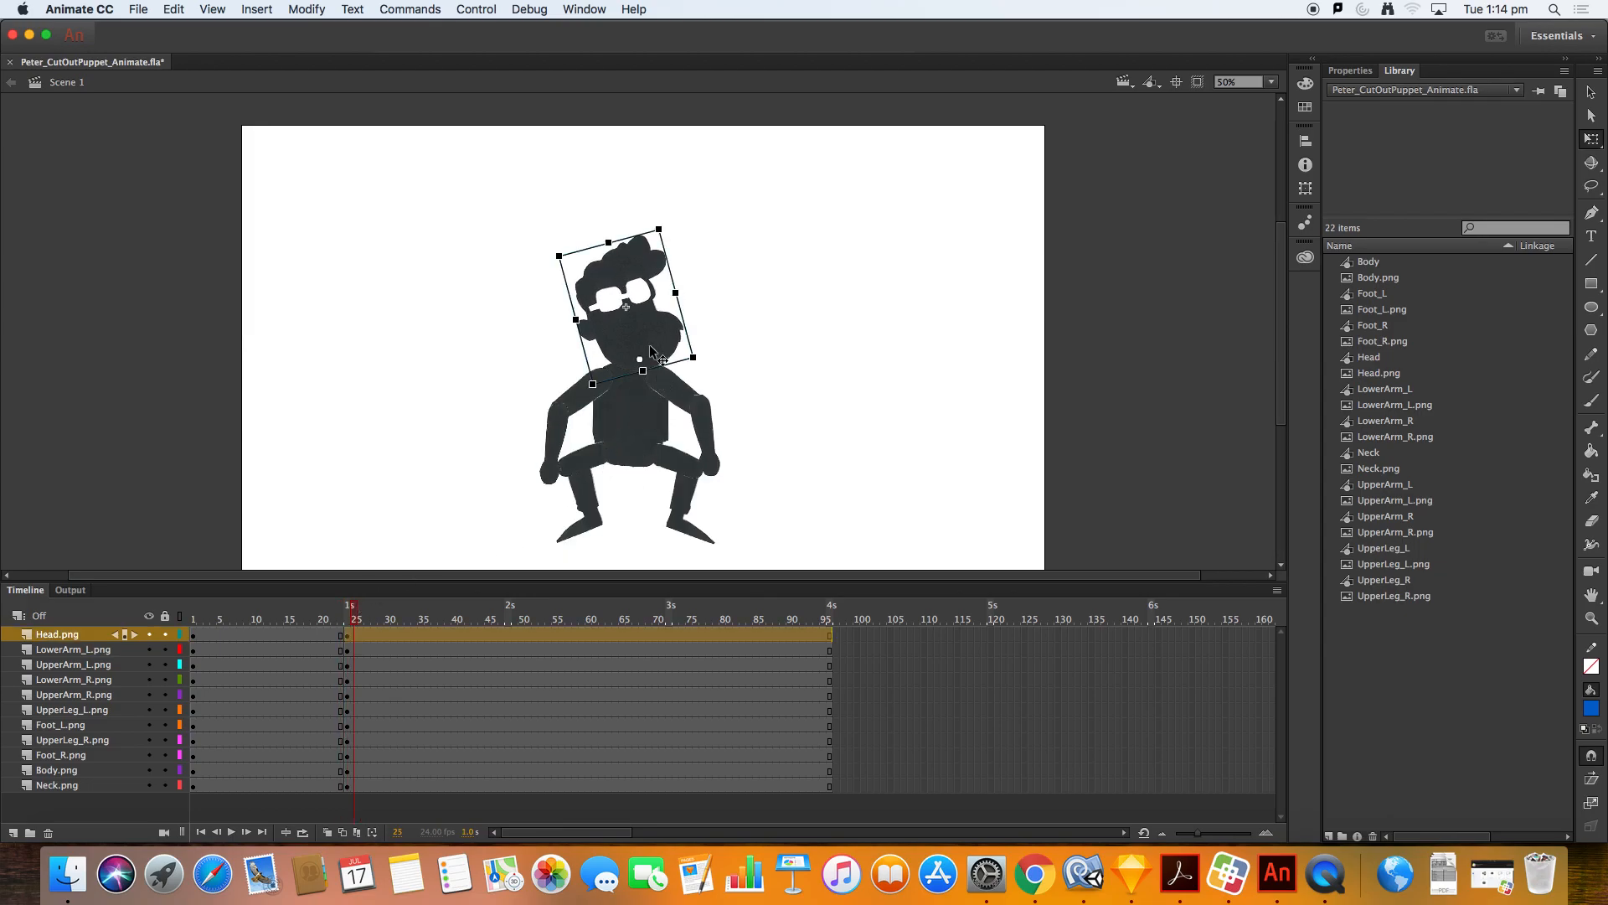
{"action": "key", "text": "shift+Down"}
{"action": "key", "text": "Up"}
Step: Insert keyframes on all layers at frame 37
{"action": "left_click_drag", "start_coordinate": [351, 612], "coordinate": [367, 614]}
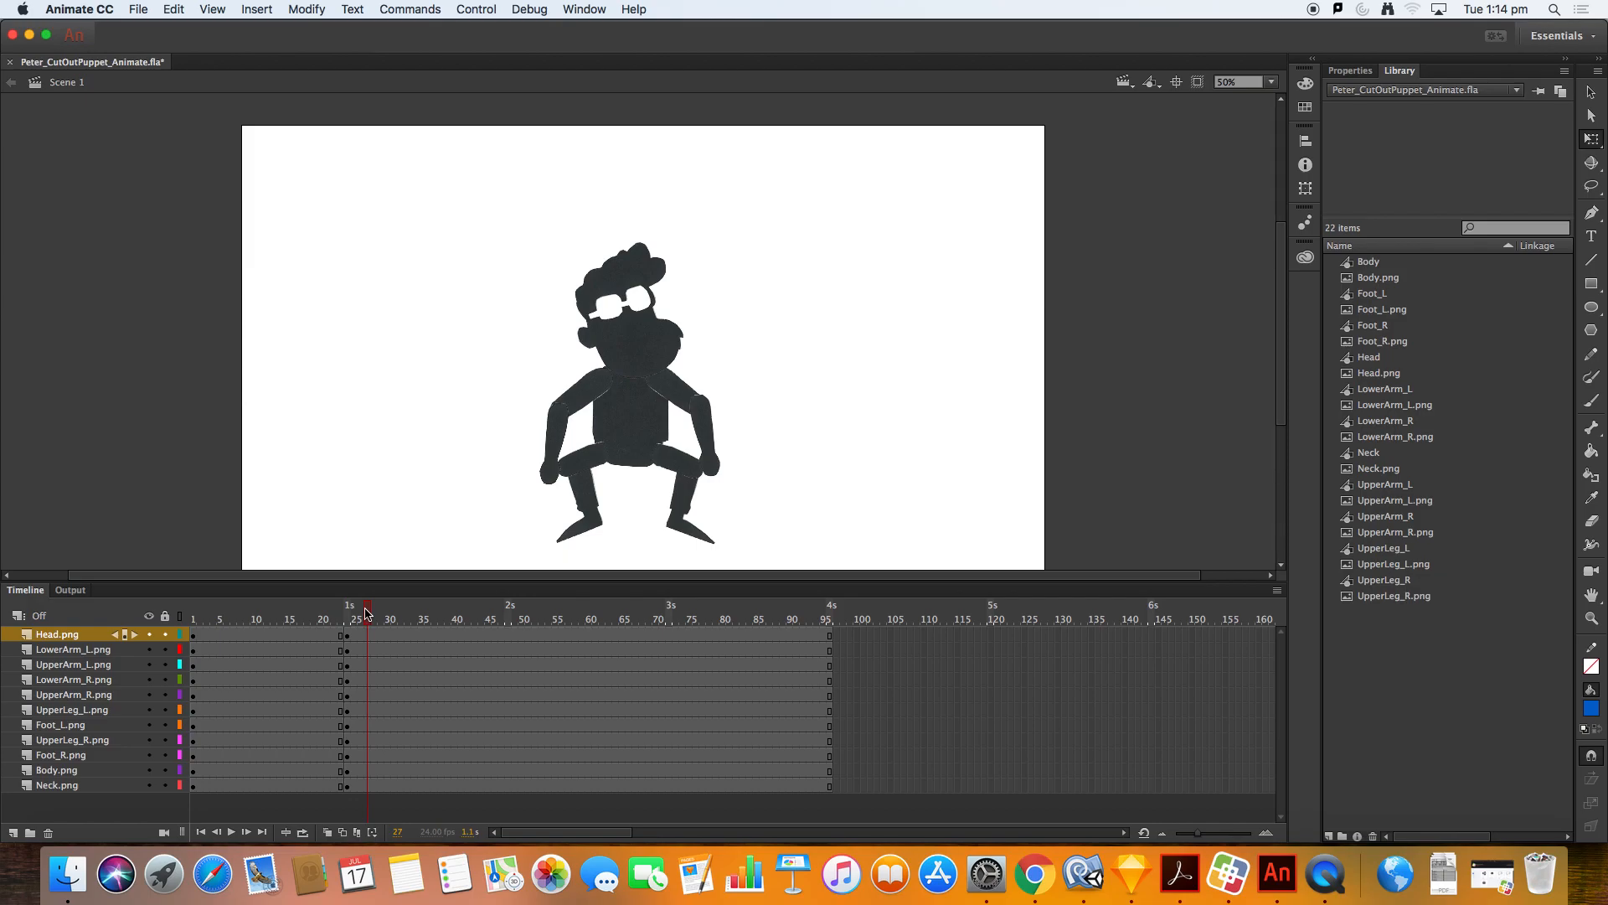
{"action": "left_click_drag", "start_coordinate": [368, 620], "coordinate": [418, 616]}
{"action": "mouse_move", "coordinate": [416, 612]}
{"action": "left_mouse_down"}
{"action": "mouse_move", "coordinate": [393, 613]}
{"action": "mouse_move", "coordinate": [434, 610]}
{"action": "left_mouse_up"}
{"action": "left_click", "coordinate": [436, 635]}
{"action": "left_click", "coordinate": [436, 788], "text": "shift"}
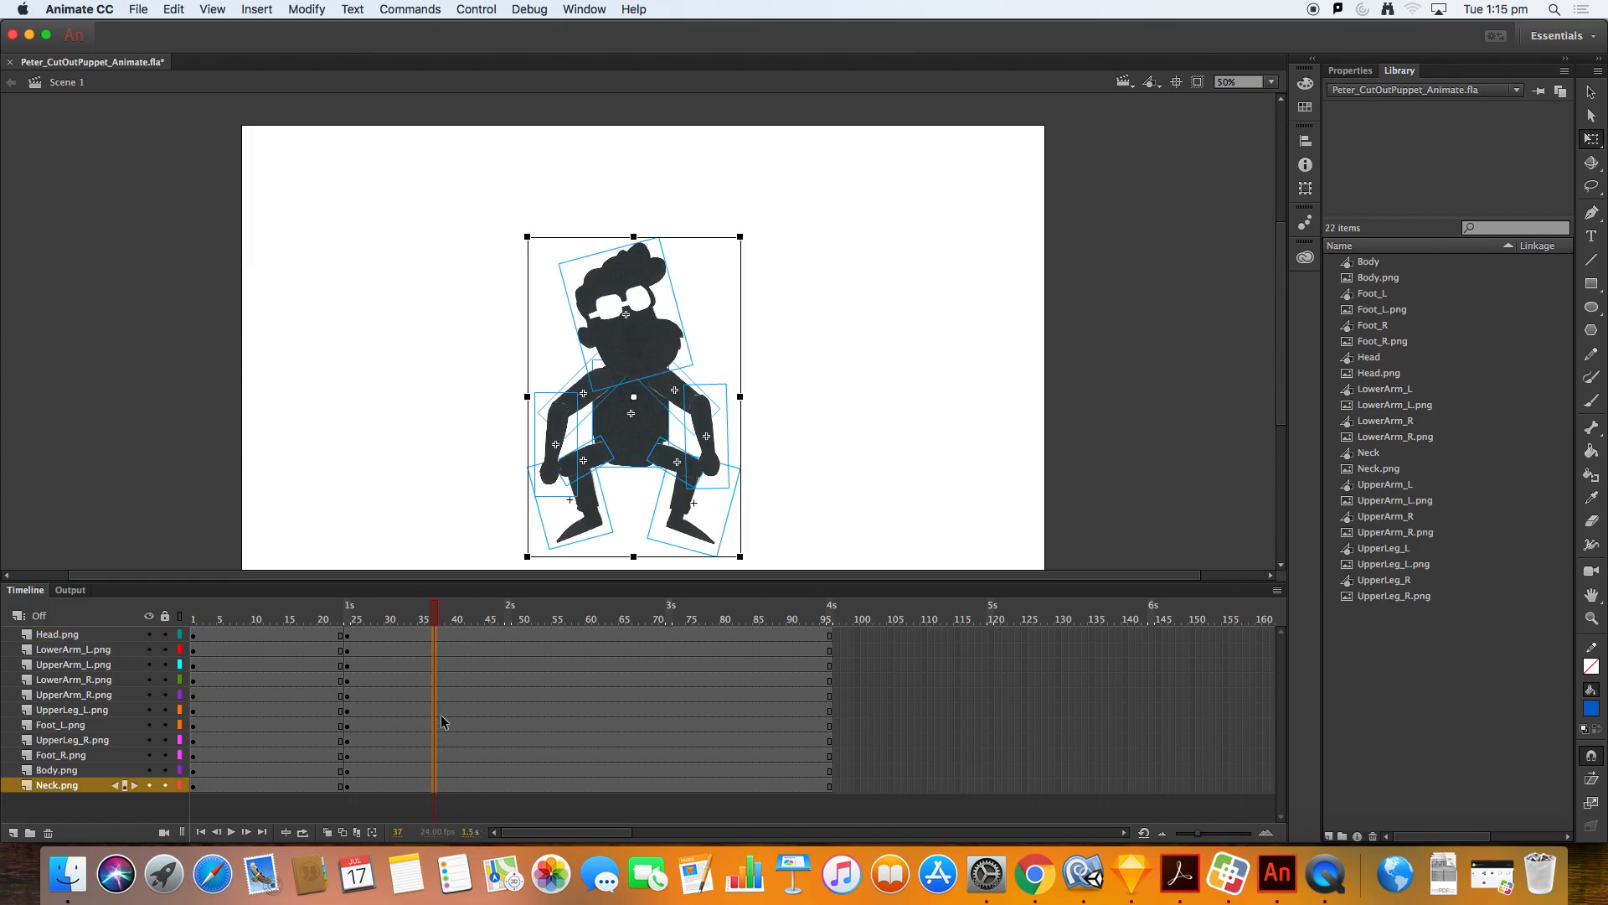
{"action": "right_click", "coordinate": [436, 644]}
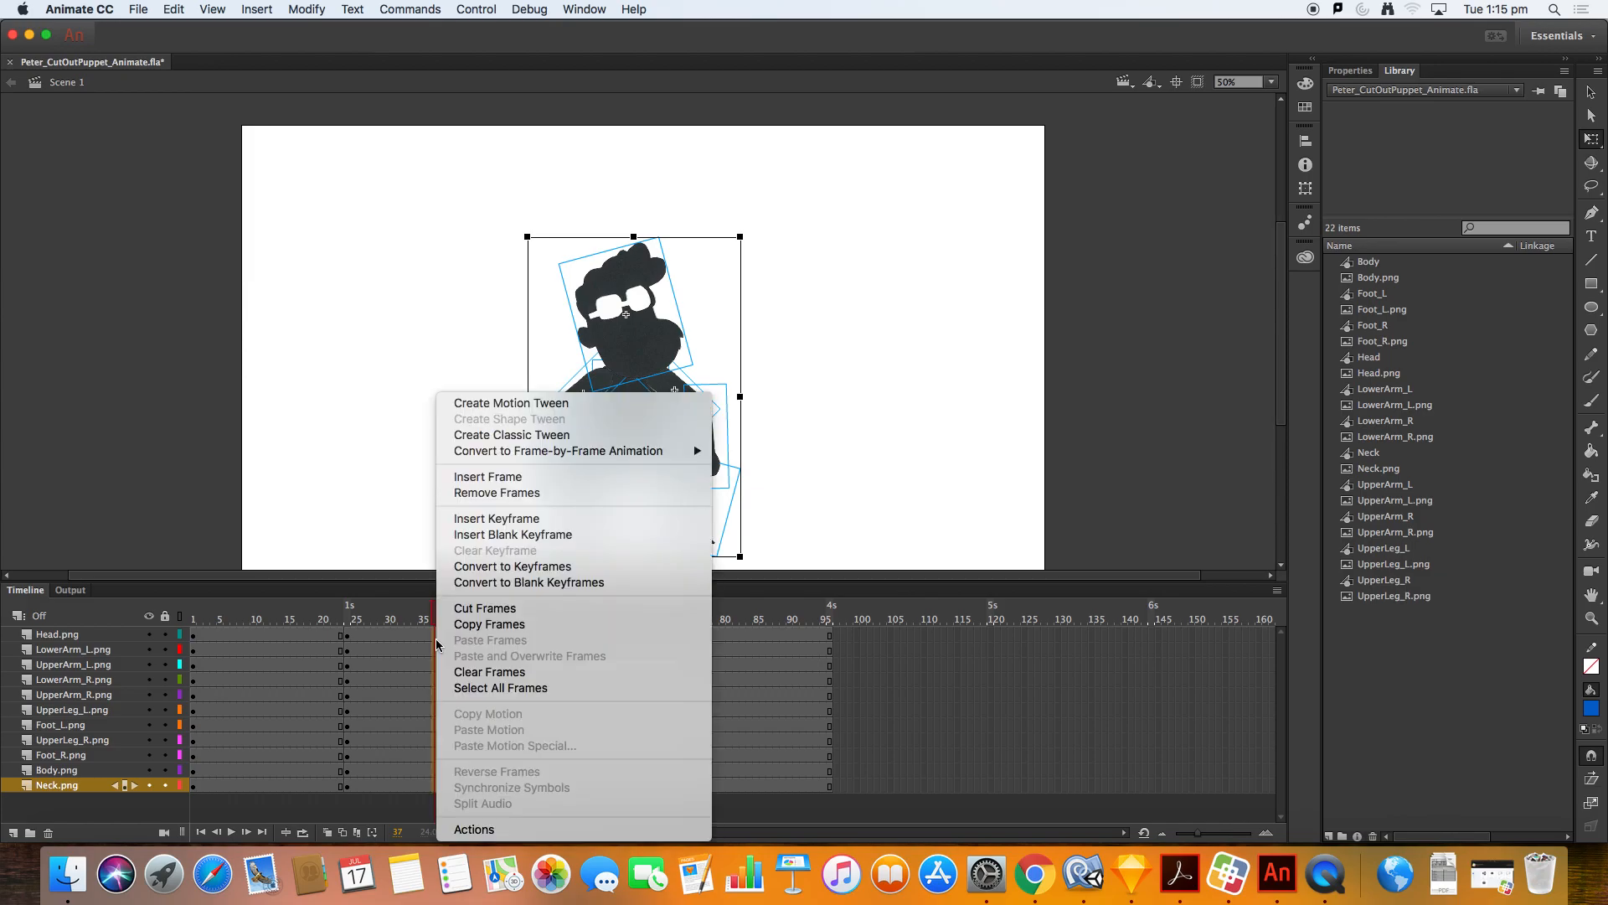
{"action": "left_click", "coordinate": [575, 521]}
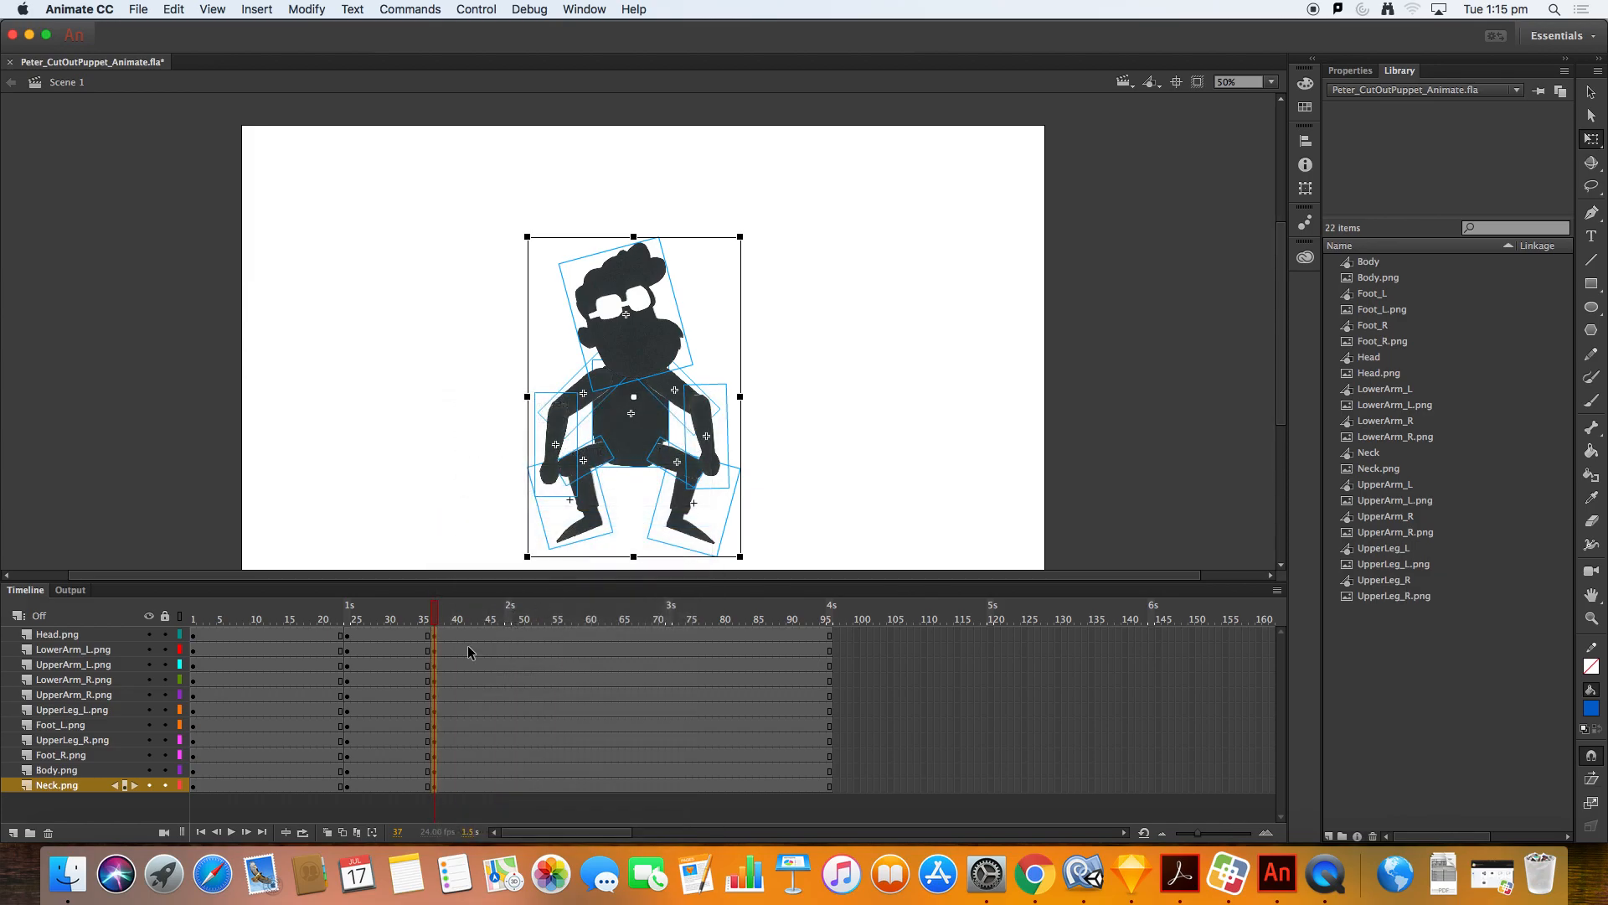
Step: Select the whole character at frame 37 and move it up 50 pixels
{"action": "left_click", "coordinate": [783, 419]}
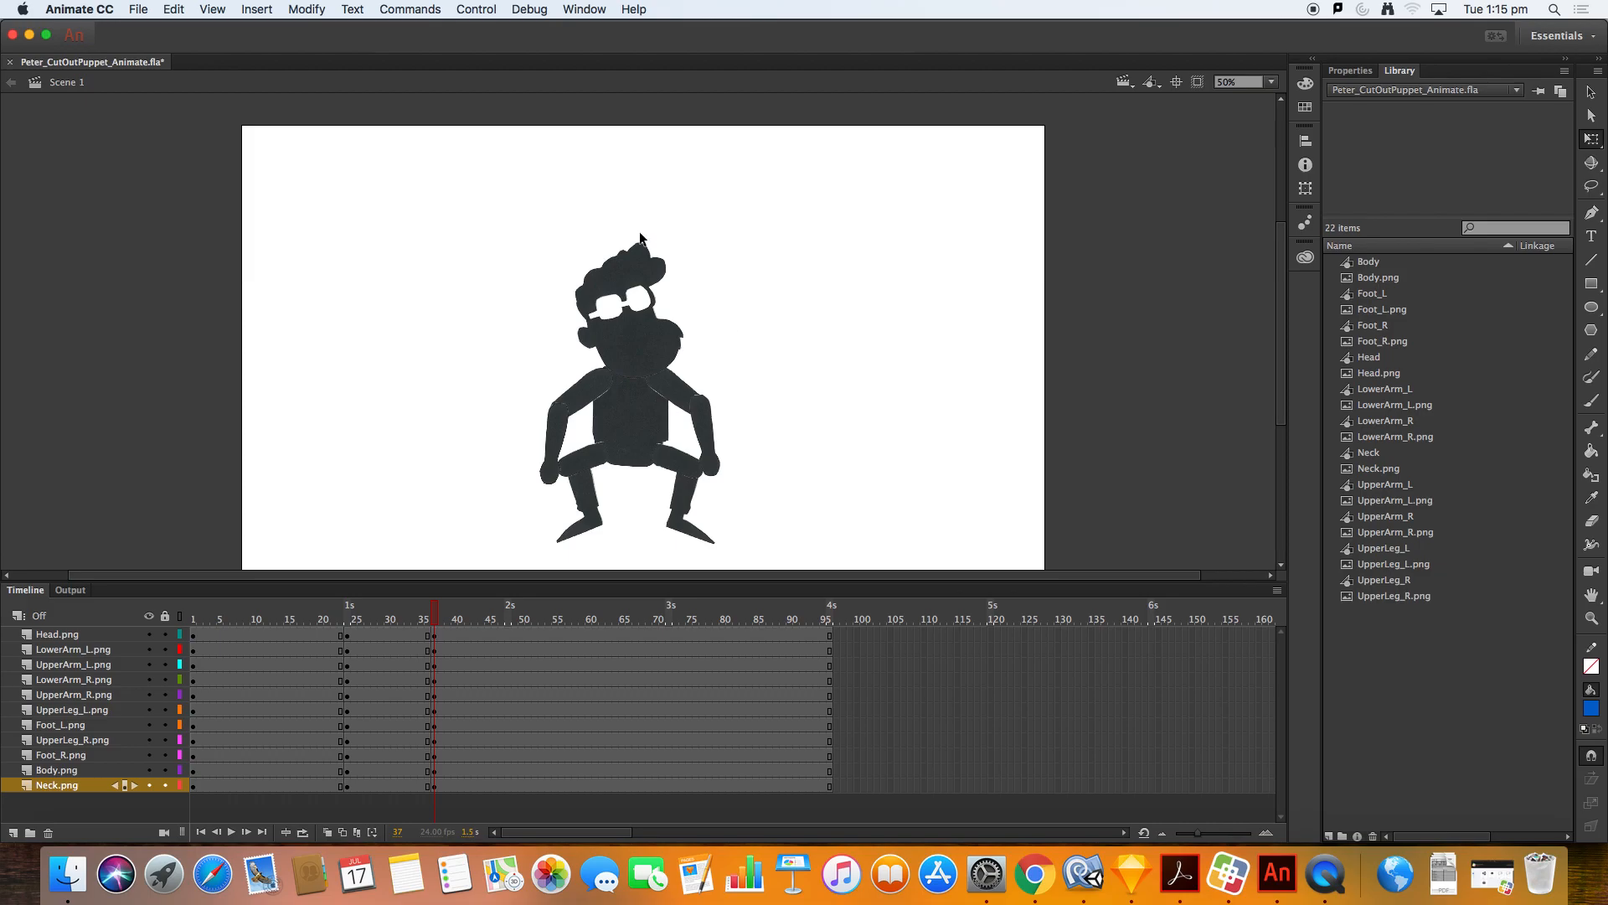
{"action": "left_click_drag", "start_coordinate": [490, 204], "coordinate": [787, 555]}
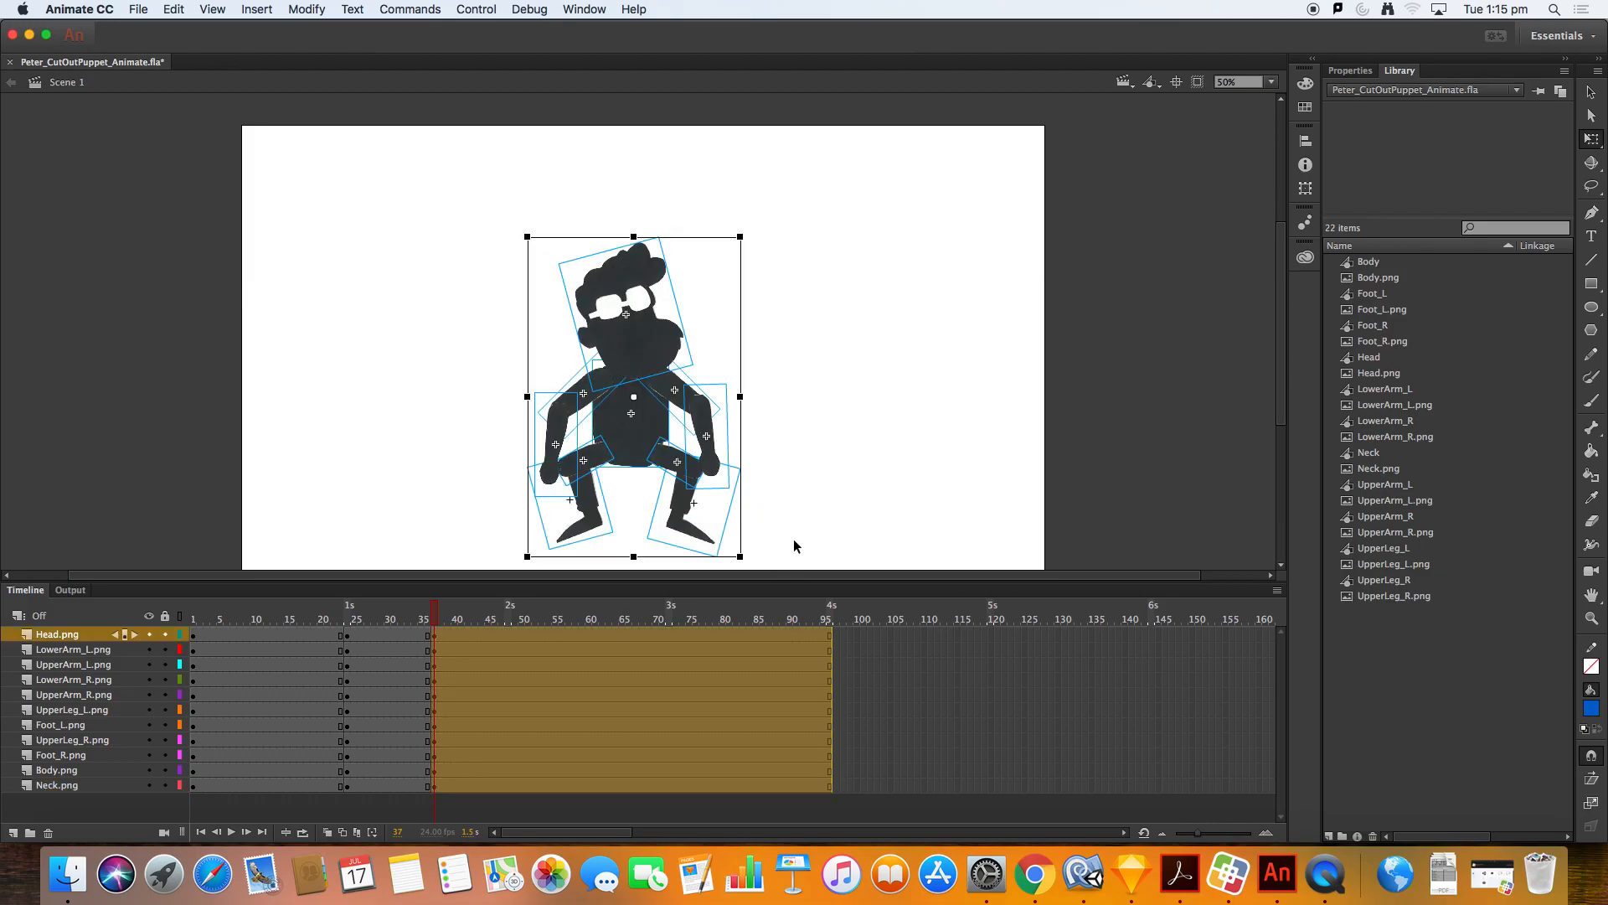
{"action": "key", "text": "shift+Up"}
{"action": "key", "text": "shift+Up"}
{"action": "key", "text": "shift+Up"}
{"action": "key", "text": "shift+Up"}
{"action": "key", "text": "shift+Up"}
{"action": "key", "text": "shift+Up"}
{"action": "key", "text": "shift+Up"}
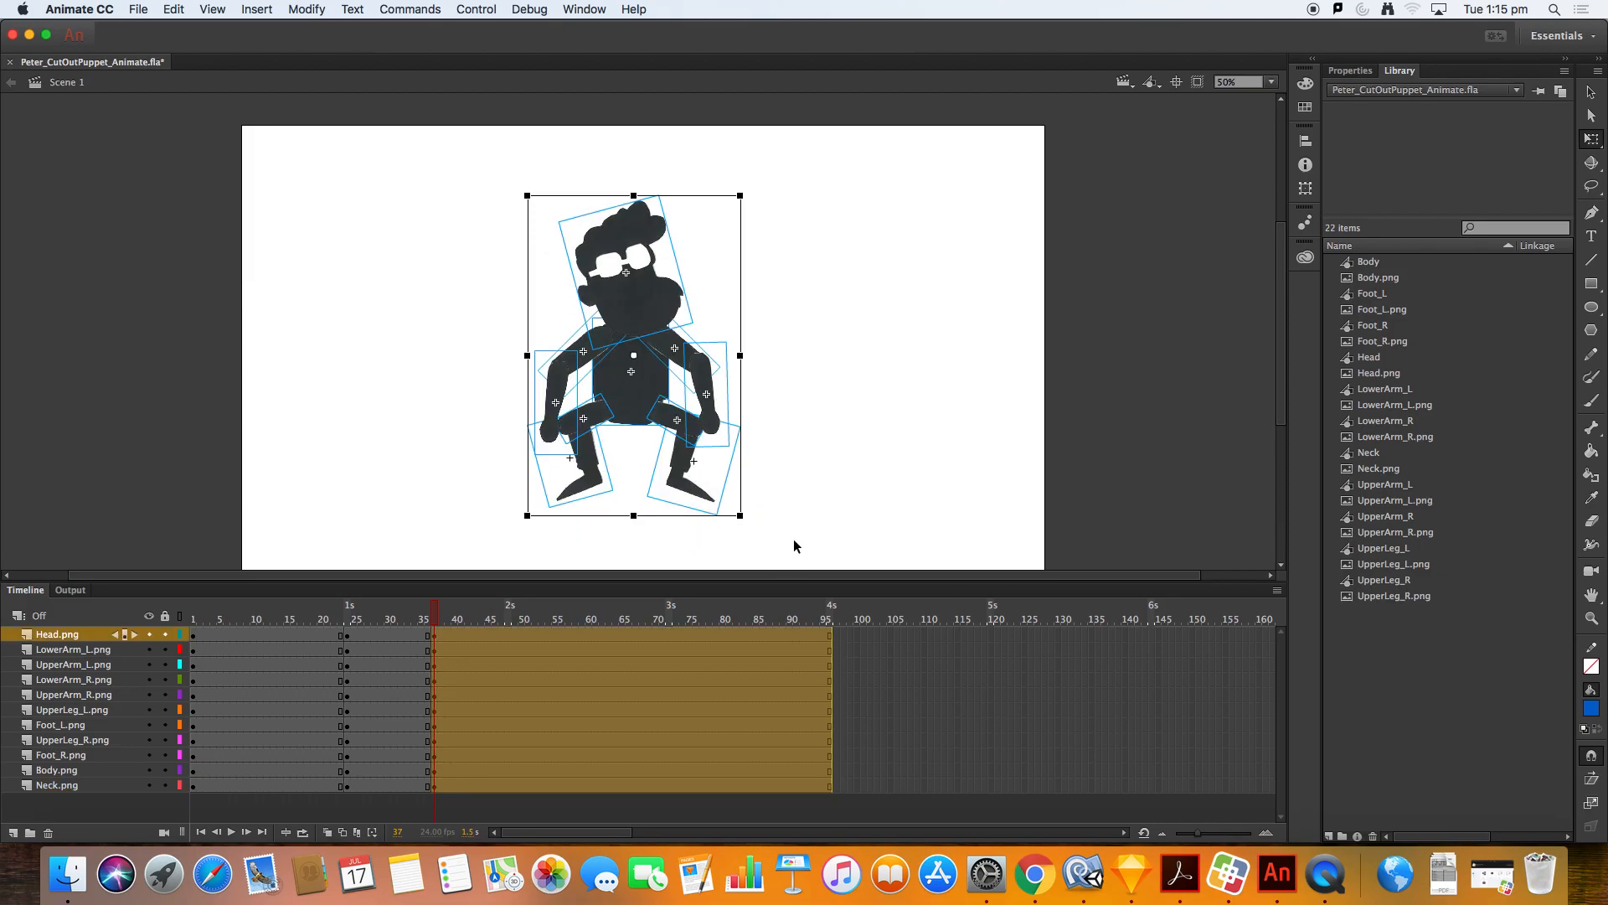
{"action": "key", "text": "shift+Up"}
{"action": "key", "text": "shift+Up"}
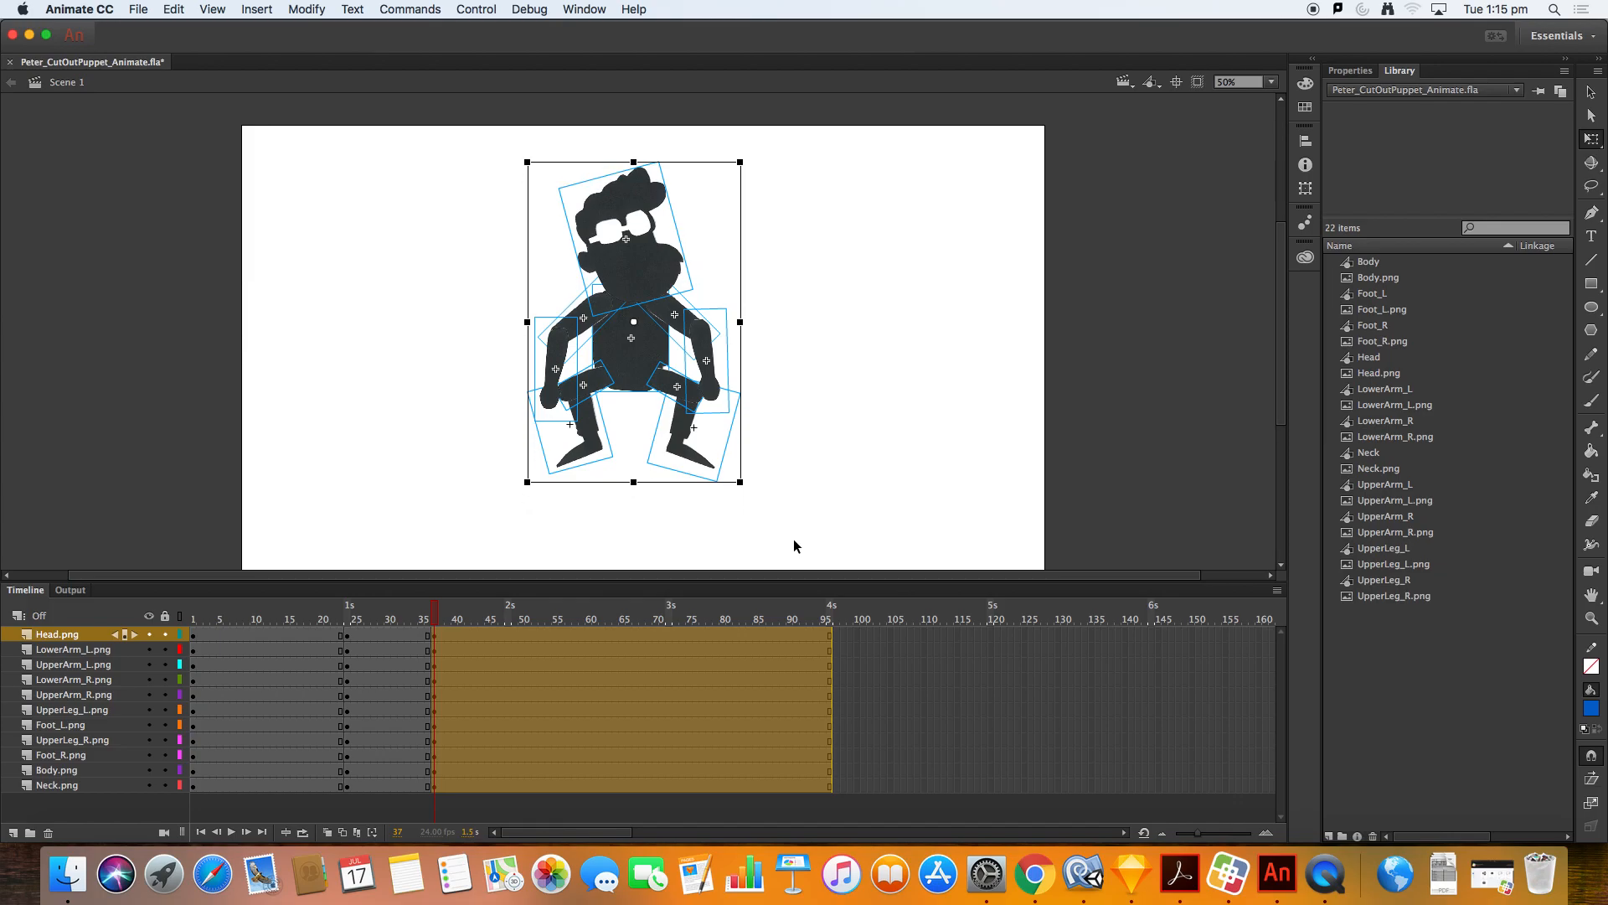
{"action": "left_click", "coordinate": [849, 410]}
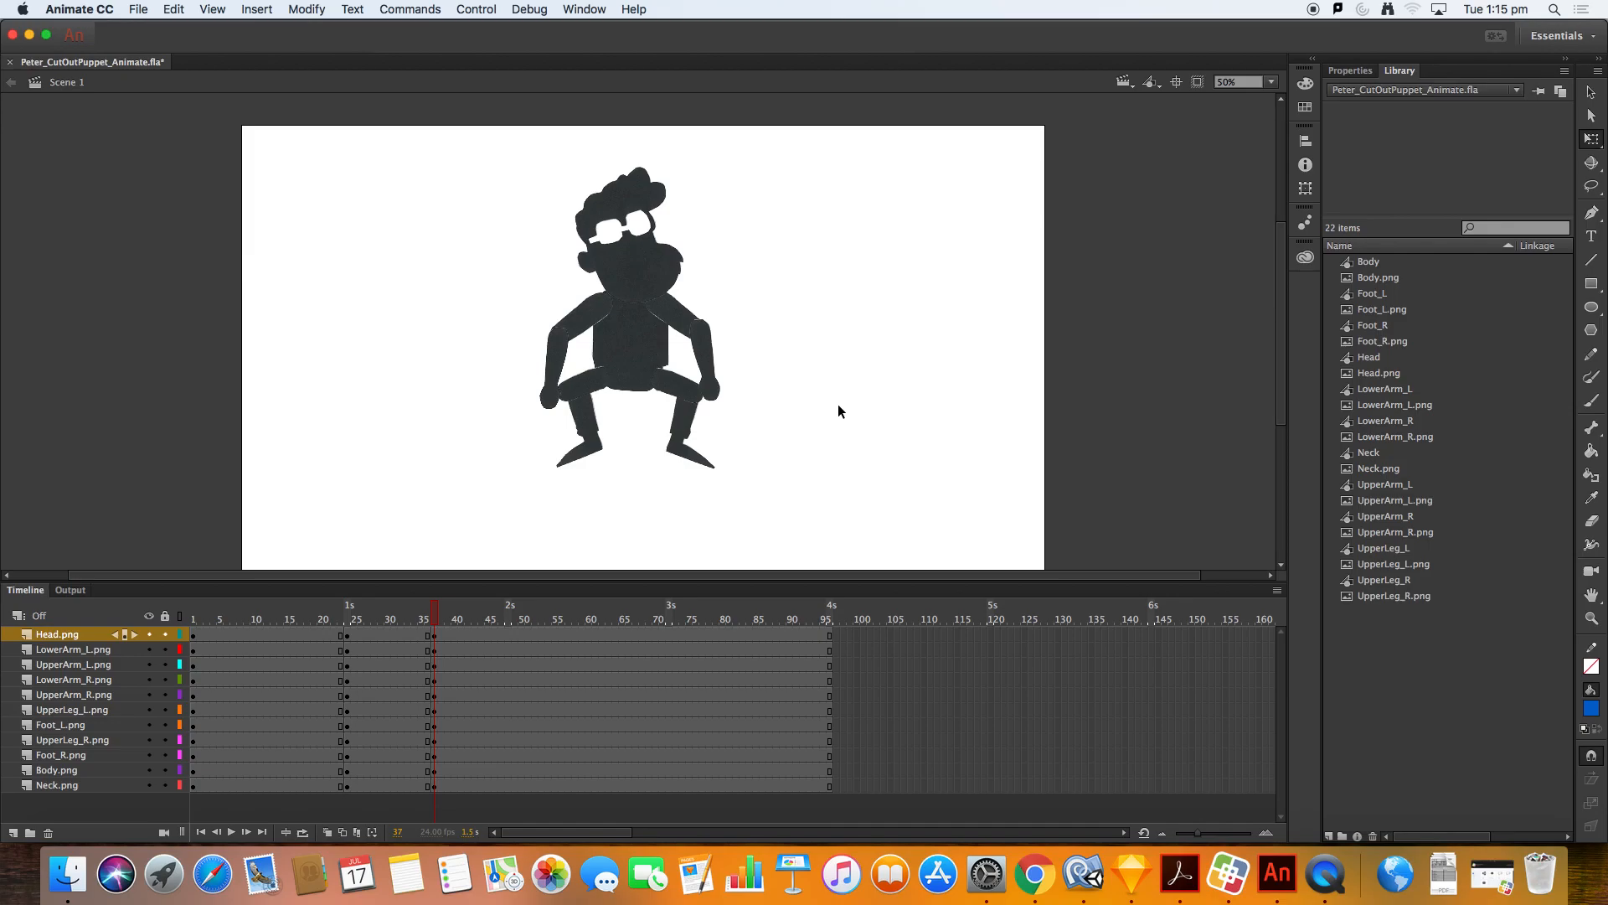
Step: Raise the left arm by rotating its upper and lower arm pieces upward
{"action": "left_click", "coordinate": [567, 348]}
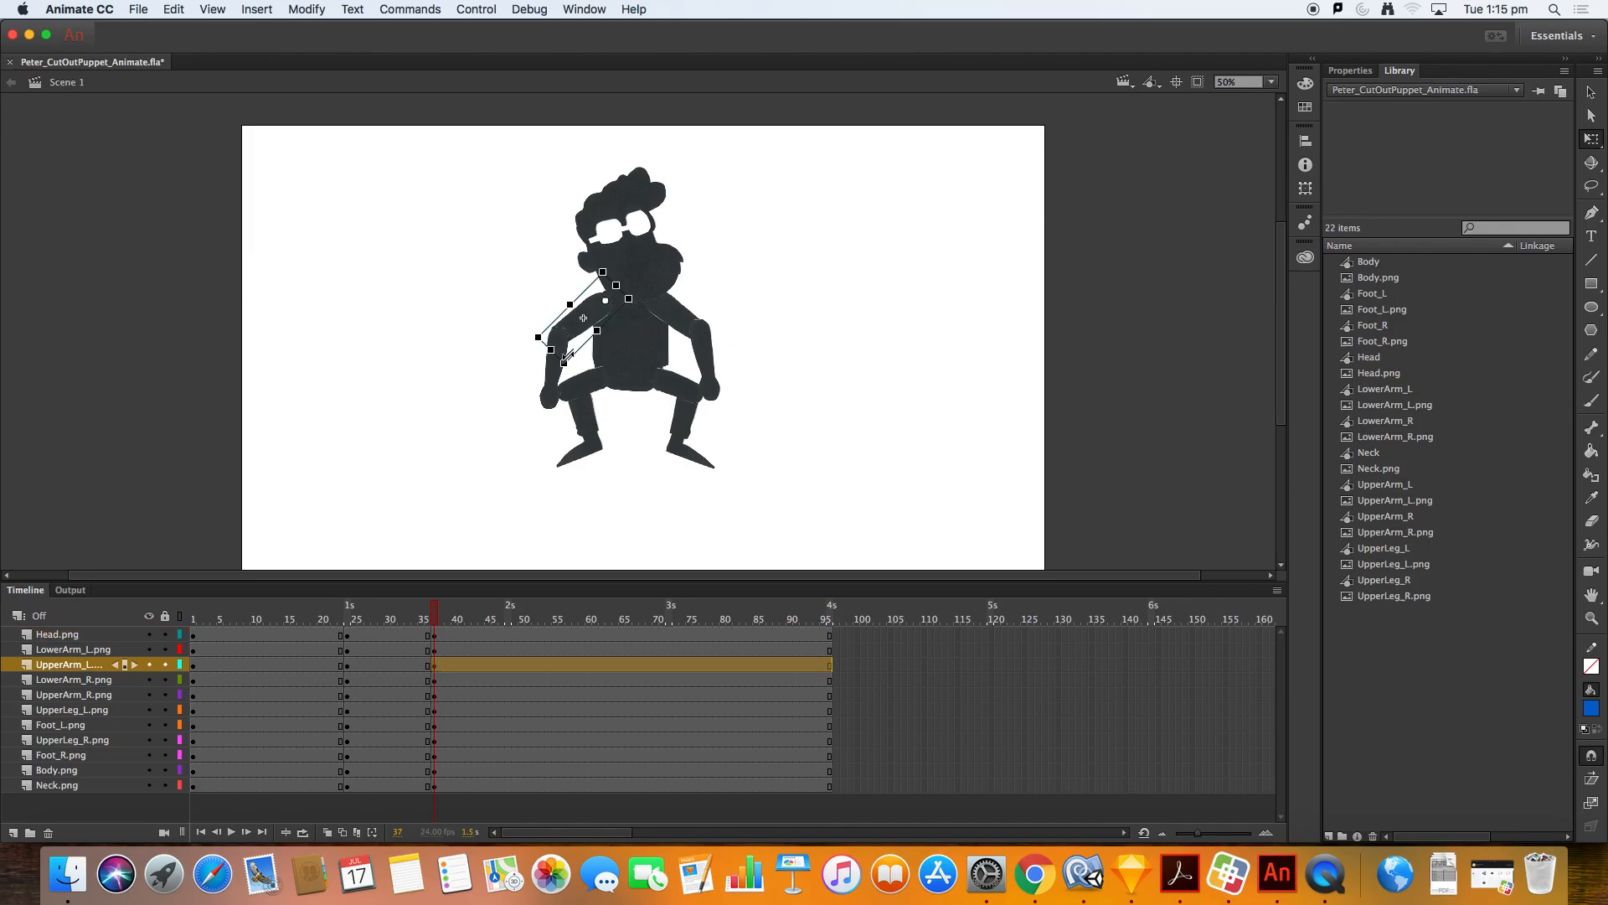
{"action": "left_click_drag", "start_coordinate": [575, 385], "coordinate": [539, 301]}
{"action": "left_click", "coordinate": [549, 337]}
{"action": "left_click_drag", "start_coordinate": [574, 359], "coordinate": [520, 232]}
Step: Raise the right arm by rotating its upper and lower arm pieces upward
{"action": "left_click", "coordinate": [675, 314]}
{"action": "left_click_drag", "start_coordinate": [737, 345], "coordinate": [682, 283]}
{"action": "key", "text": "super+z"}
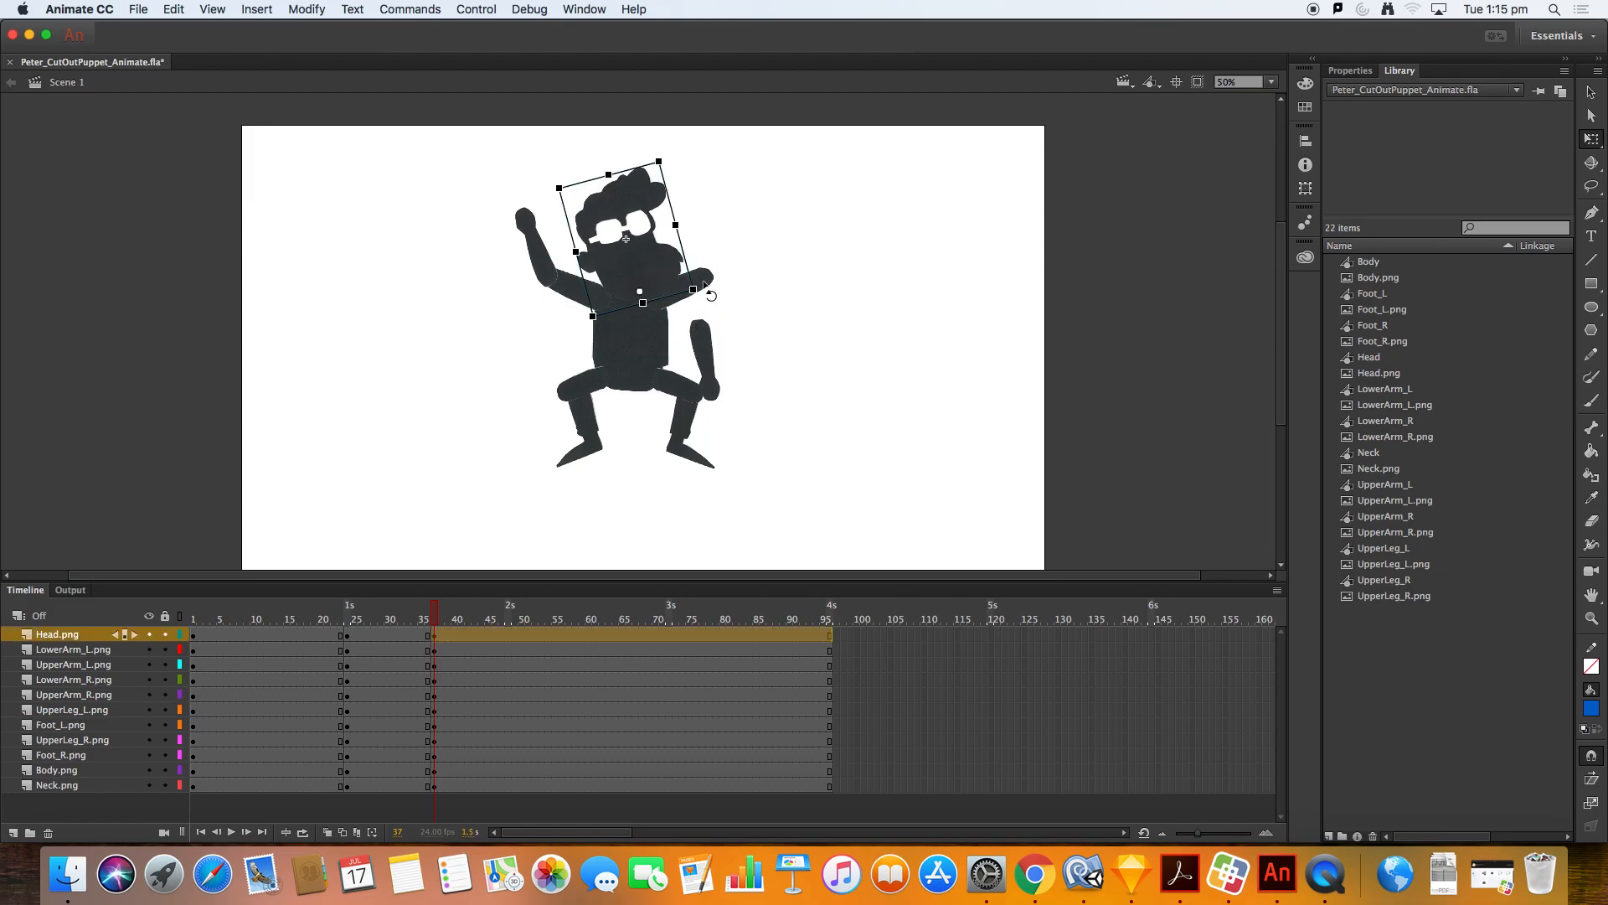
{"action": "key", "text": "v"}
{"action": "left_click_drag", "start_coordinate": [704, 282], "coordinate": [715, 288]}
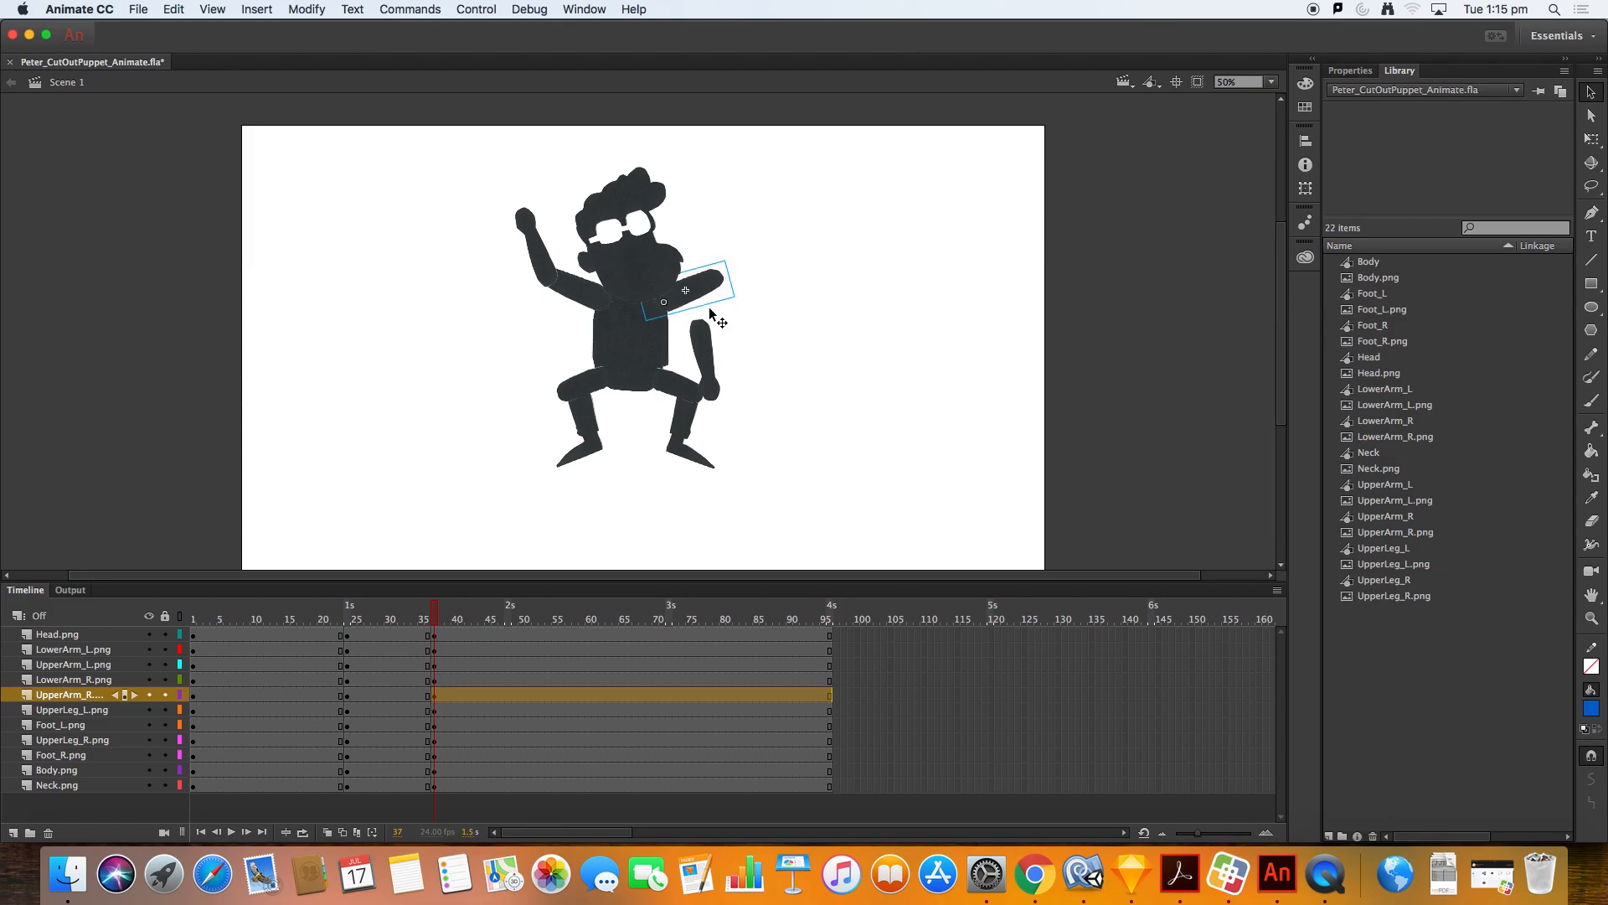
{"action": "left_click", "coordinate": [705, 345]}
{"action": "key", "text": "q"}
{"action": "left_click_drag", "start_coordinate": [743, 409], "coordinate": [744, 239]}
Step: Lift the right leg by rotating the upper leg and moving the foot up
{"action": "left_click", "coordinate": [689, 399]}
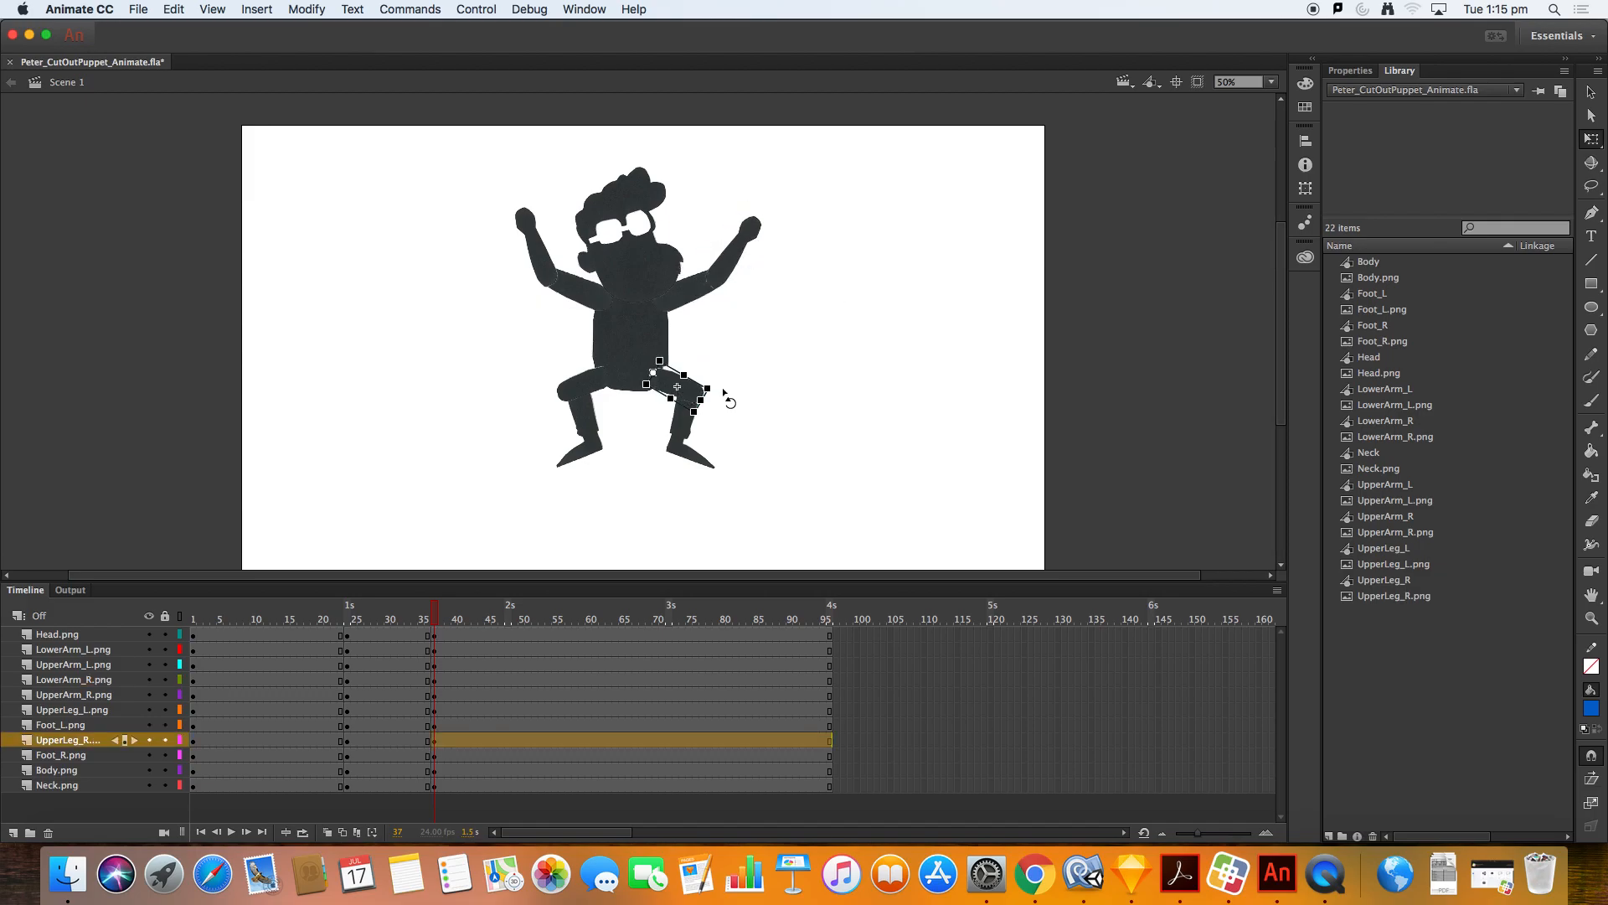
{"action": "left_click_drag", "start_coordinate": [725, 393], "coordinate": [739, 352]}
{"action": "left_click", "coordinate": [698, 402]}
{"action": "left_click_drag", "start_coordinate": [698, 403], "coordinate": [706, 365]}
Step: Rotate the left foot slightly and nudge it 3 pixels right and 3 pixels down
{"action": "left_click", "coordinate": [594, 397]}
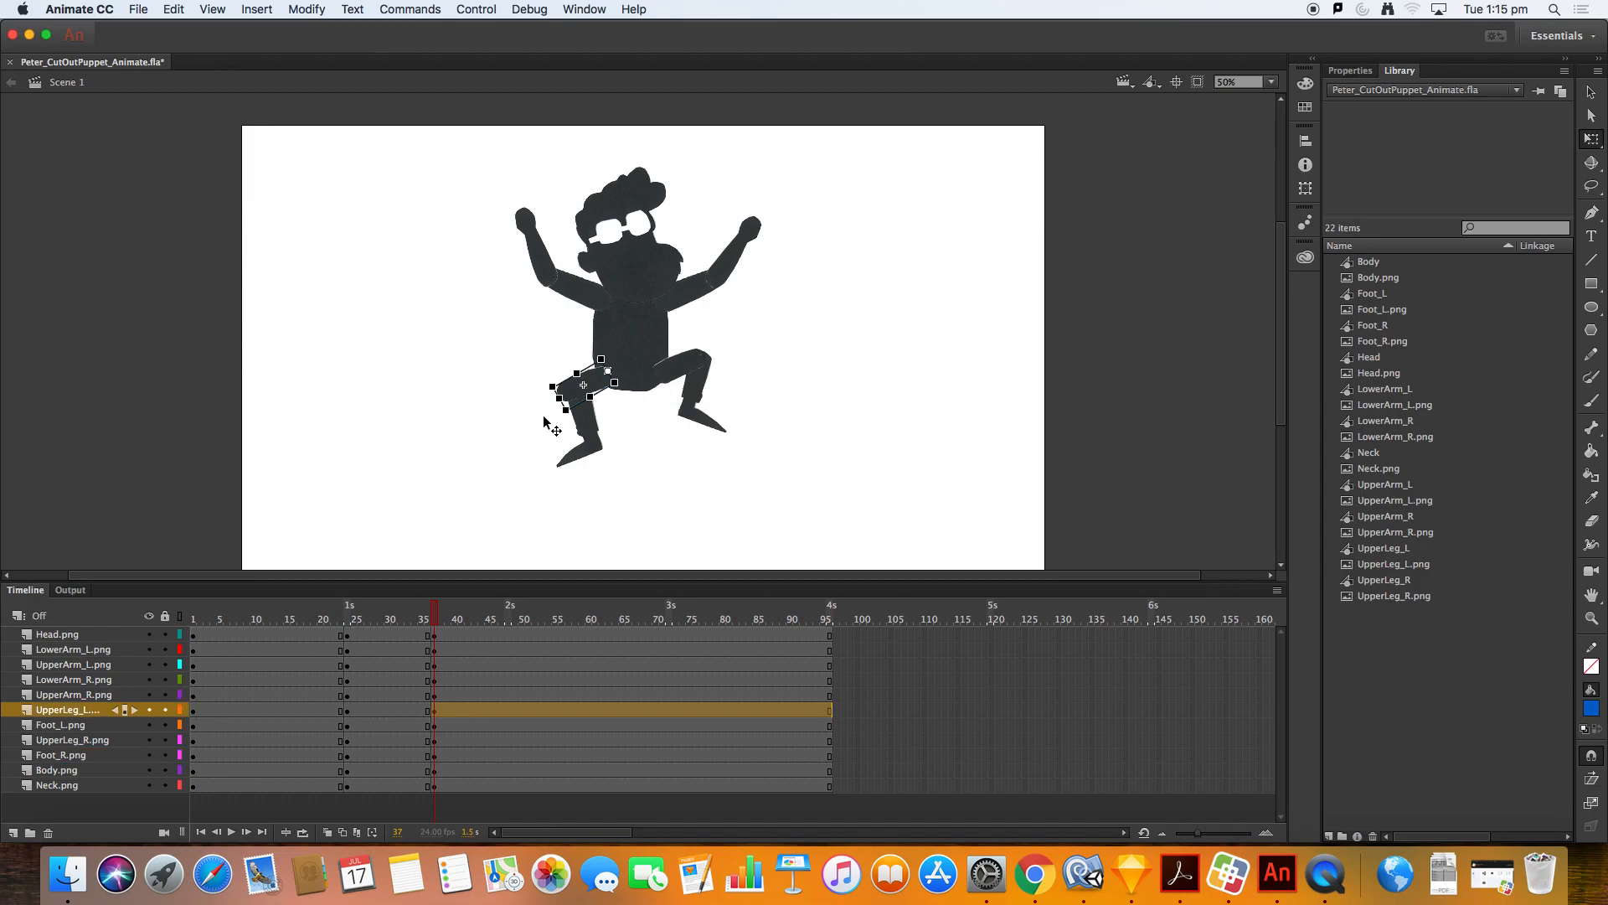
{"action": "left_click", "coordinate": [575, 432]}
{"action": "left_click_drag", "start_coordinate": [590, 449], "coordinate": [592, 459]}
{"action": "key", "text": "Right"}
{"action": "key", "text": "Right"}
{"action": "key", "text": "Right"}
{"action": "key", "text": "Right"}
{"action": "key", "text": "Right"}
{"action": "key", "text": "Right"}
{"action": "key", "text": "Right"}
{"action": "key", "text": "Down"}
{"action": "key", "text": "Down"}
{"action": "key", "text": "Down"}
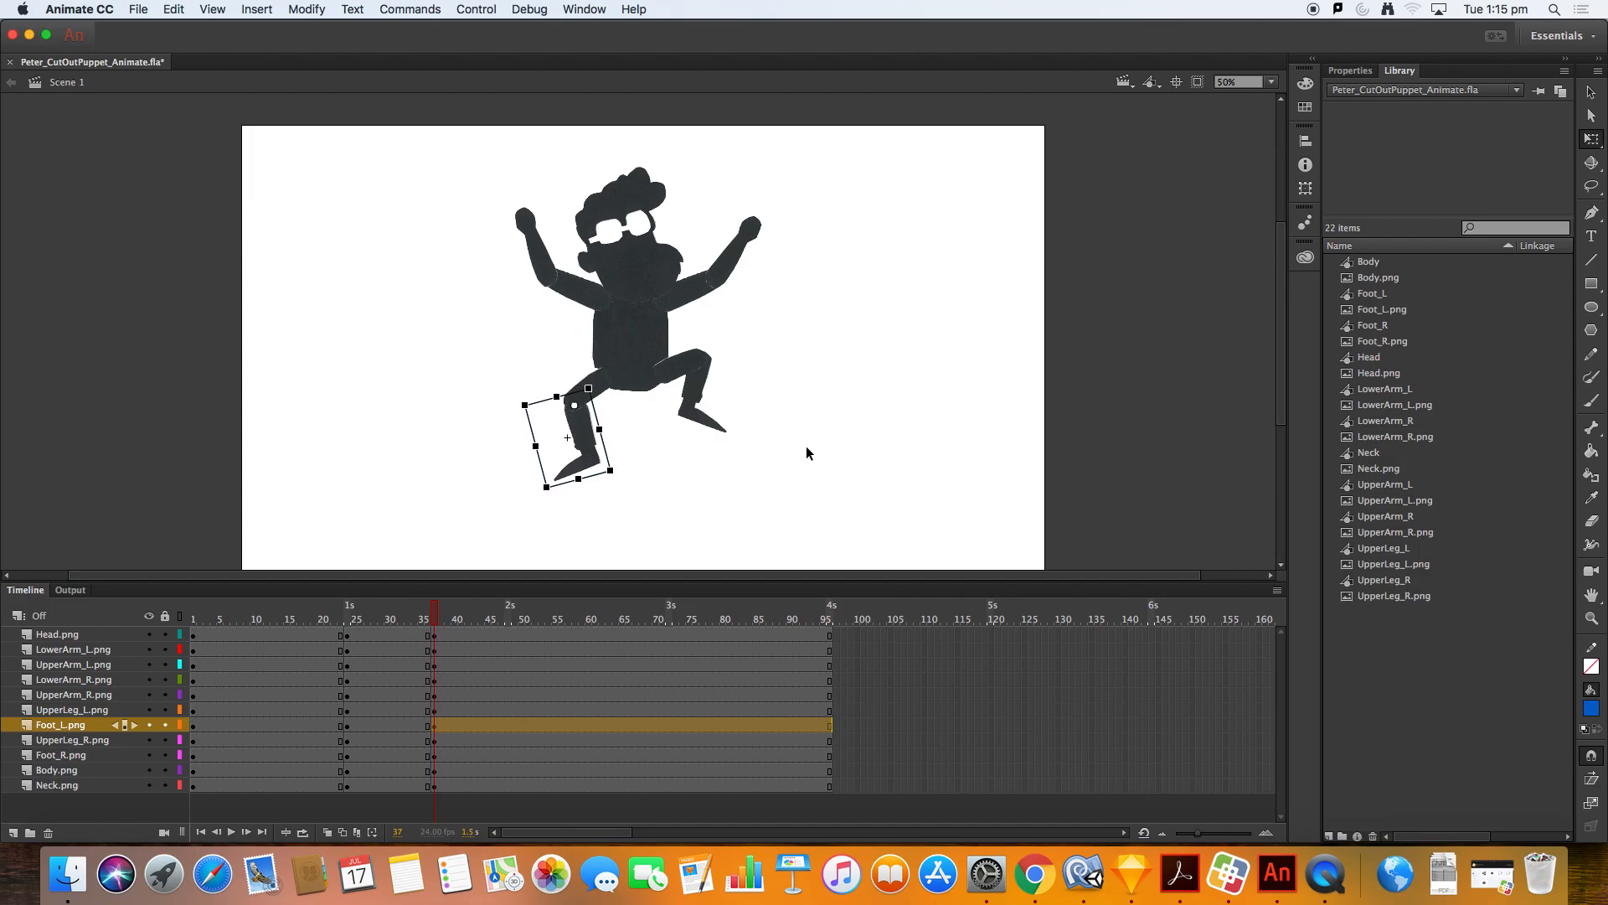
Step: Nudge the head 3 pixels up and 2 pixels left
{"action": "left_click", "coordinate": [787, 440]}
{"action": "left_click", "coordinate": [652, 276]}
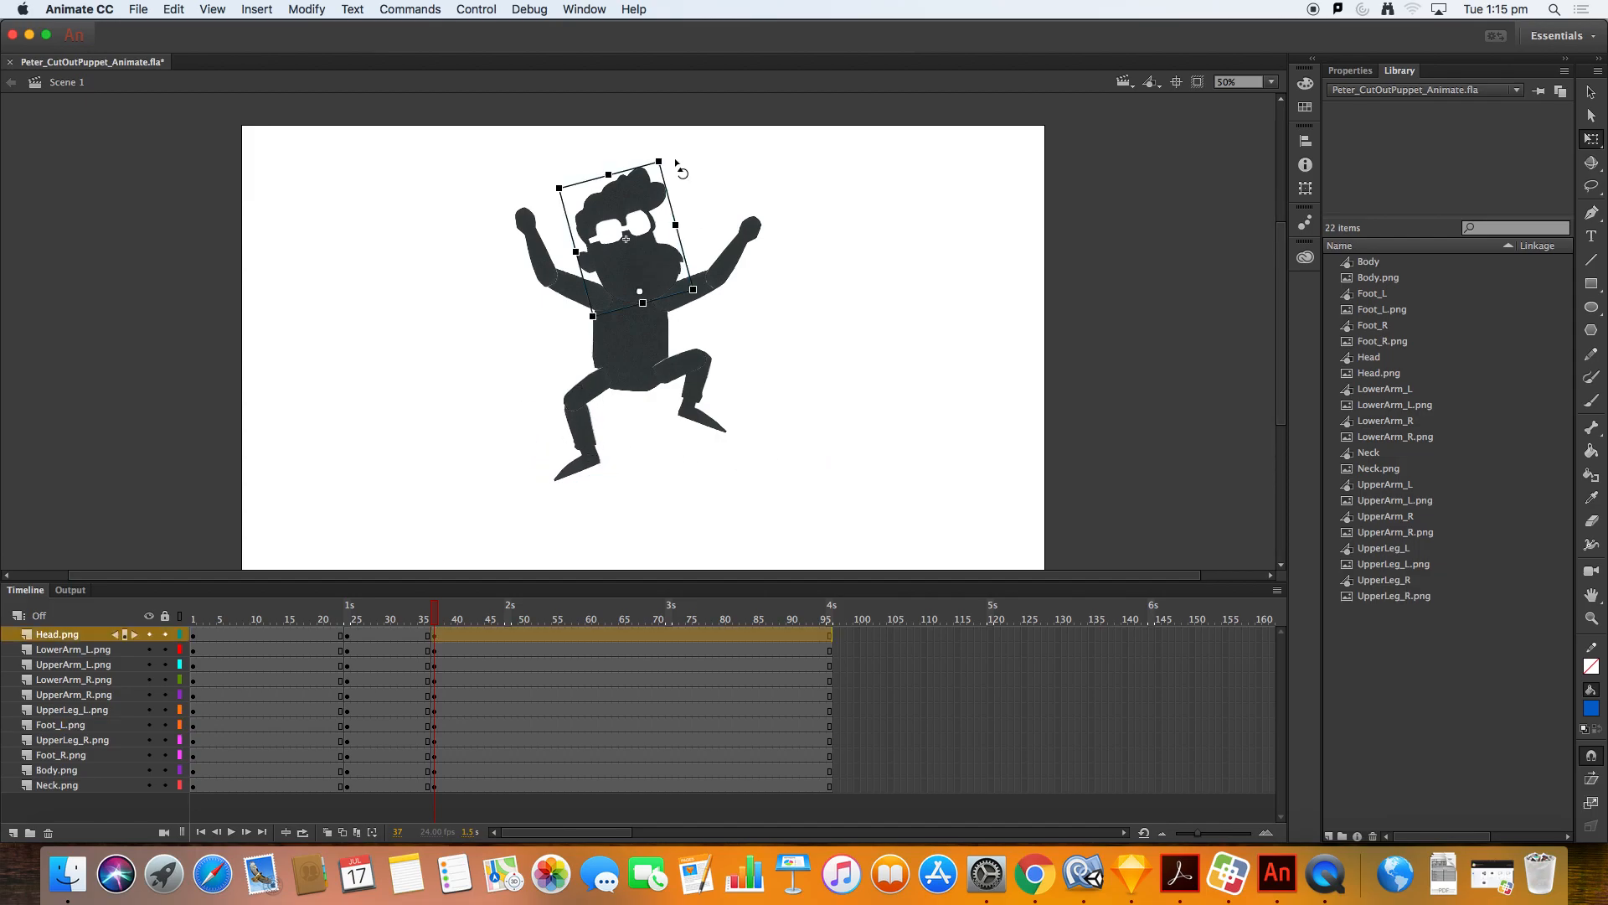
{"action": "key", "text": "Up"}
{"action": "key", "text": "Up"}
{"action": "key", "text": "Up"}
{"action": "key", "text": "Up"}
{"action": "key", "text": "Up"}
{"action": "key", "text": "Up"}
{"action": "key", "text": "Up"}
{"action": "key", "text": "Up"}
{"action": "key", "text": "Up"}
{"action": "key", "text": "Up"}
{"action": "key", "text": "Up"}
{"action": "key", "text": "Up"}
{"action": "key", "text": "Left"}
{"action": "key", "text": "Left"}
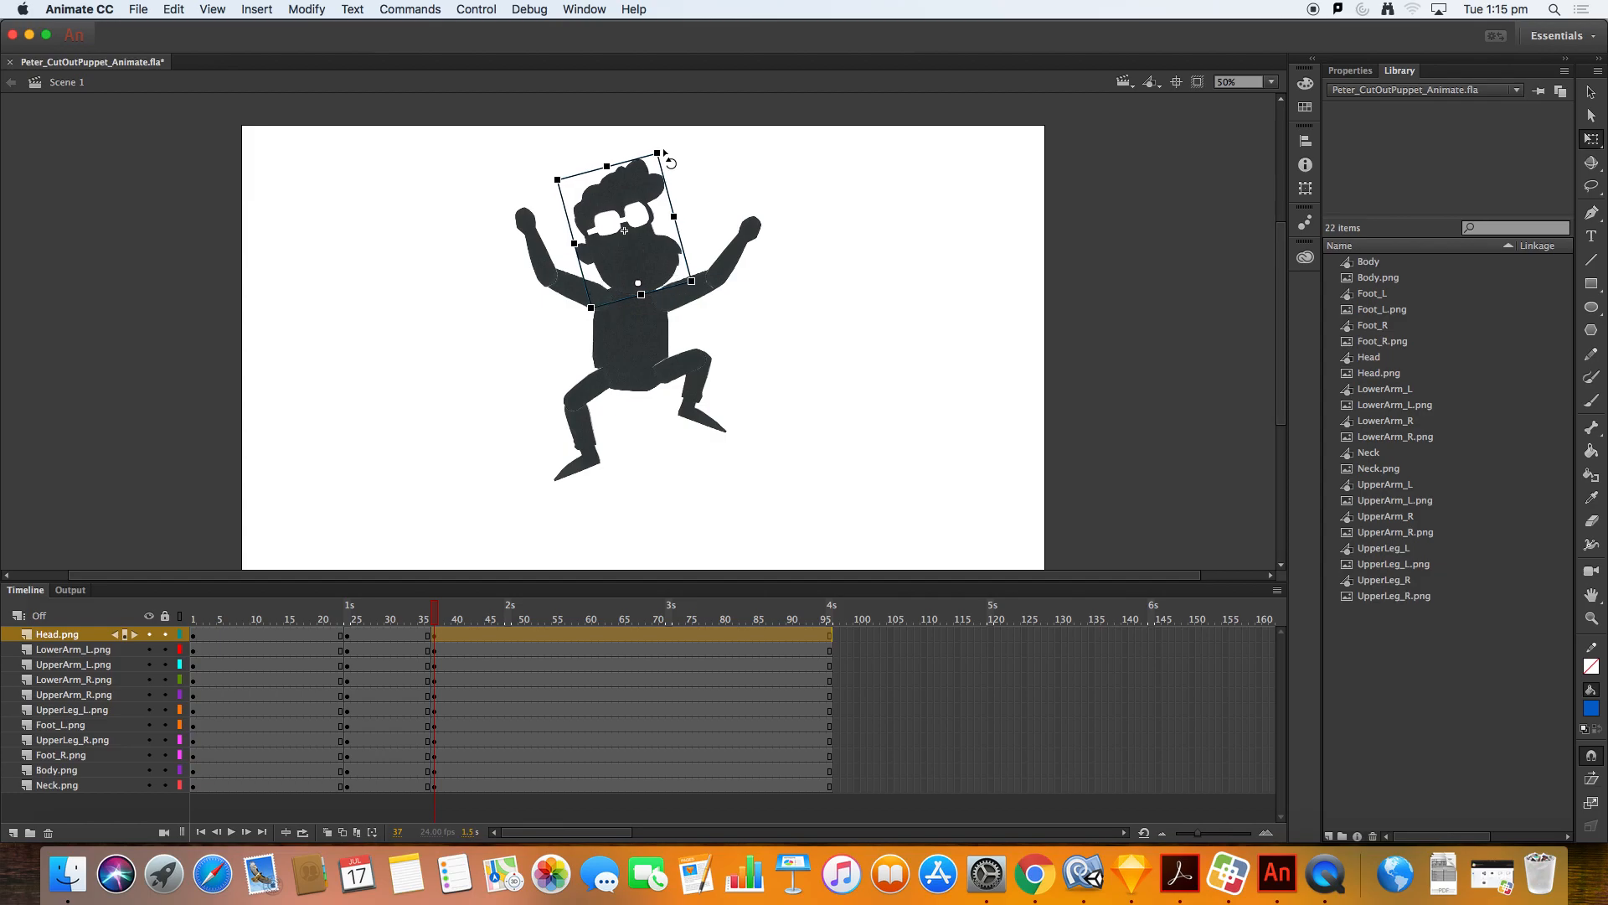
Step: Select the whole character and rotate it slightly counterclockwise
{"action": "left_click_drag", "start_coordinate": [802, 491], "coordinate": [462, 136]}
{"action": "left_click_drag", "start_coordinate": [801, 156], "coordinate": [788, 137]}
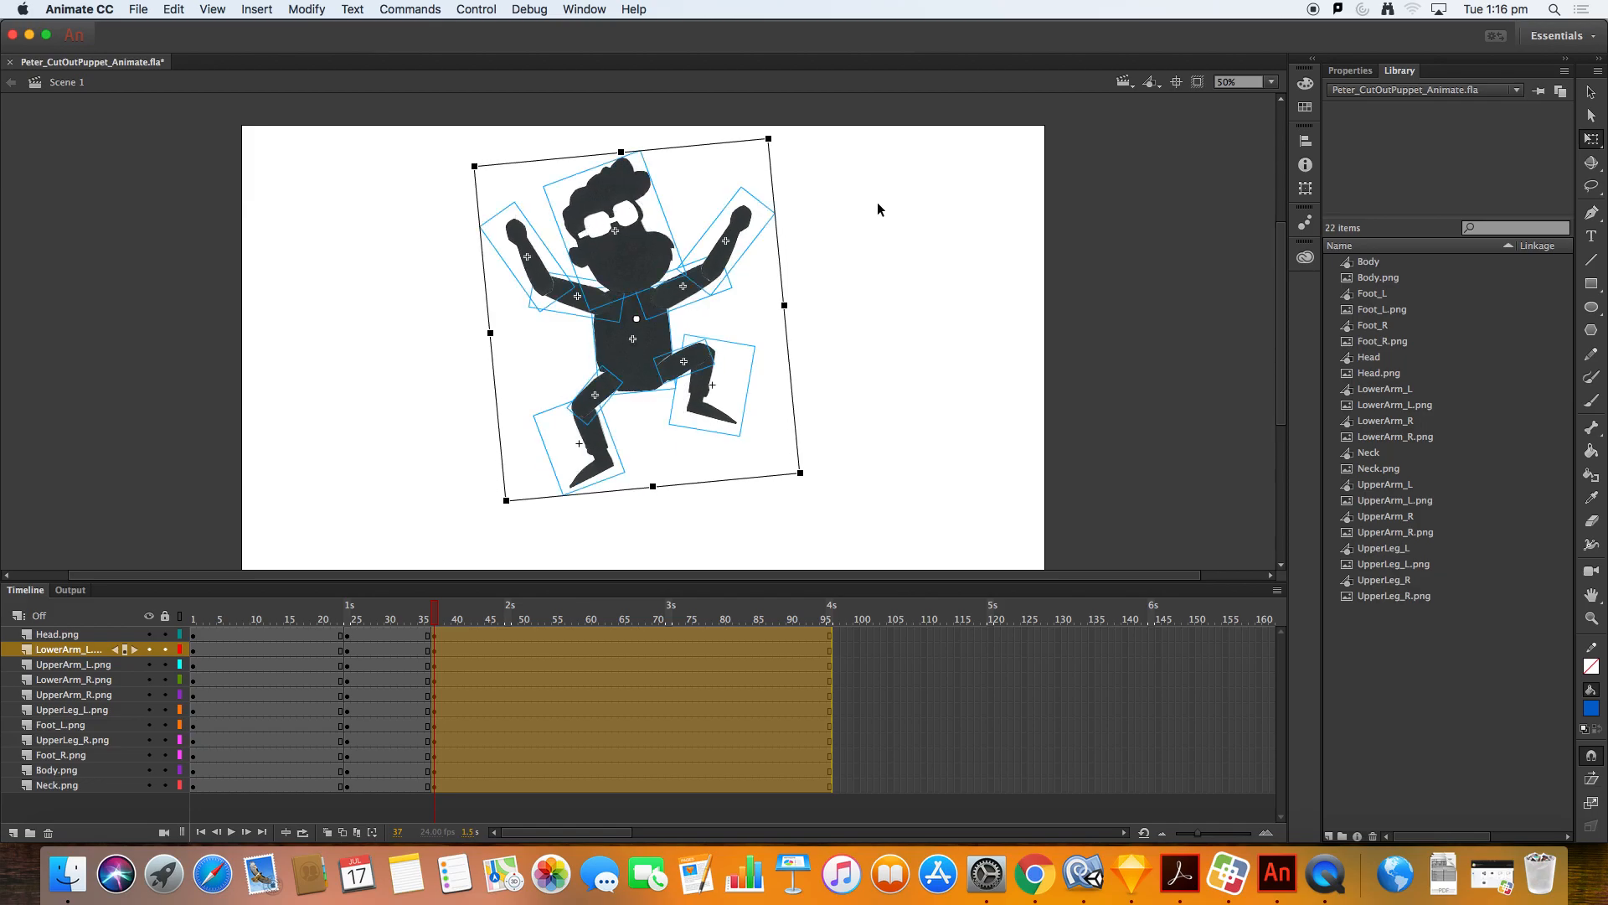
{"action": "left_click", "coordinate": [665, 518]}
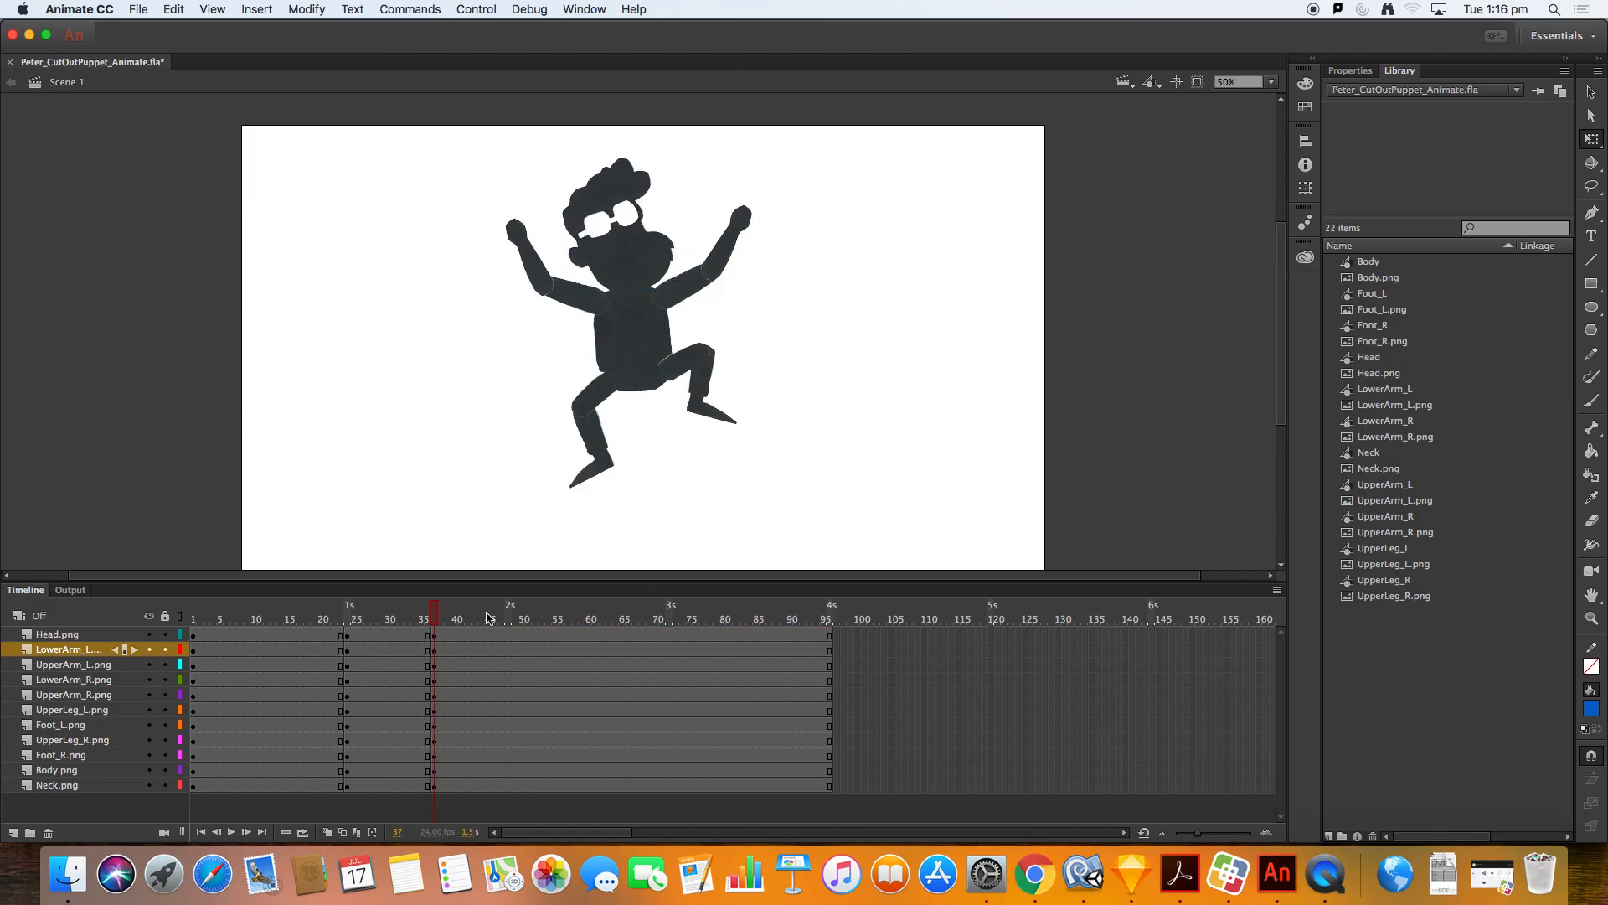
Step: Rotate the left foot slightly and nudge it 3 pixels up and 1 pixel left
{"action": "left_click_drag", "start_coordinate": [435, 618], "coordinate": [468, 600]}
{"action": "left_click", "coordinate": [595, 415]}
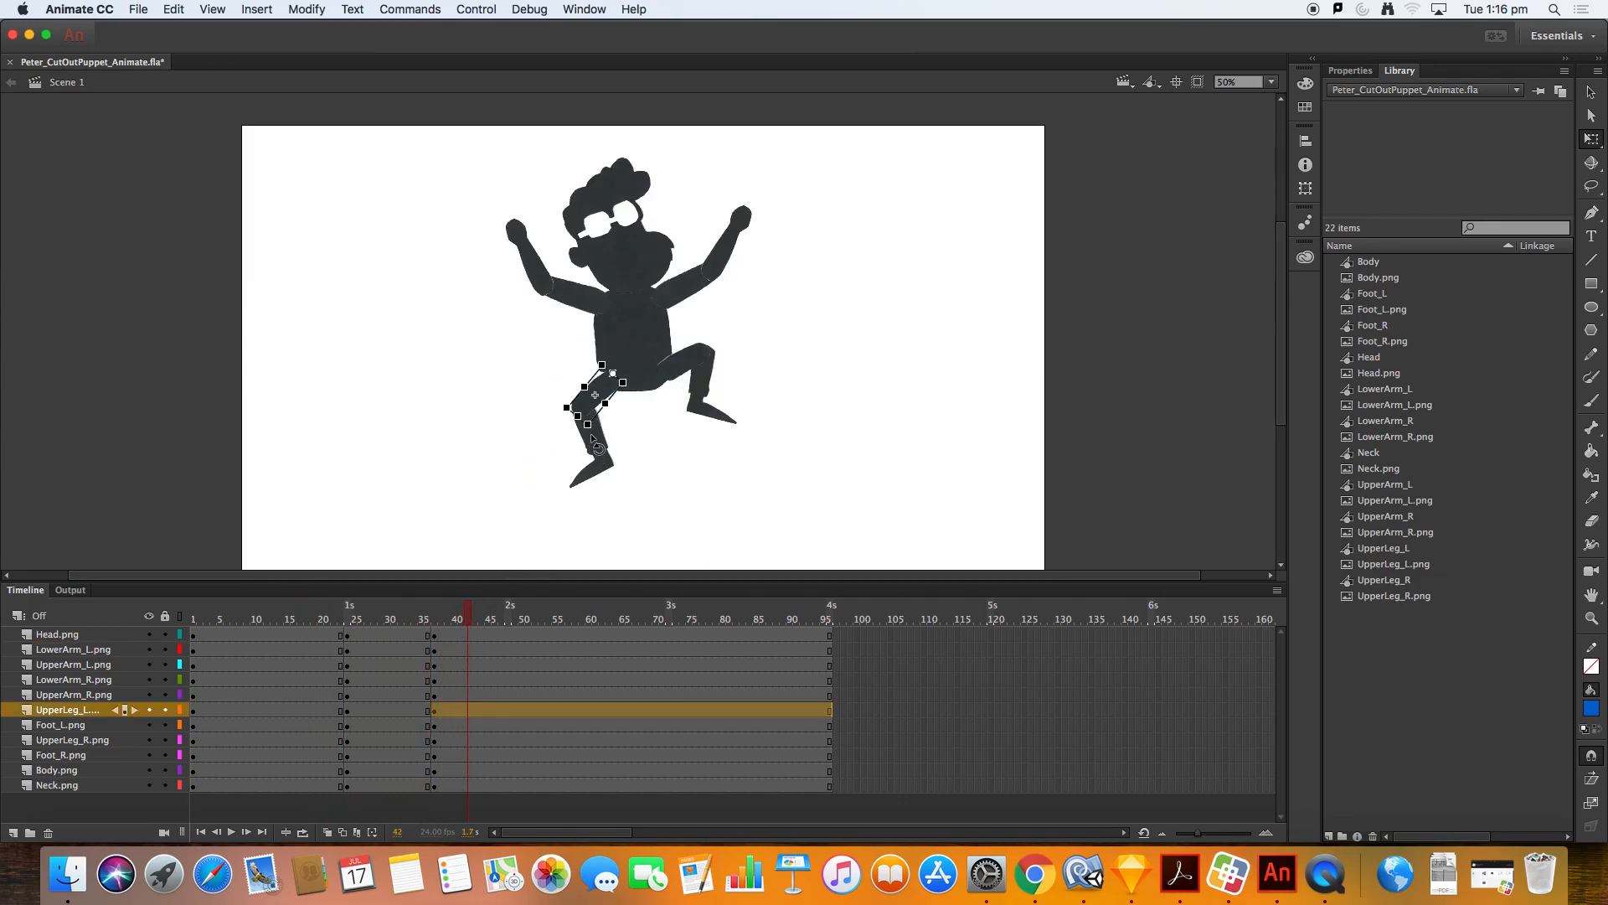
{"action": "left_click", "coordinate": [601, 460]}
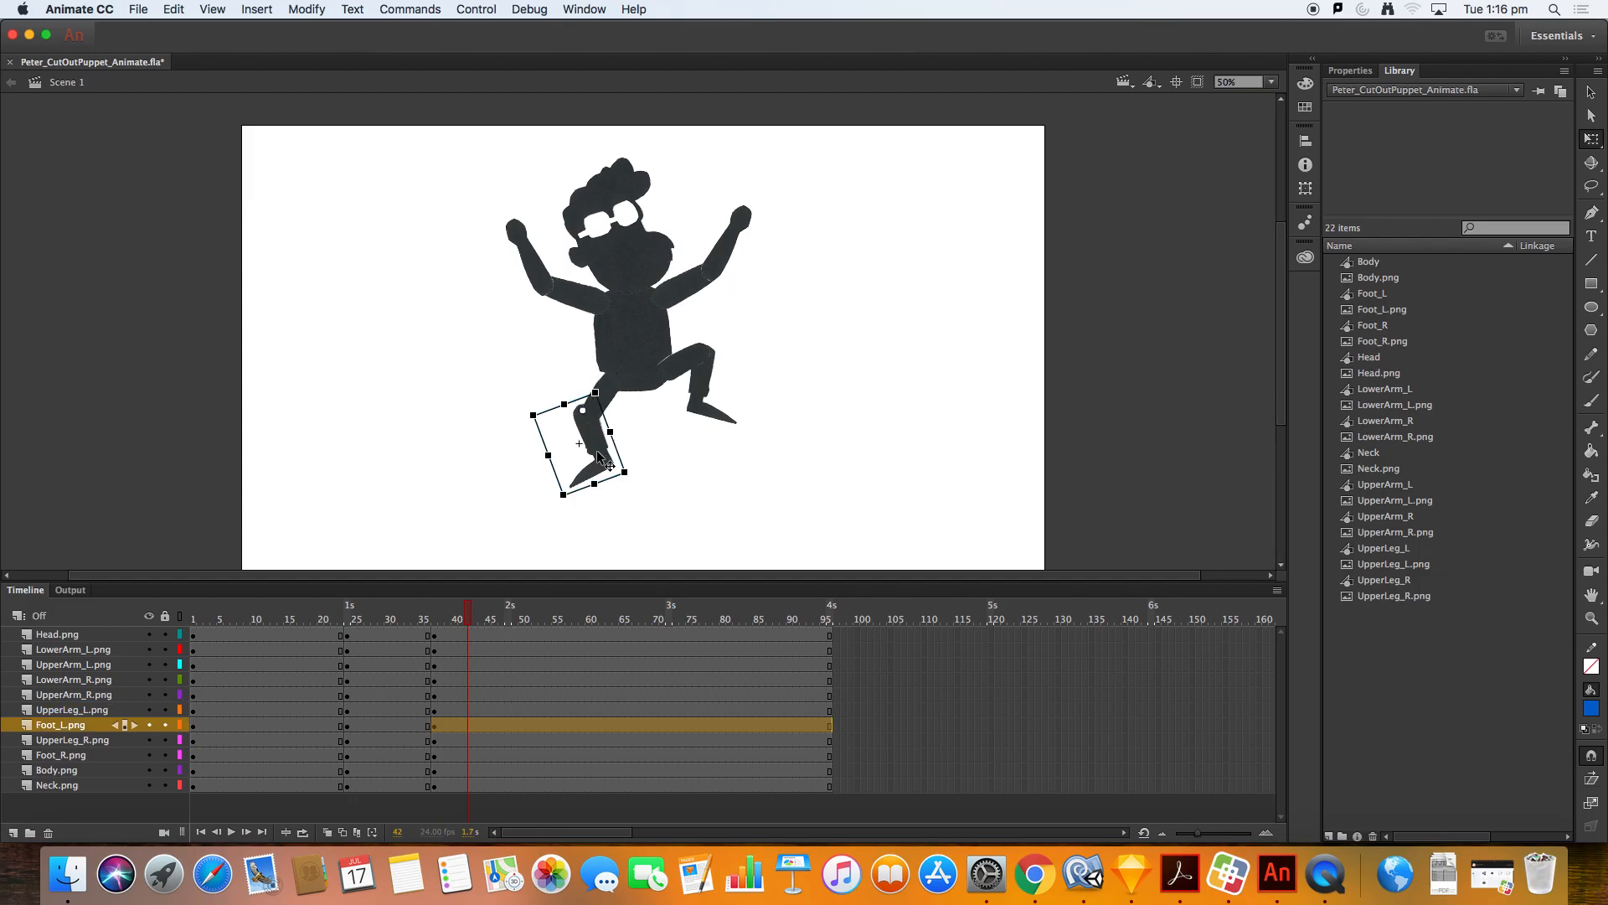
{"action": "mouse_move", "coordinate": [605, 460]}
{"action": "left_mouse_down"}
{"action": "mouse_move", "coordinate": [591, 452]}
{"action": "mouse_move", "coordinate": [608, 462]}
{"action": "left_mouse_up"}
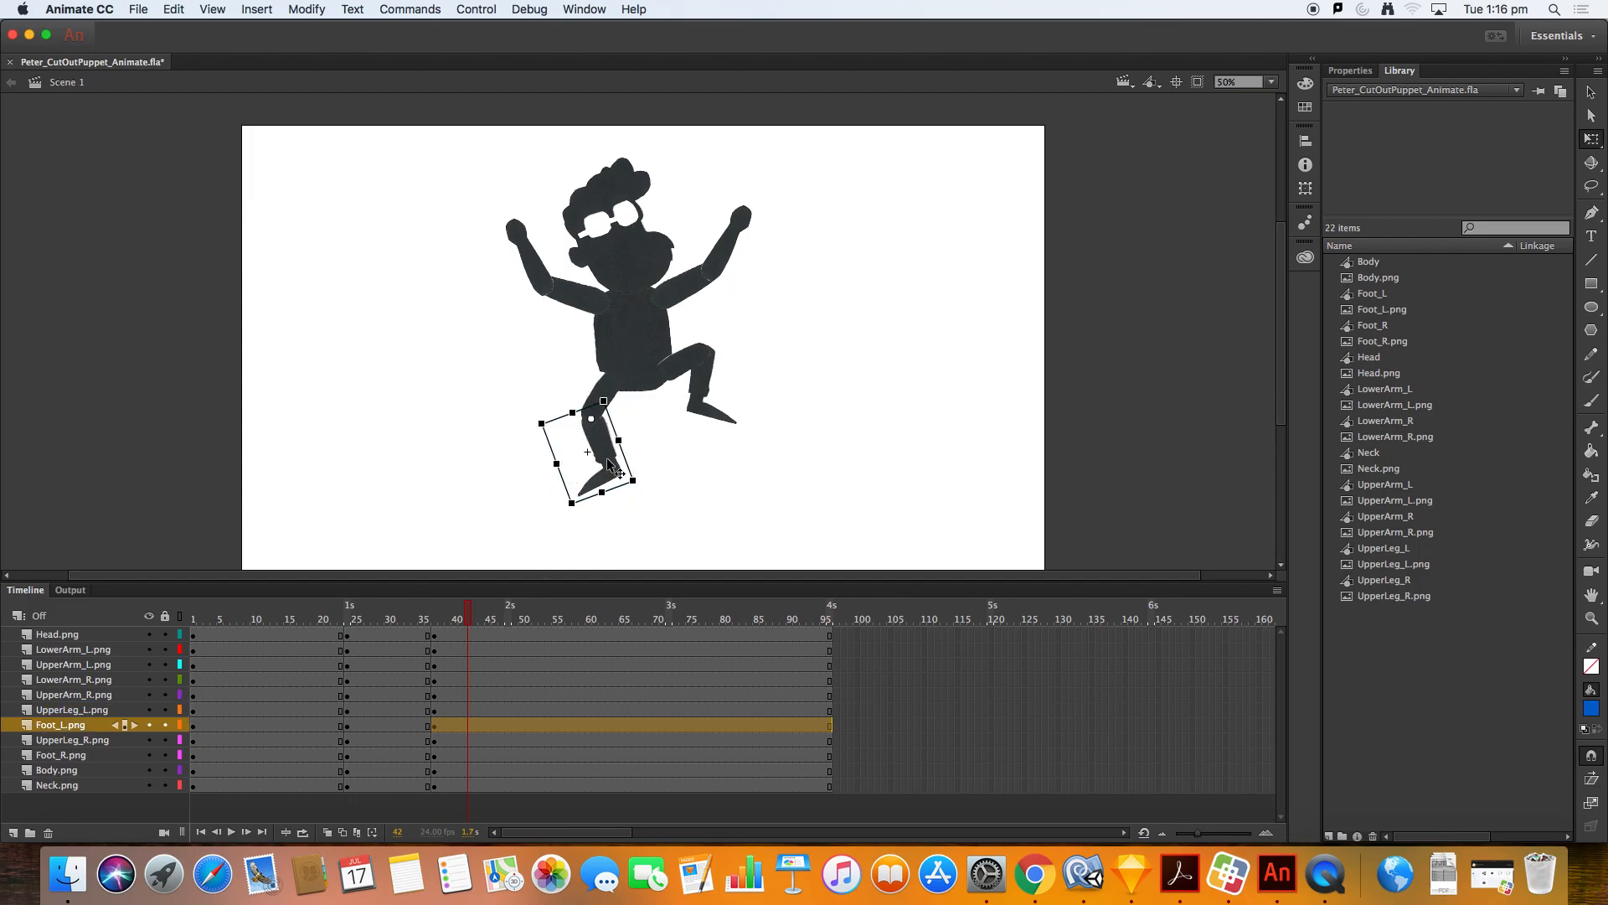
{"action": "key", "text": "Up"}
{"action": "key", "text": "Up"}
{"action": "key", "text": "Up"}
{"action": "key", "text": "Up"}
{"action": "key", "text": "Up"}
{"action": "key", "text": "Left"}
Step: Scrub the timeline between the squat and the jump to preview the motion
{"action": "left_click_drag", "start_coordinate": [466, 610], "coordinate": [374, 610]}
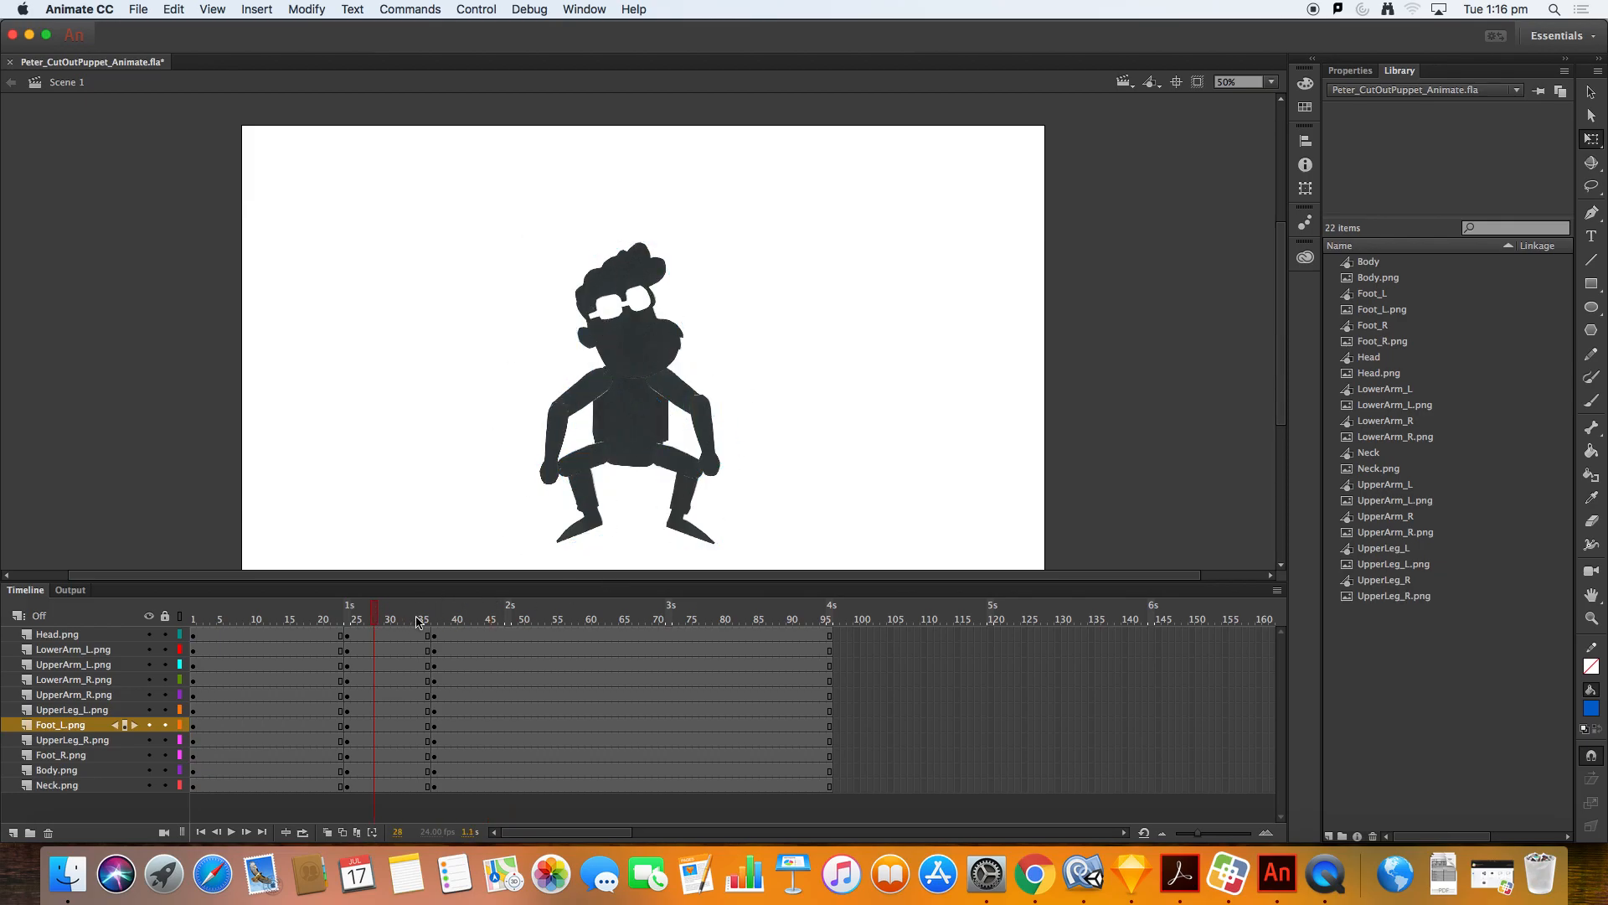
{"action": "mouse_move", "coordinate": [484, 620]}
{"action": "left_mouse_down"}
{"action": "mouse_move", "coordinate": [527, 620]}
{"action": "mouse_move", "coordinate": [453, 620]}
{"action": "left_mouse_up"}
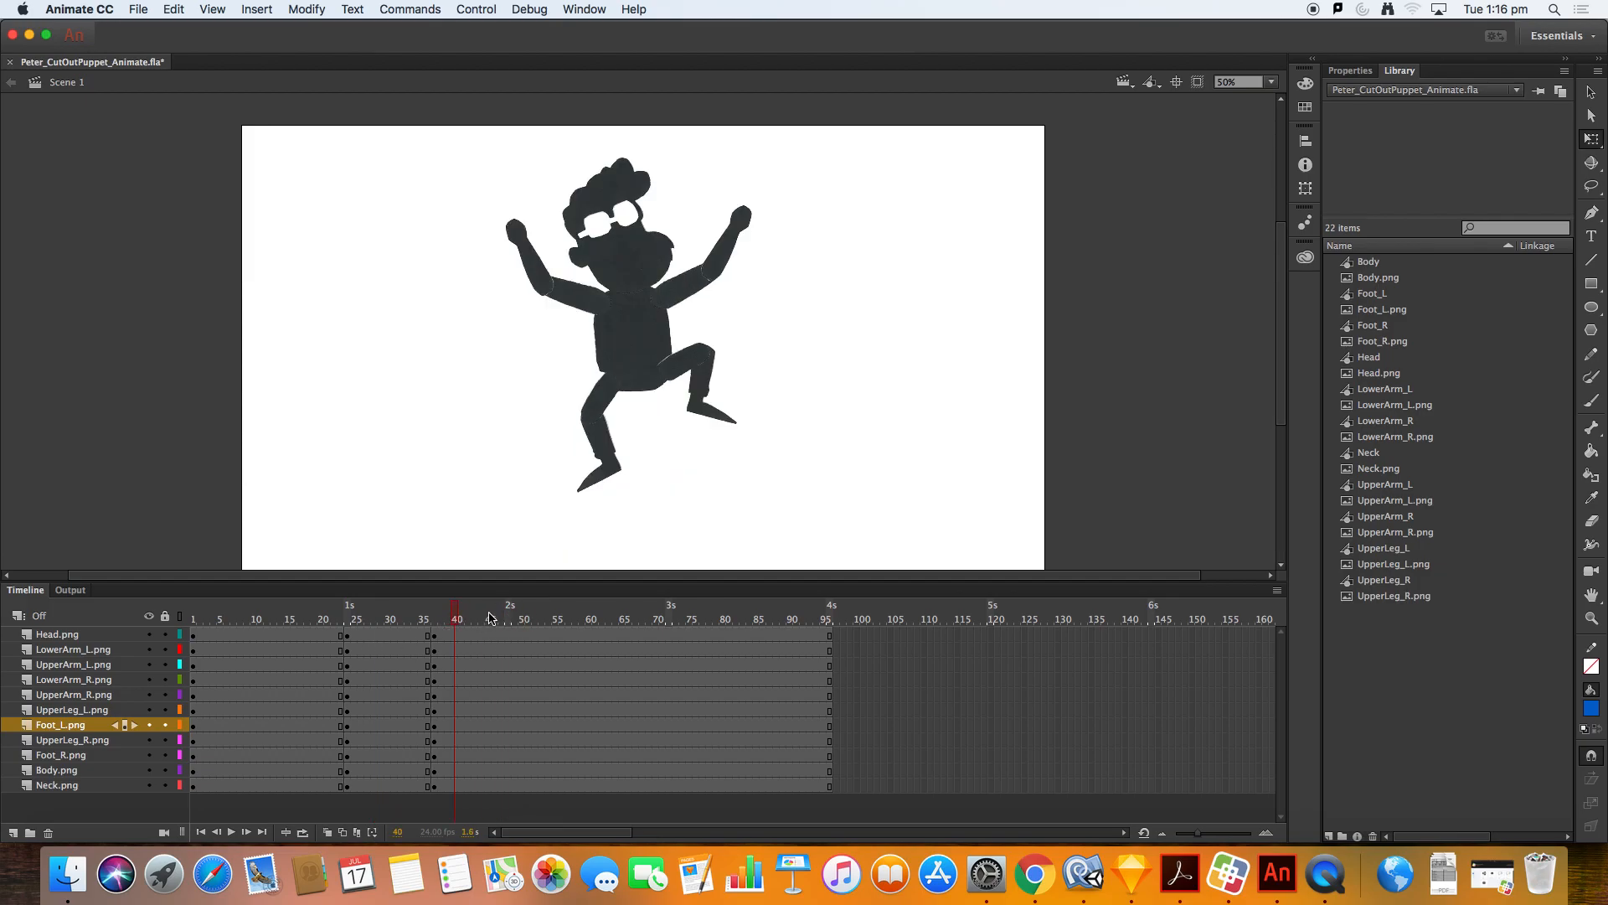
{"action": "left_click", "coordinate": [507, 636]}
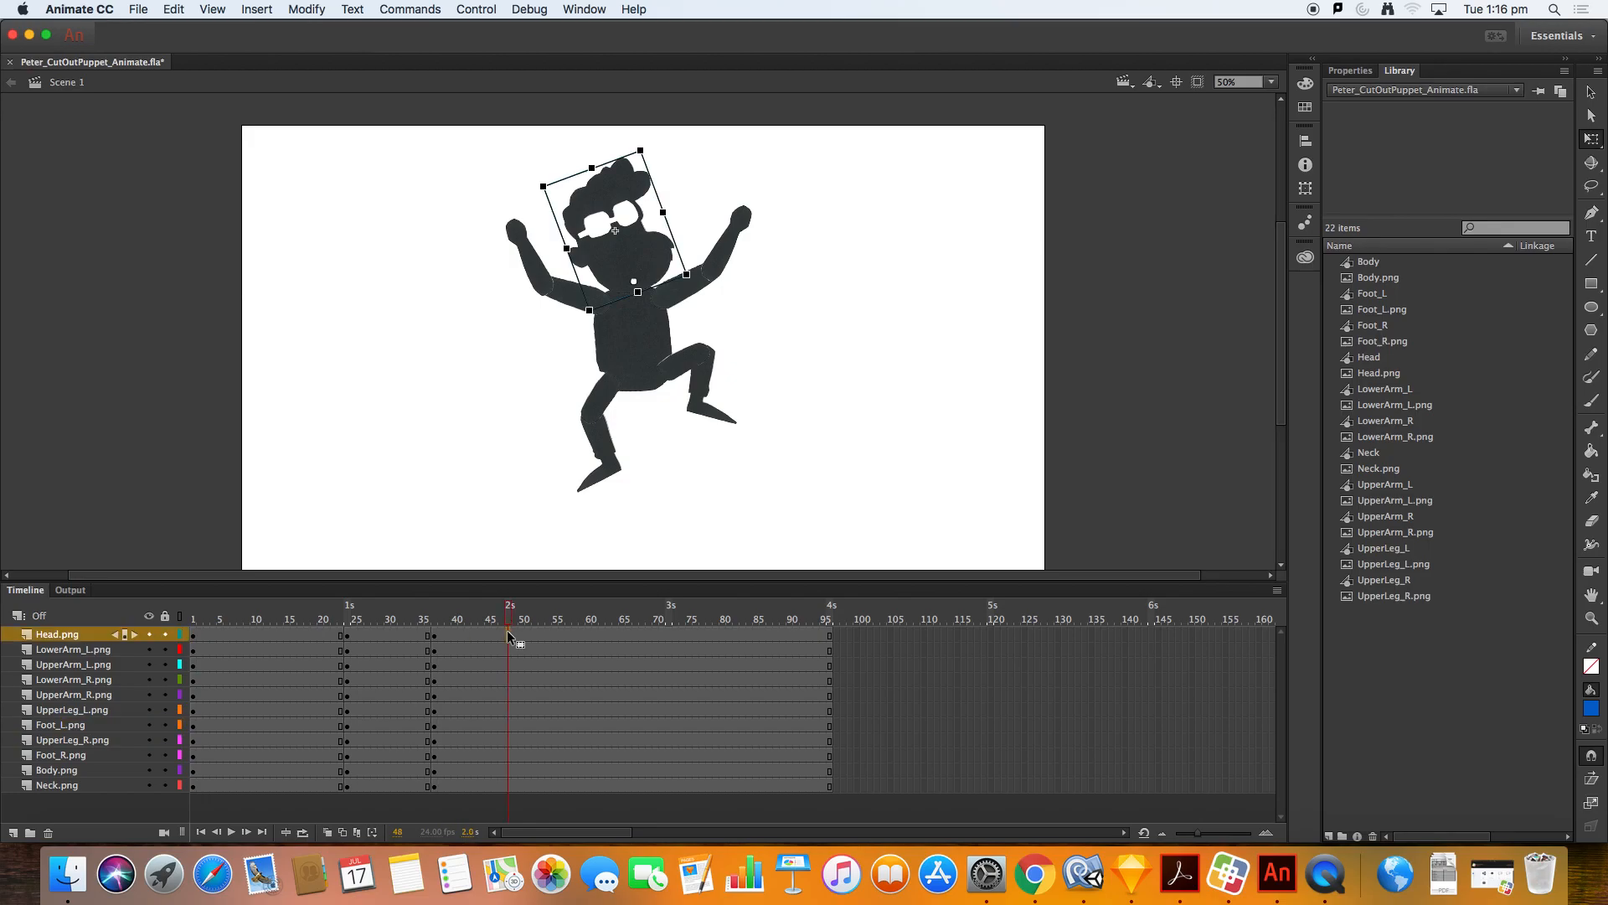
Step: Insert keyframes on all layers at frame 45
{"action": "left_click", "coordinate": [476, 634]}
{"action": "key", "text": "comma"}
{"action": "left_click_drag", "start_coordinate": [467, 610], "coordinate": [491, 612]}
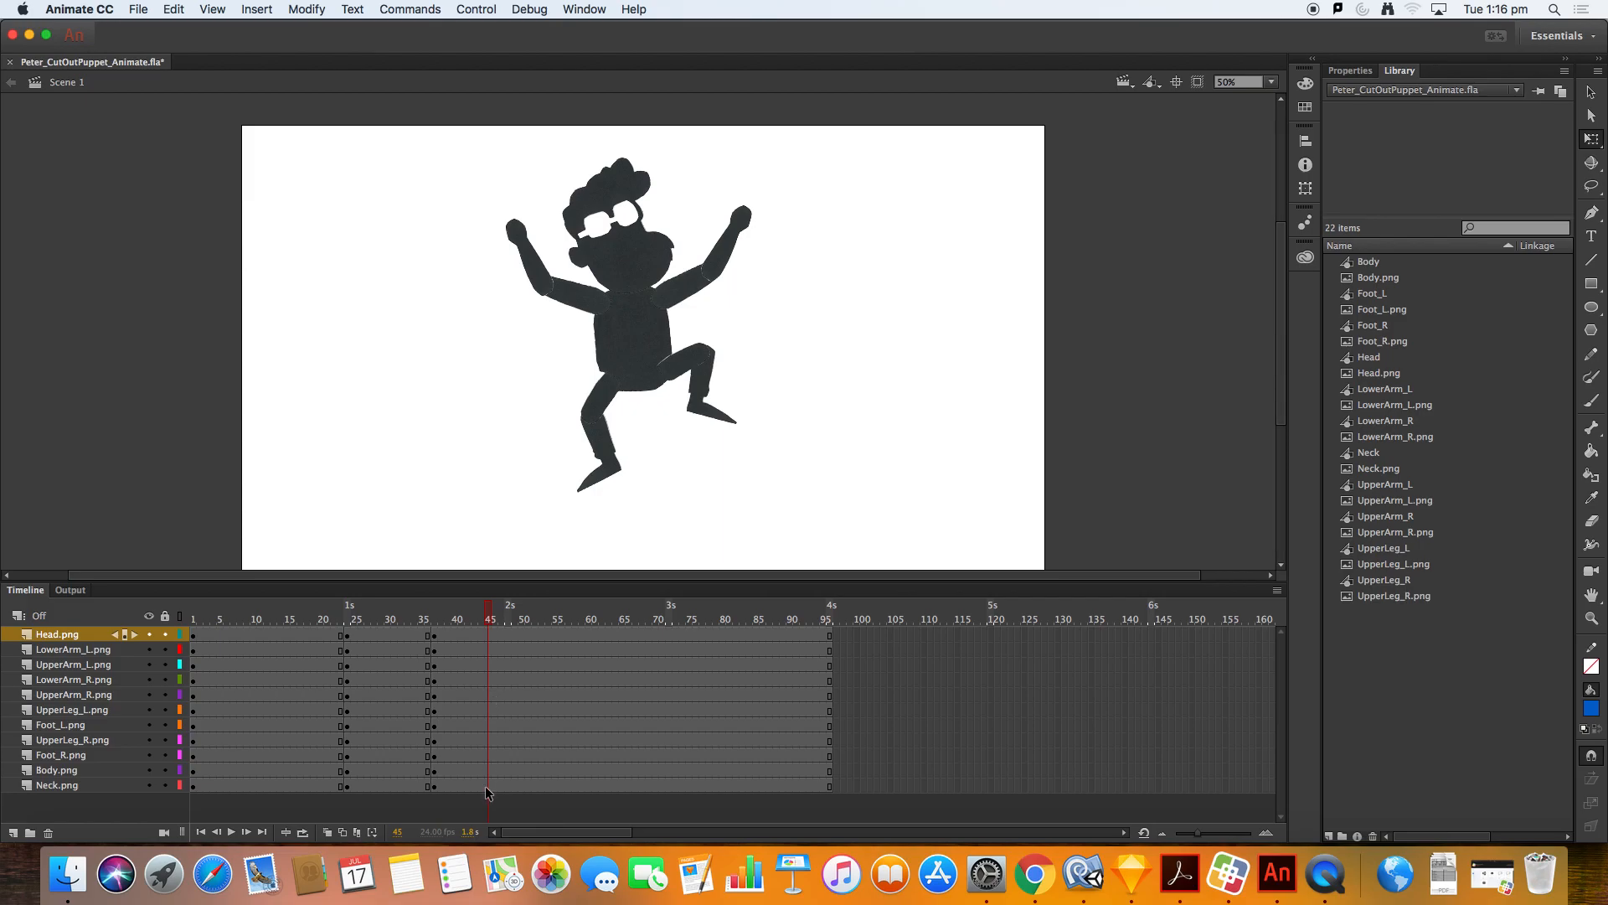
{"action": "left_click_drag", "start_coordinate": [491, 787], "coordinate": [490, 634]}
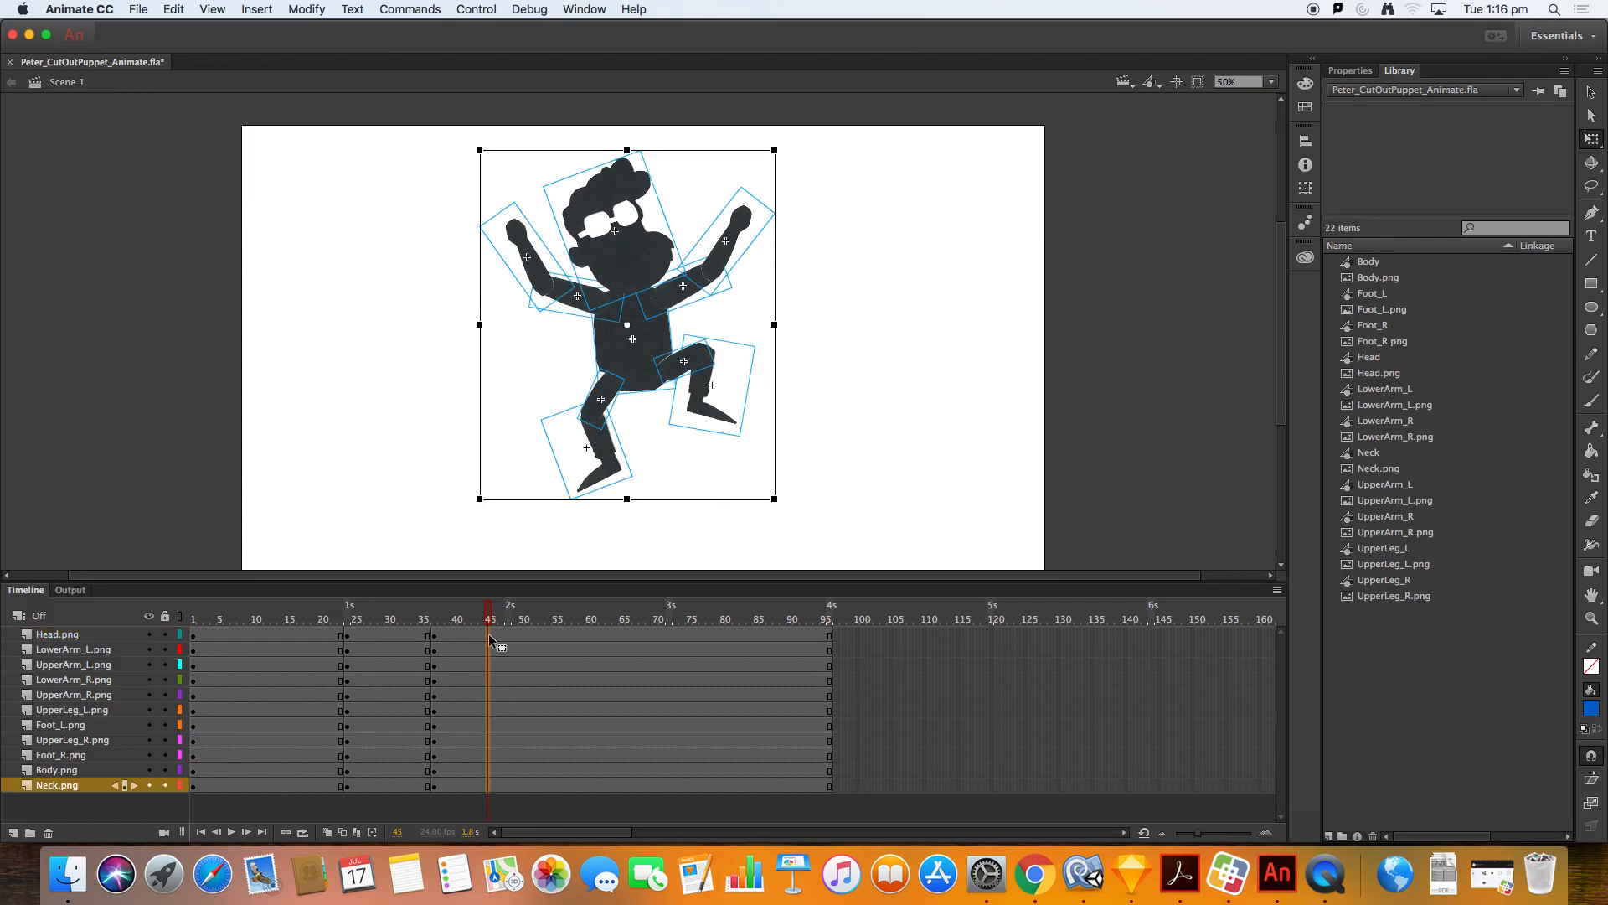
{"action": "right_click", "coordinate": [490, 633]}
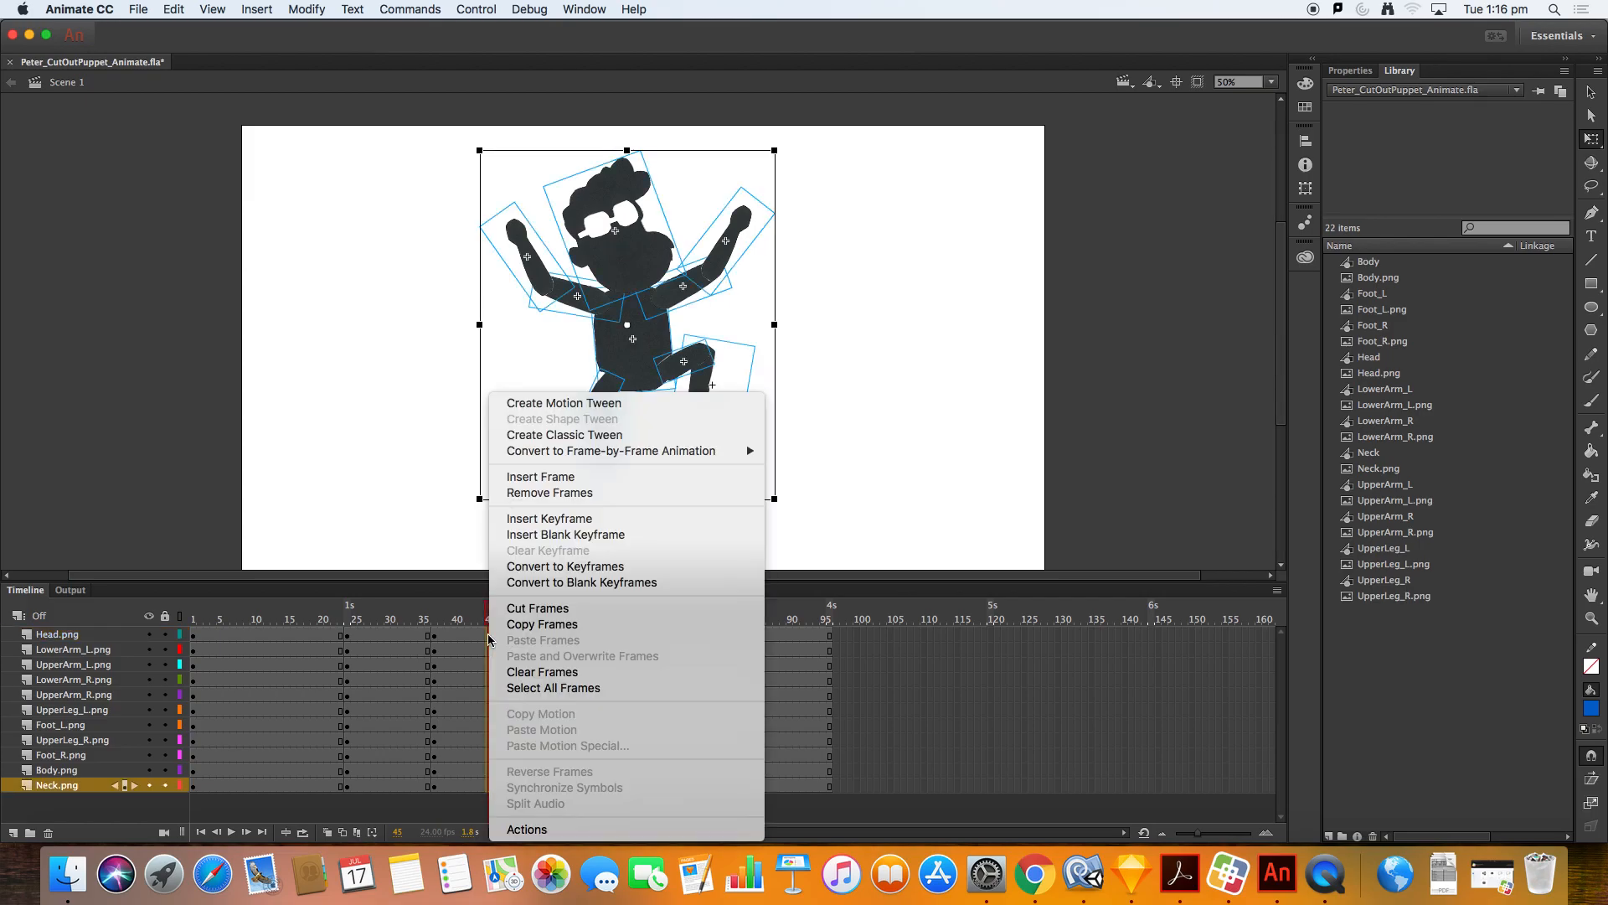
{"action": "left_click", "coordinate": [594, 521]}
{"action": "left_click", "coordinate": [816, 493]}
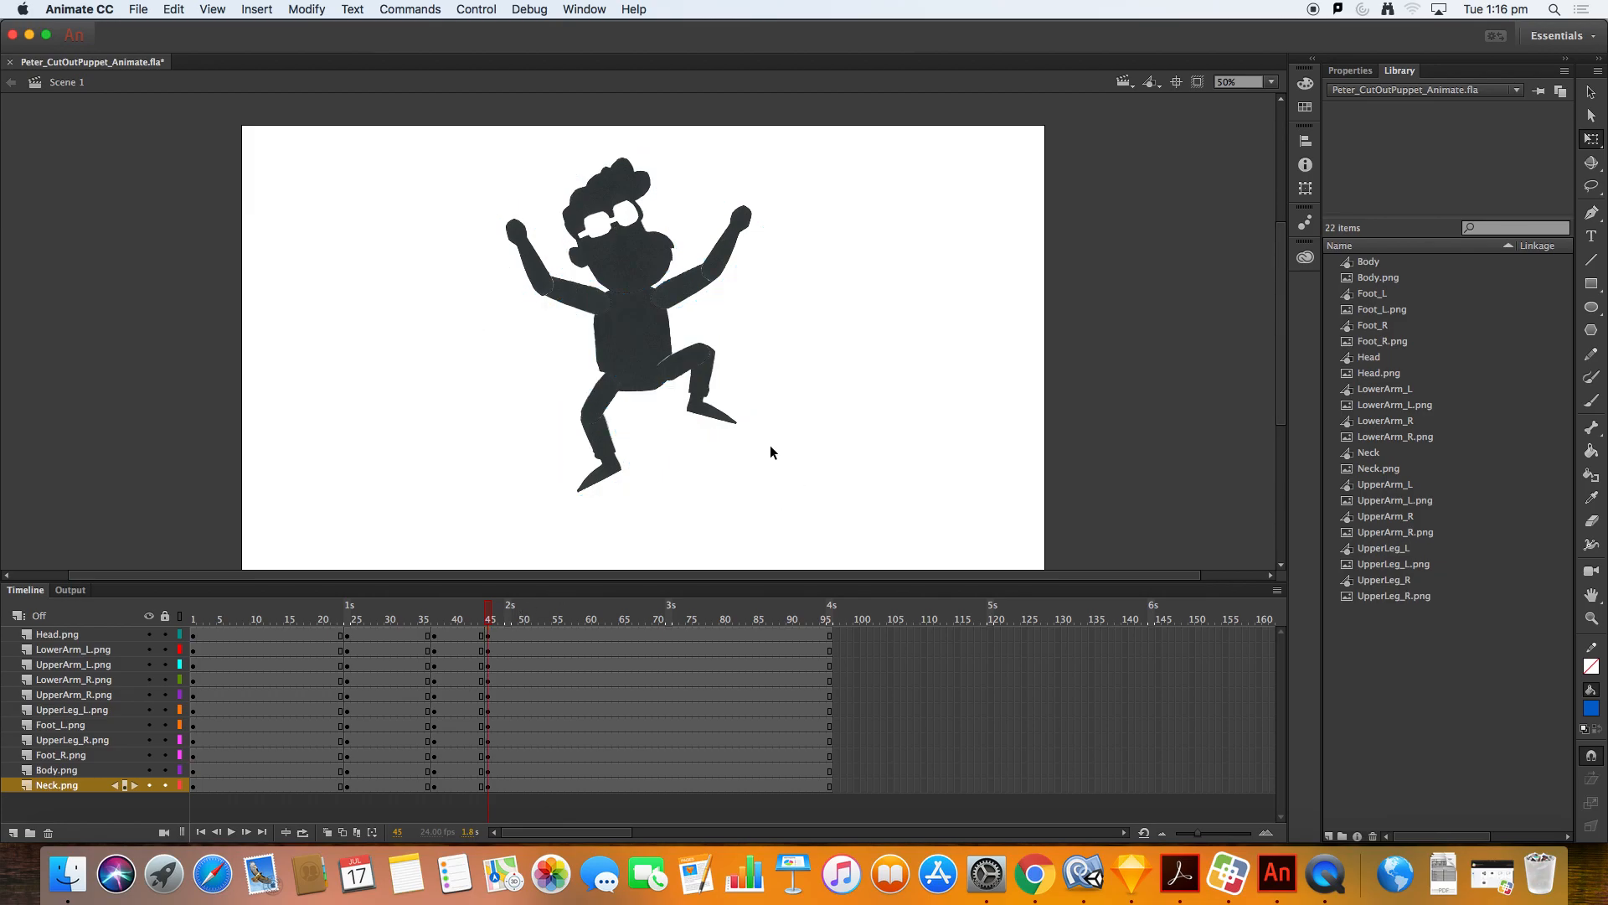
Step: Select the whole character and move it 30 pixels down
{"action": "left_click_drag", "start_coordinate": [773, 522], "coordinate": [479, 191]}
{"action": "key", "text": "shift+Down"}
{"action": "key", "text": "shift+Down"}
{"action": "key", "text": "shift+Down"}
{"action": "key", "text": "shift+Down"}
{"action": "key", "text": "shift+Down"}
{"action": "key", "text": "shift+Down"}
{"action": "key", "text": "shift+Down"}
{"action": "key", "text": "shift+Down"}
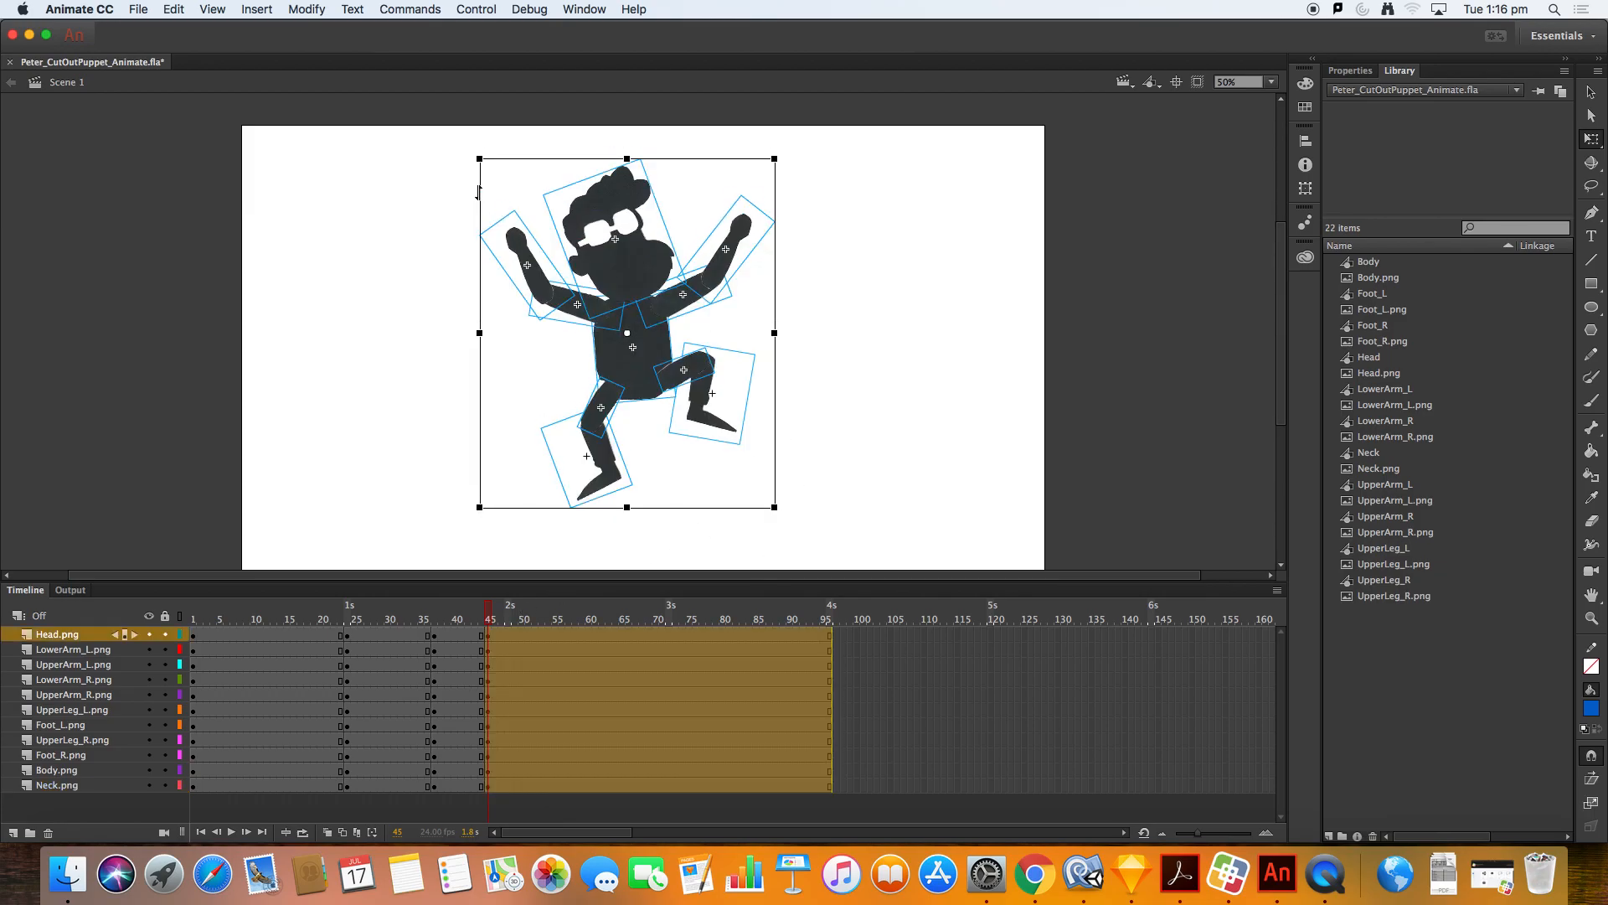
Step: Return to frame 1 and add a new layer
{"action": "left_click_drag", "start_coordinate": [405, 605], "coordinate": [192, 605]}
{"action": "left_click", "coordinate": [14, 833]}
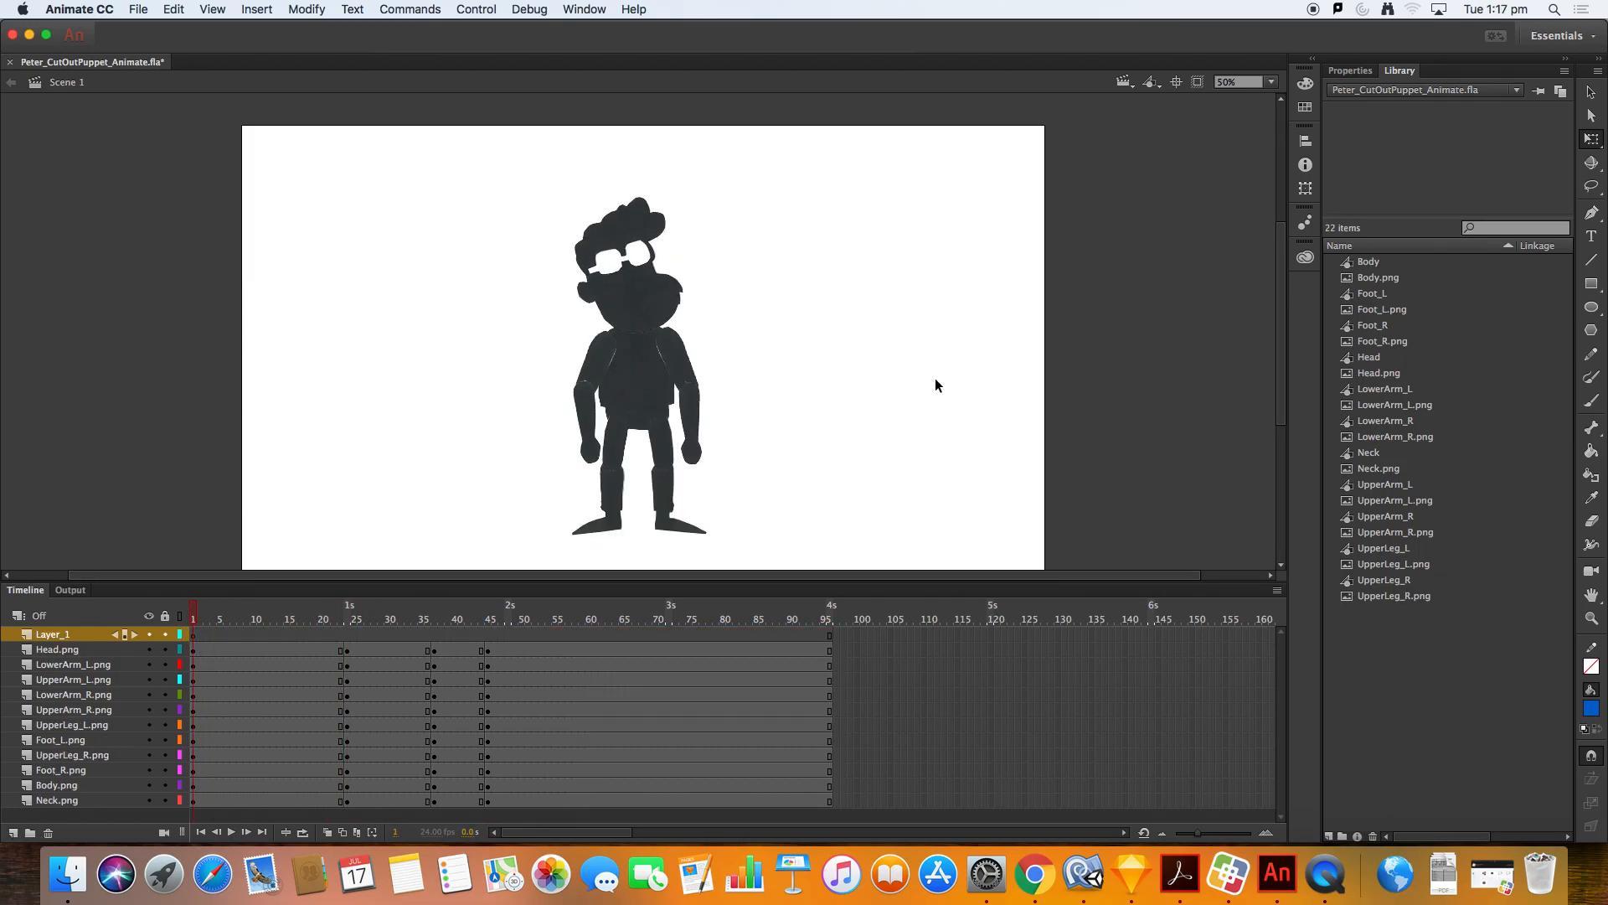
Step: Draw a horizontal ground line across the stage at the character's feet with the Line tool
{"action": "scroll", "coordinate": [936, 385], "scroll_direction": "down", "scroll_amount": 2}
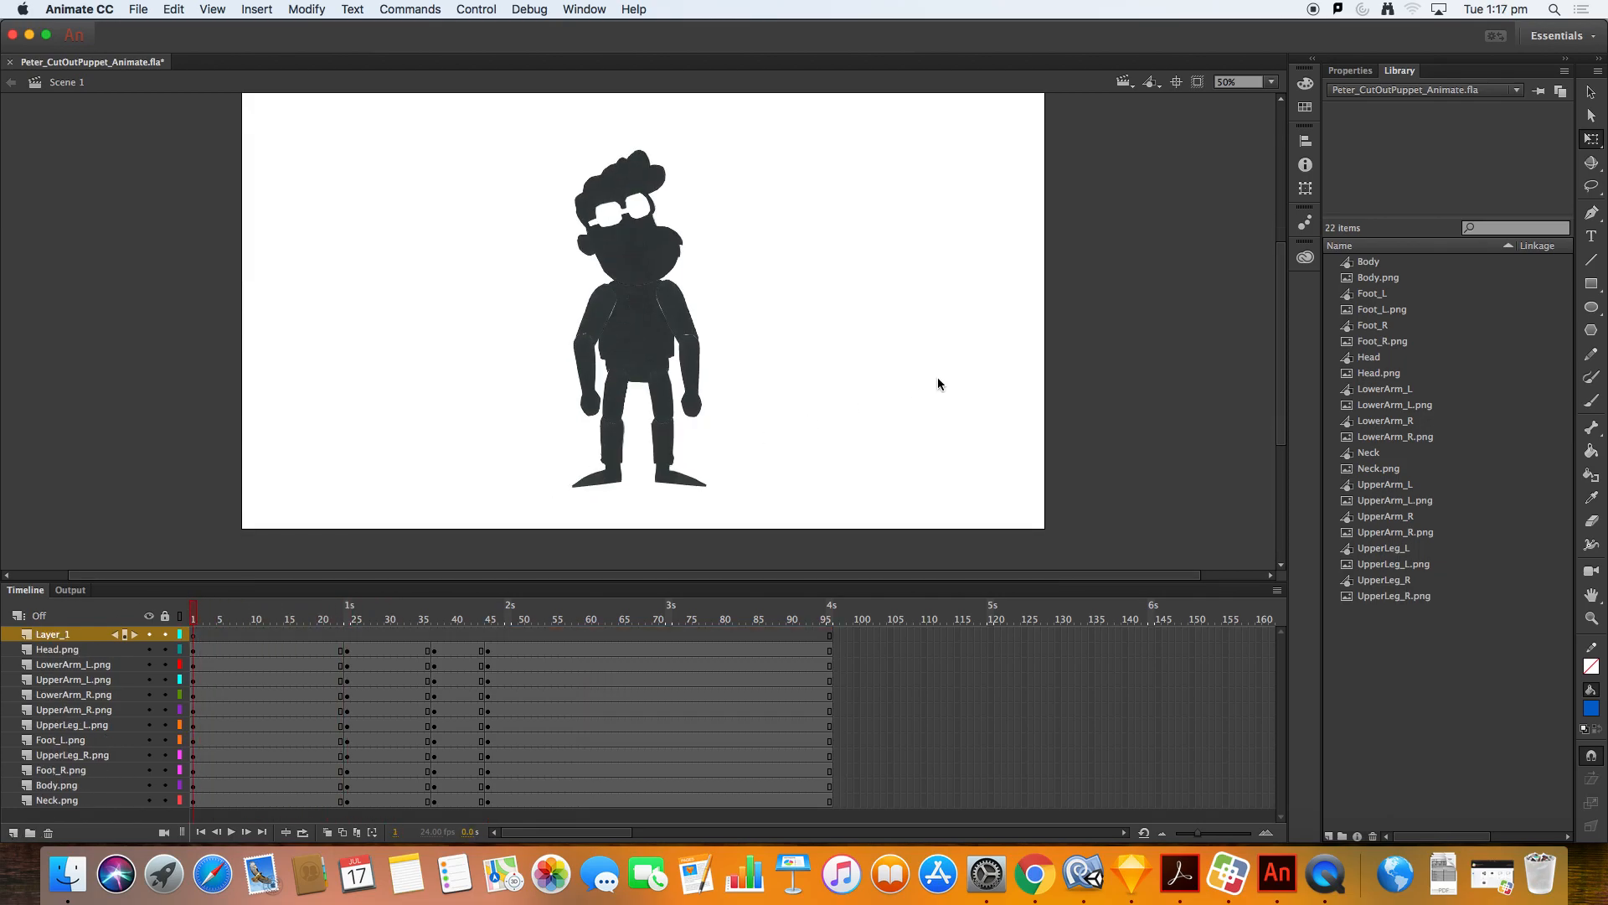
{"action": "left_click", "coordinate": [1594, 260]}
{"action": "left_click_drag", "start_coordinate": [230, 484], "coordinate": [1005, 501]}
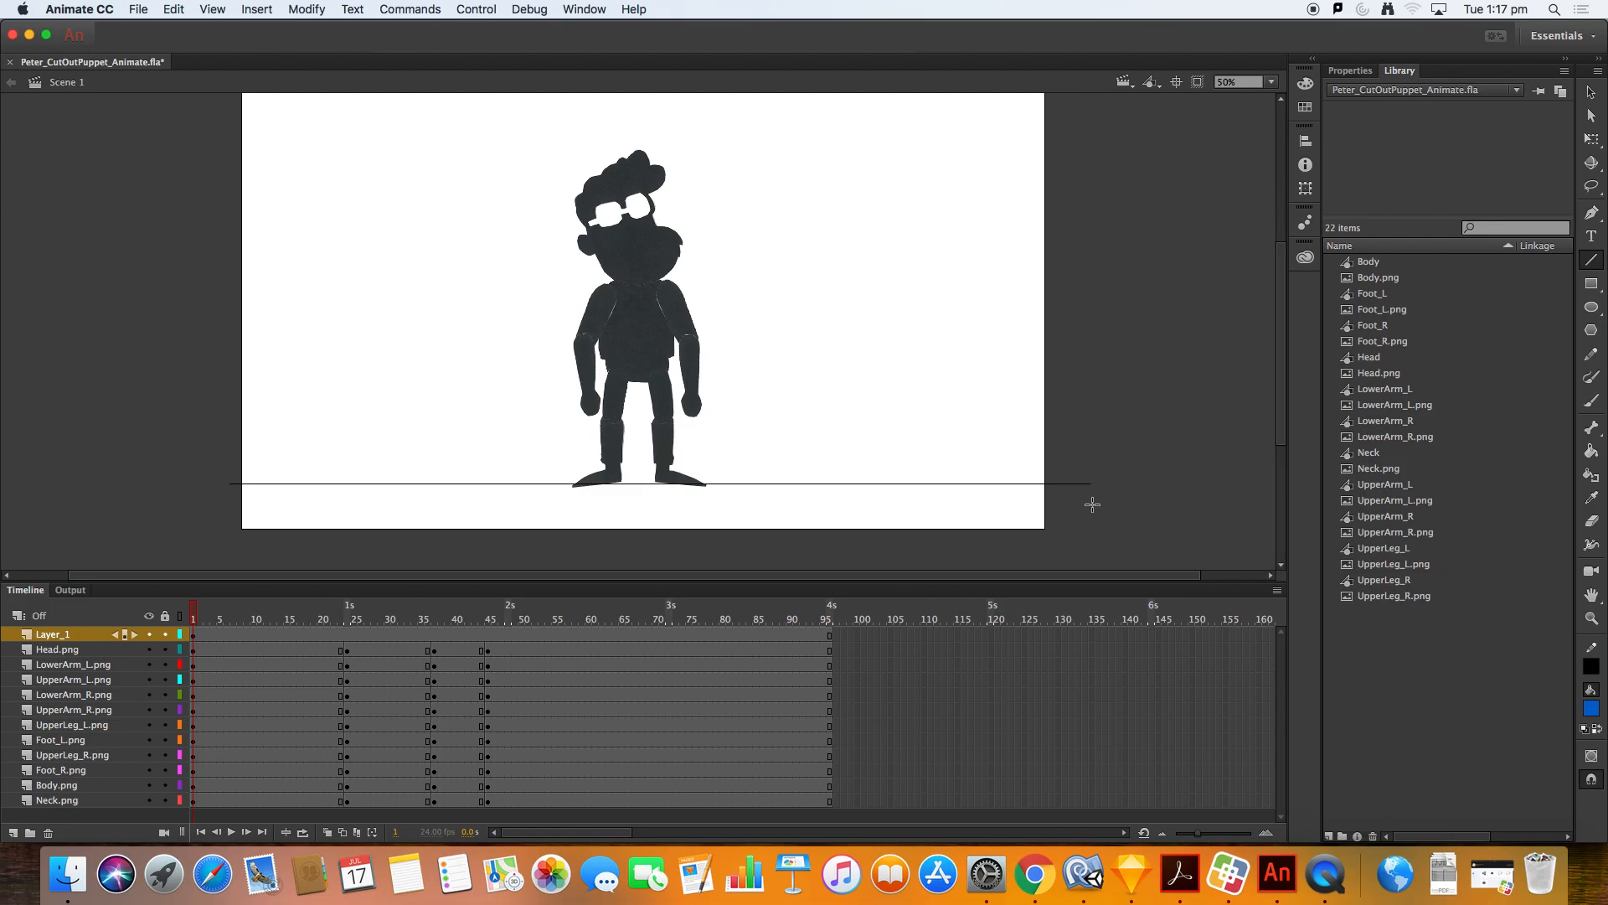
Step: Group the ground line and nudge it 1 pixel up
{"action": "key", "text": "v"}
{"action": "left_click", "coordinate": [1069, 485]}
{"action": "key", "text": "super+g"}
{"action": "key", "text": "Up"}
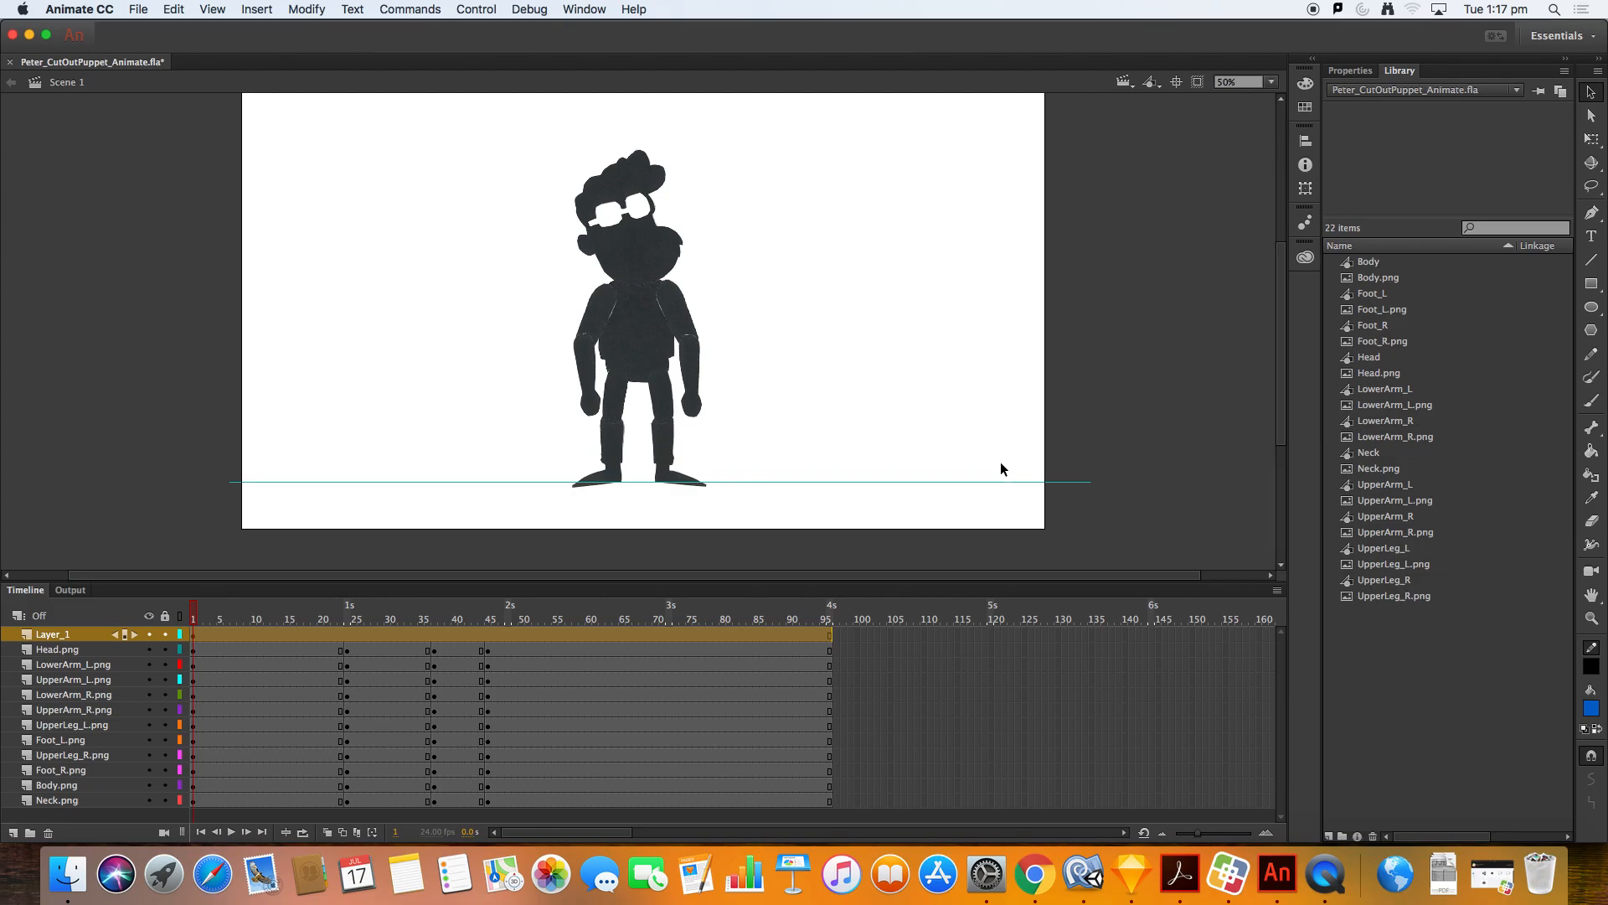
Step: Nudge the ground line 3 pixels up and 2 pixels back down to sit under the feet
{"action": "left_click", "coordinate": [910, 452]}
{"action": "left_click", "coordinate": [898, 483]}
{"action": "left_click", "coordinate": [901, 422]}
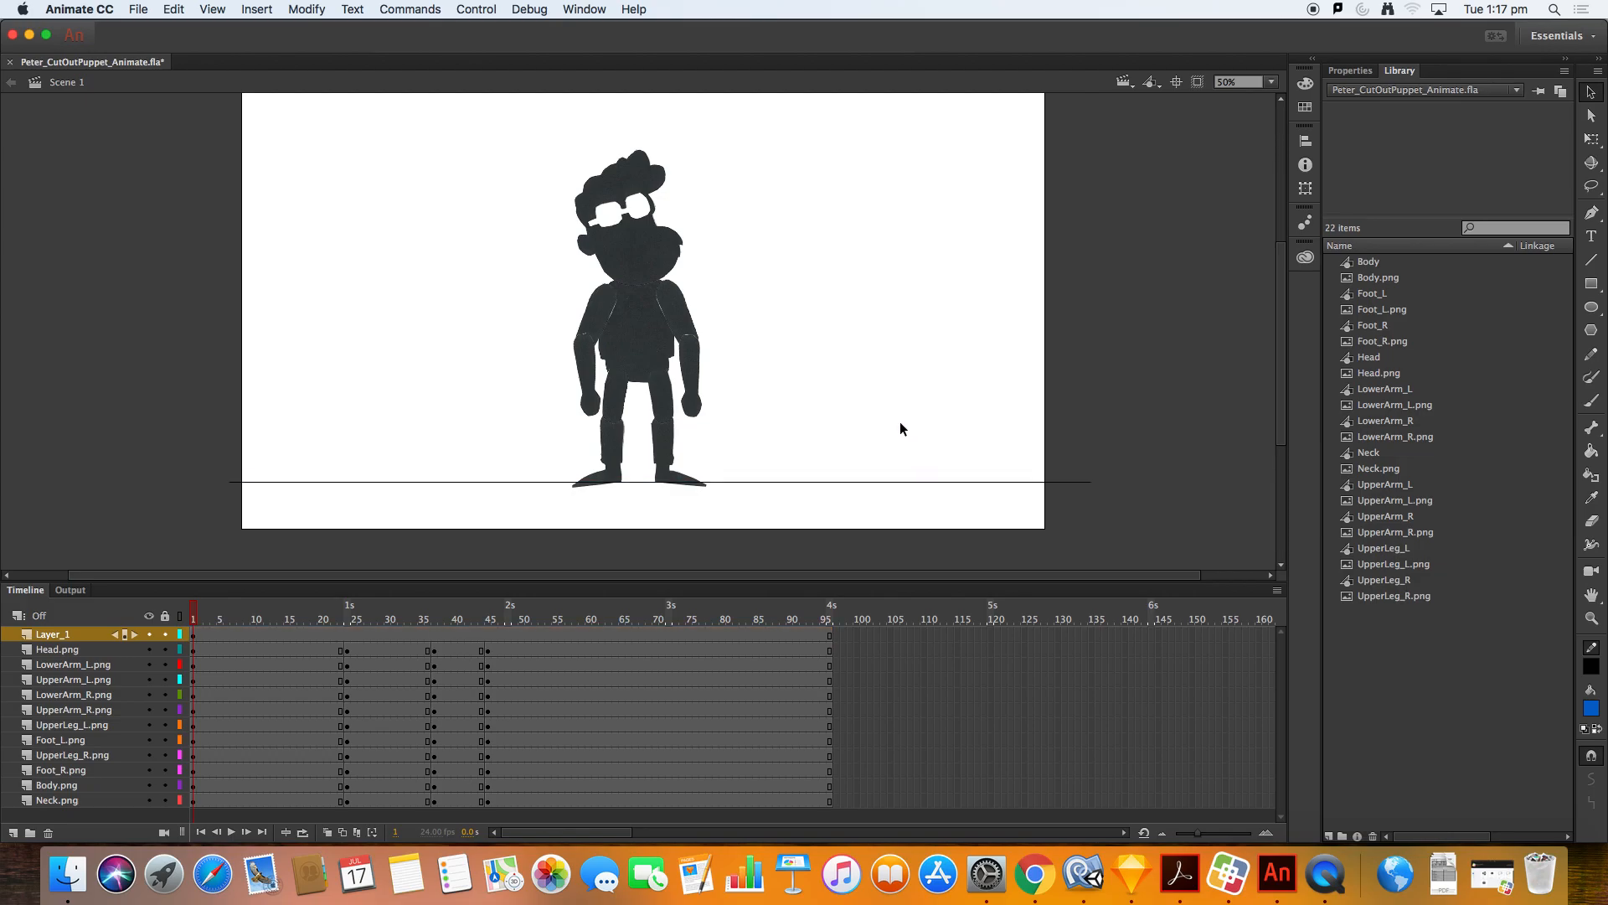
{"action": "left_click", "coordinate": [827, 481]}
{"action": "key", "text": "Up"}
{"action": "key", "text": "Up"}
{"action": "key", "text": "Up"}
{"action": "key", "text": "Up"}
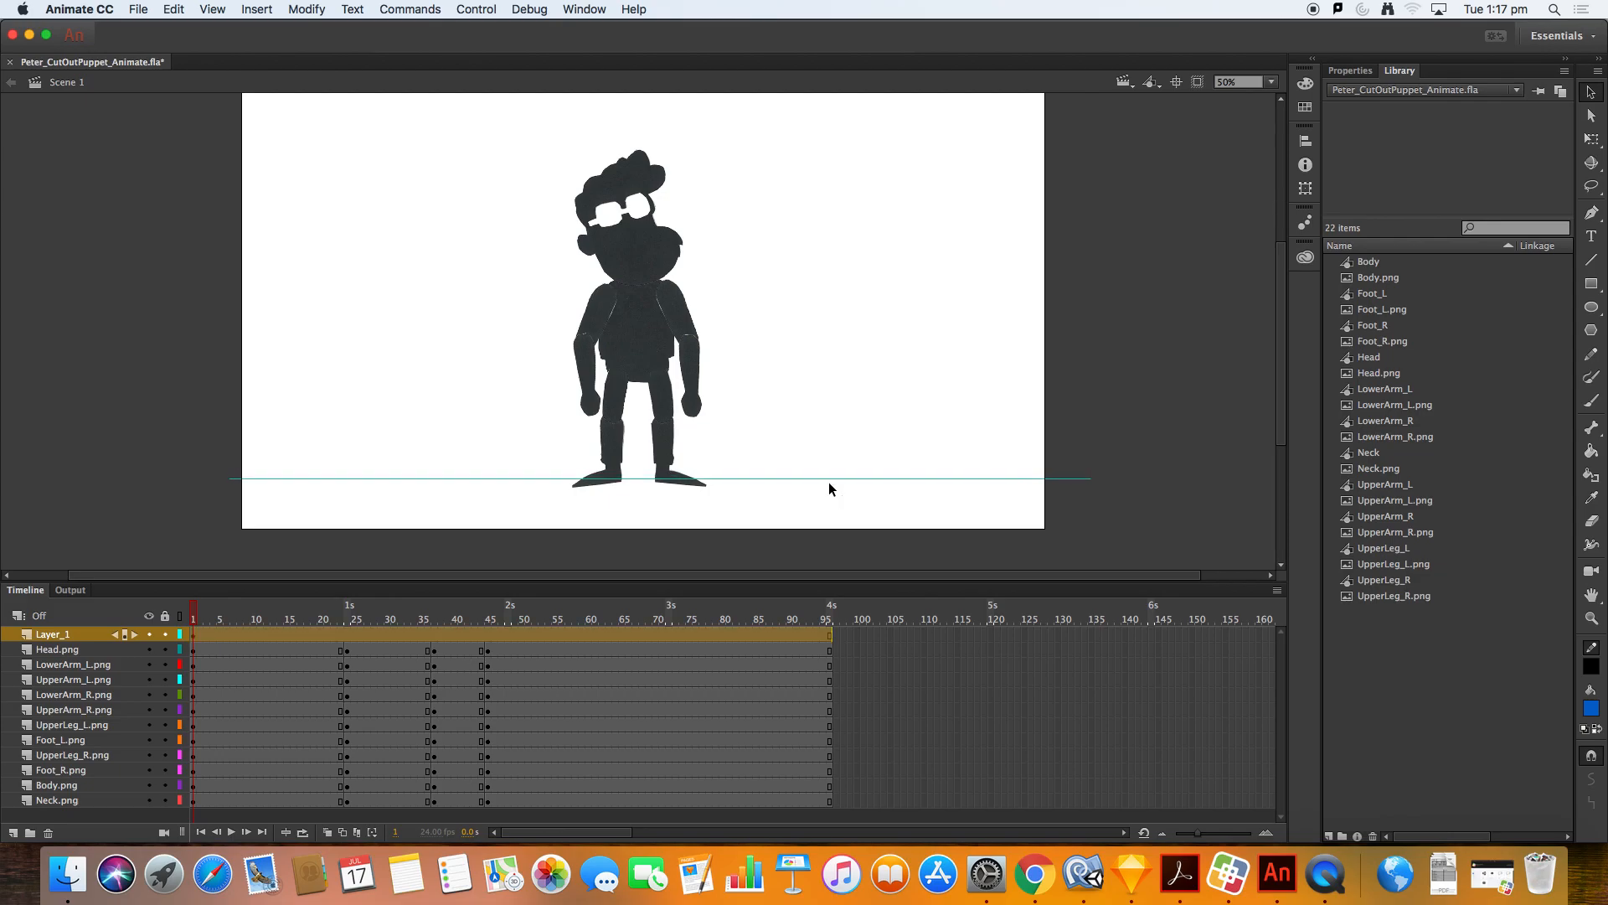
{"action": "key", "text": "Down"}
{"action": "key", "text": "Down"}
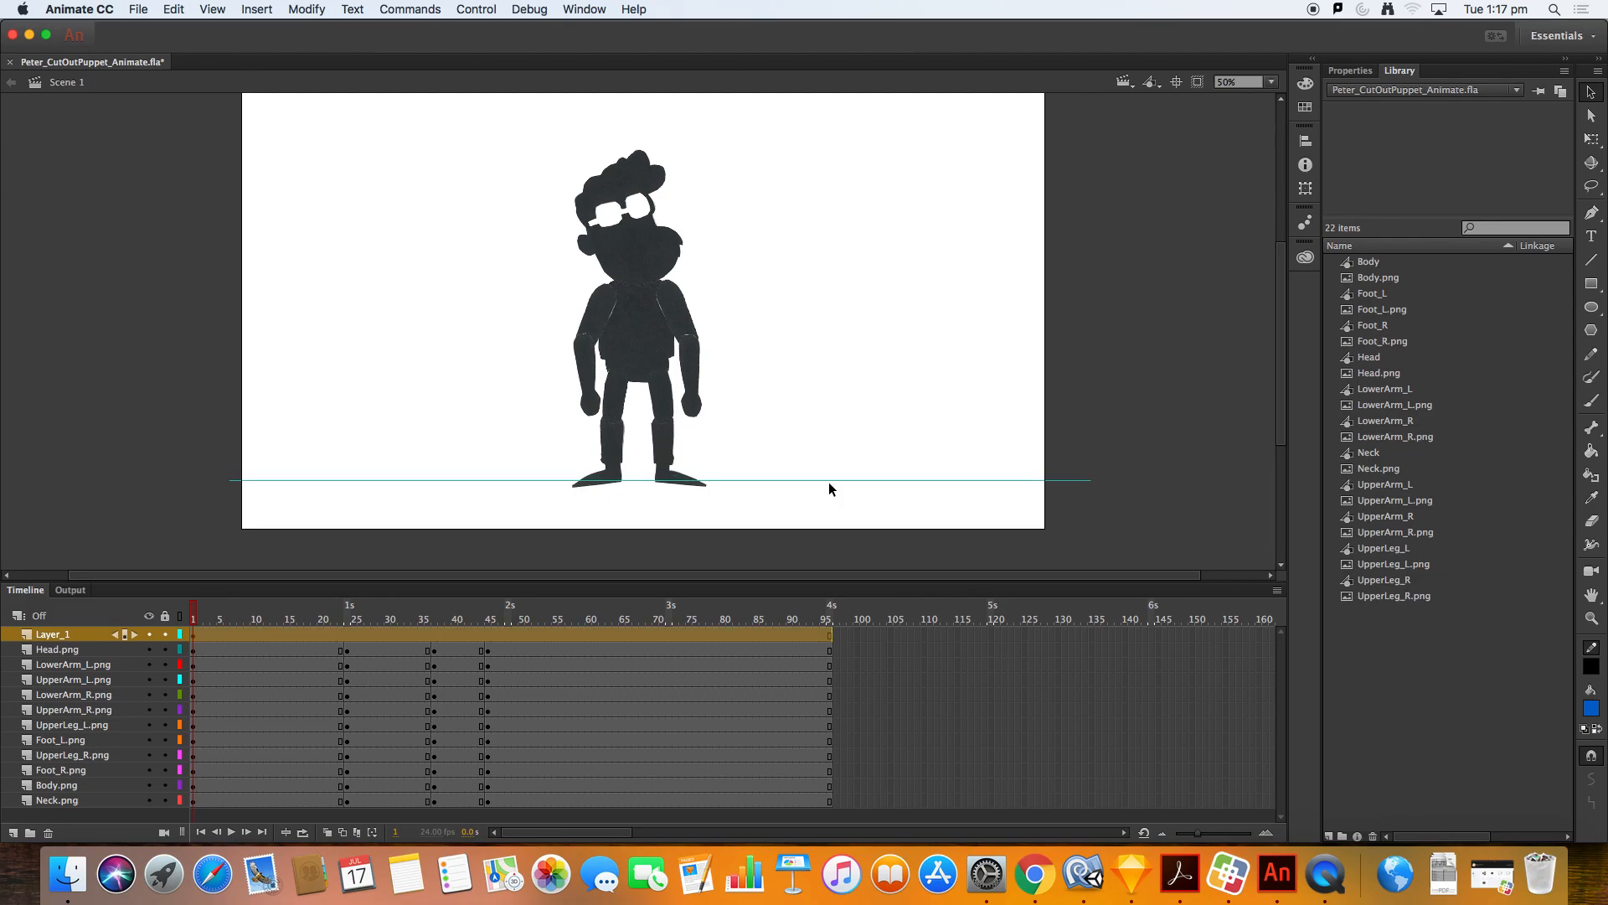
{"action": "left_click", "coordinate": [812, 455]}
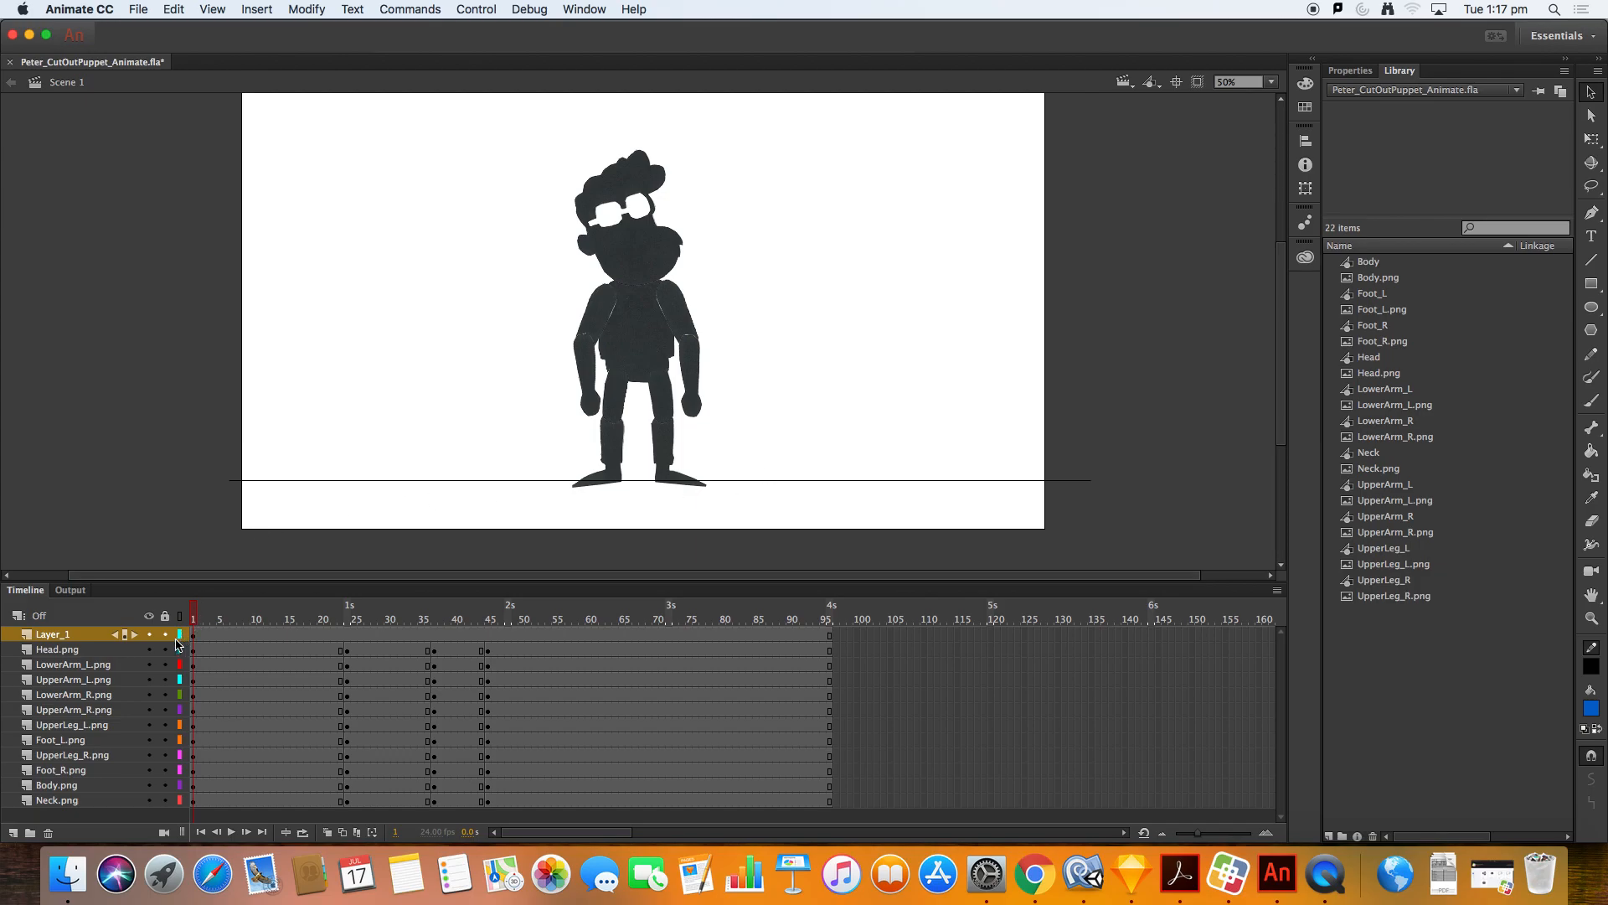
Step: Scrub the timeline past the jump to frame 50
{"action": "left_click_drag", "start_coordinate": [460, 619], "coordinate": [501, 621]}
{"action": "left_click", "coordinate": [723, 516]}
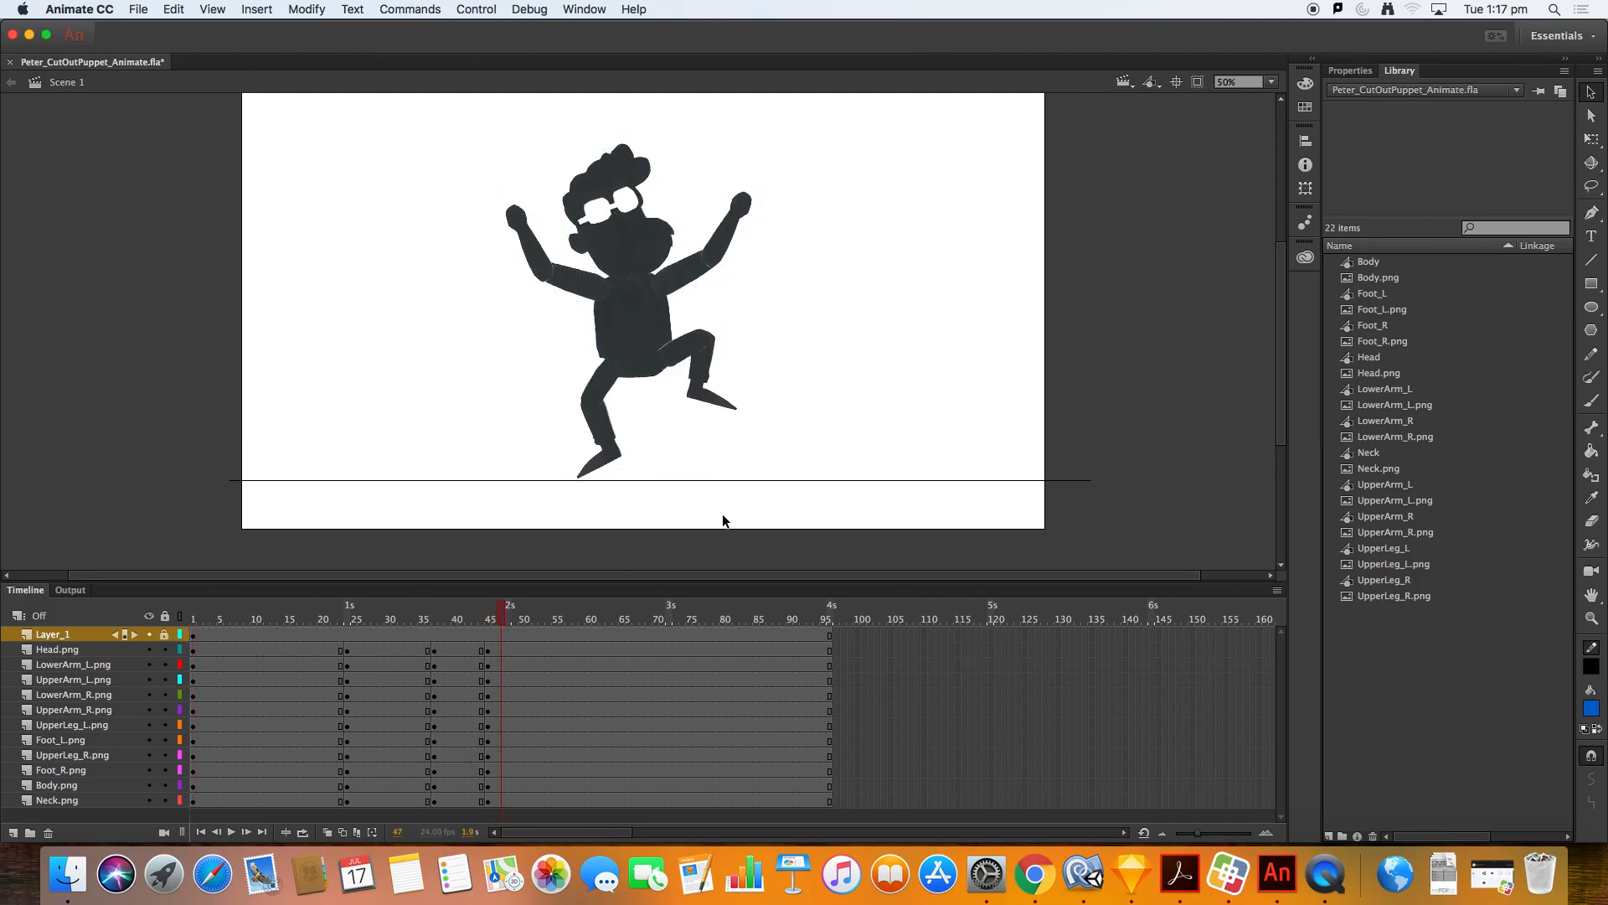
{"action": "mouse_move", "coordinate": [383, 618]}
{"action": "left_mouse_down"}
{"action": "mouse_move", "coordinate": [342, 619]}
{"action": "mouse_move", "coordinate": [390, 620]}
{"action": "left_mouse_up"}
{"action": "left_click_drag", "start_coordinate": [515, 620], "coordinate": [522, 620]}
Step: Move the left foot 30 pixels down
{"action": "left_click", "coordinate": [600, 464]}
{"action": "key", "text": "shift+Down"}
{"action": "key", "text": "shift+Down"}
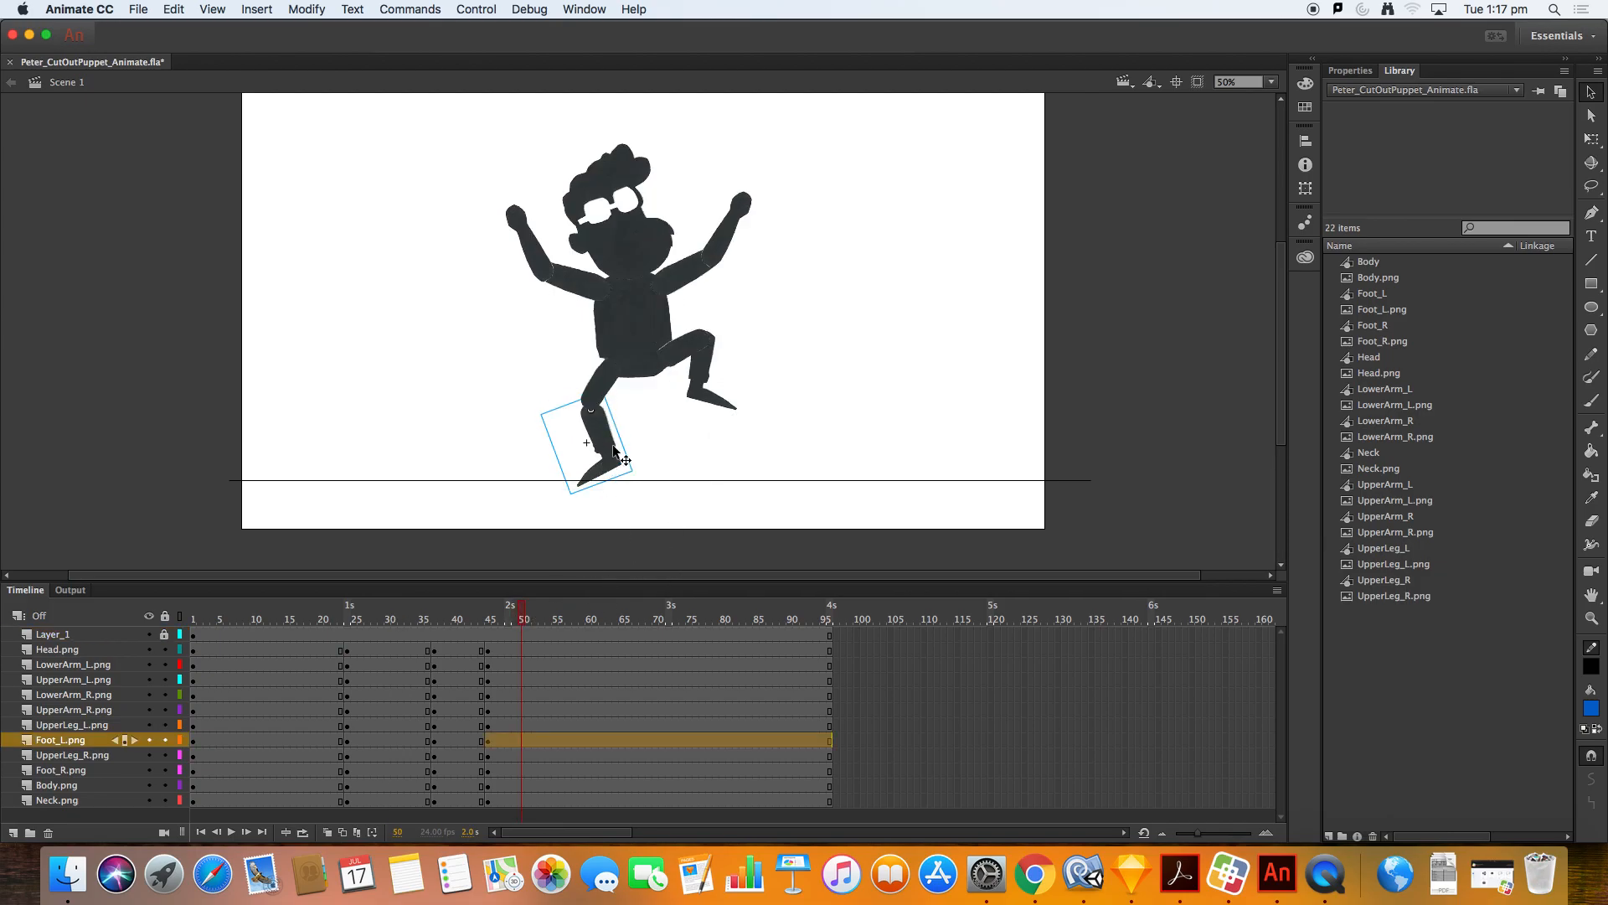
{"action": "key", "text": "shift+Down"}
Step: Drag the body down about 25 pixels and reposition the left upper leg below it
{"action": "left_click", "coordinate": [638, 321]}
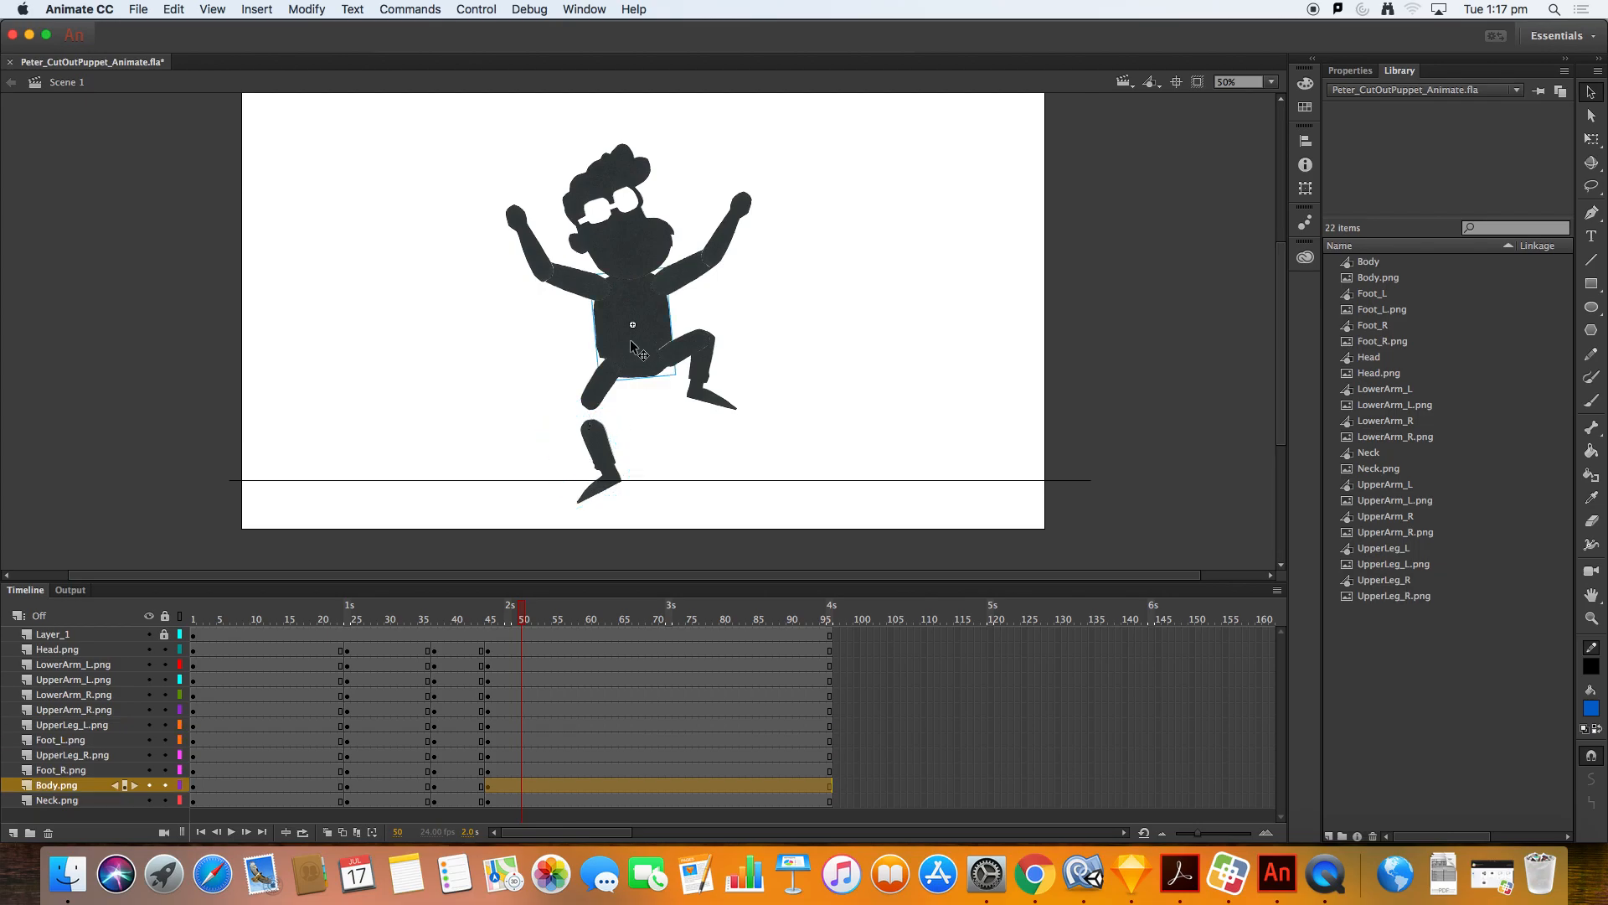
{"action": "left_click_drag", "start_coordinate": [638, 318], "coordinate": [640, 358]}
{"action": "mouse_move", "coordinate": [602, 432]}
{"action": "left_mouse_down"}
{"action": "mouse_move", "coordinate": [578, 430]}
{"action": "mouse_move", "coordinate": [592, 401]}
{"action": "mouse_move", "coordinate": [591, 418]}
{"action": "left_mouse_up"}
{"action": "left_click", "coordinate": [599, 402]}
Step: Move the right foot down onto the ground line
{"action": "key", "text": "q"}
{"action": "key", "text": "v"}
{"action": "left_click", "coordinate": [578, 456]}
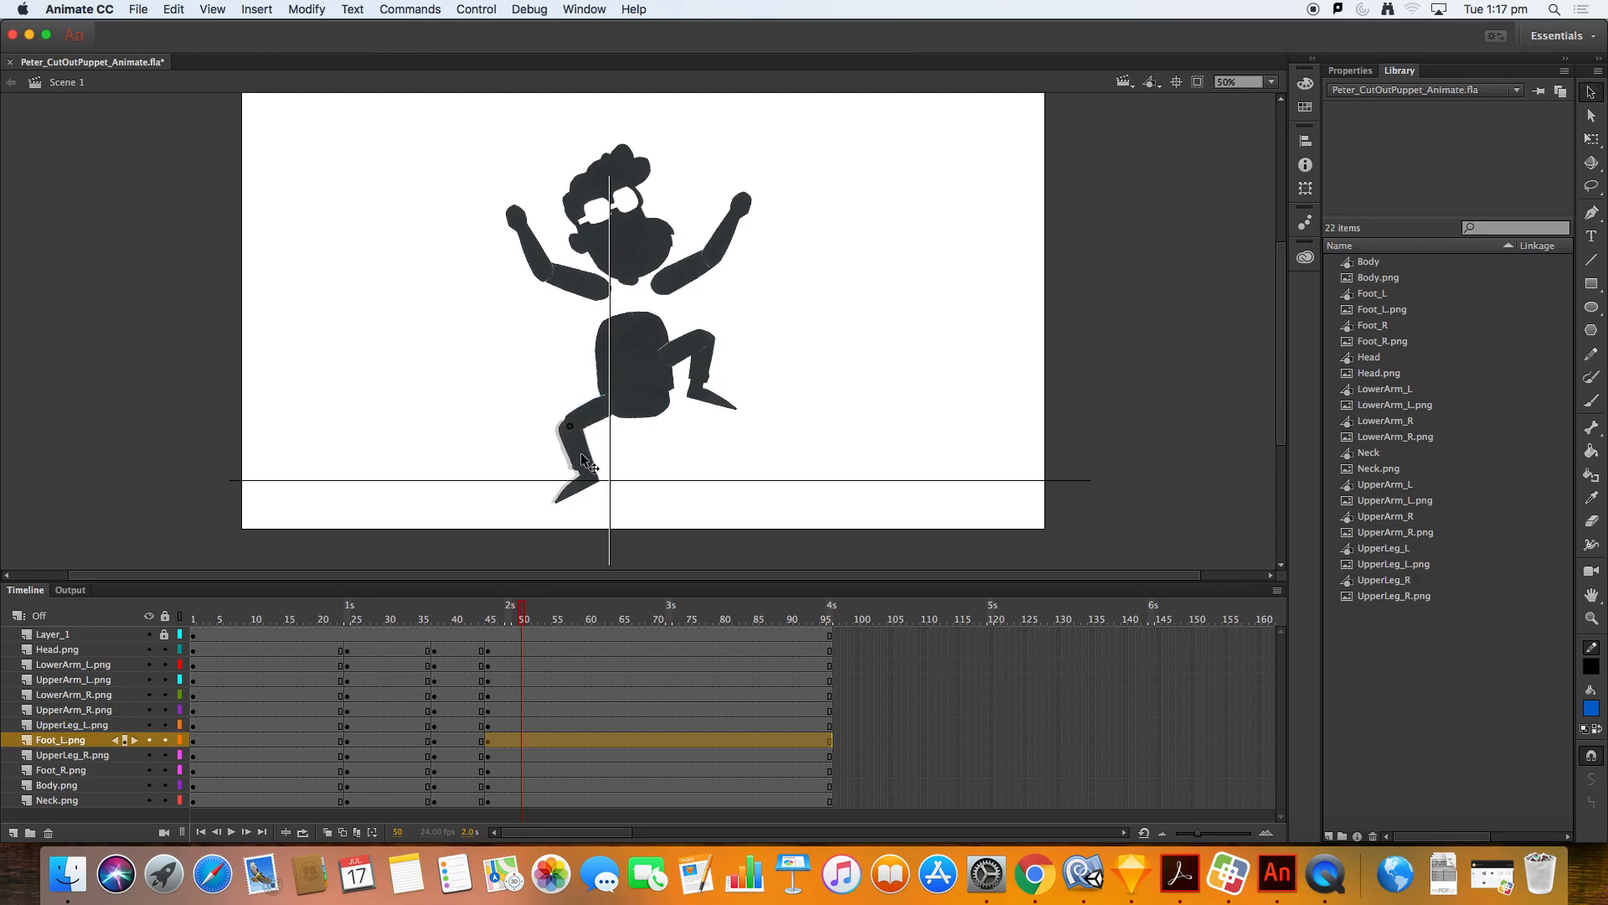
{"action": "left_click_drag", "start_coordinate": [708, 401], "coordinate": [718, 477]}
Step: Rotate the right upper leg outward into a bent squat position
{"action": "left_click", "coordinate": [692, 364]}
{"action": "key", "text": "q"}
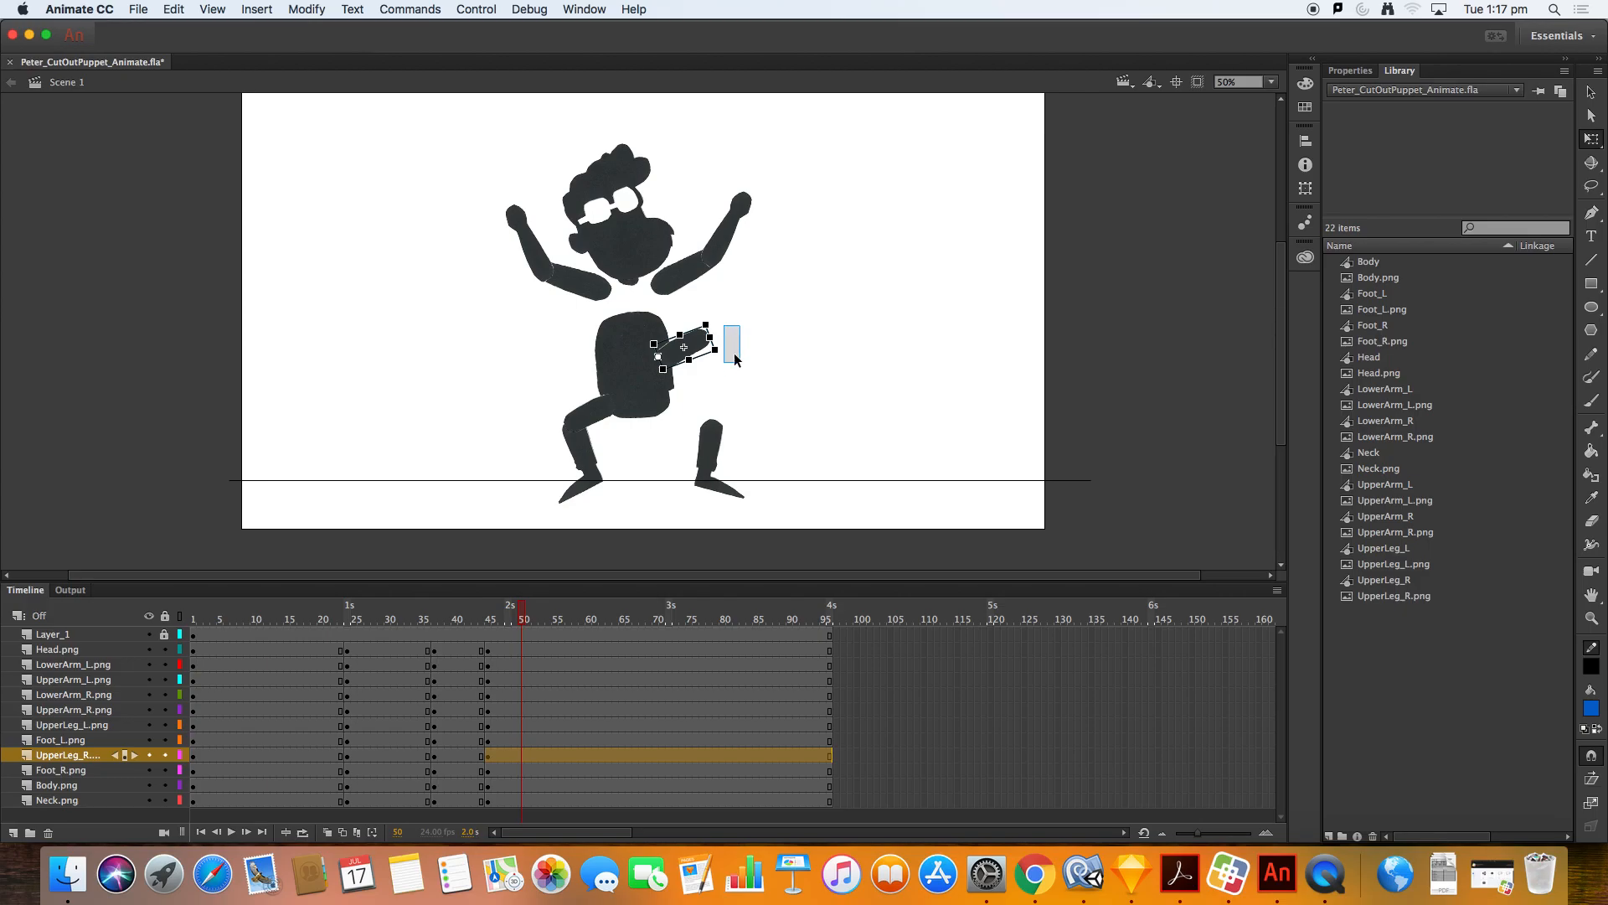
{"action": "left_click_drag", "start_coordinate": [736, 357], "coordinate": [644, 382]}
Step: Move the left upper leg slightly down and right to join the body
{"action": "key", "text": "v"}
{"action": "left_click", "coordinate": [655, 368]}
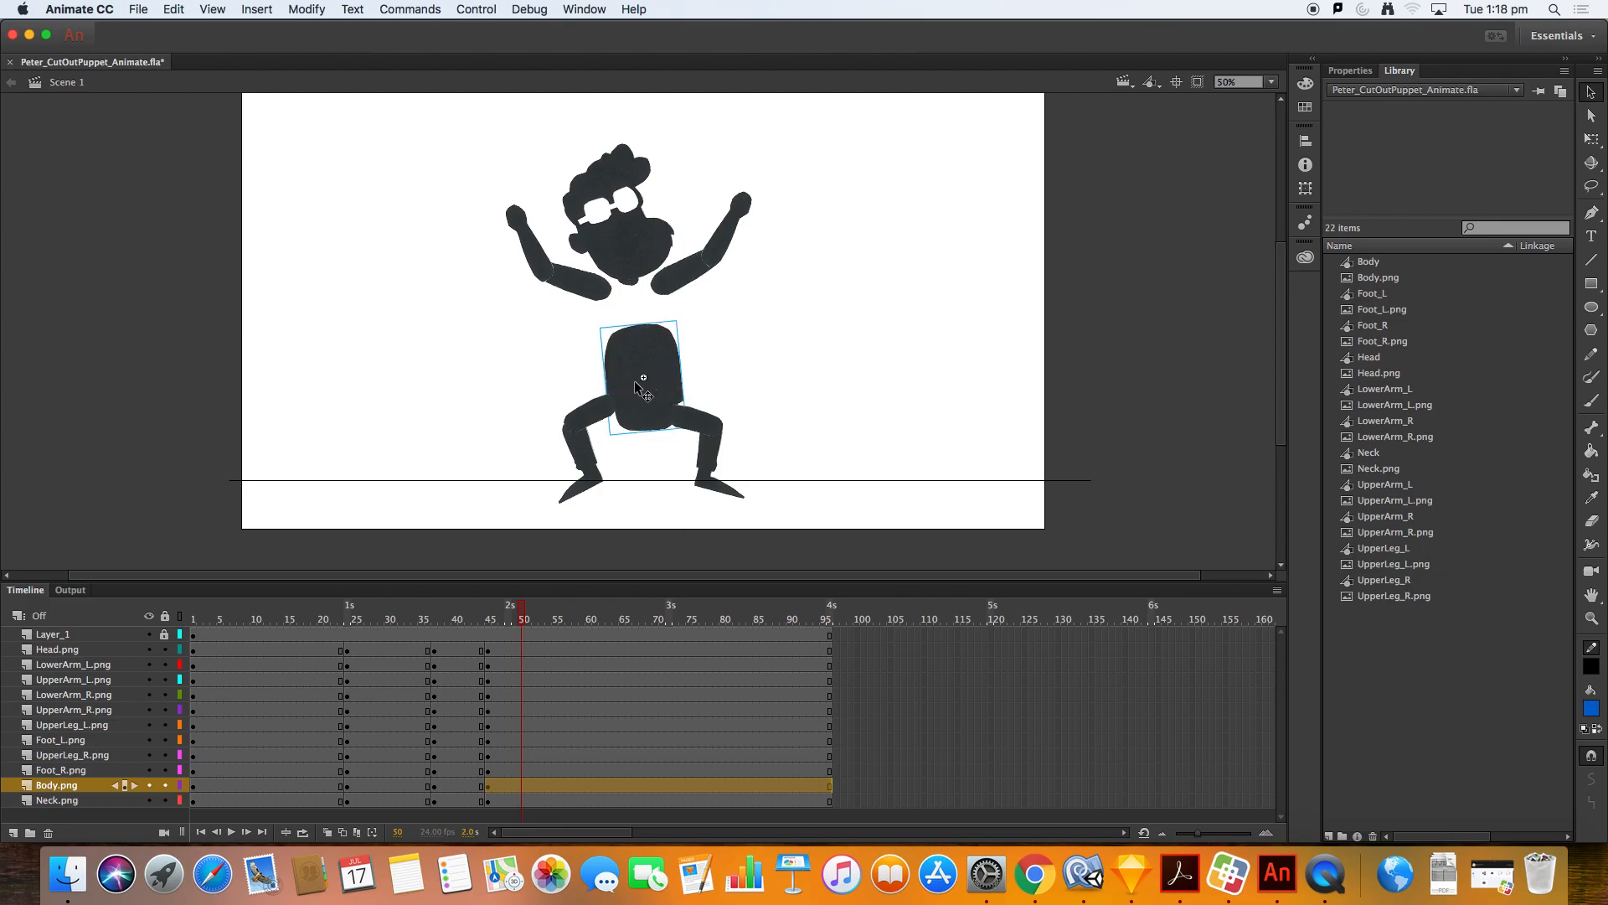
{"action": "left_click", "coordinate": [596, 413]}
{"action": "key", "text": "q"}
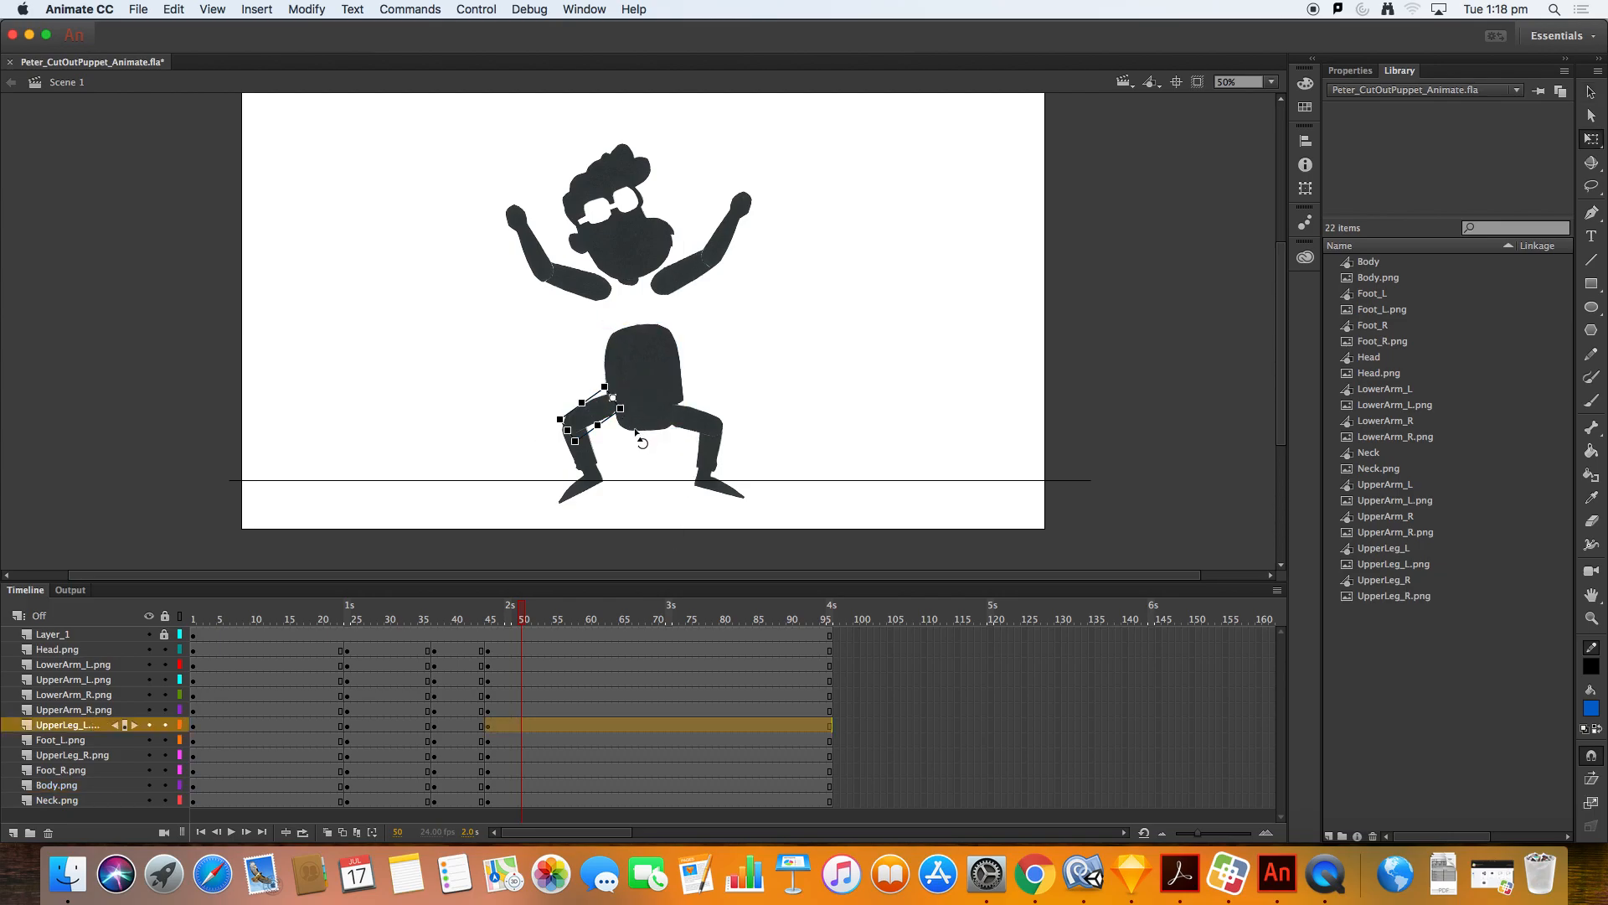
{"action": "key", "text": "v"}
{"action": "left_click_drag", "start_coordinate": [590, 412], "coordinate": [605, 423]}
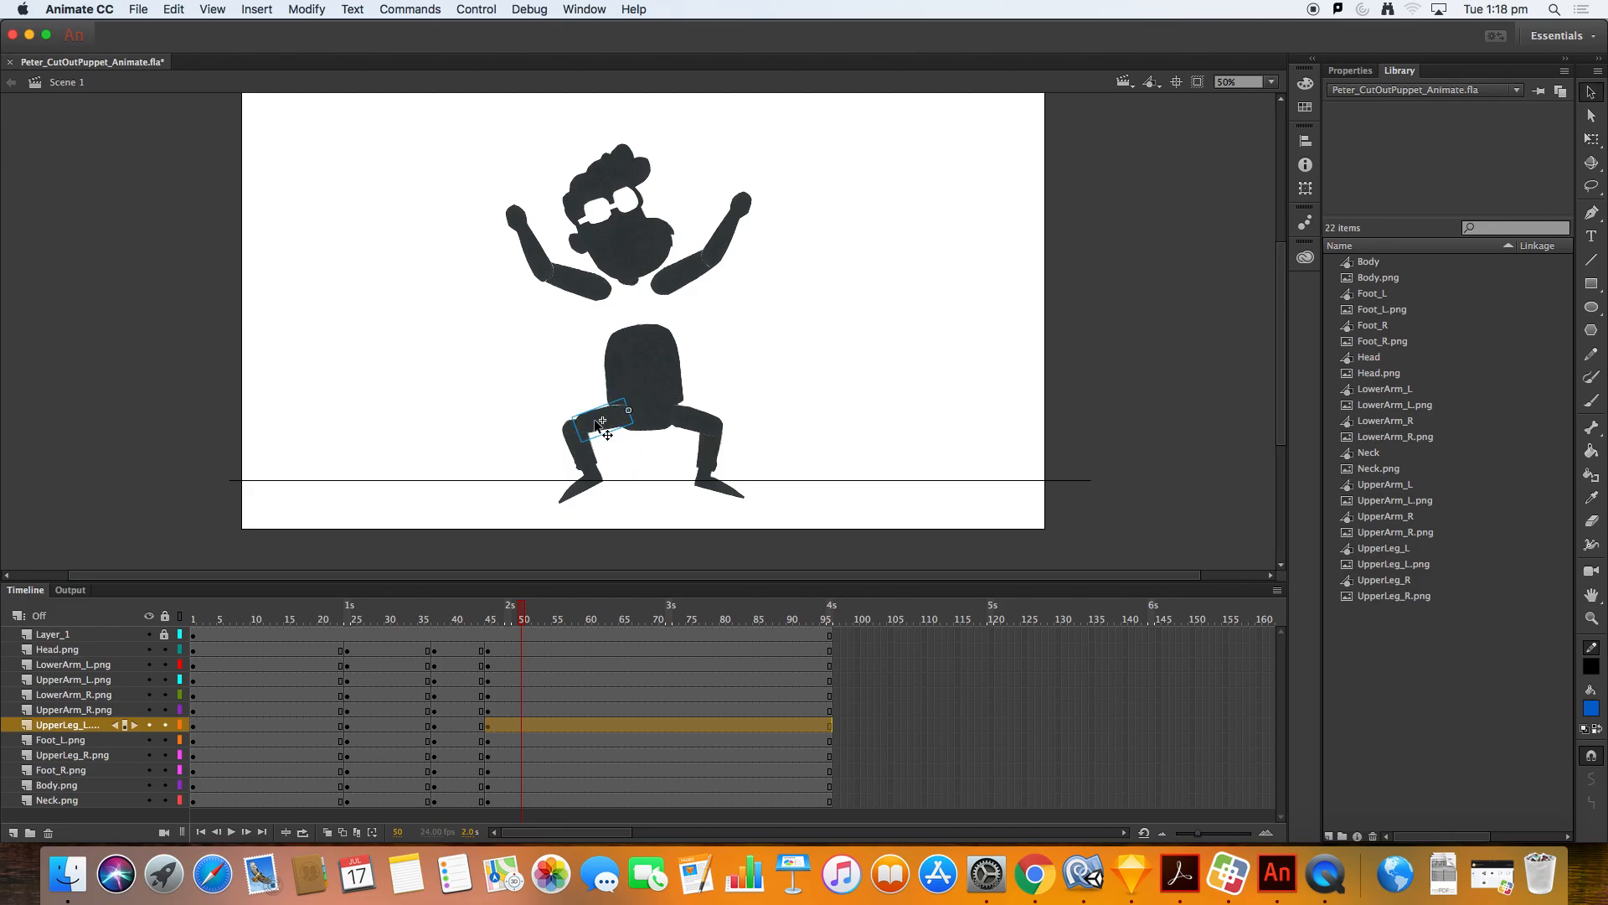
Step: Rotate the left foot and nudge it onto the ground line
{"action": "left_click", "coordinate": [586, 465]}
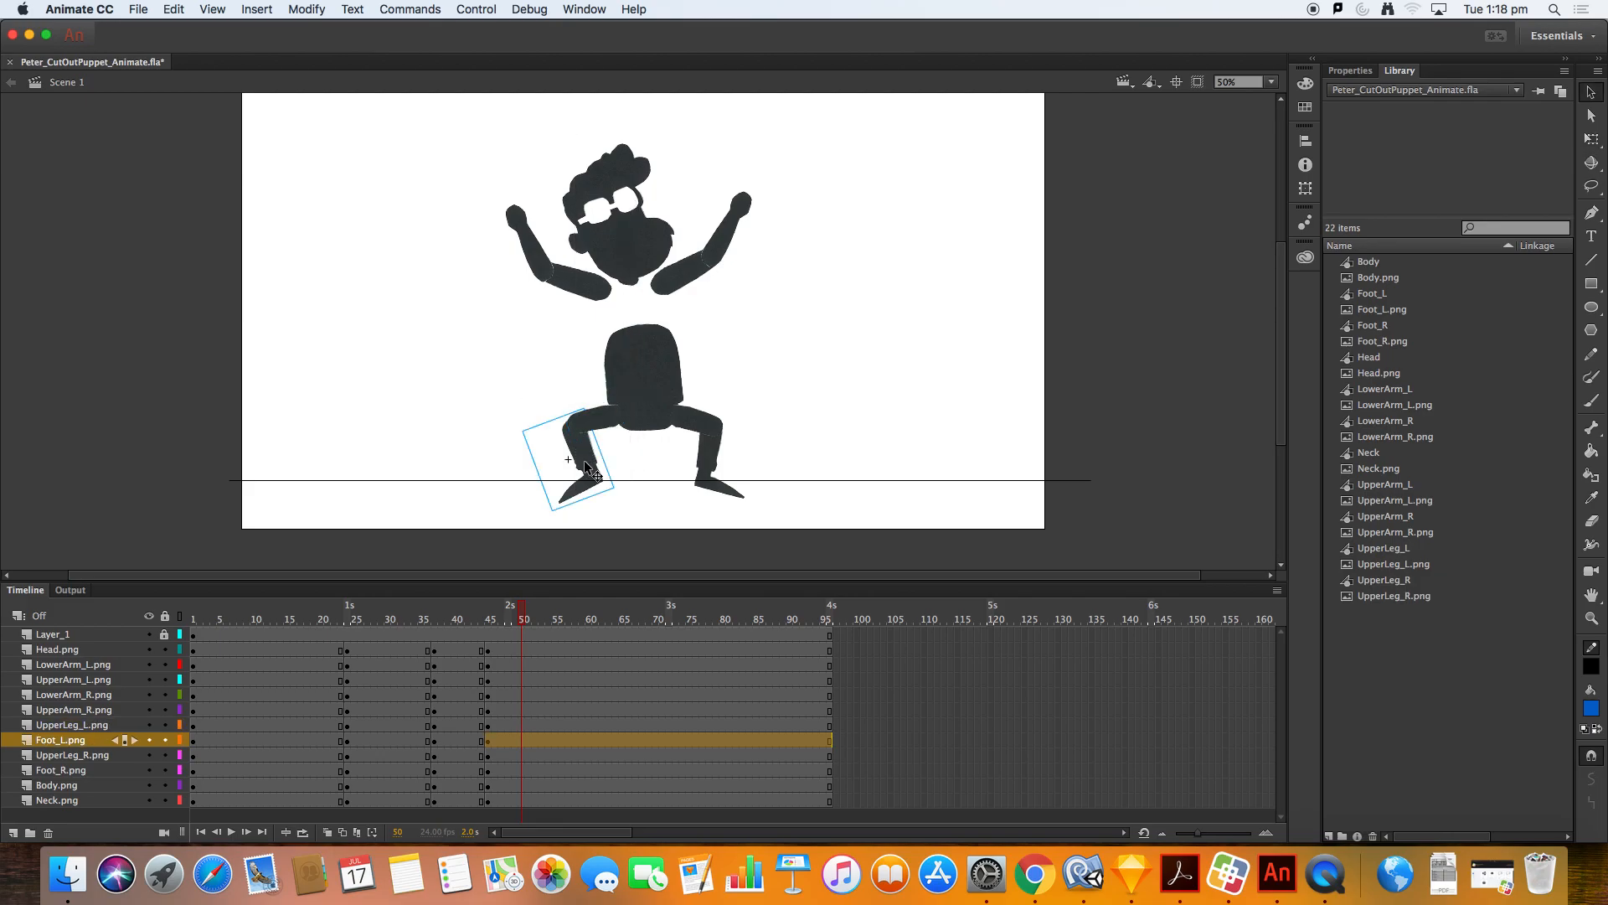
{"action": "key", "text": "q"}
{"action": "left_click_drag", "start_coordinate": [626, 500], "coordinate": [618, 511]}
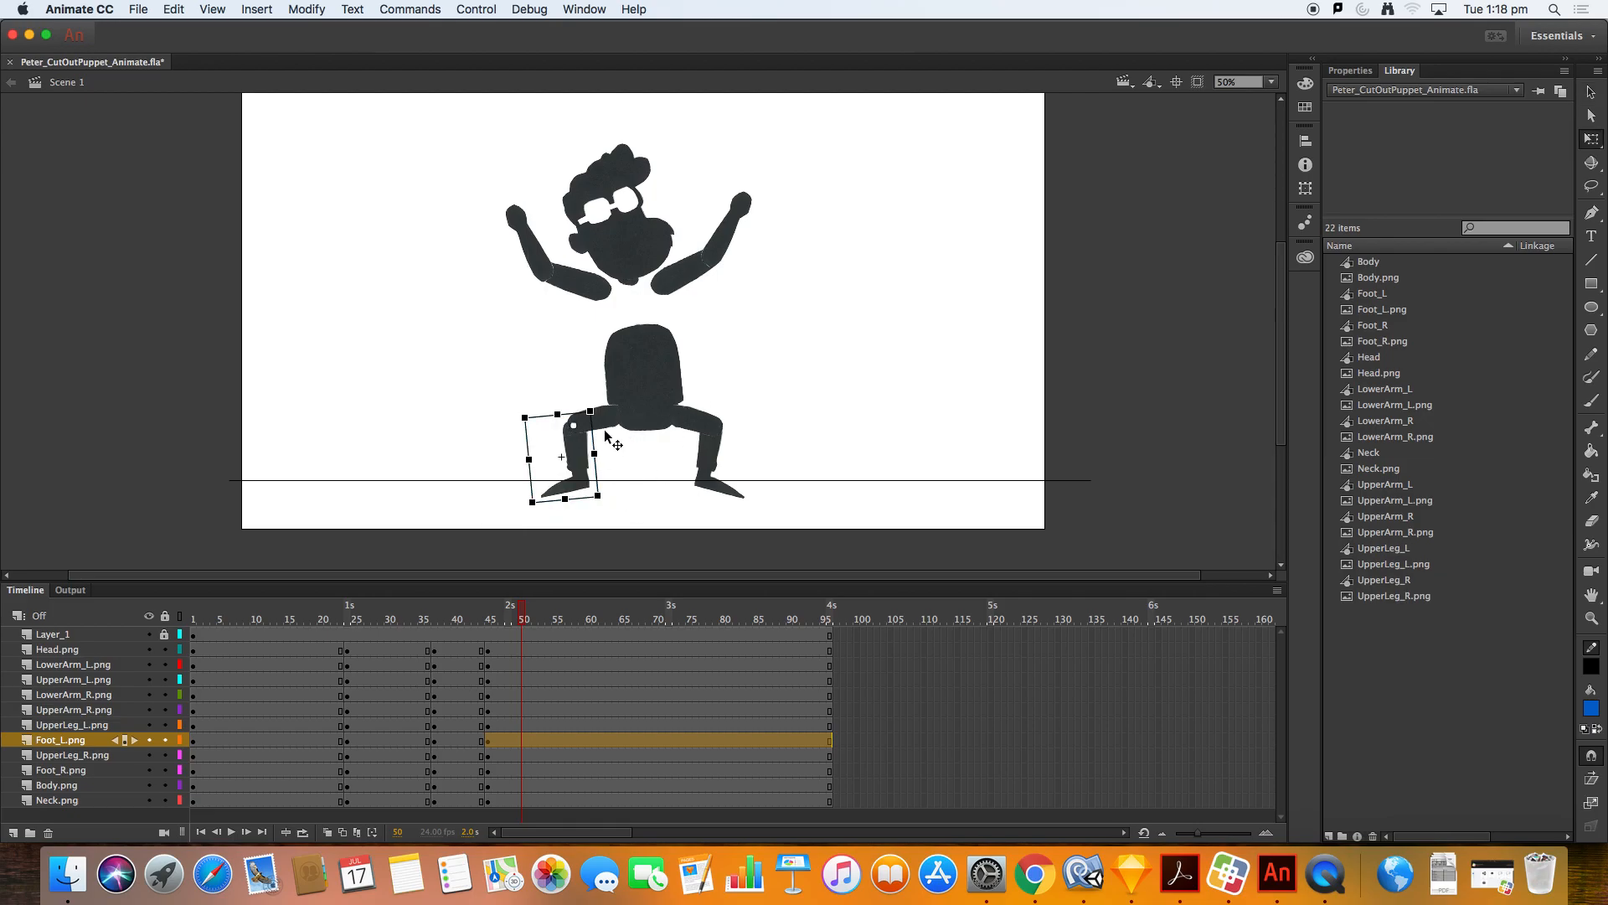
{"action": "left_click_drag", "start_coordinate": [611, 501], "coordinate": [620, 501]}
{"action": "left_click", "coordinate": [714, 483]}
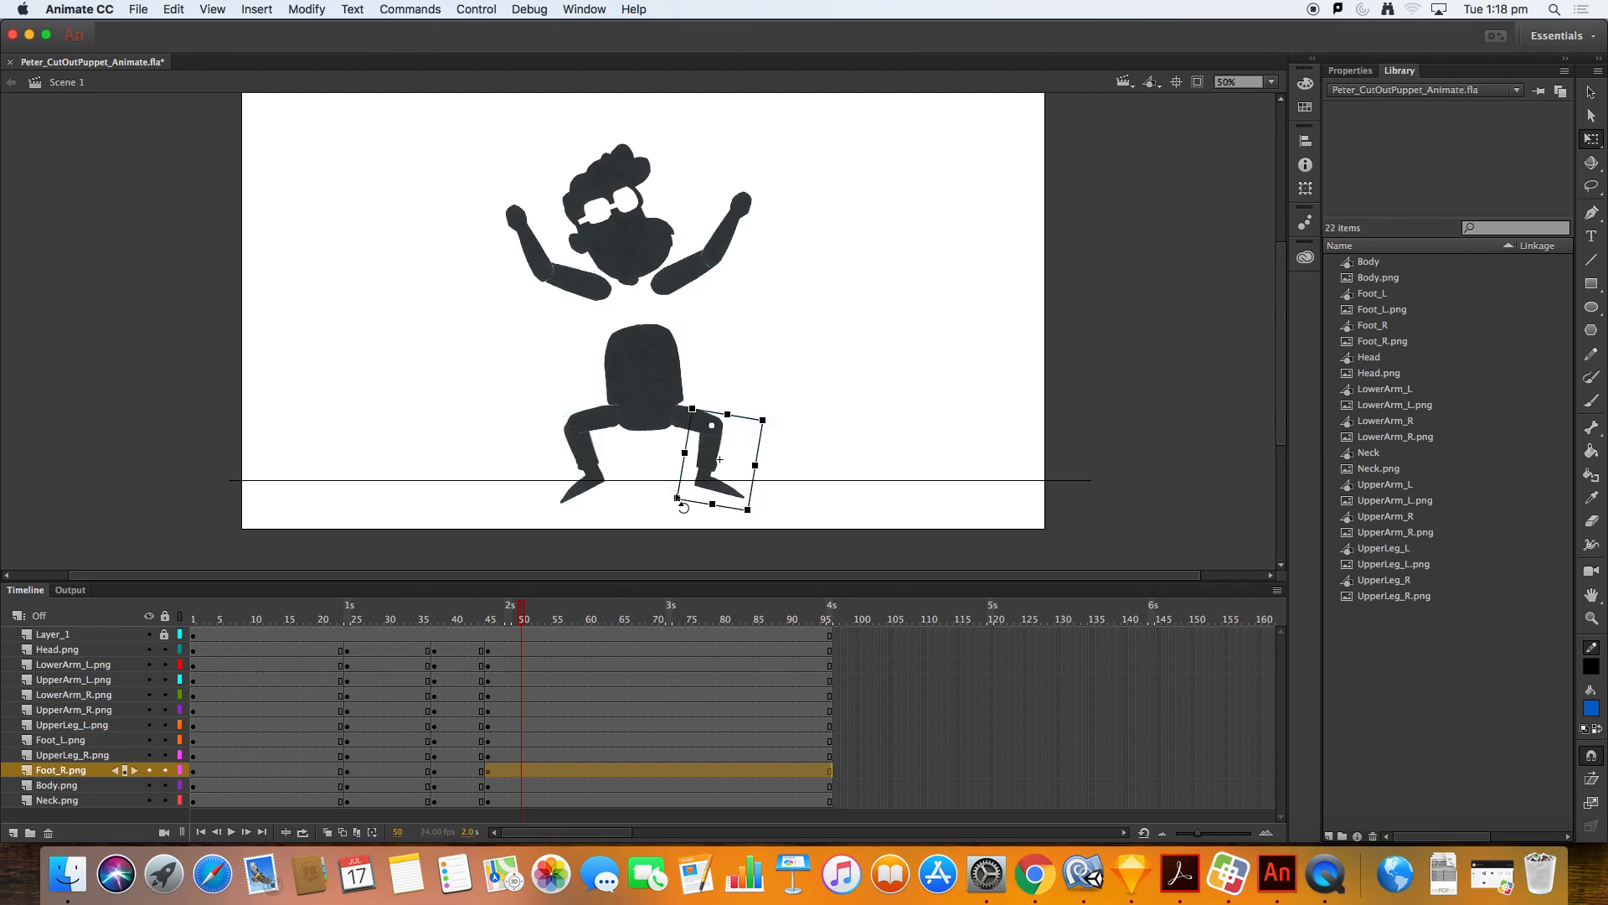
{"action": "left_click", "coordinate": [598, 484]}
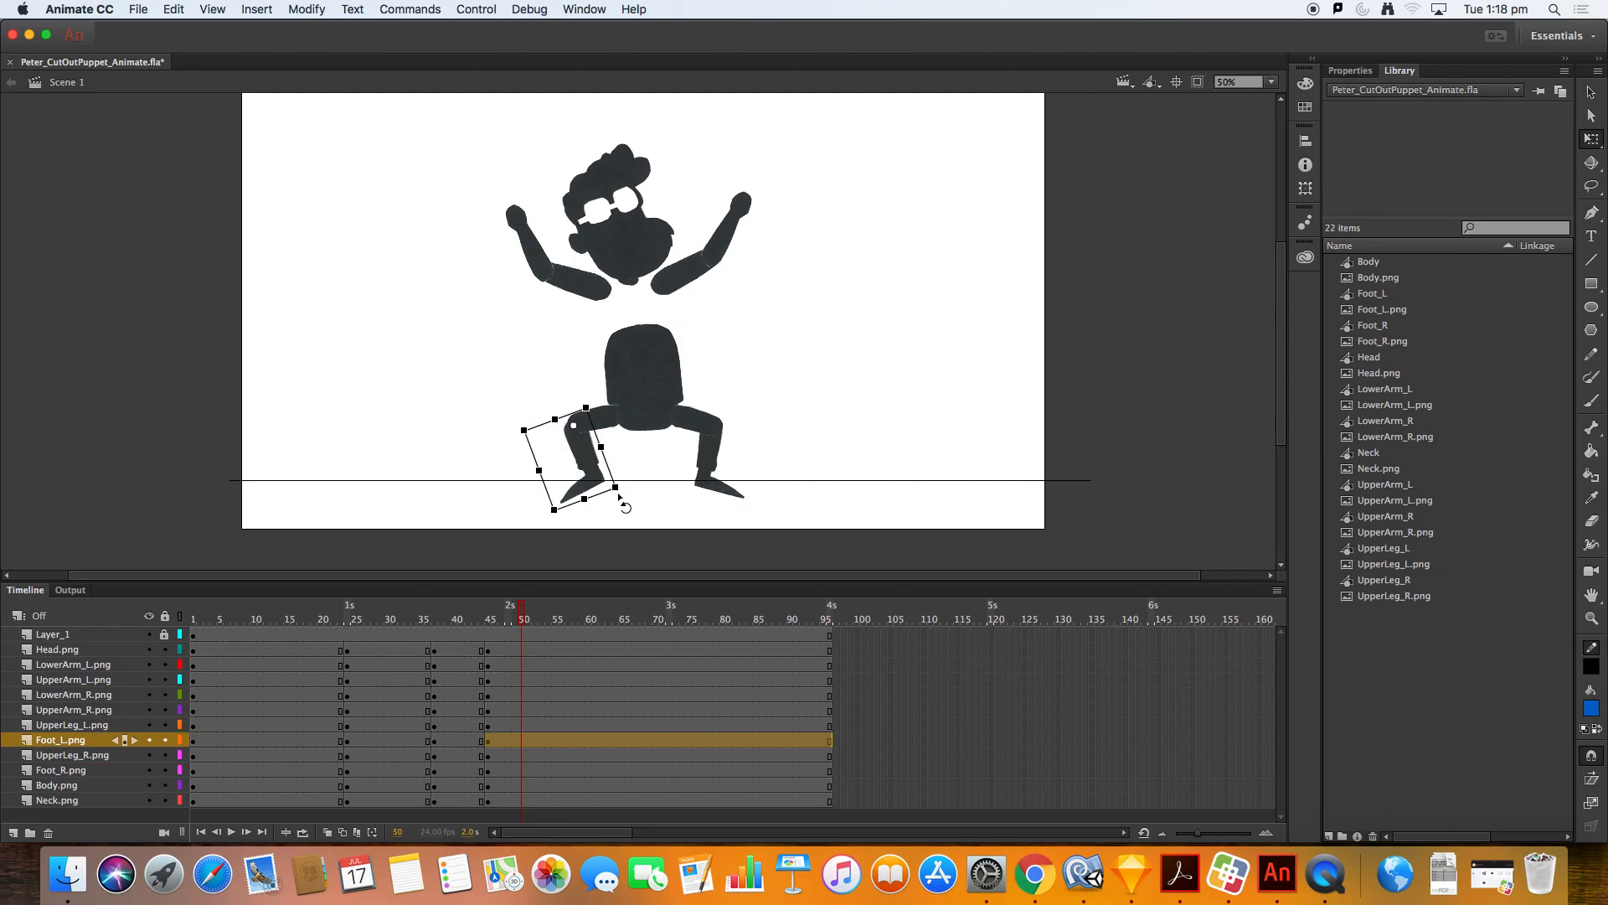
Step: Select the head and arms and move them 33 pixels down and 10 pixels right onto the body
{"action": "left_click", "coordinate": [666, 375]}
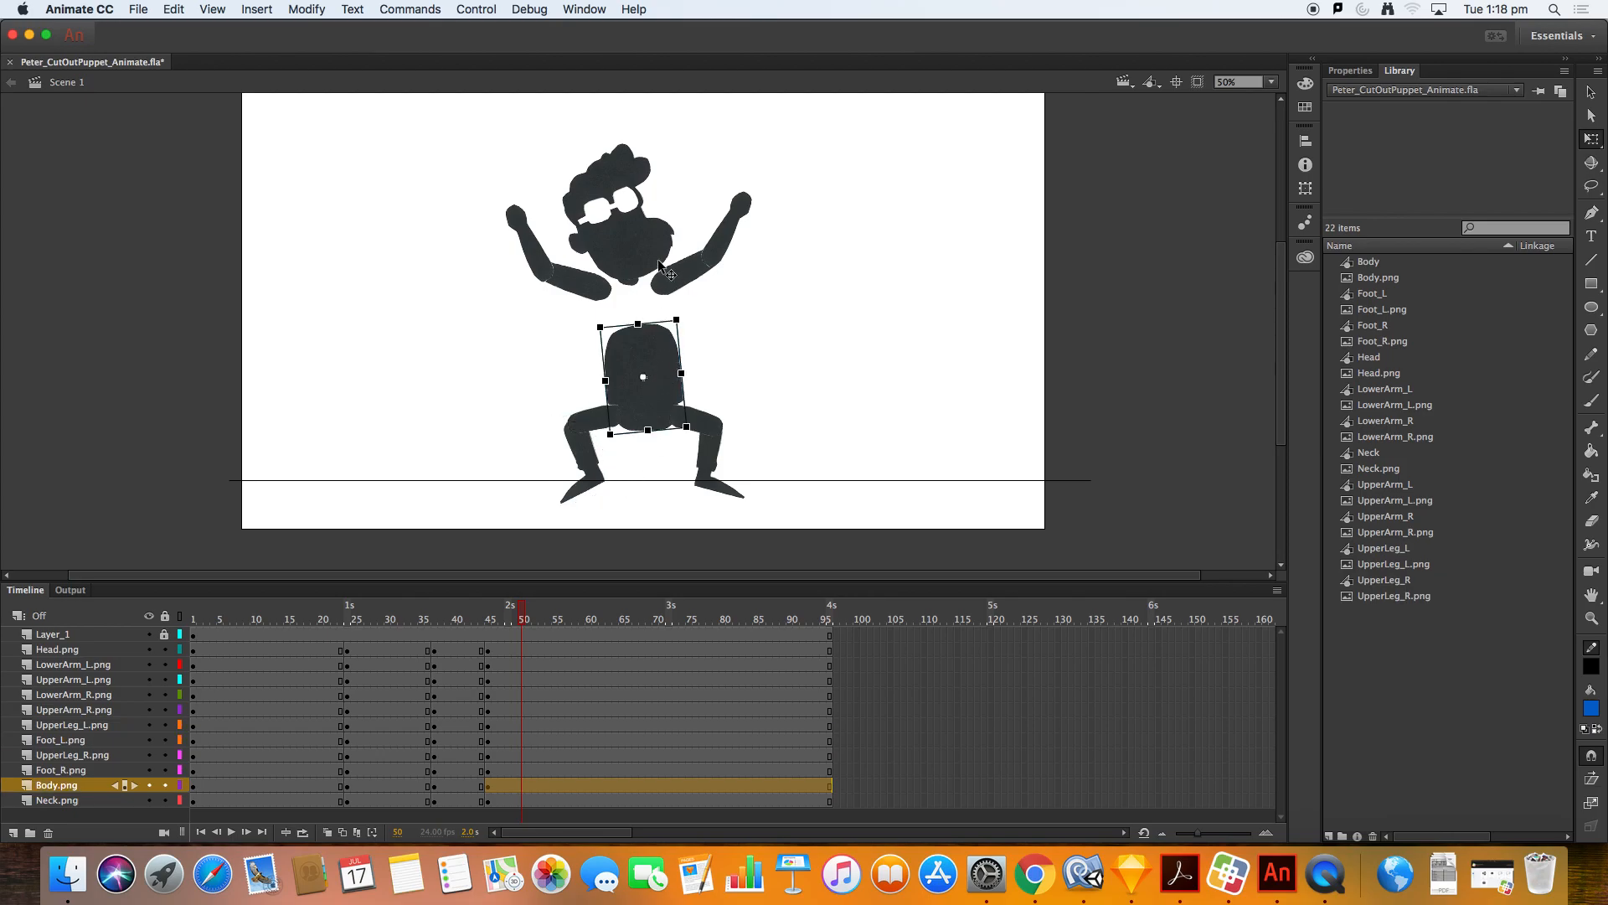
{"action": "left_click", "coordinate": [603, 281]}
{"action": "left_click", "coordinate": [530, 252], "text": "shift"}
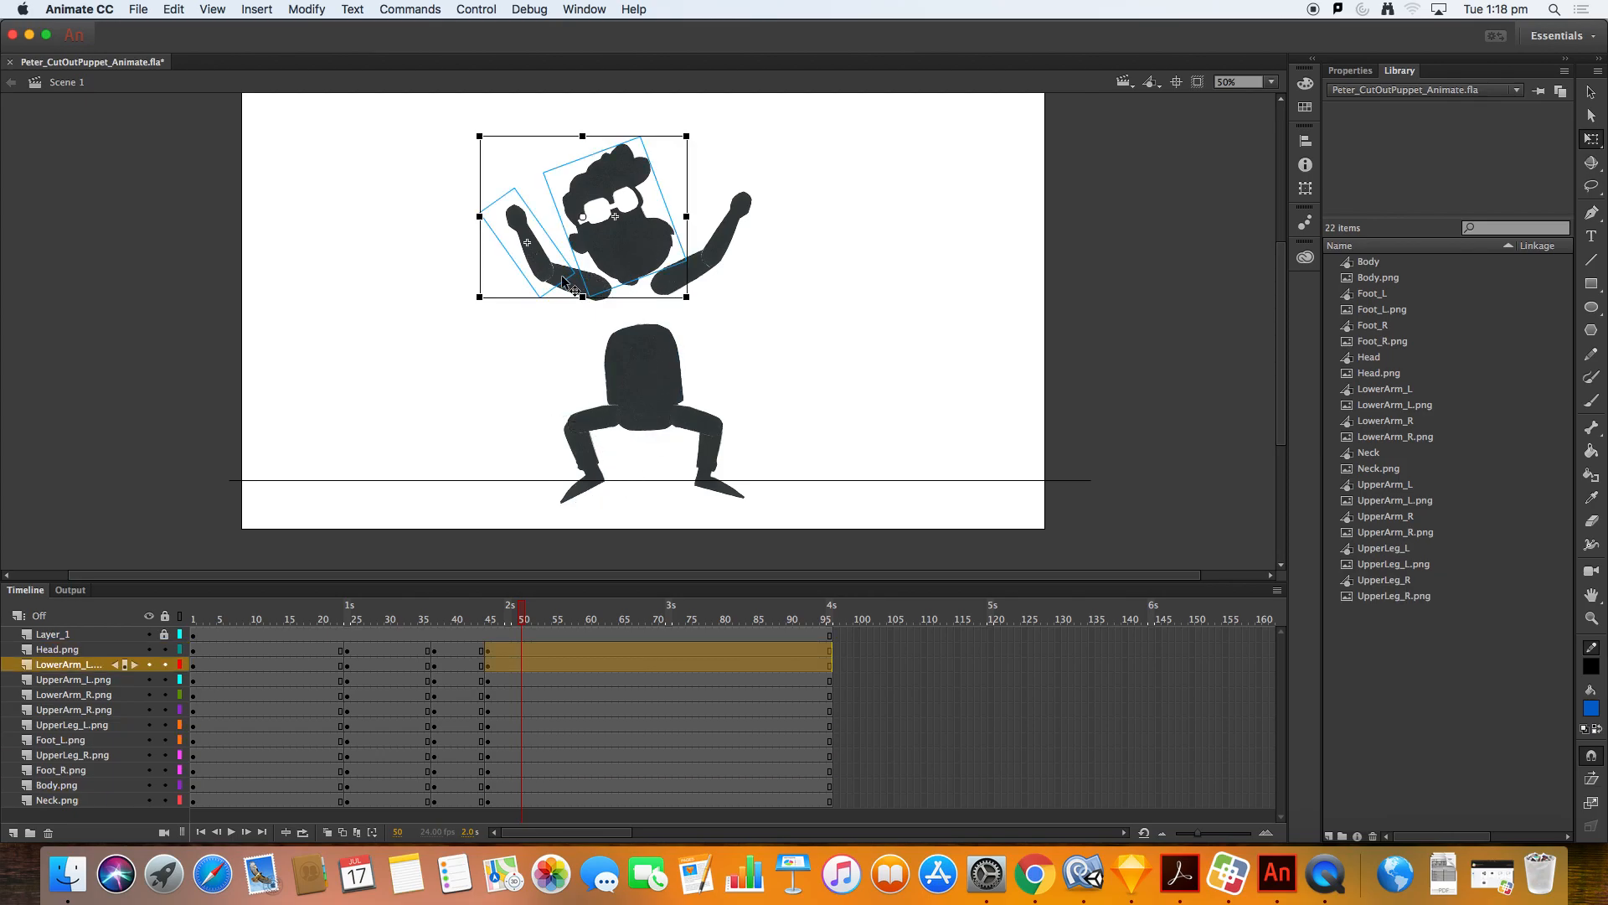
{"action": "left_click", "coordinate": [706, 270], "text": "shift"}
{"action": "left_click", "coordinate": [674, 286], "text": "shift"}
{"action": "key", "text": "shift+Down"}
{"action": "key", "text": "shift+Down"}
{"action": "key", "text": "shift+Down"}
{"action": "key", "text": "shift+Down"}
{"action": "key", "text": "shift+Down"}
{"action": "key", "text": "shift+Down"}
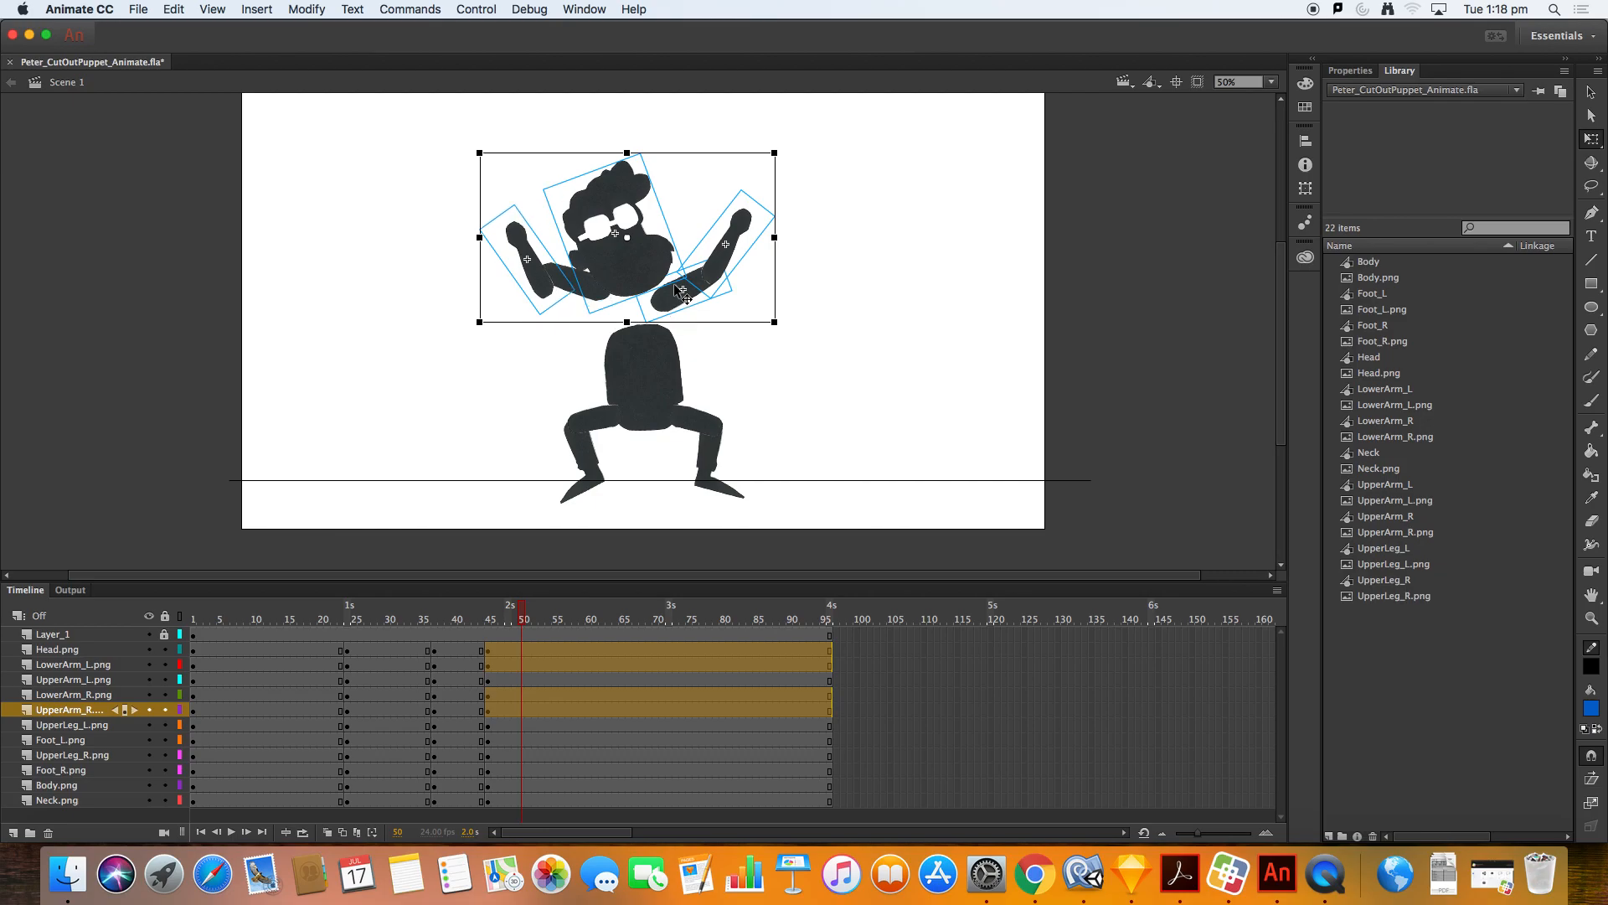
{"action": "key", "text": "shift+Right"}
{"action": "key", "text": "Down"}
{"action": "key", "text": "Down"}
{"action": "key", "text": "Down"}
{"action": "key", "text": "Down"}
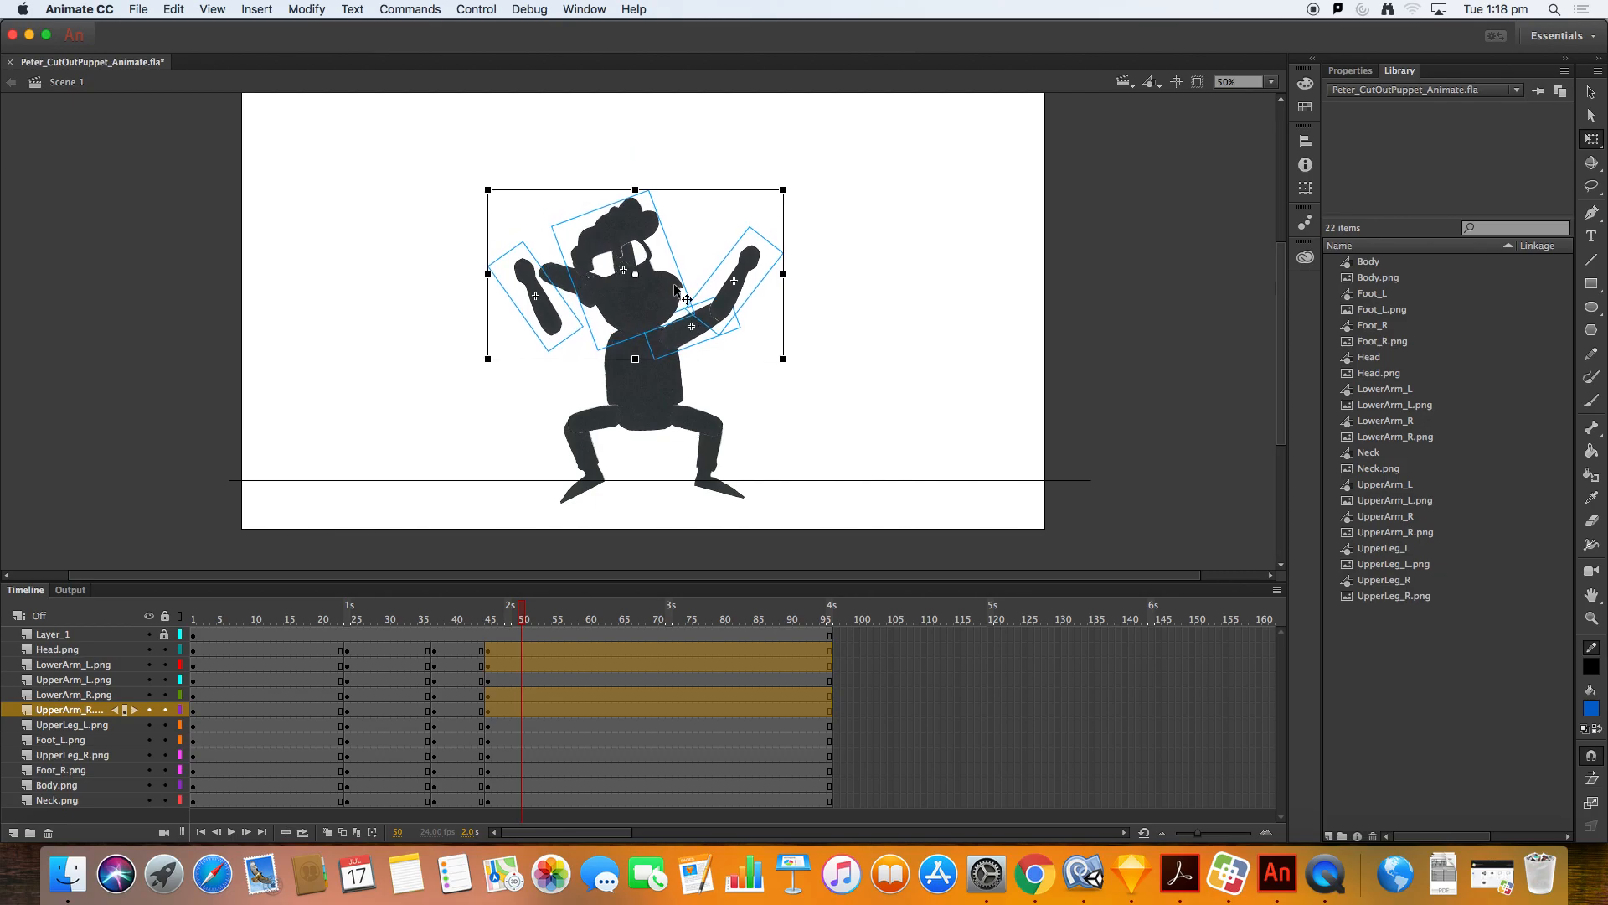
Step: Bend the left arm down from the shoulder and rotate the right forearm upward
{"action": "mouse_move", "coordinate": [555, 276]}
{"action": "left_mouse_down"}
{"action": "mouse_move", "coordinate": [565, 332]}
{"action": "mouse_move", "coordinate": [535, 298]}
{"action": "left_mouse_up"}
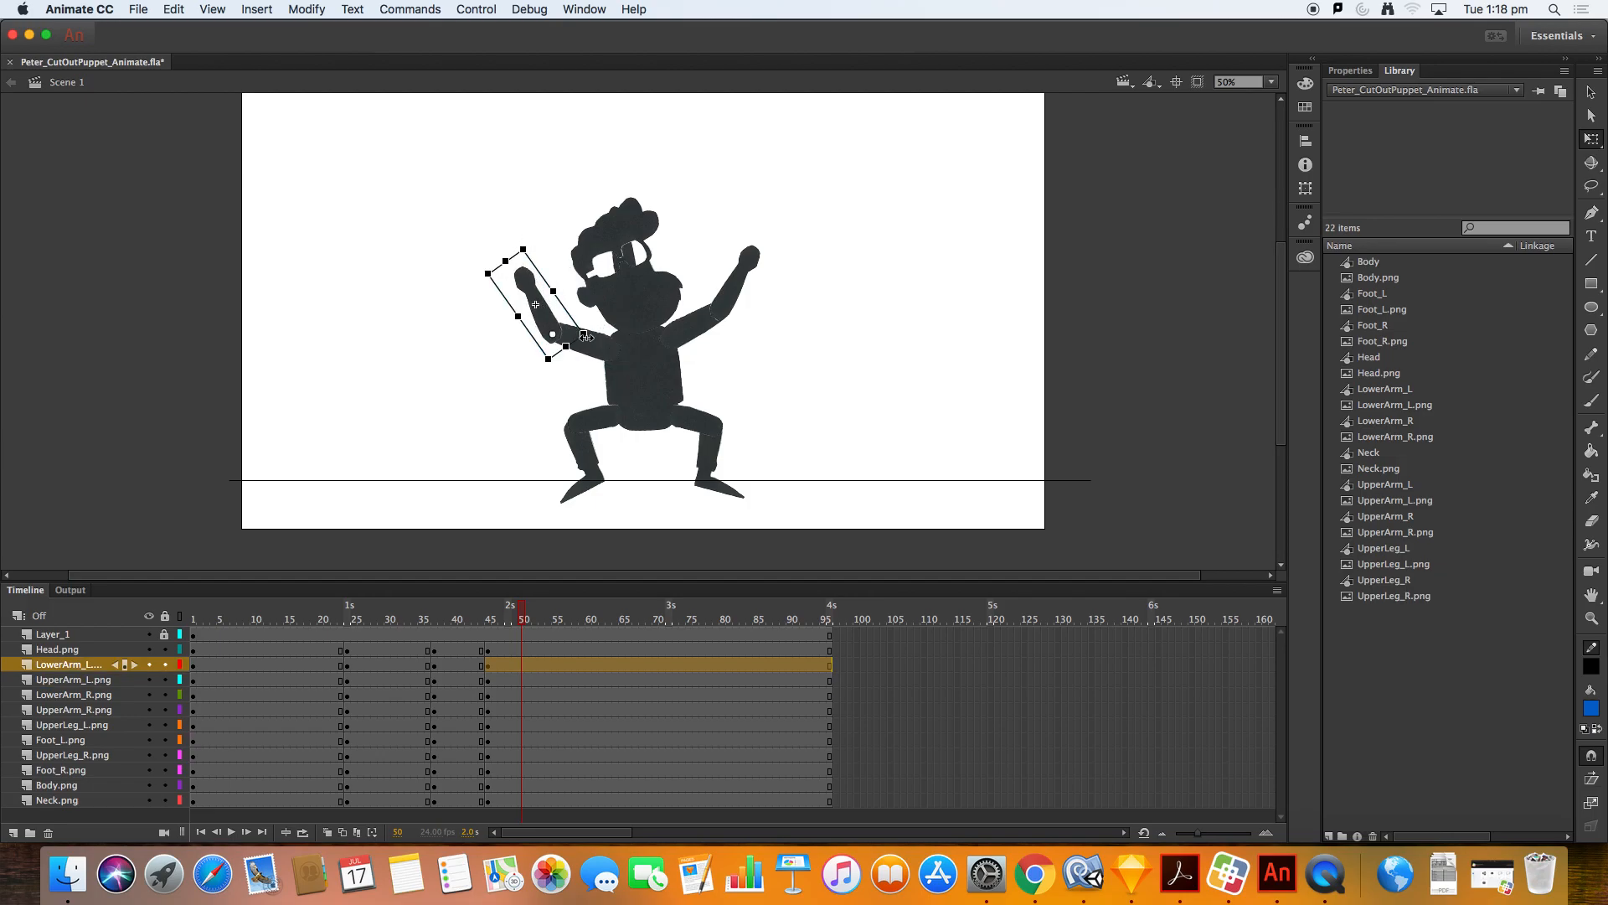
{"action": "left_click", "coordinate": [594, 345]}
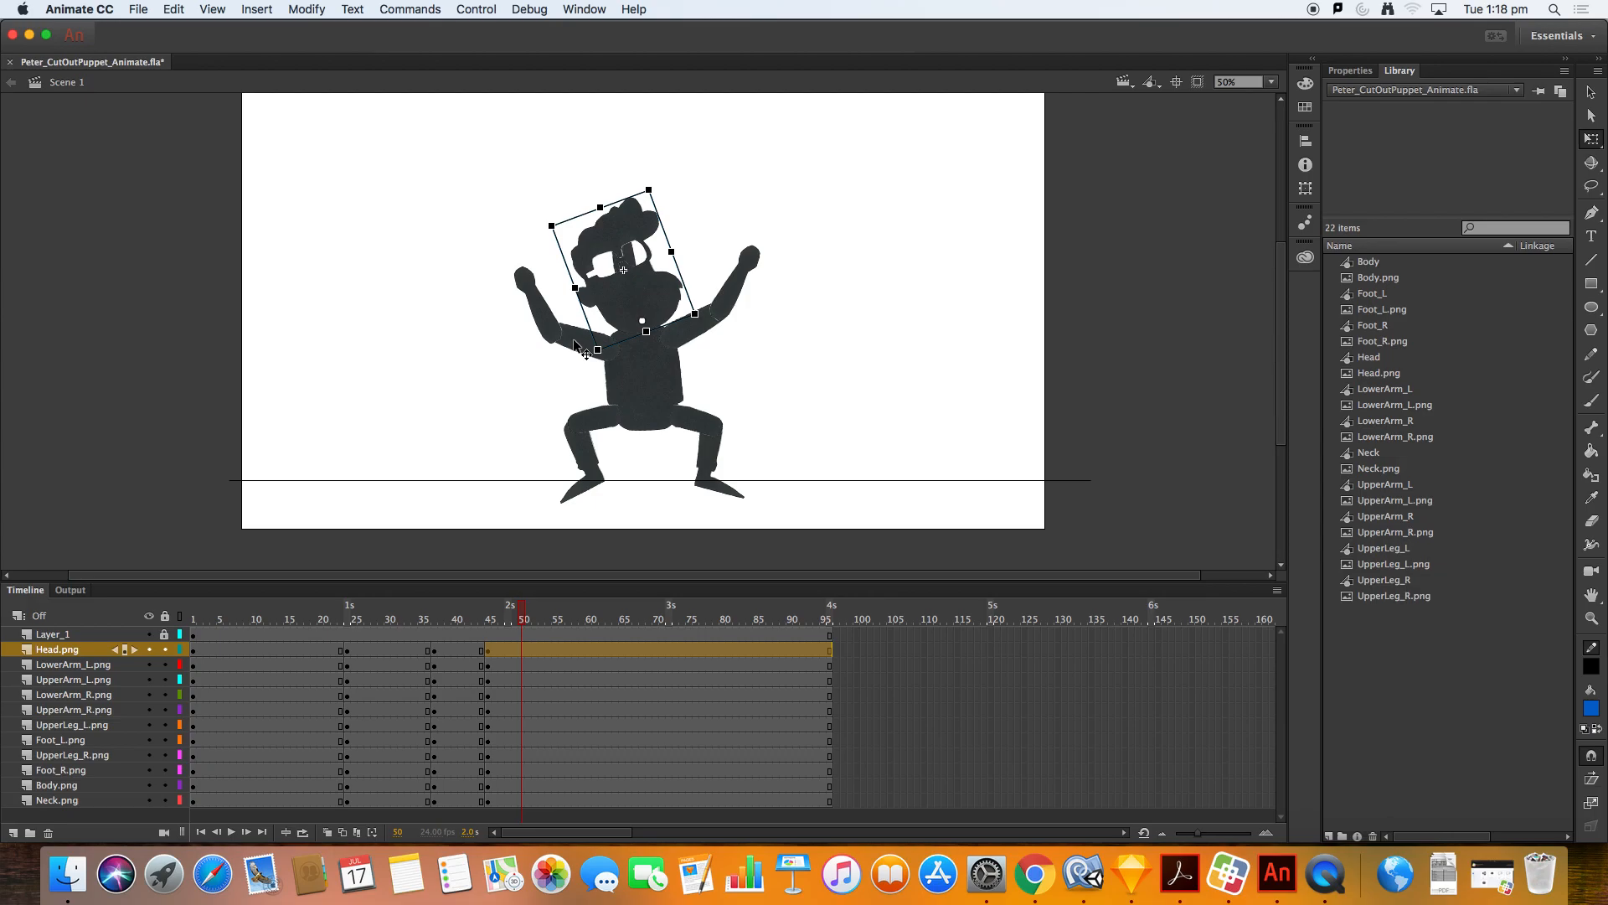
{"action": "left_click", "coordinate": [571, 335]}
{"action": "left_click", "coordinate": [590, 366]}
{"action": "left_click_drag", "start_coordinate": [553, 337], "coordinate": [566, 369]}
{"action": "left_click", "coordinate": [716, 314]}
{"action": "left_click_drag", "start_coordinate": [734, 282], "coordinate": [796, 271]}
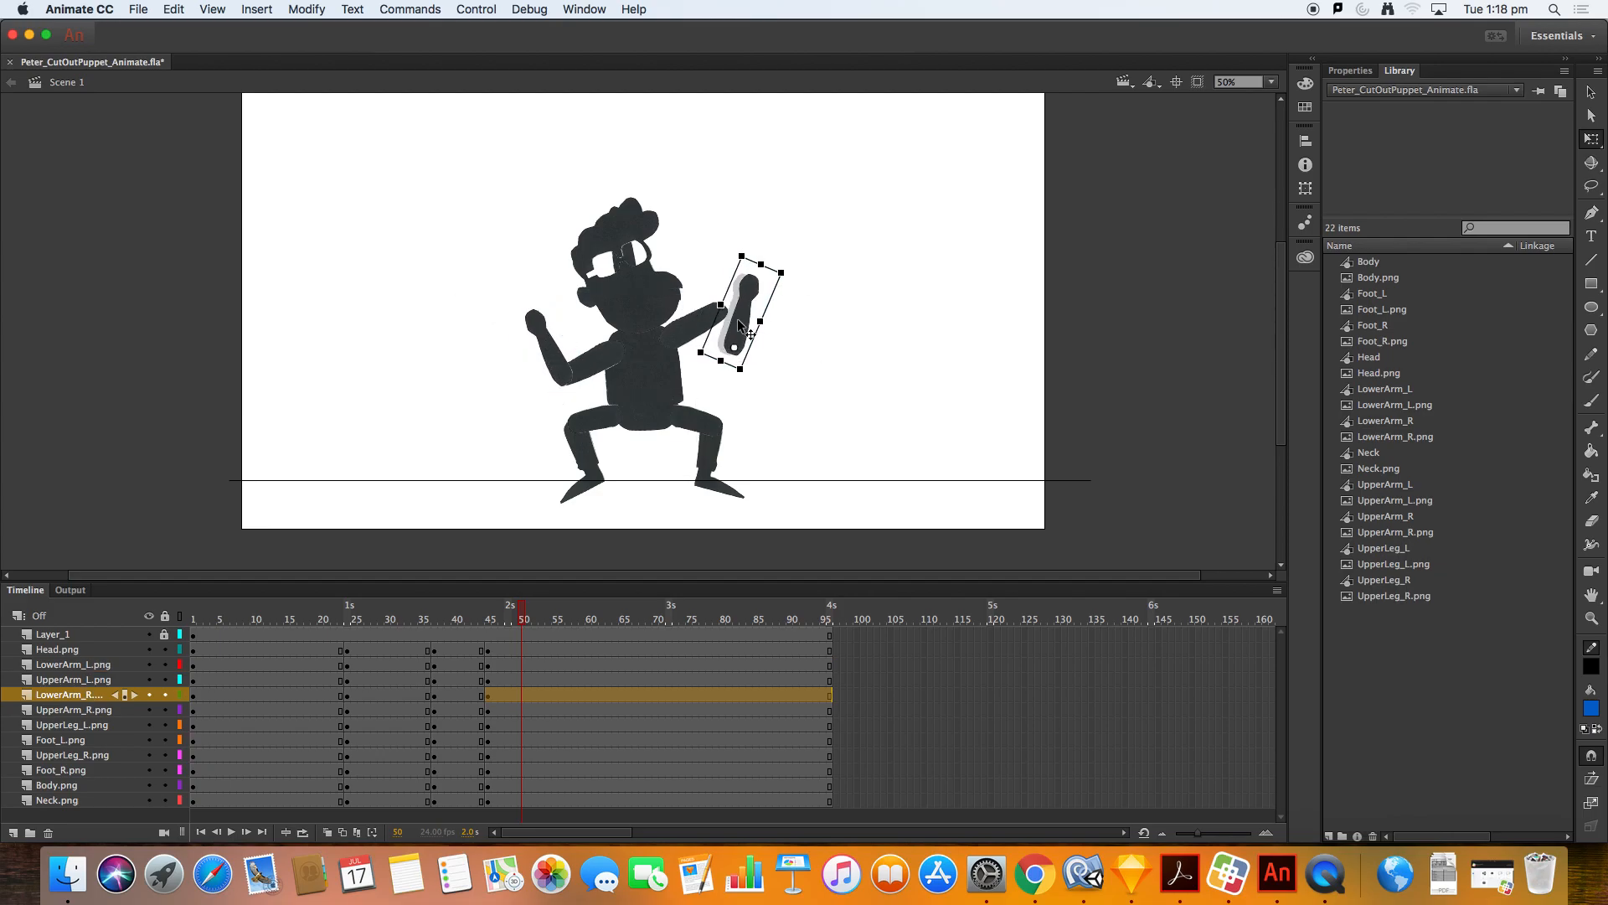
{"action": "left_click", "coordinate": [687, 329]}
{"action": "mouse_move", "coordinate": [744, 333]}
{"action": "left_mouse_down"}
{"action": "mouse_move", "coordinate": [744, 395]}
{"action": "mouse_move", "coordinate": [718, 367]}
{"action": "mouse_move", "coordinate": [745, 365]}
{"action": "mouse_move", "coordinate": [755, 320]}
{"action": "mouse_move", "coordinate": [739, 332]}
{"action": "left_mouse_up"}
{"action": "key", "text": "super+z"}
Step: Reposition the right arm pieces at the shoulder
{"action": "left_click", "coordinate": [646, 300]}
{"action": "mouse_move", "coordinate": [647, 299]}
{"action": "left_mouse_down"}
{"action": "mouse_move", "coordinate": [664, 306]}
{"action": "mouse_move", "coordinate": [671, 287]}
{"action": "mouse_move", "coordinate": [657, 230]}
{"action": "mouse_move", "coordinate": [624, 267]}
{"action": "mouse_move", "coordinate": [643, 329]}
{"action": "left_mouse_up"}
{"action": "left_click_drag", "start_coordinate": [690, 214], "coordinate": [657, 308]}
Step: Rotate both forearms down and outward for the landing pose at frame 50, then scrub to preview
{"action": "mouse_move", "coordinate": [521, 634]}
{"action": "left_mouse_down"}
{"action": "mouse_move", "coordinate": [491, 634]}
{"action": "mouse_move", "coordinate": [523, 635]}
{"action": "mouse_move", "coordinate": [505, 639]}
{"action": "left_mouse_up"}
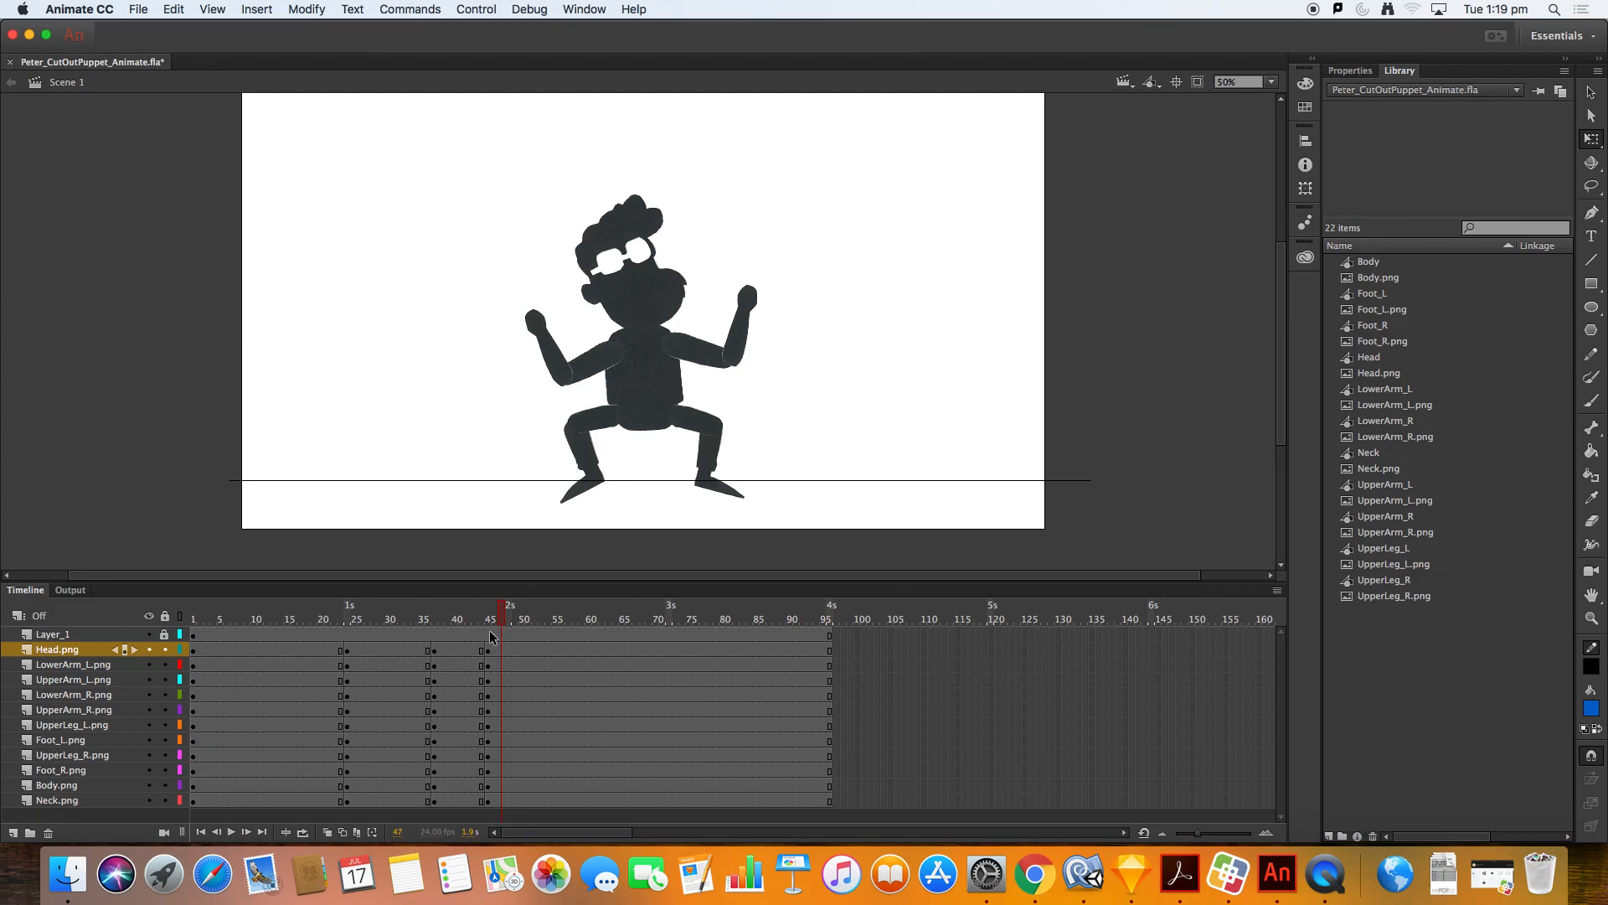
{"action": "mouse_move", "coordinate": [498, 617]}
{"action": "left_mouse_down"}
{"action": "mouse_move", "coordinate": [467, 620]}
{"action": "mouse_move", "coordinate": [525, 622]}
{"action": "left_mouse_up"}
{"action": "left_click", "coordinate": [558, 373]}
{"action": "left_click_drag", "start_coordinate": [546, 291], "coordinate": [529, 432]}
{"action": "left_click", "coordinate": [739, 320]}
{"action": "left_click_drag", "start_coordinate": [794, 287], "coordinate": [805, 482]}
{"action": "left_click_drag", "start_coordinate": [751, 375], "coordinate": [741, 374]}
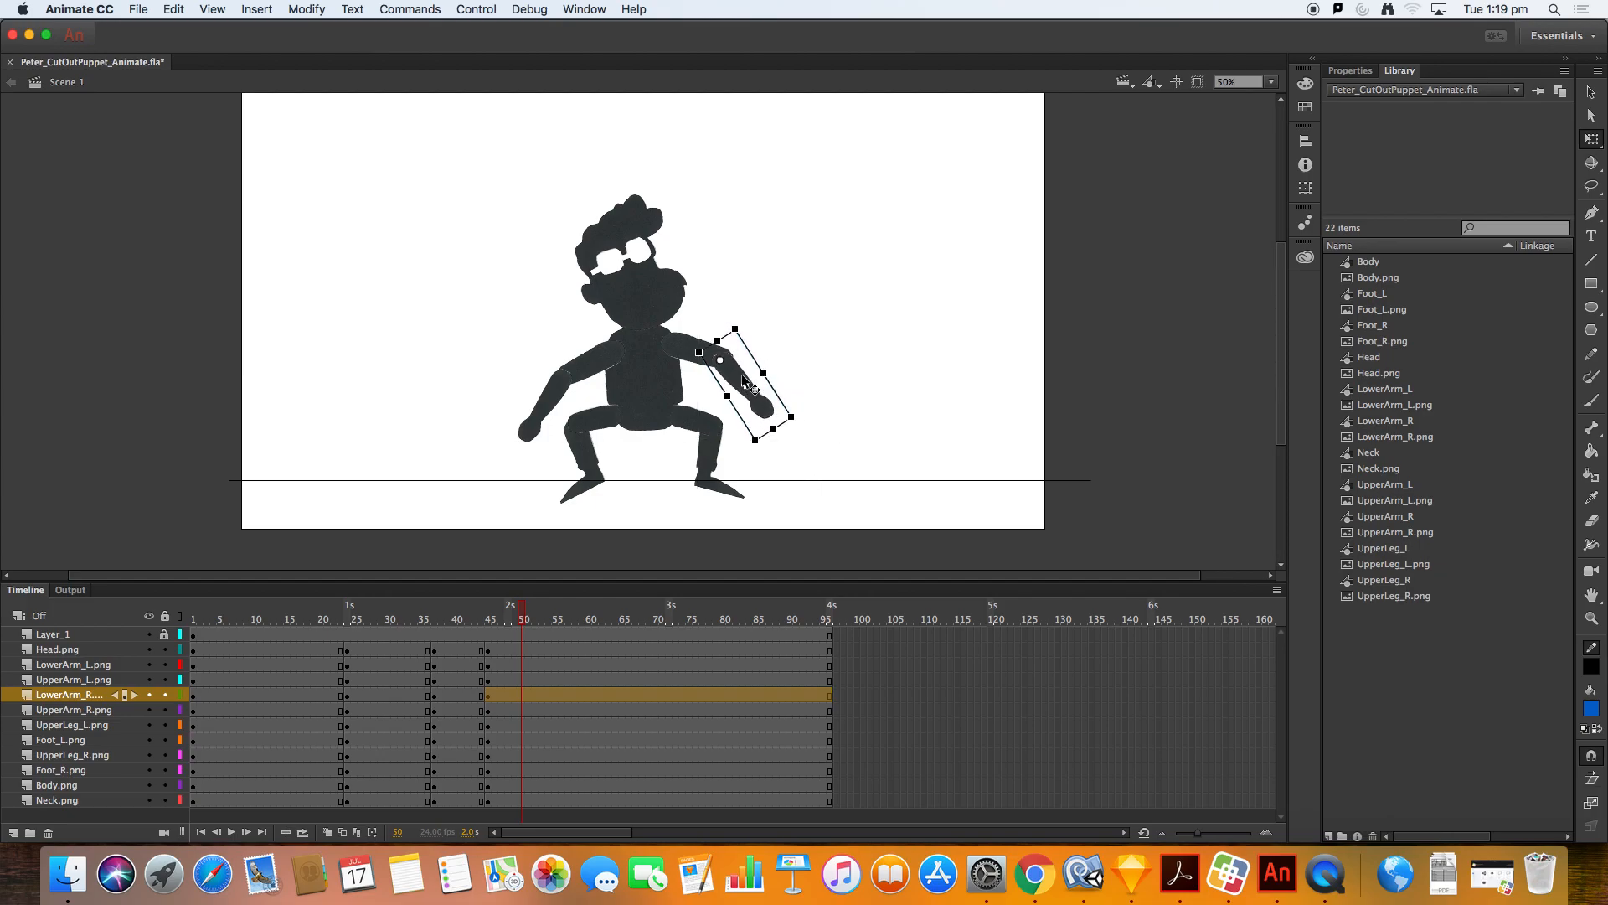
{"action": "mouse_move", "coordinate": [499, 620]}
{"action": "left_mouse_down"}
{"action": "mouse_move", "coordinate": [475, 626]}
{"action": "mouse_move", "coordinate": [502, 628]}
{"action": "left_mouse_up"}
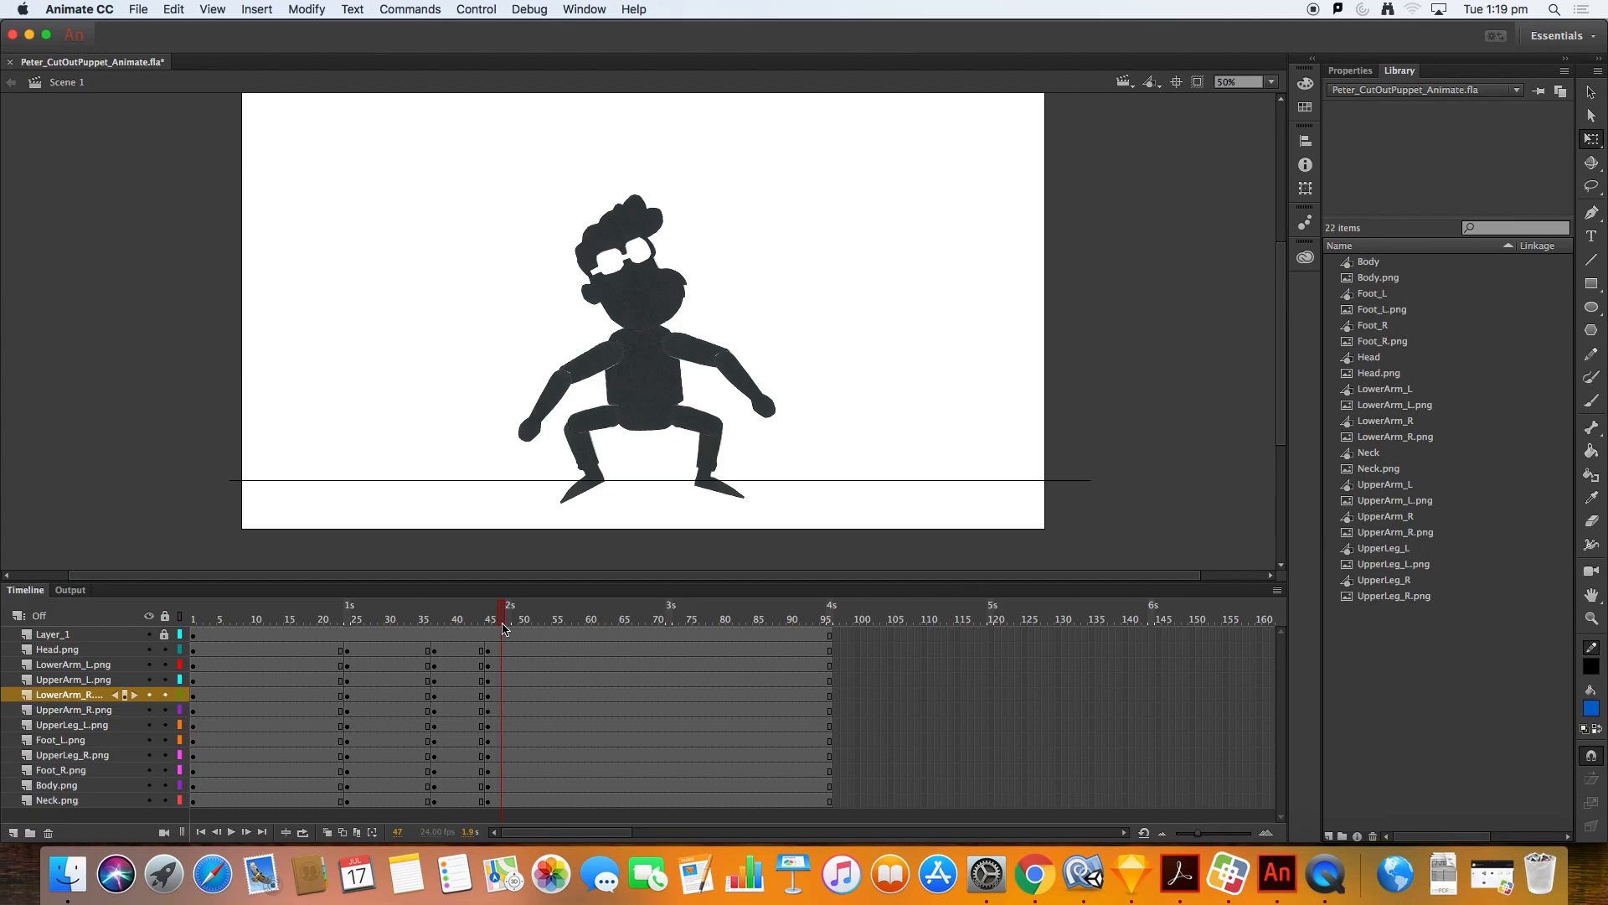
Step: Insert blank keyframes at frame 56 on all the puppet's body-part layers
{"action": "left_click", "coordinate": [295, 614]}
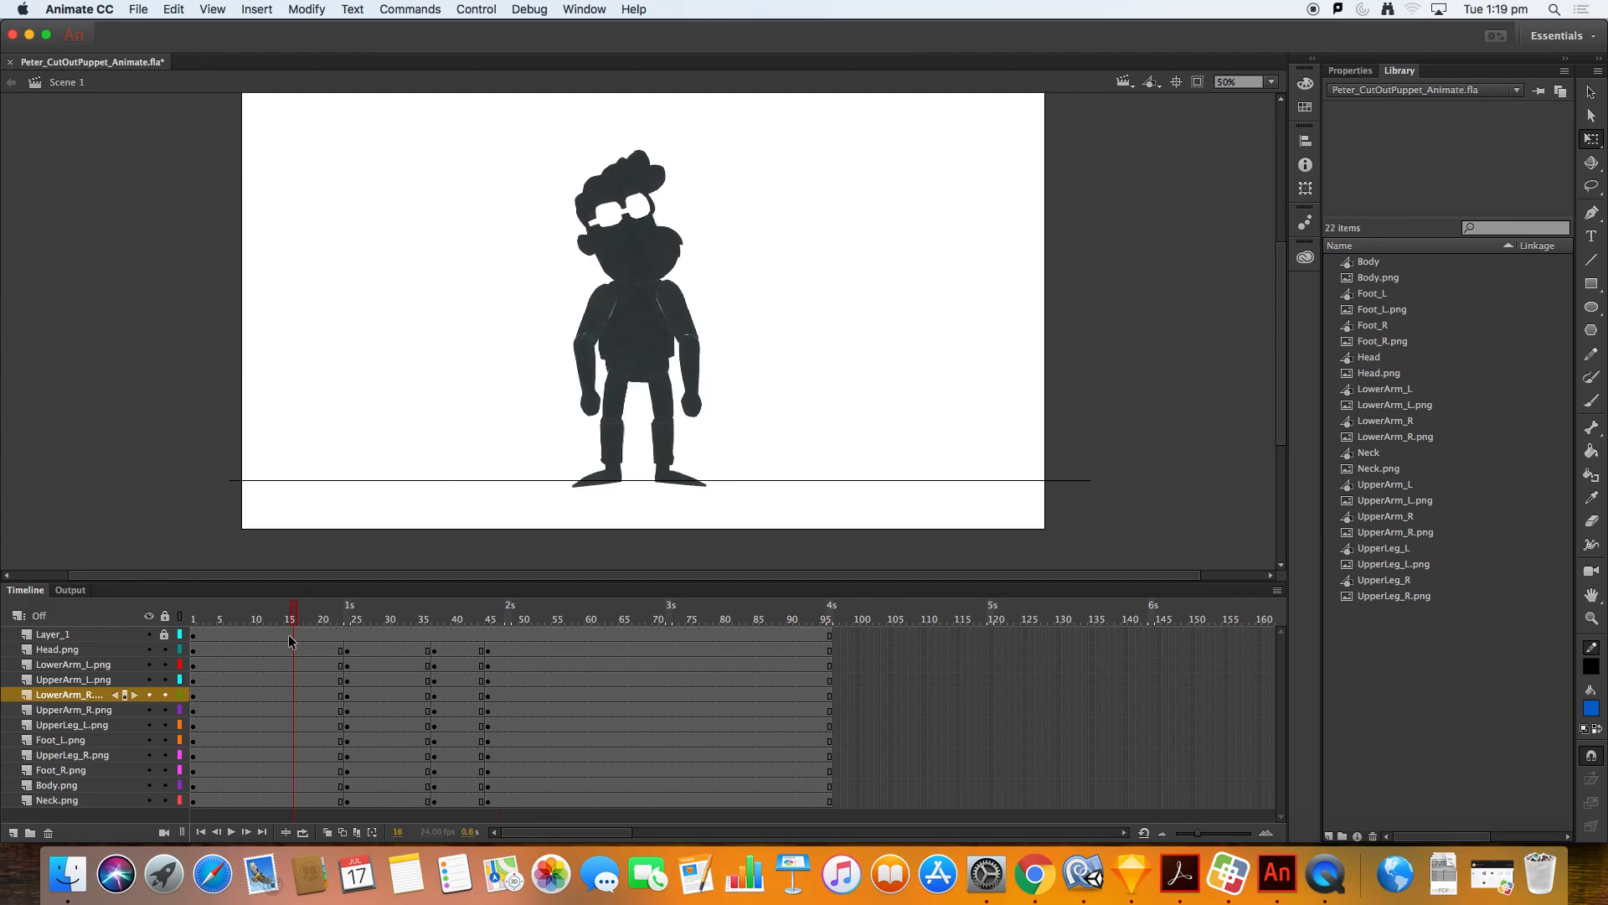
{"action": "left_click", "coordinate": [290, 649]}
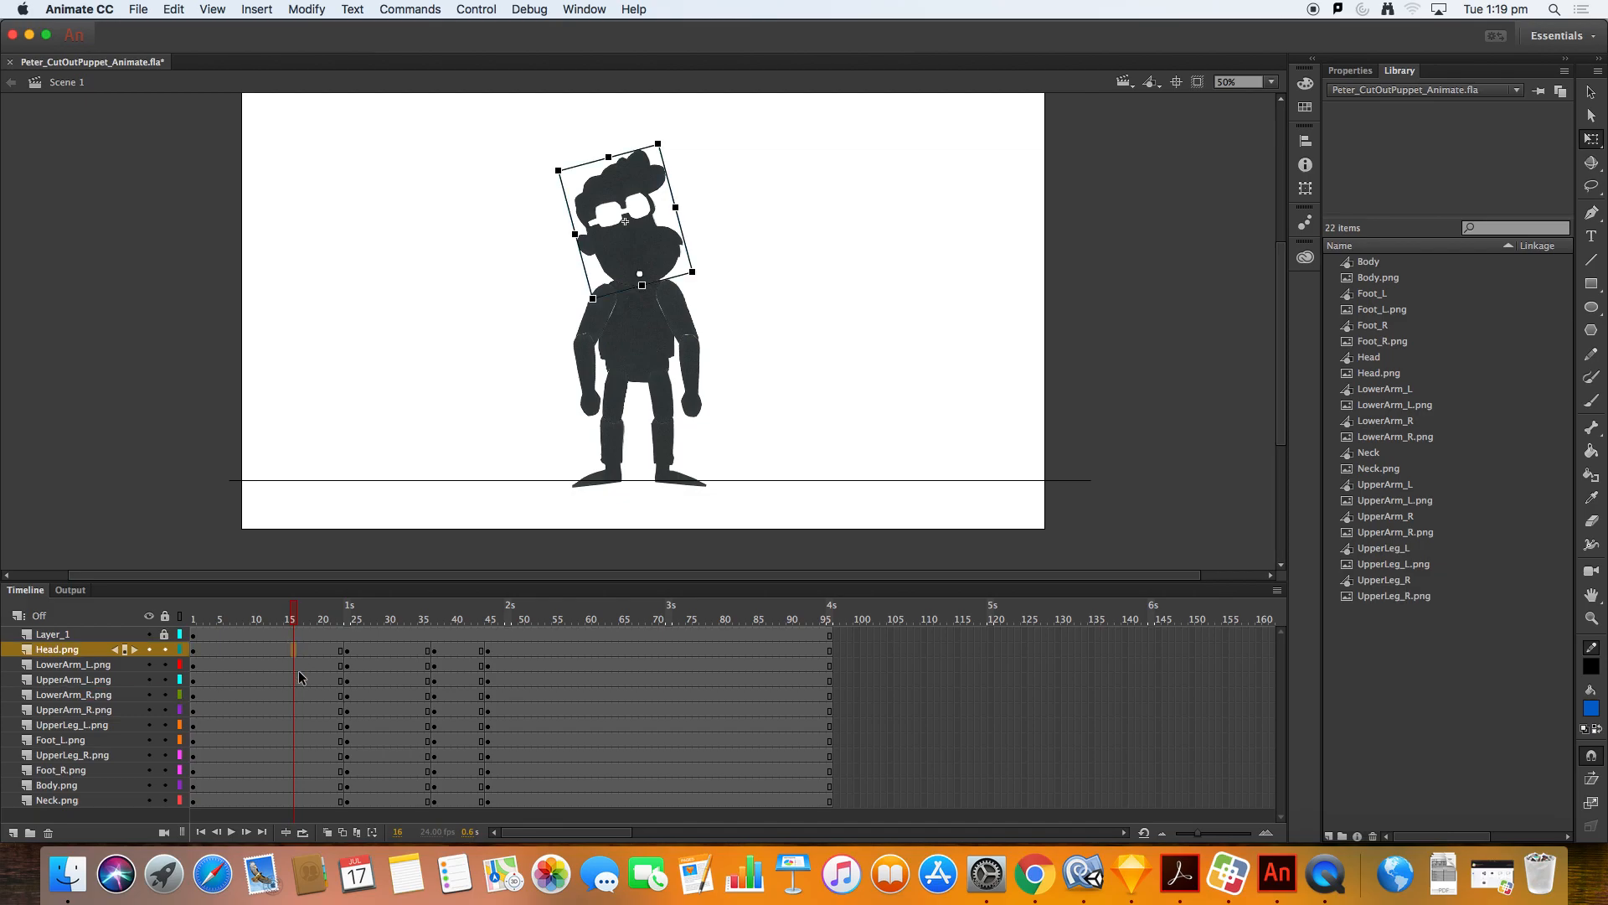
{"action": "left_click", "coordinate": [297, 801], "text": "shift"}
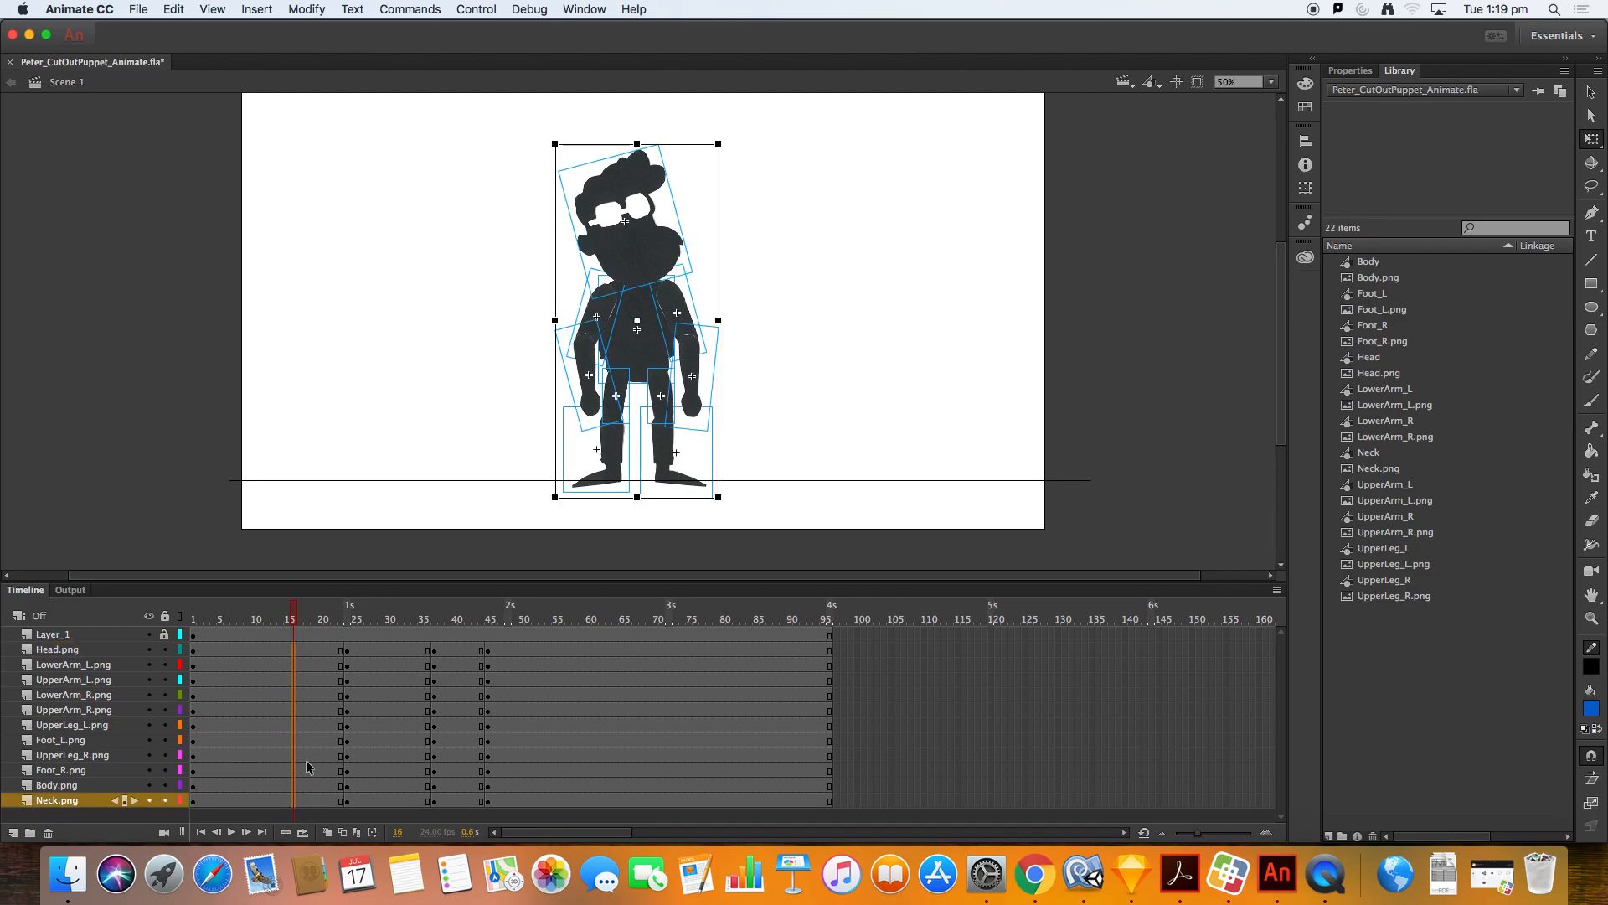
{"action": "left_click_drag", "start_coordinate": [540, 616], "coordinate": [601, 618]}
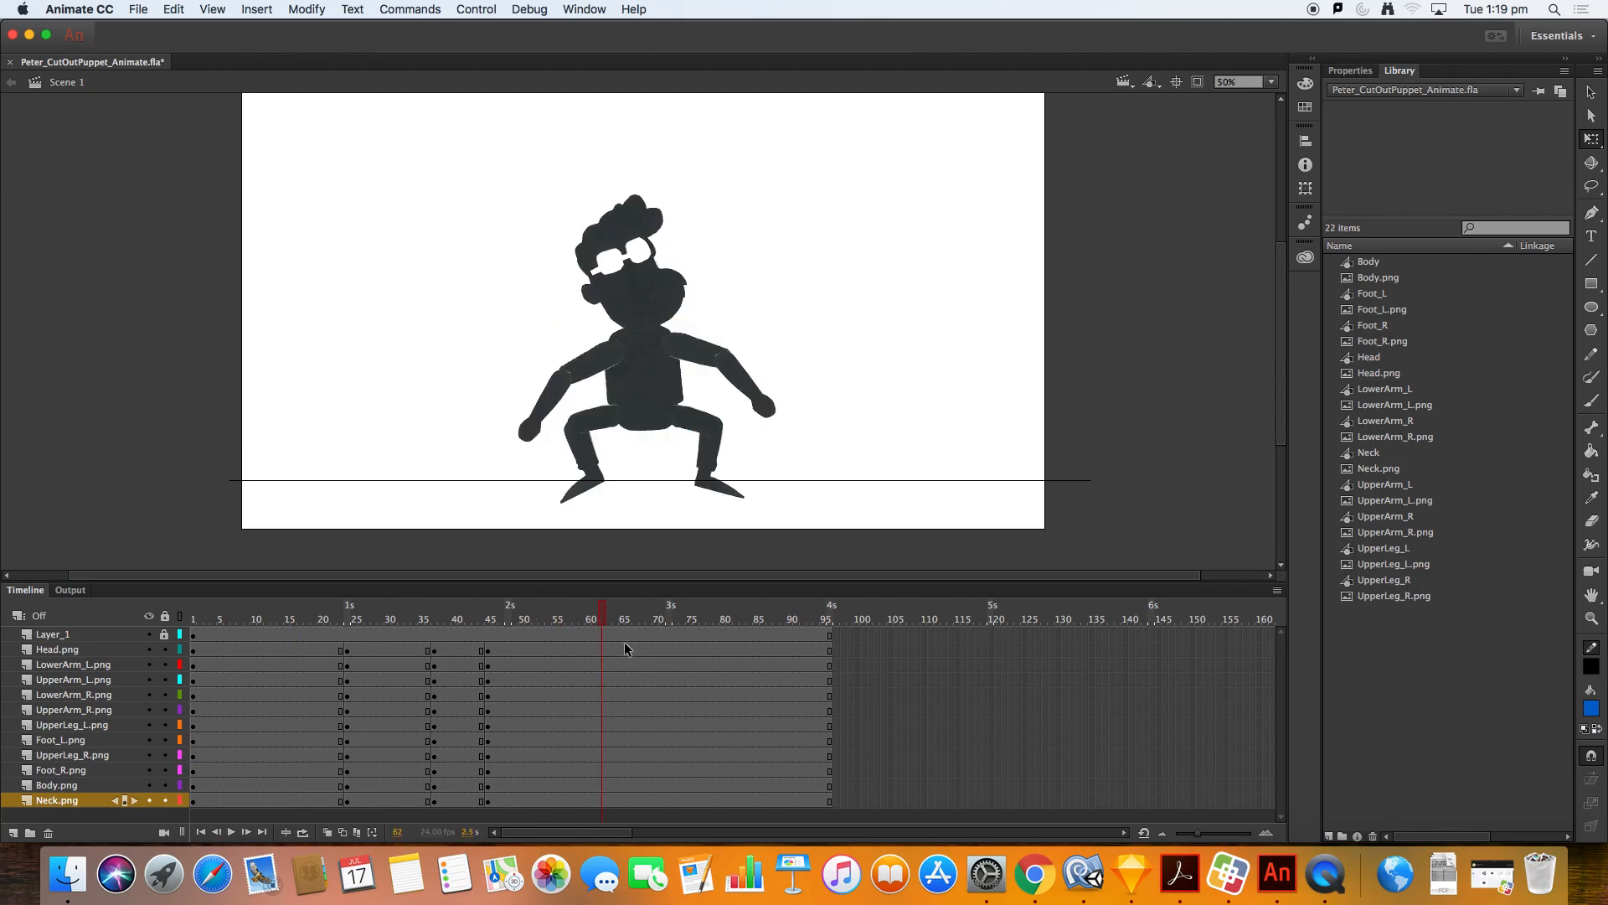
{"action": "left_click", "coordinate": [560, 650]}
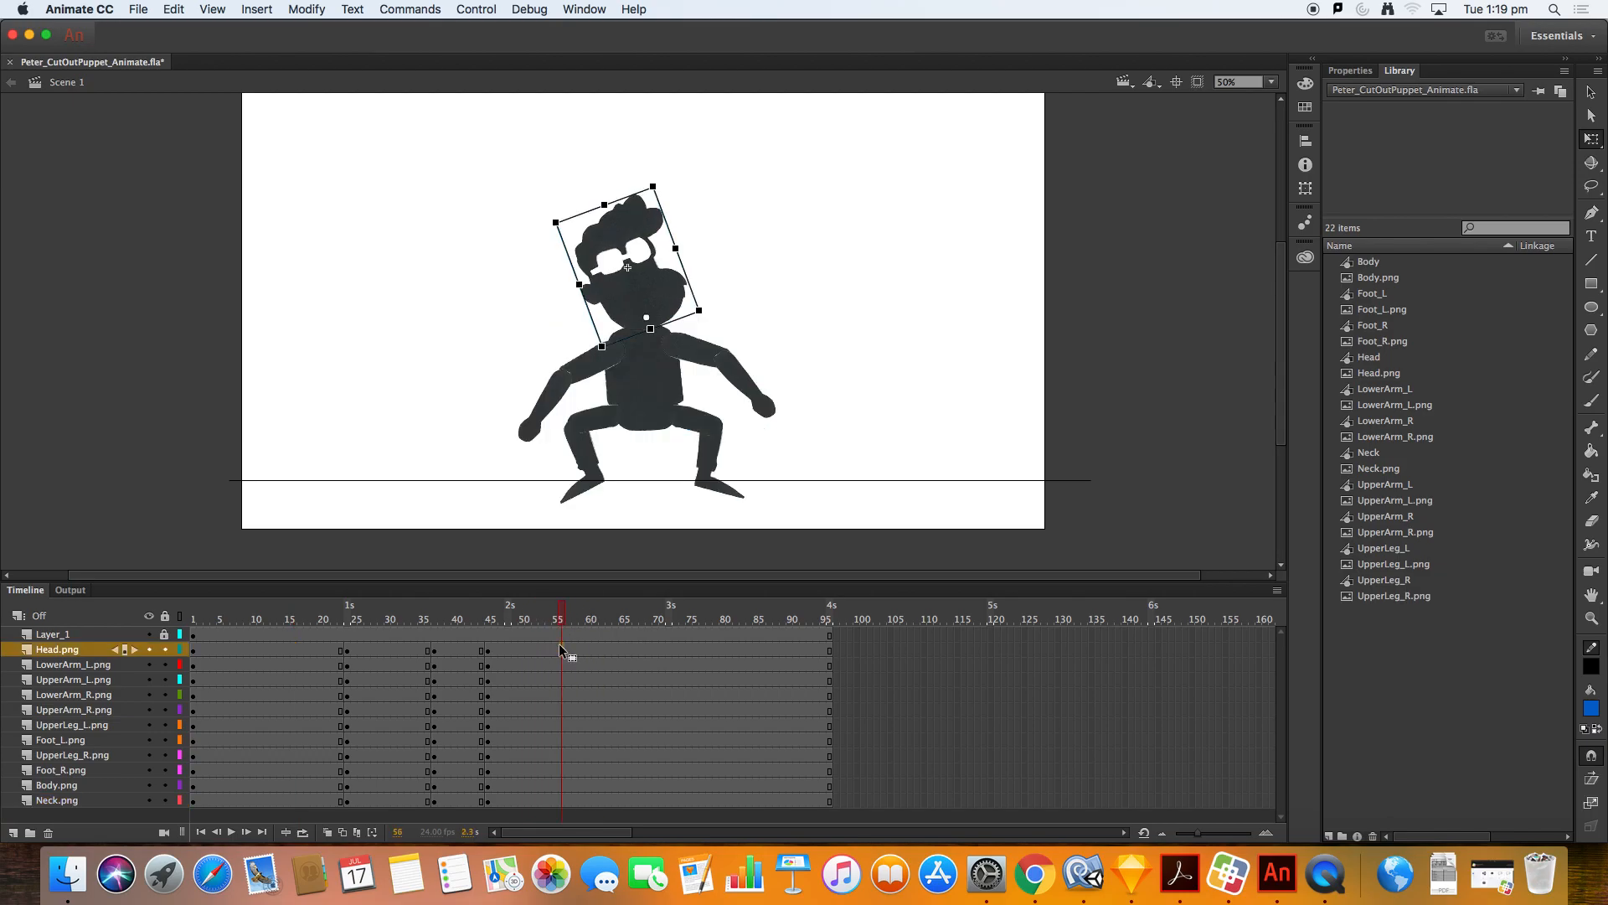
{"action": "left_click", "coordinate": [563, 802], "text": "shift"}
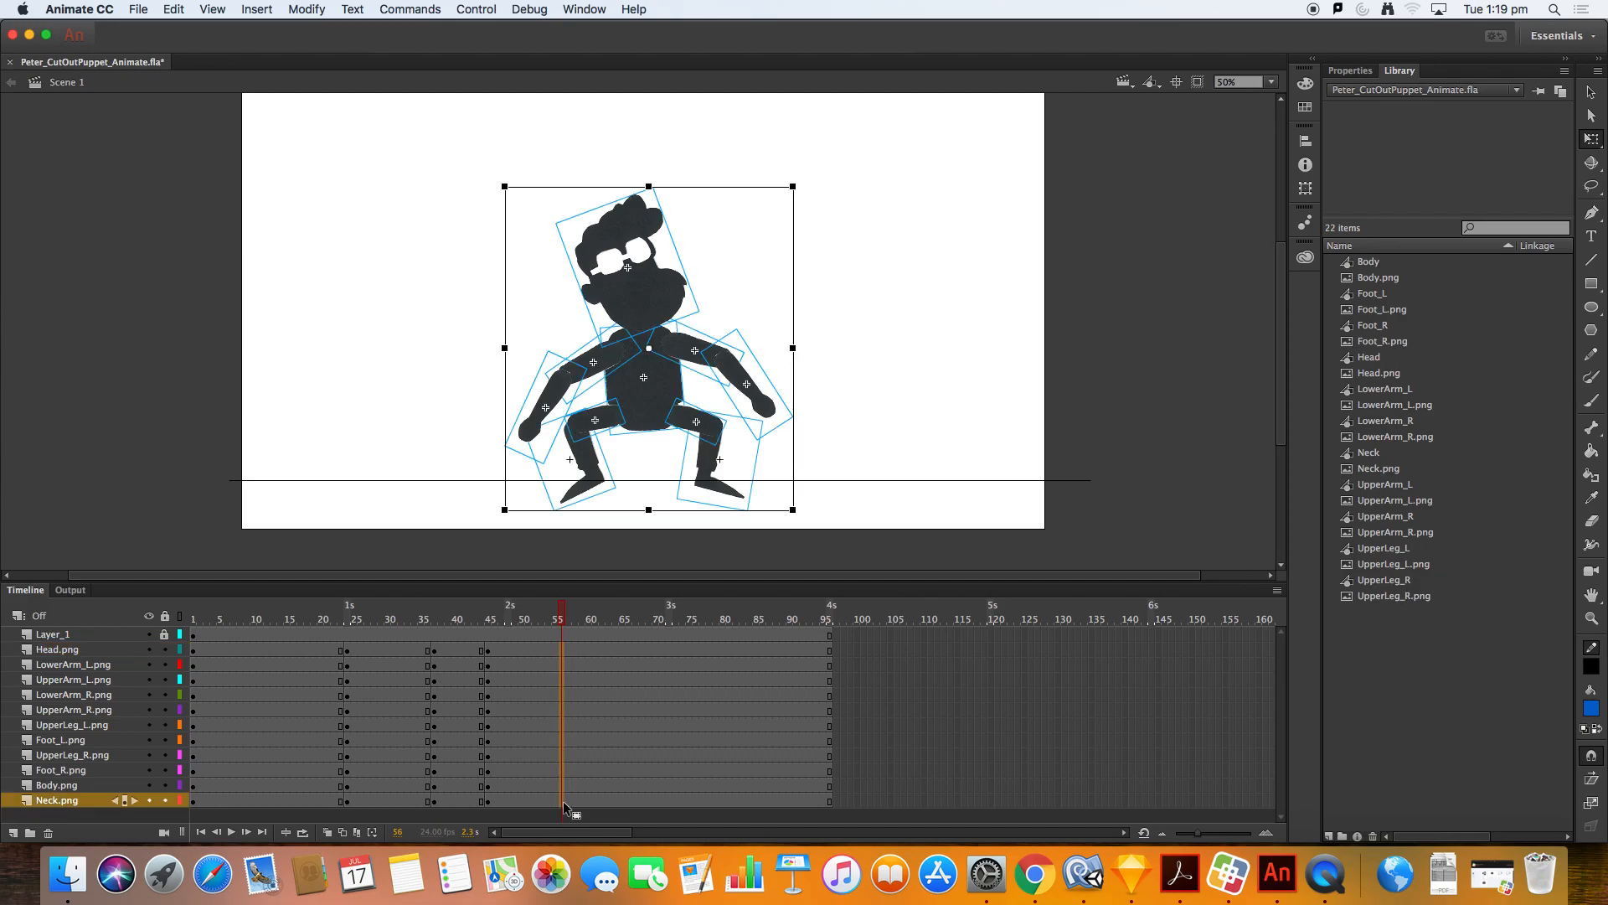
{"action": "right_click", "coordinate": [563, 802]}
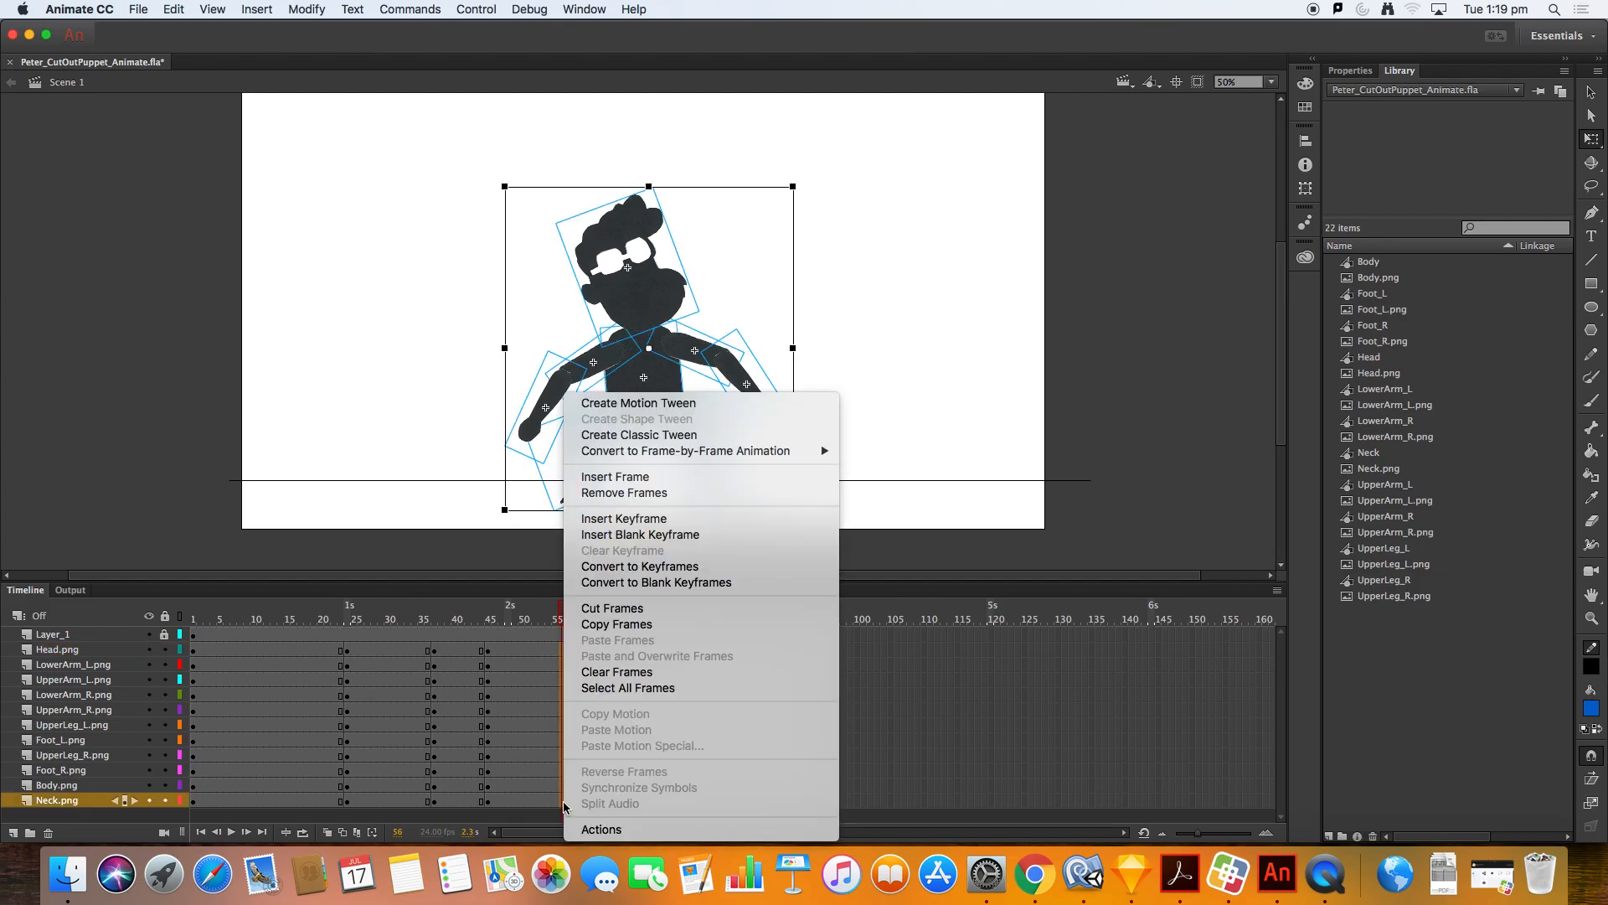
{"action": "left_click", "coordinate": [666, 536]}
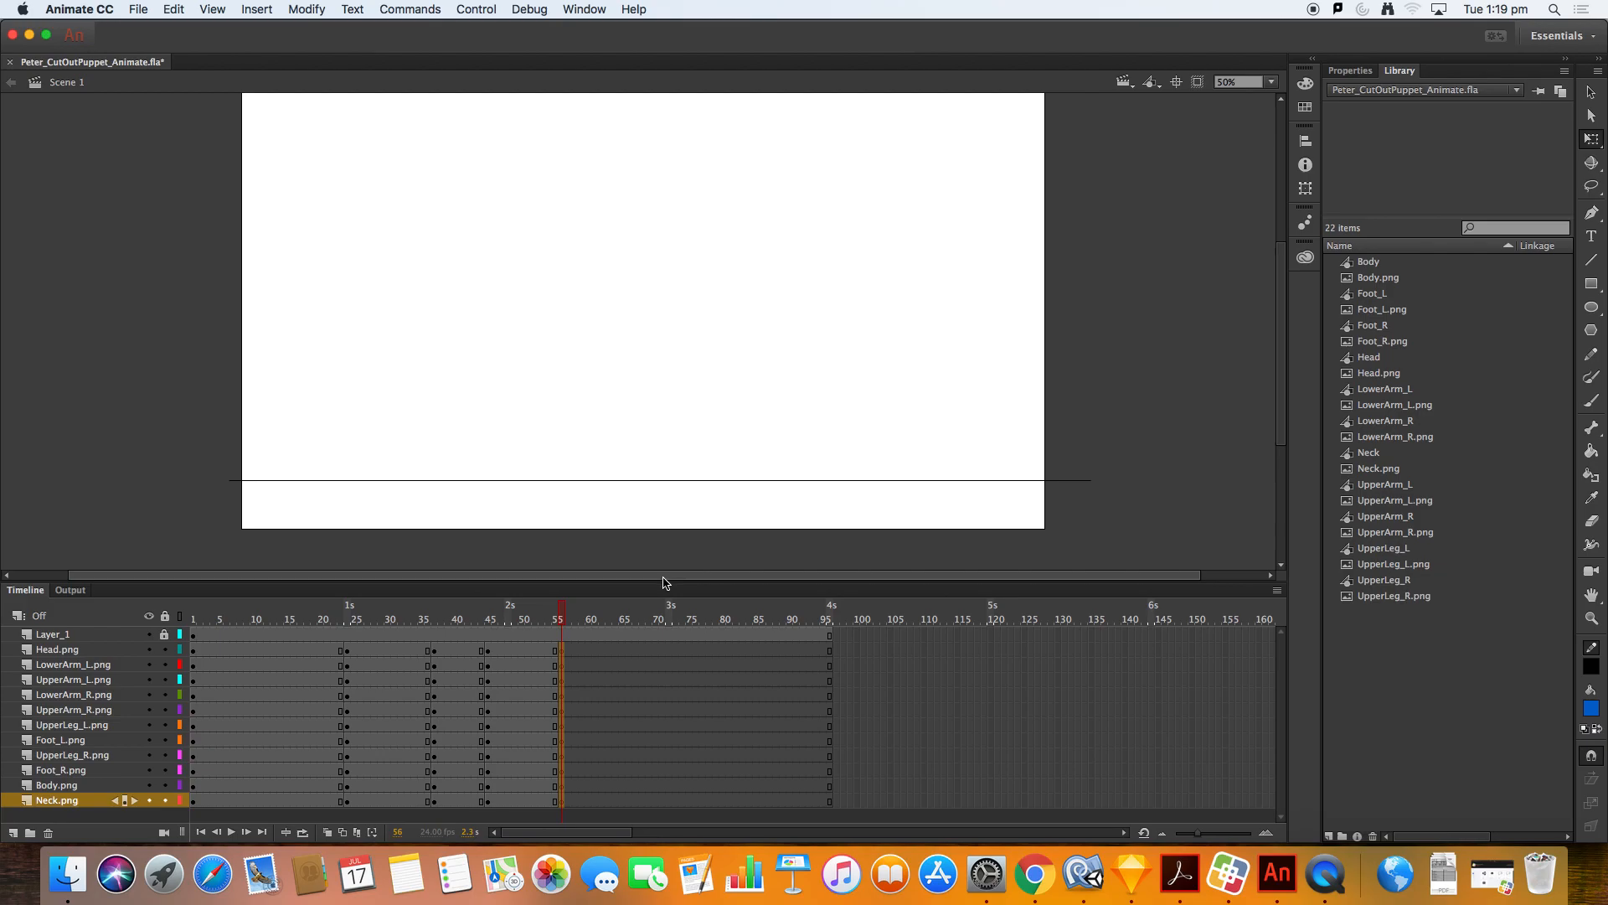
Step: Copy the head from the standing pose at frame 21 and paste it in place at frame 56
{"action": "key", "text": "super+v"}
{"action": "key", "text": "super+z"}
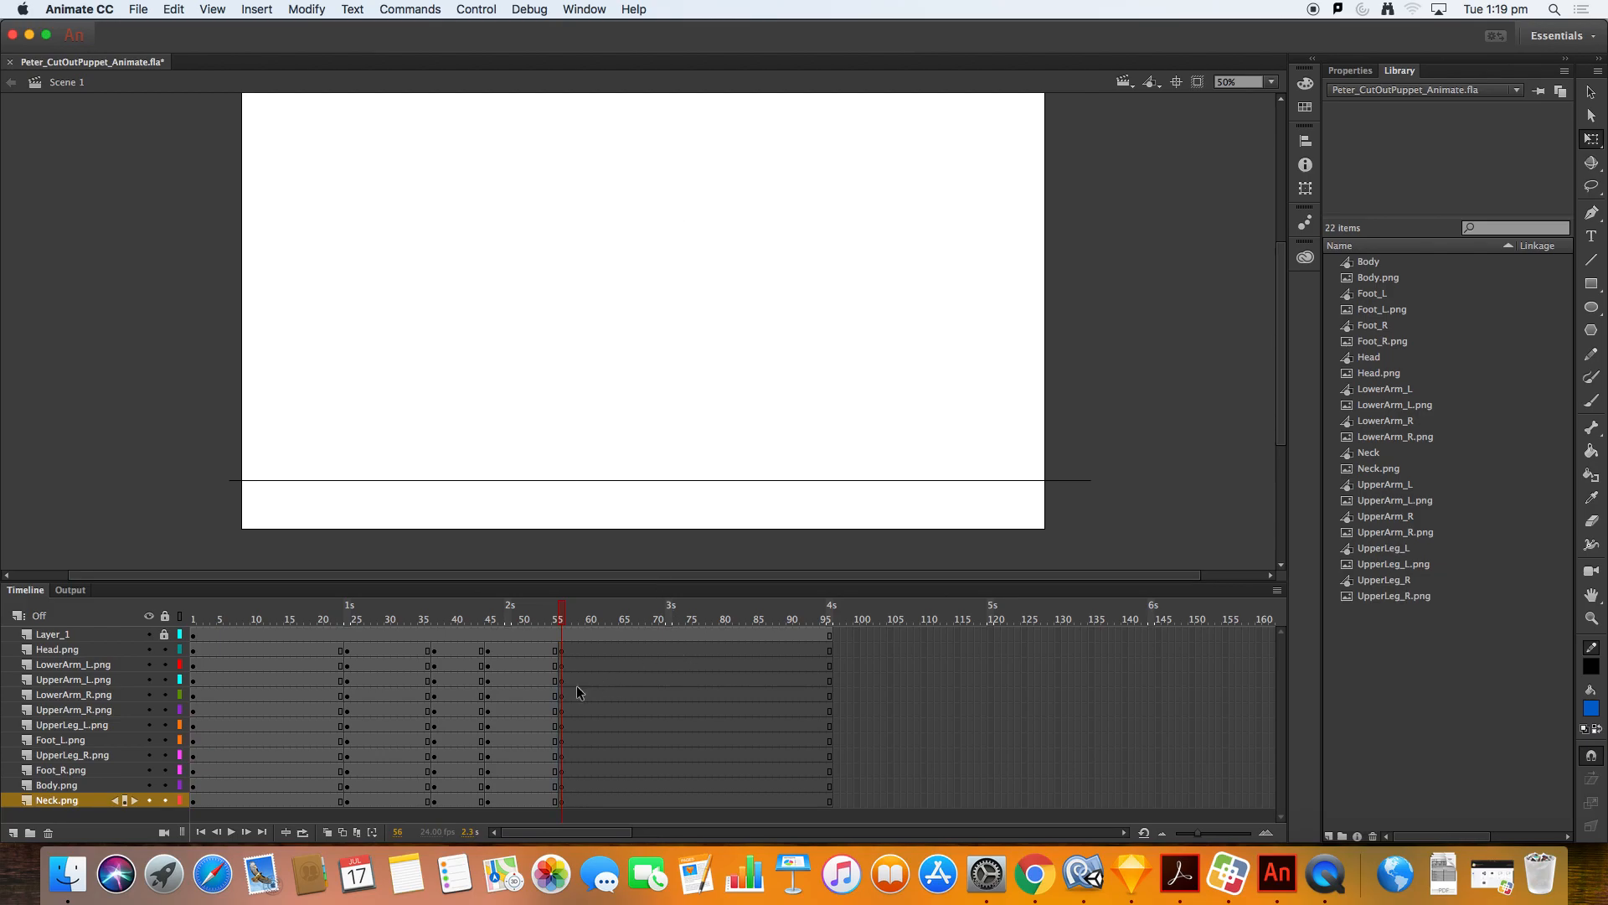
{"action": "left_click", "coordinate": [329, 651]}
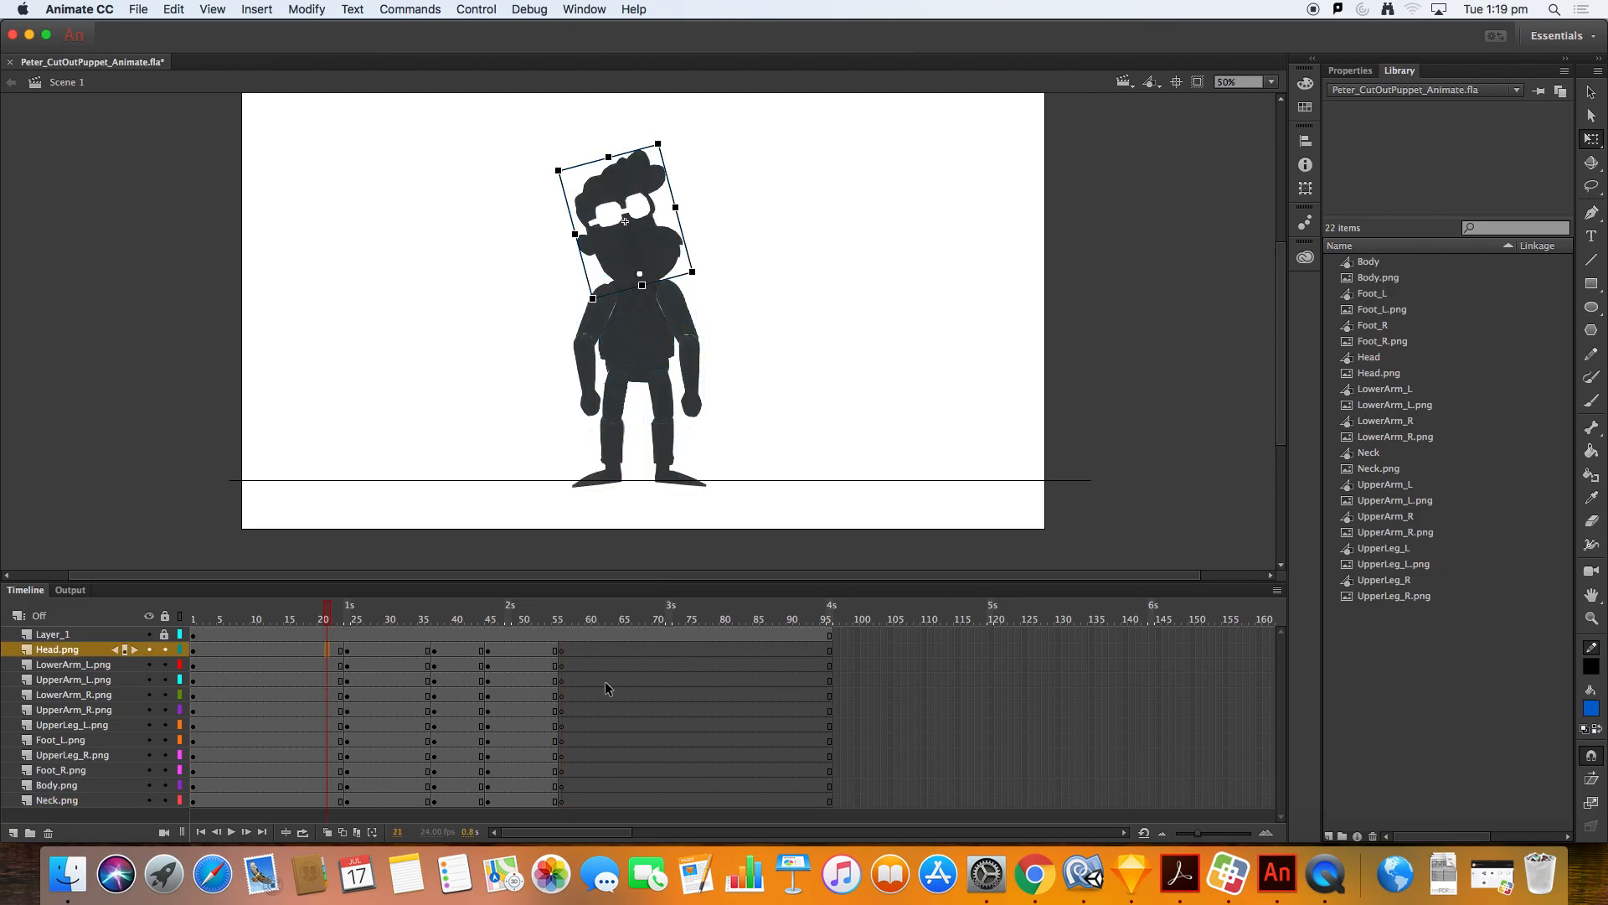
{"action": "left_click", "coordinate": [565, 651]}
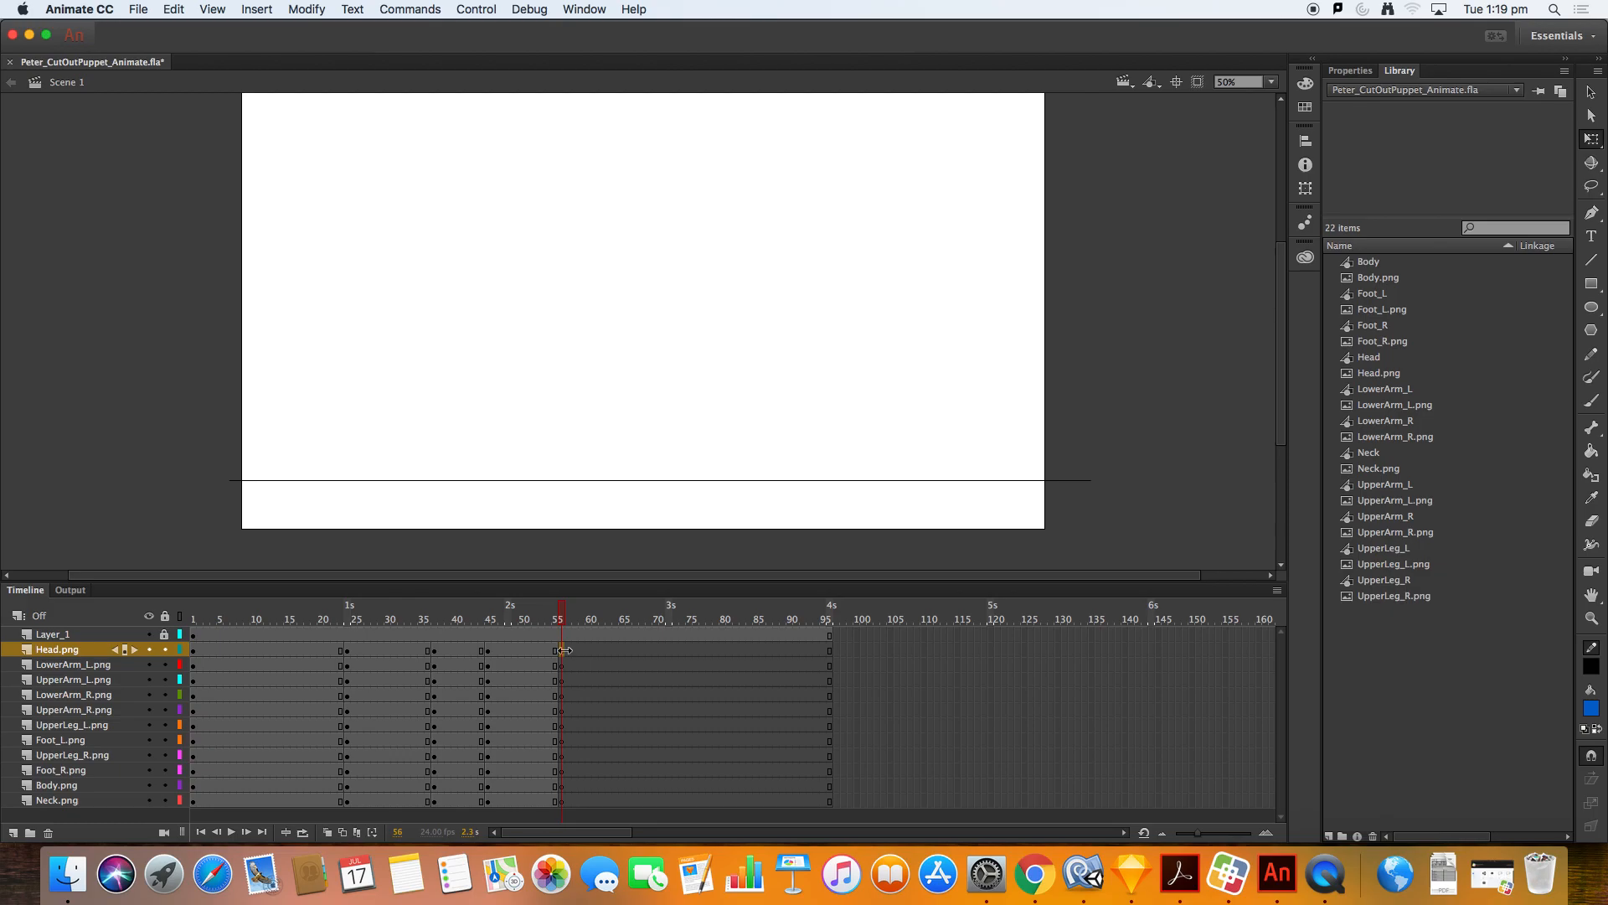
{"action": "key", "text": "super+shift+v"}
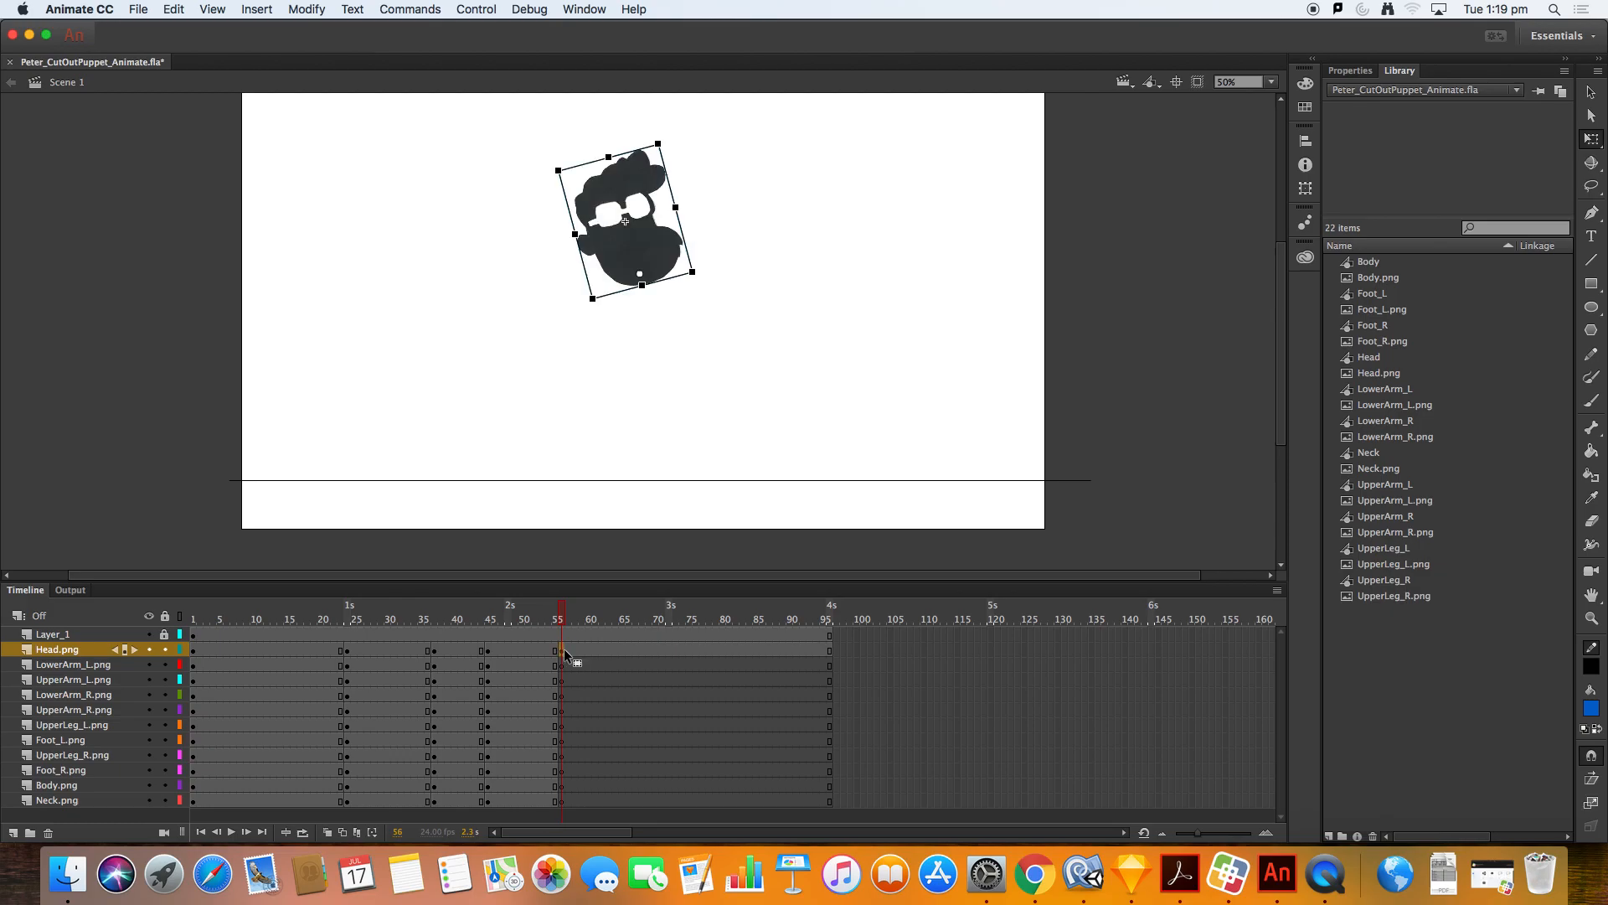
{"action": "left_click", "coordinate": [333, 651]}
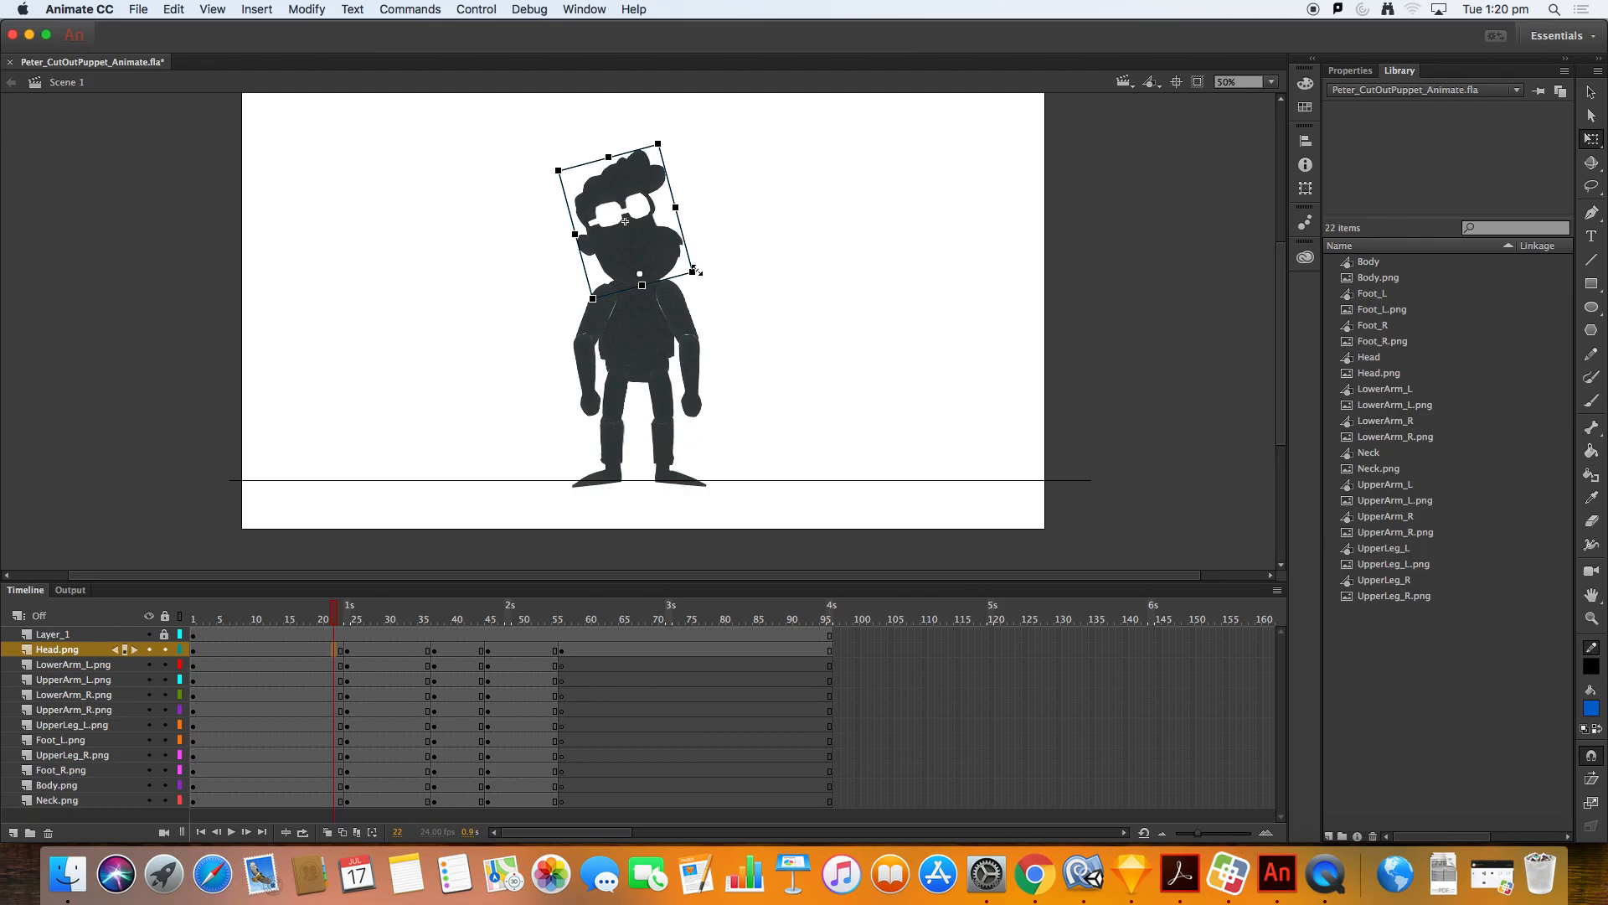
{"action": "left_click", "coordinate": [568, 651]}
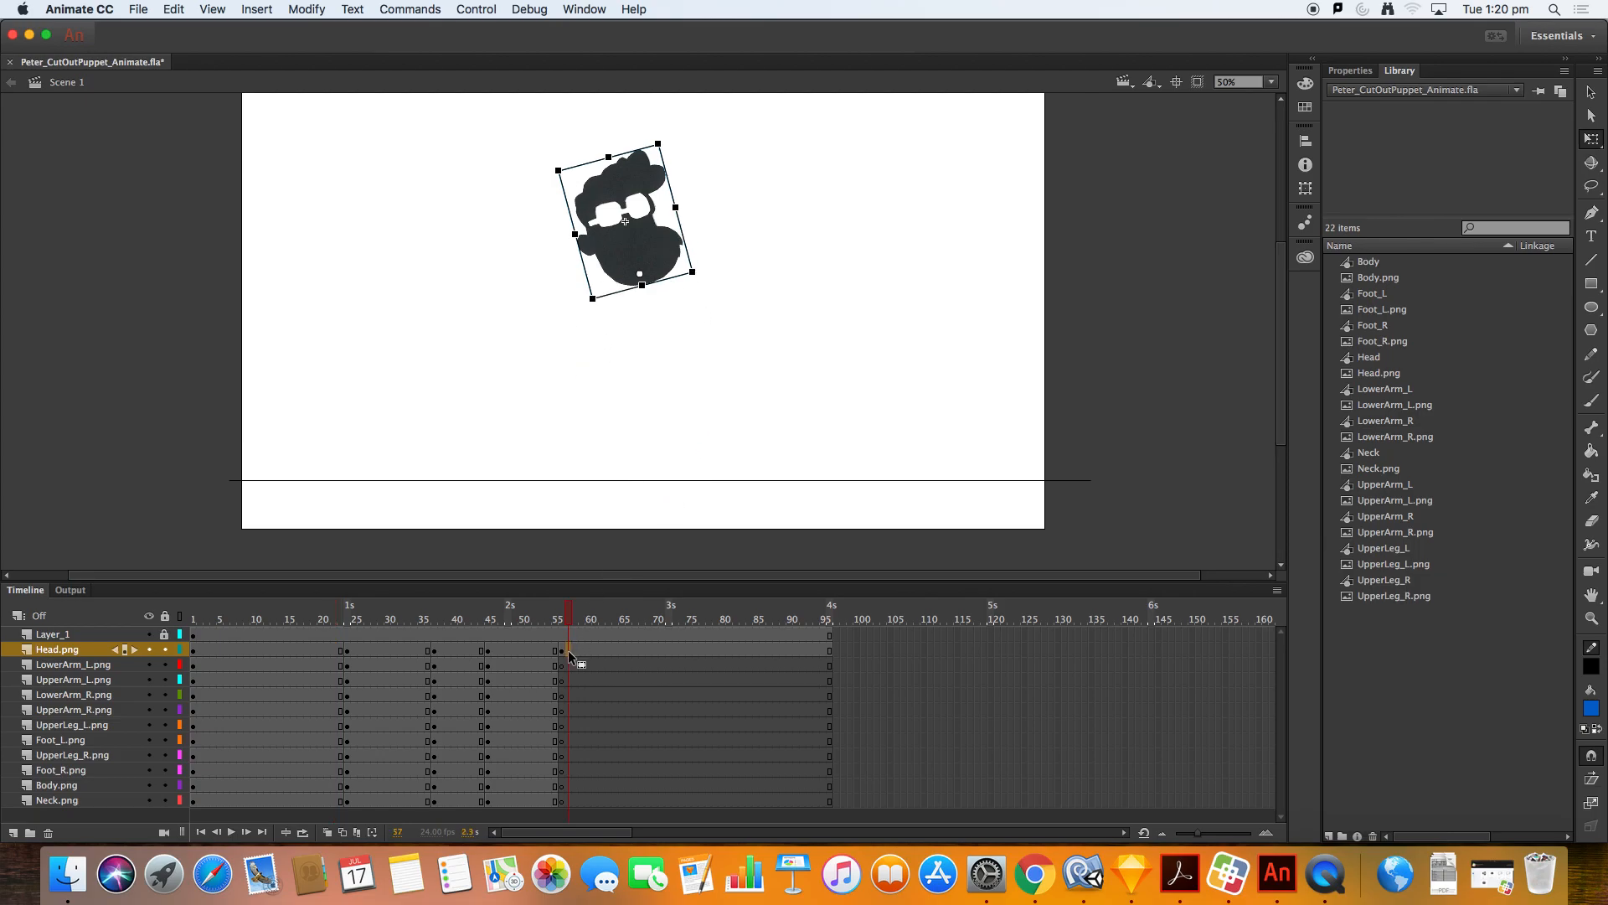
{"action": "key", "text": "Delete"}
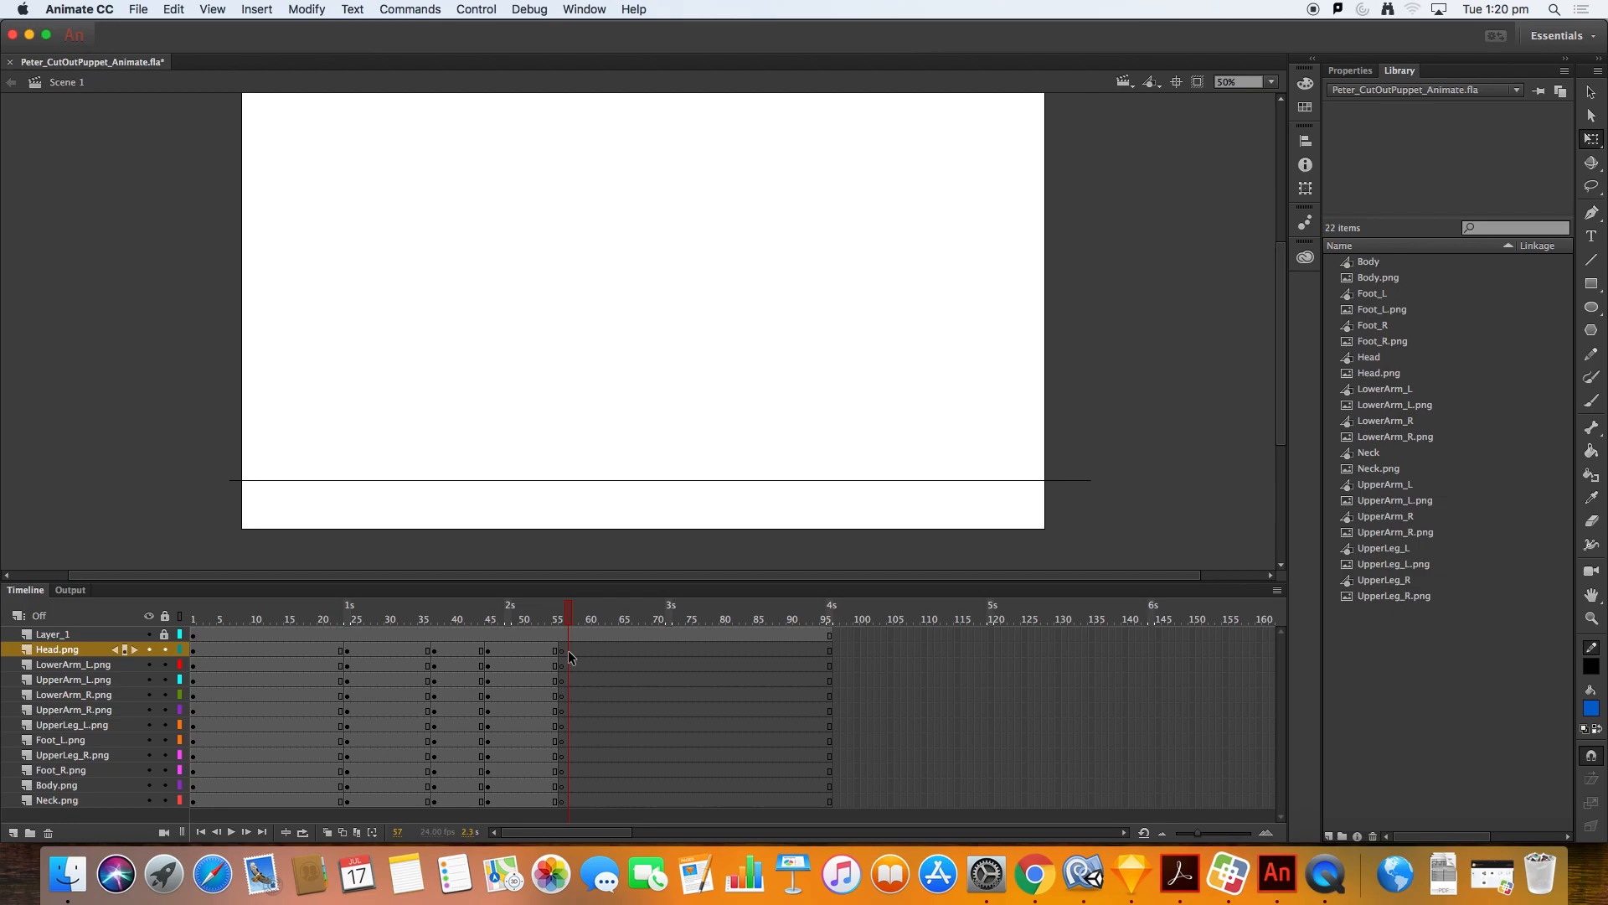
{"action": "key", "text": "ctrl+z"}
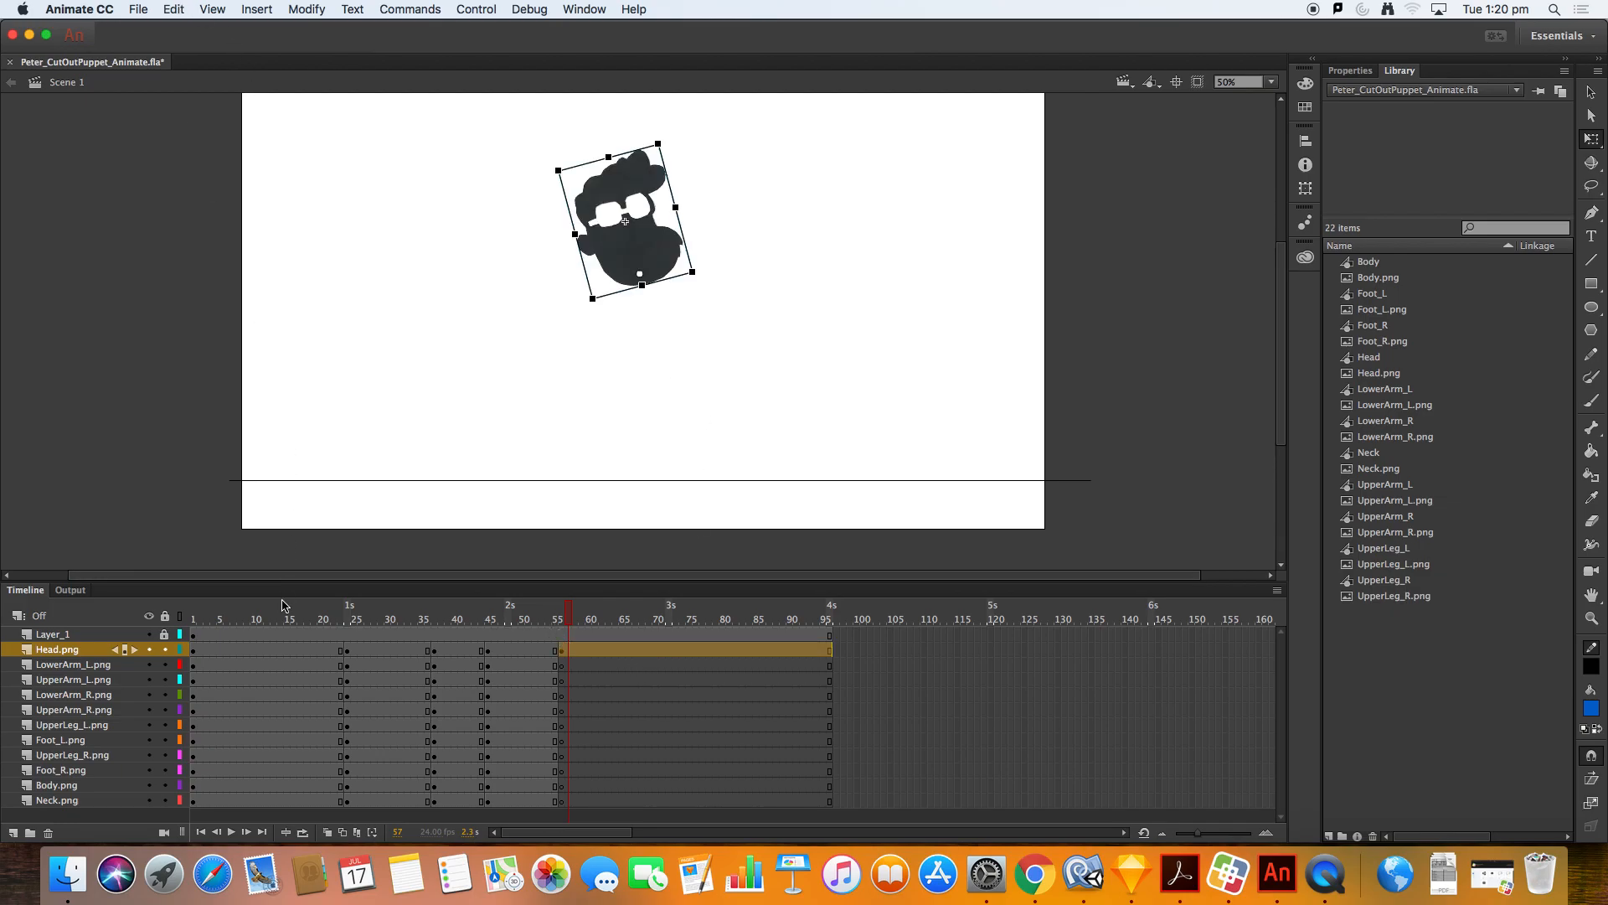
Step: Copy the left lower arm from frame 21 and paste it in place at frame 56
{"action": "left_click", "coordinate": [326, 670]}
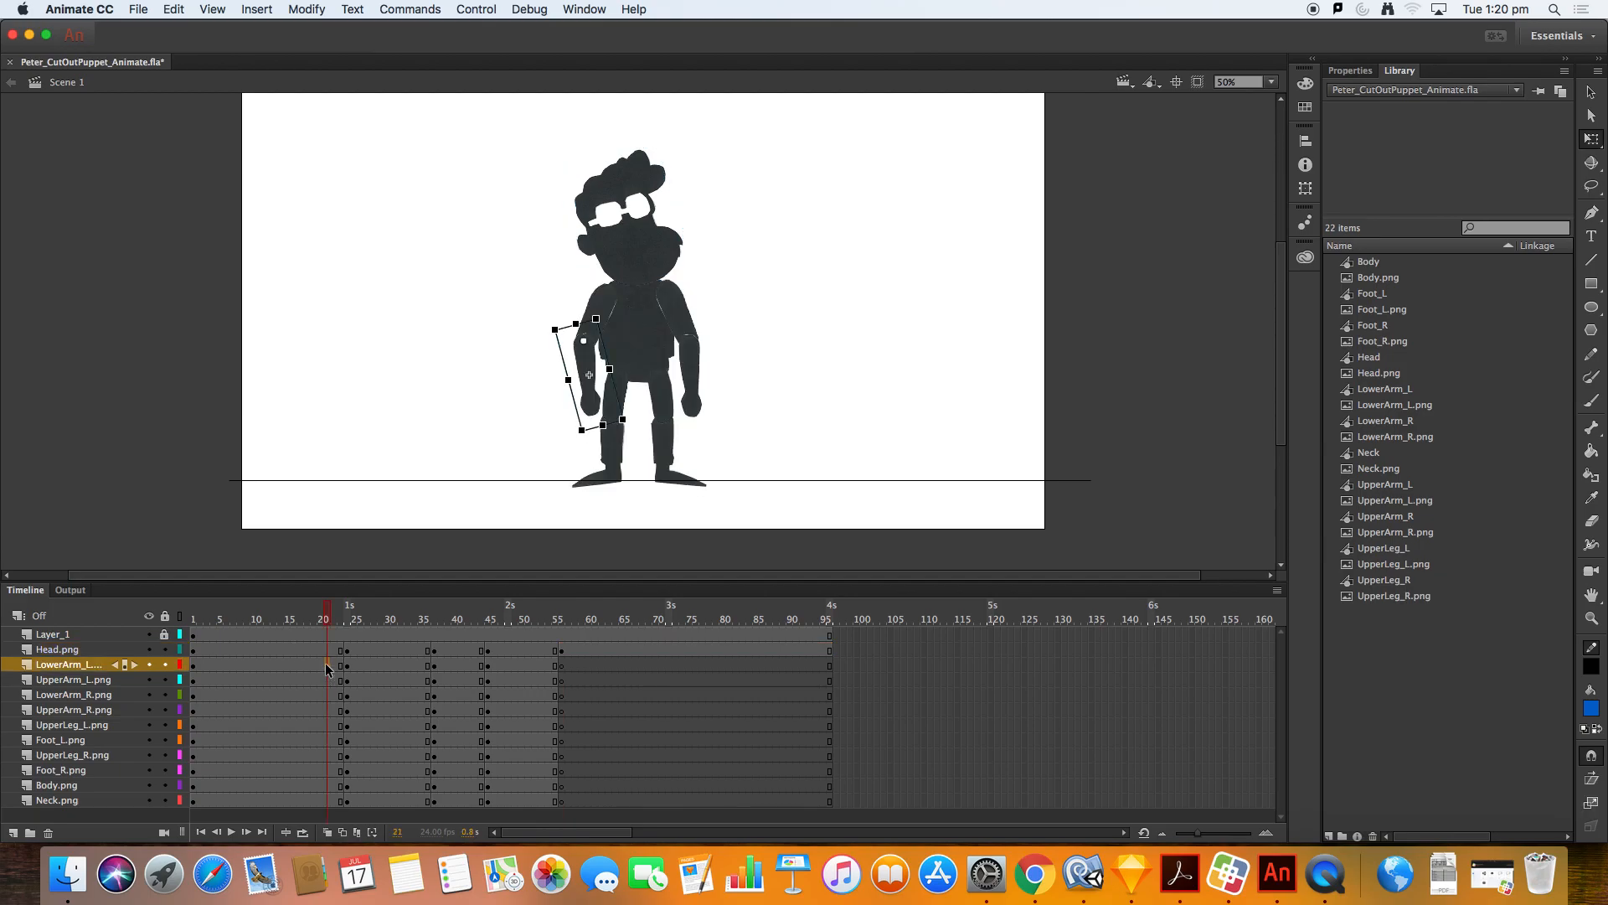
{"action": "left_click", "coordinate": [184, 9]}
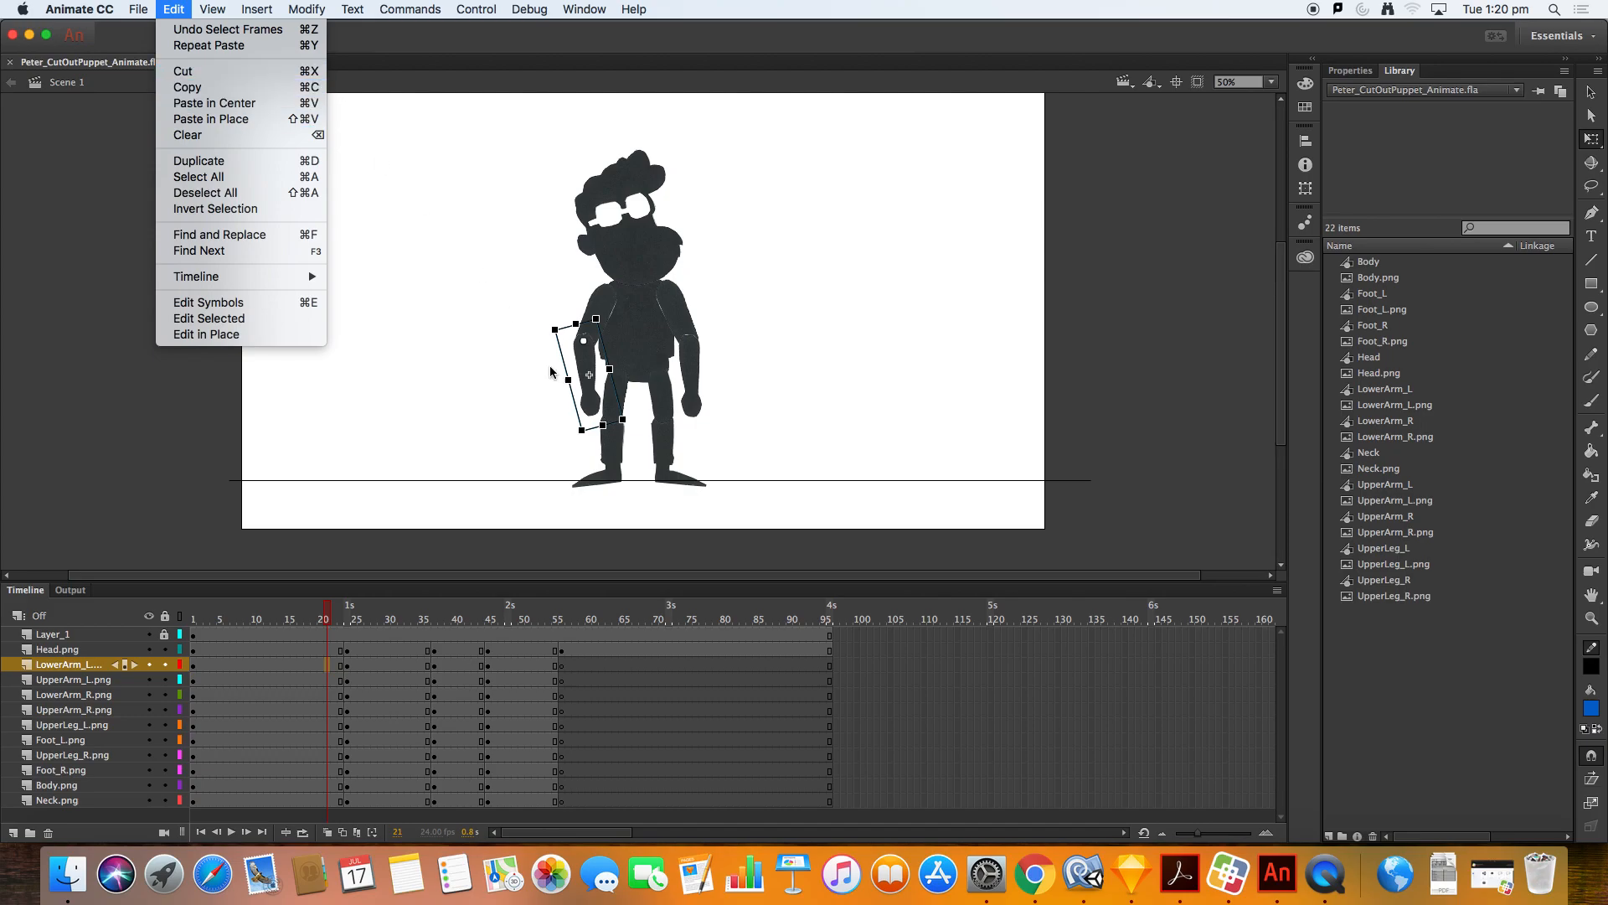
{"action": "left_click", "coordinate": [600, 598]}
{"action": "left_click", "coordinate": [566, 670]}
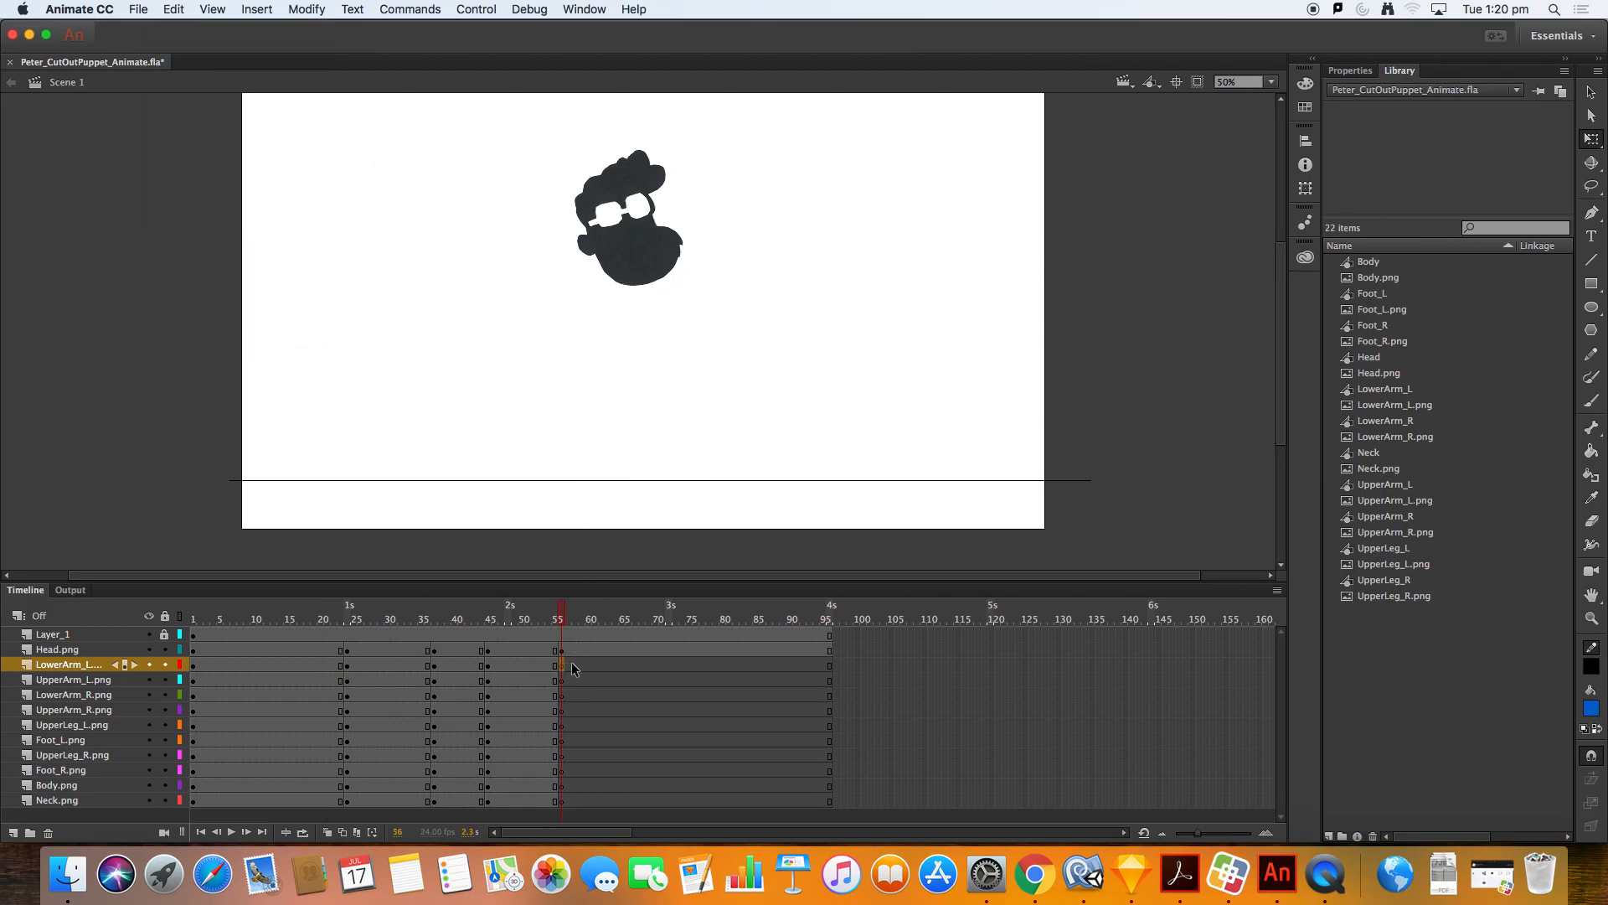
{"action": "left_click", "coordinate": [174, 7]}
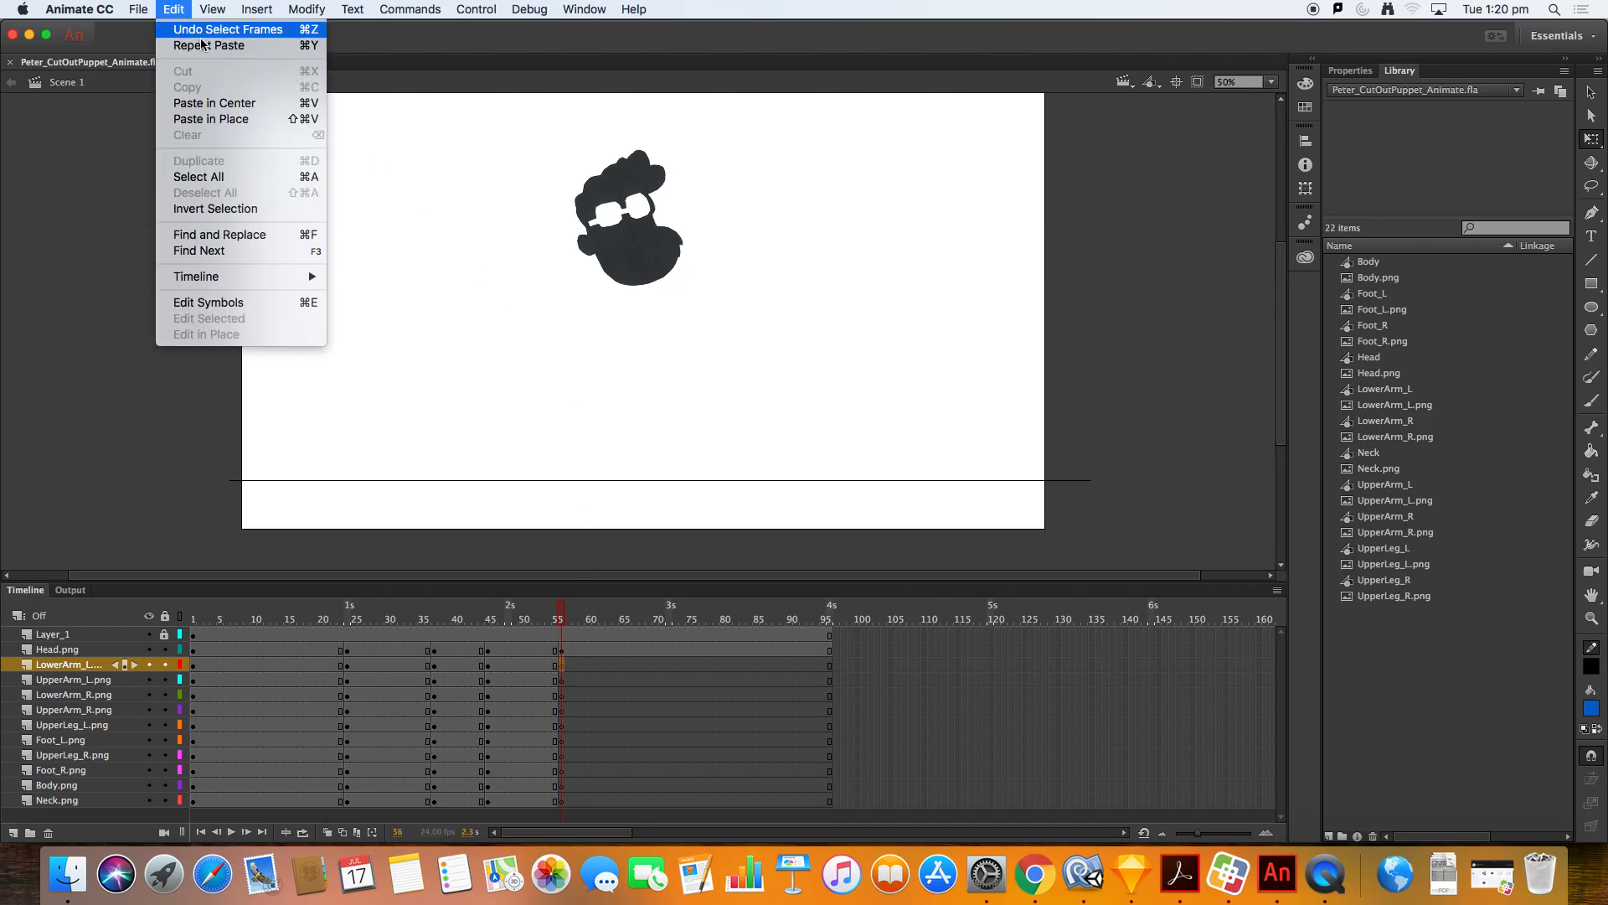
{"action": "left_click", "coordinate": [259, 119]}
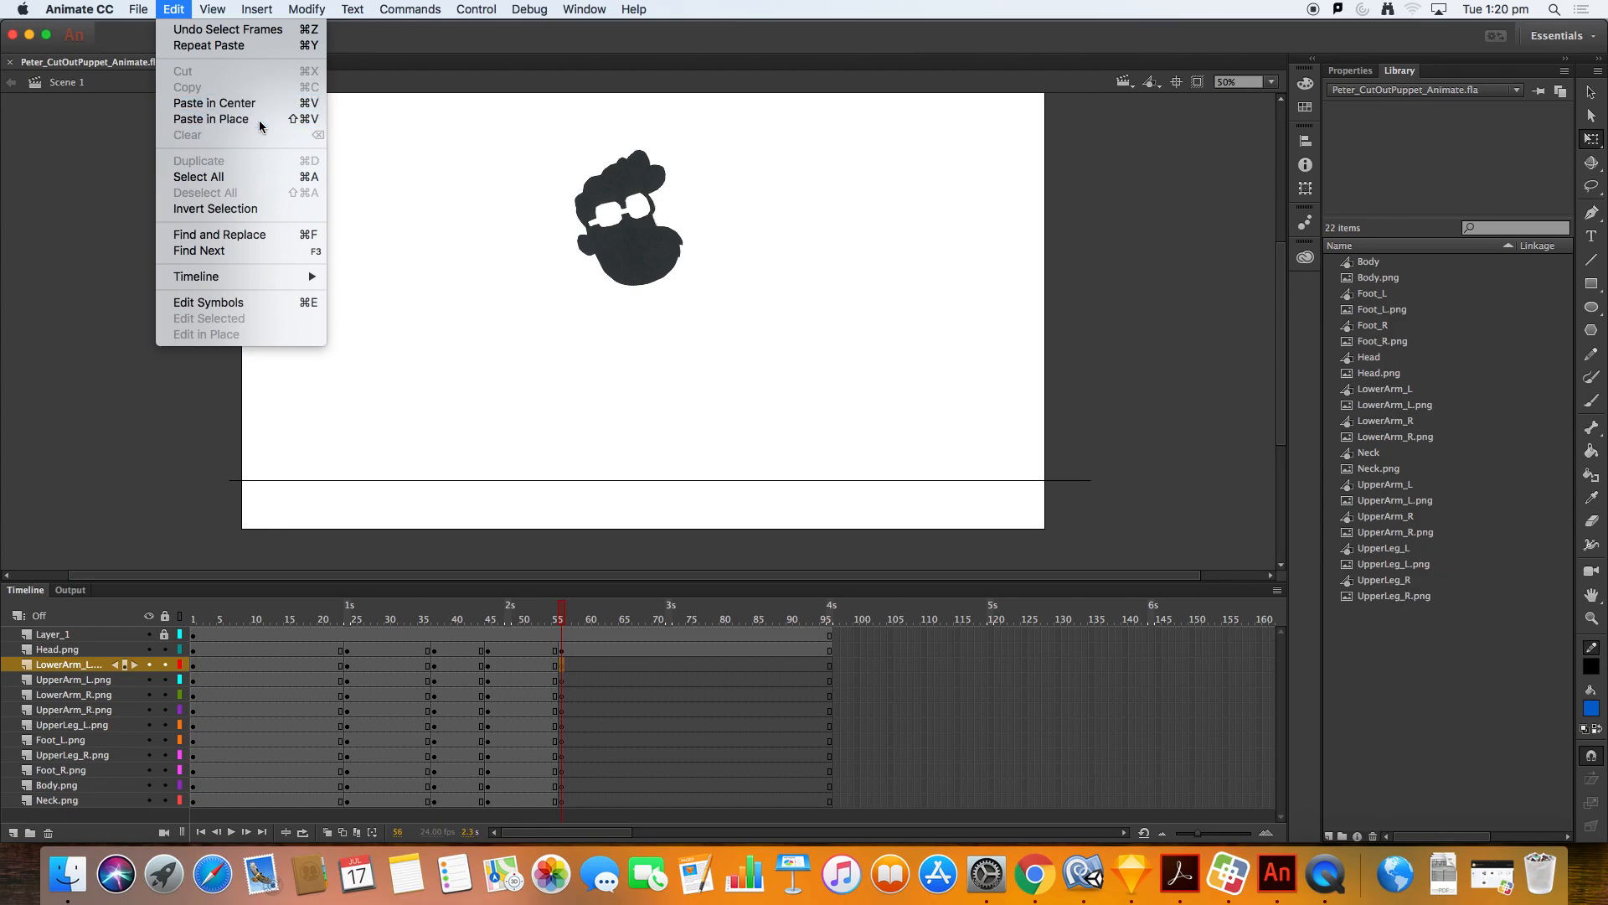
Step: Paste the left upper arm and right lower arm from the standing pose in place at frame 56
{"action": "left_click", "coordinate": [312, 681]}
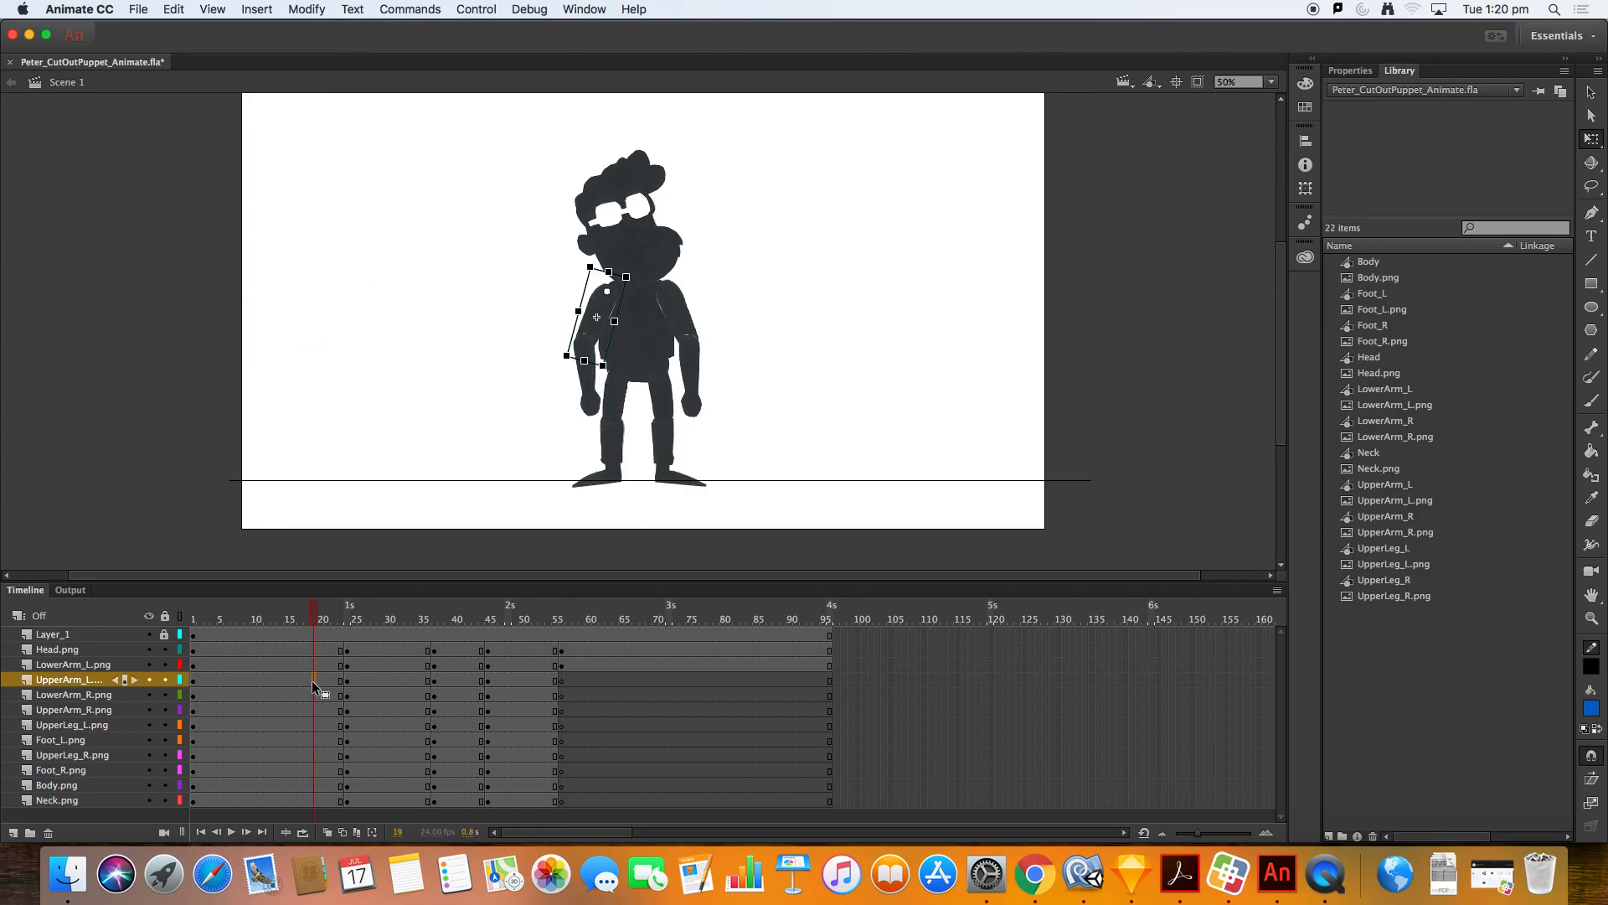
{"action": "left_click", "coordinate": [576, 681]}
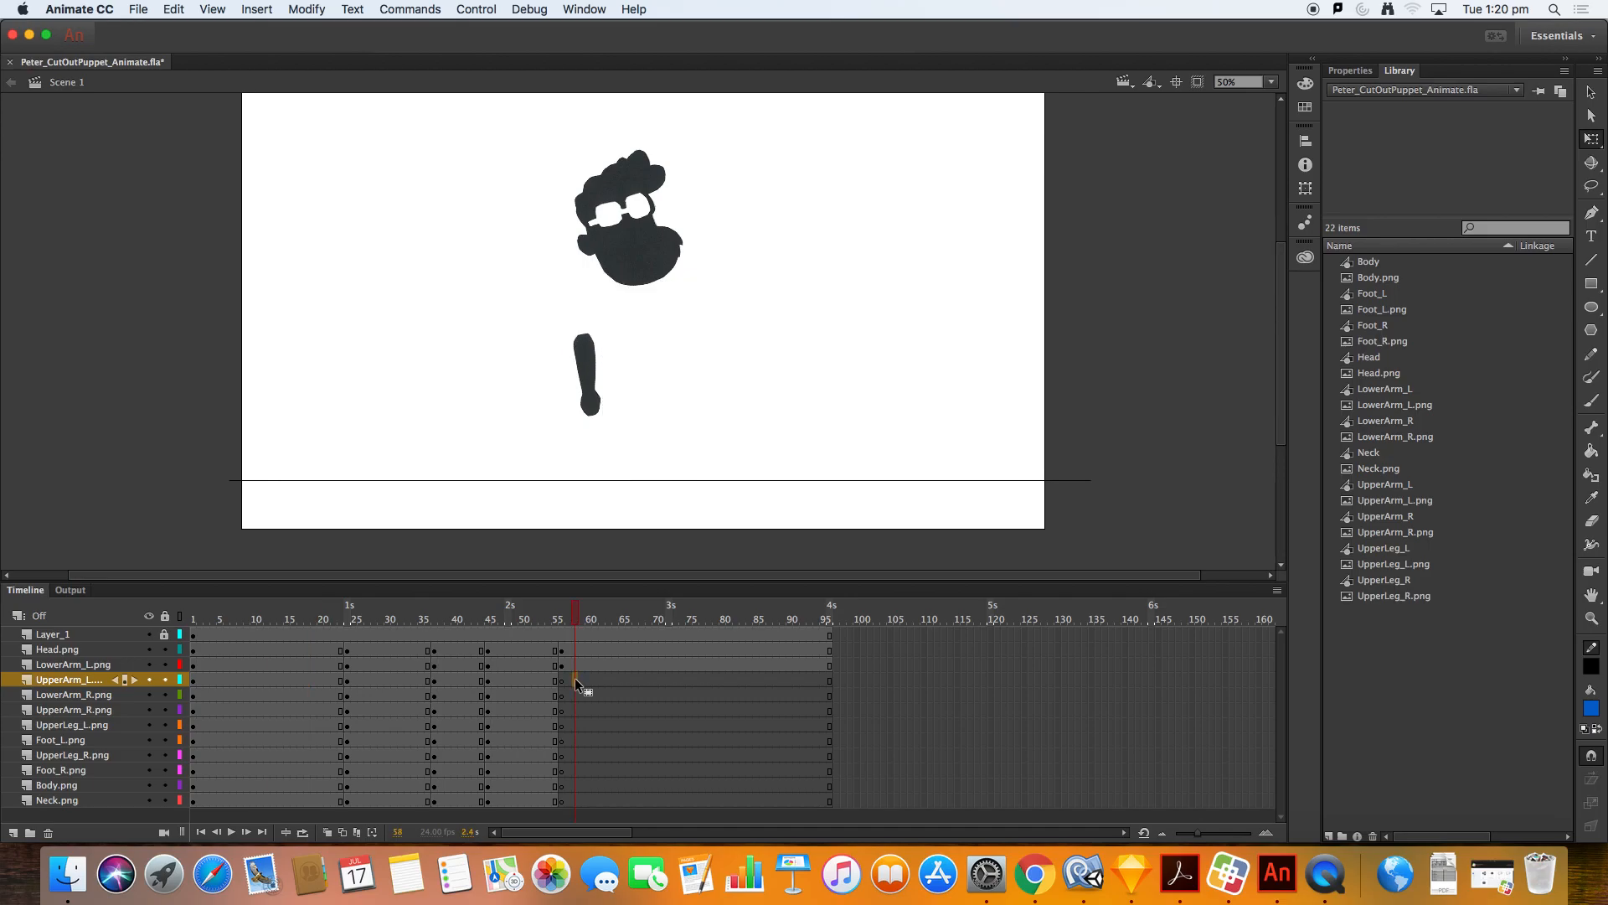
{"action": "key", "text": "super+shift+v"}
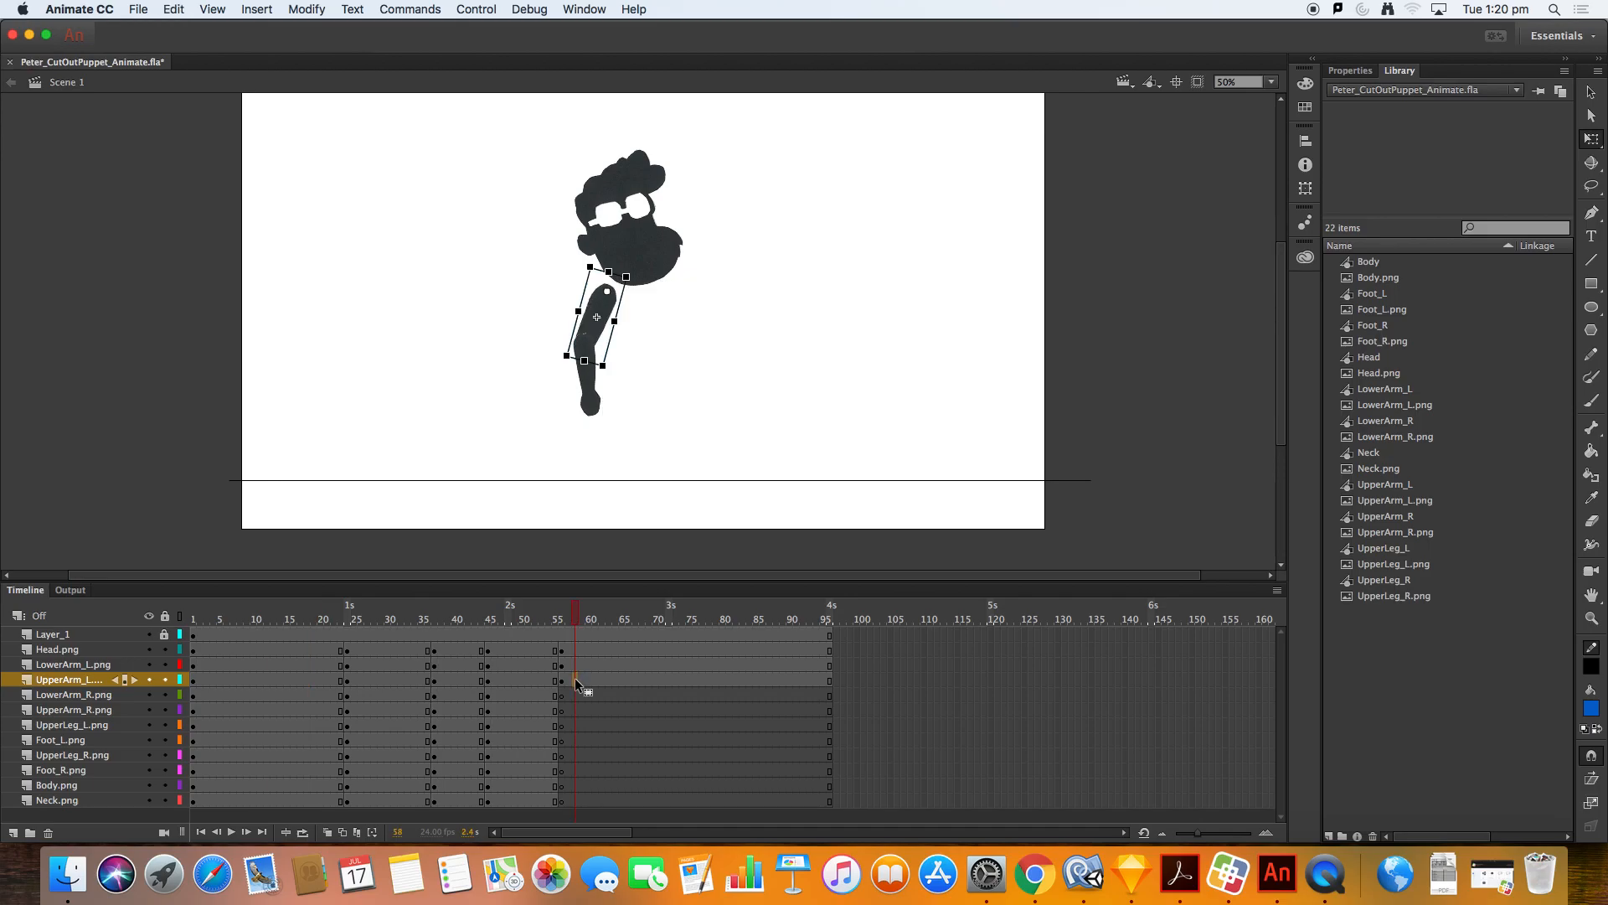
{"action": "left_click", "coordinate": [309, 697]}
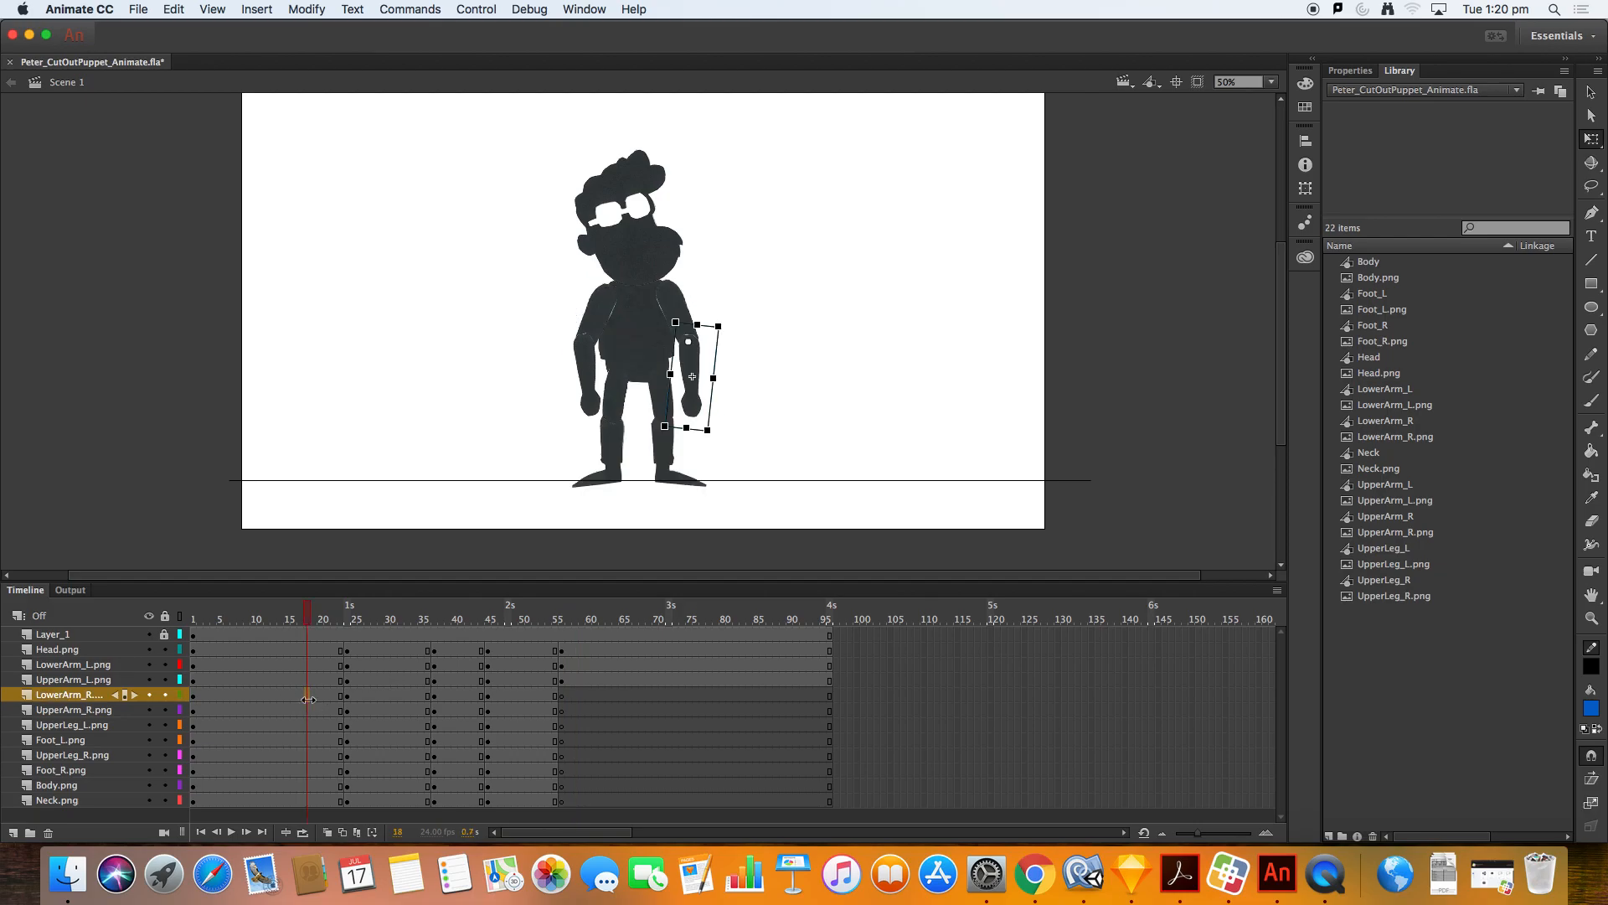
{"action": "left_click", "coordinate": [604, 695]}
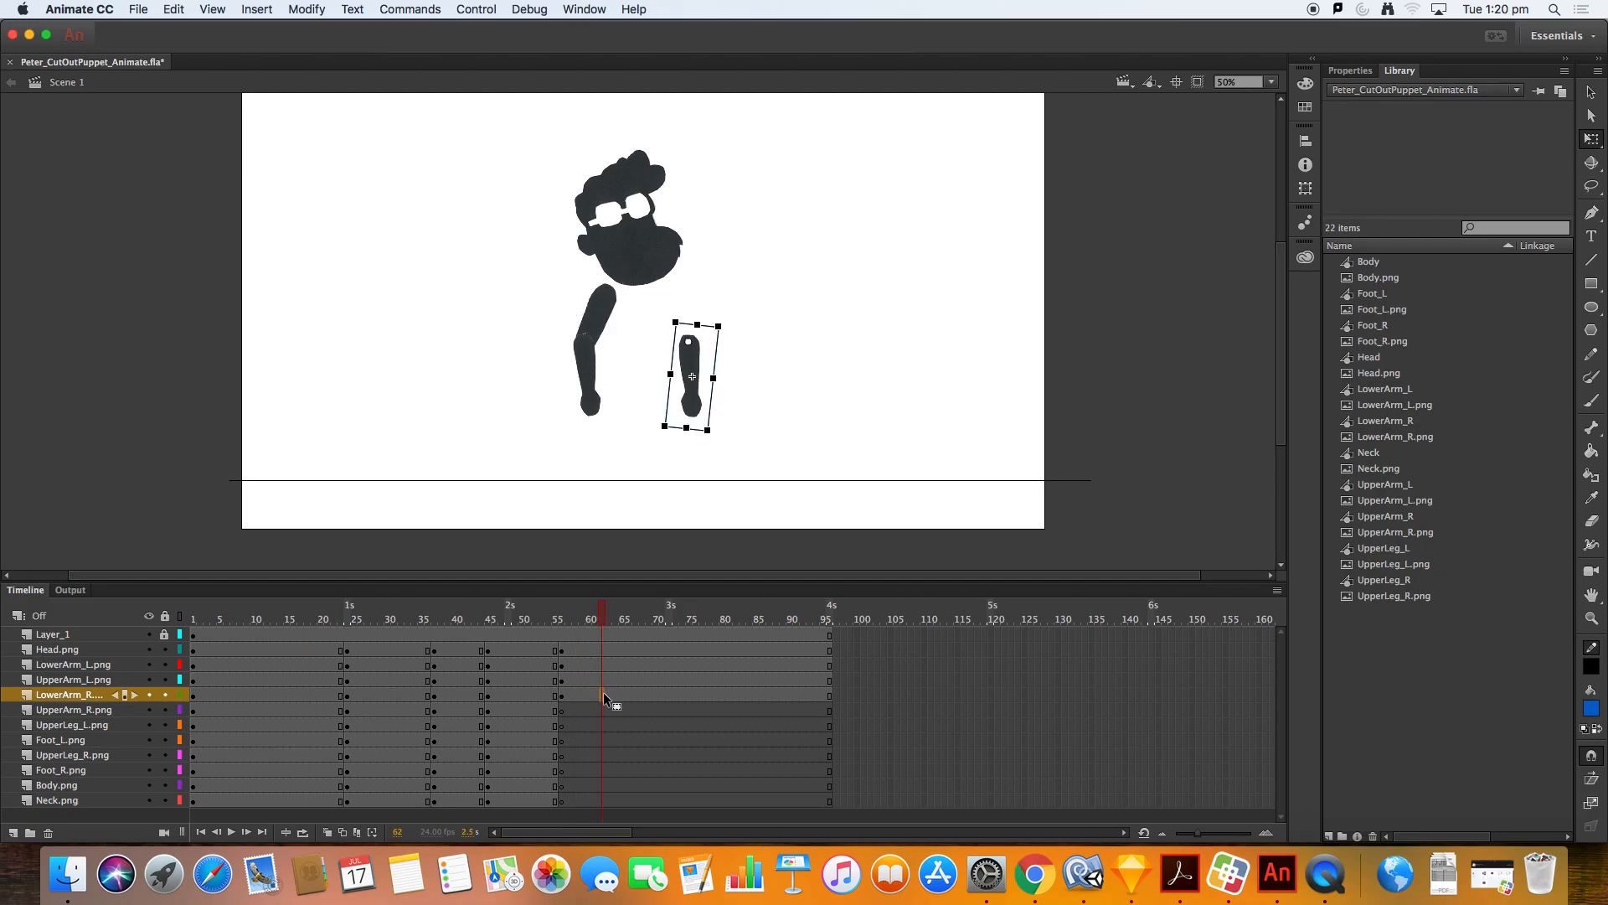
Step: Copy the right upper arm from frame 20 and paste it in place at frame 56
{"action": "left_click", "coordinate": [322, 710]}
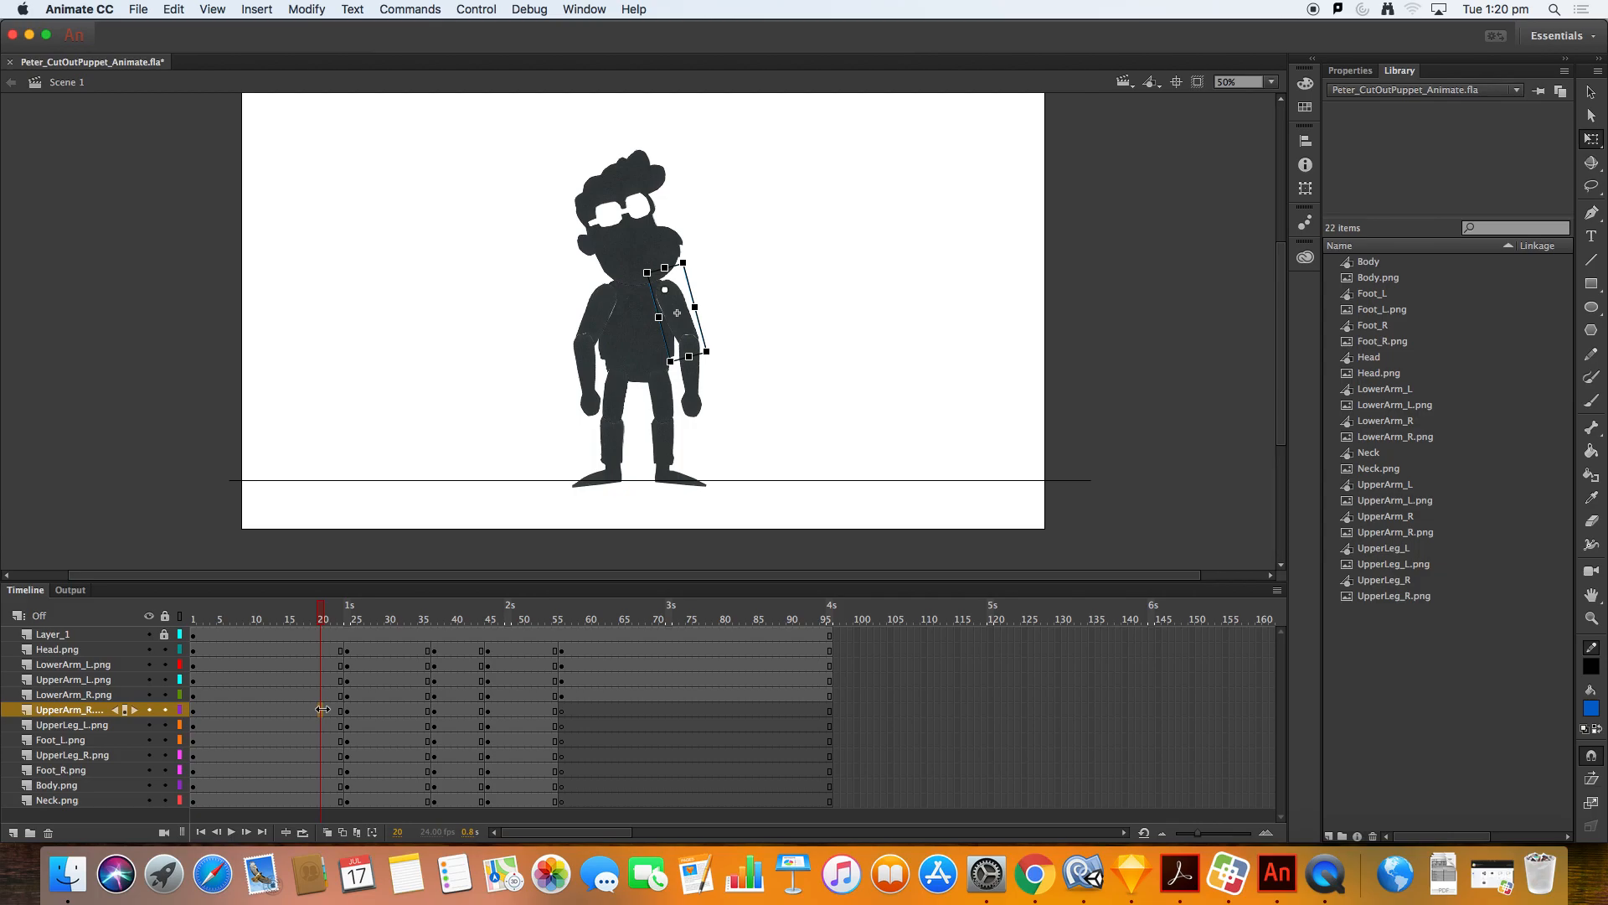
{"action": "left_click", "coordinate": [580, 709]}
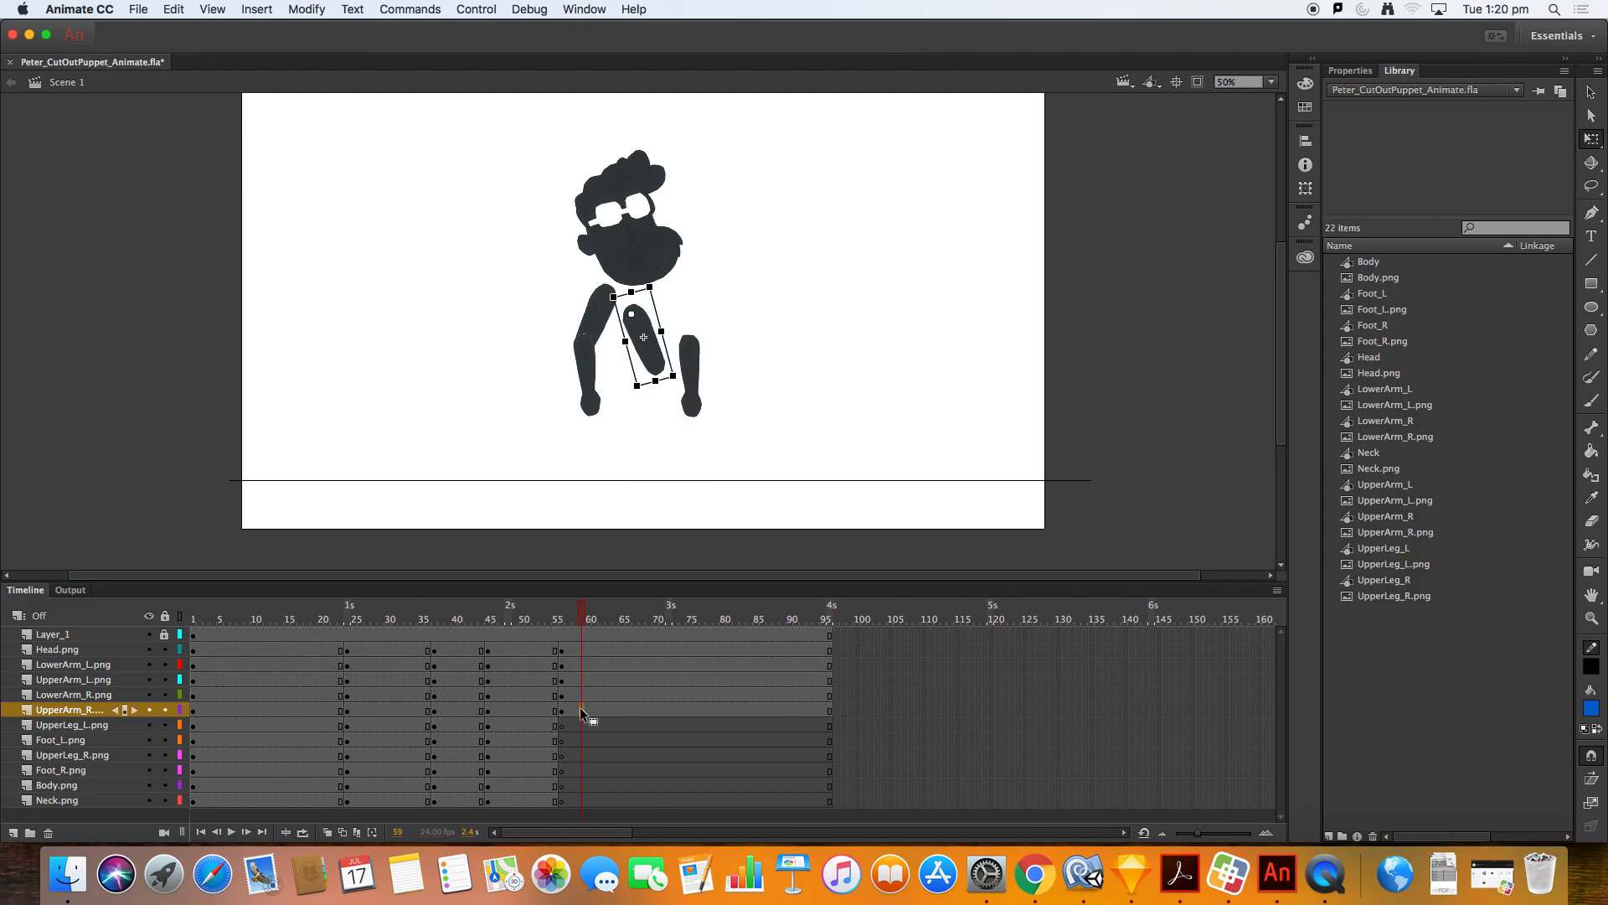
{"action": "left_click", "coordinate": [323, 710]}
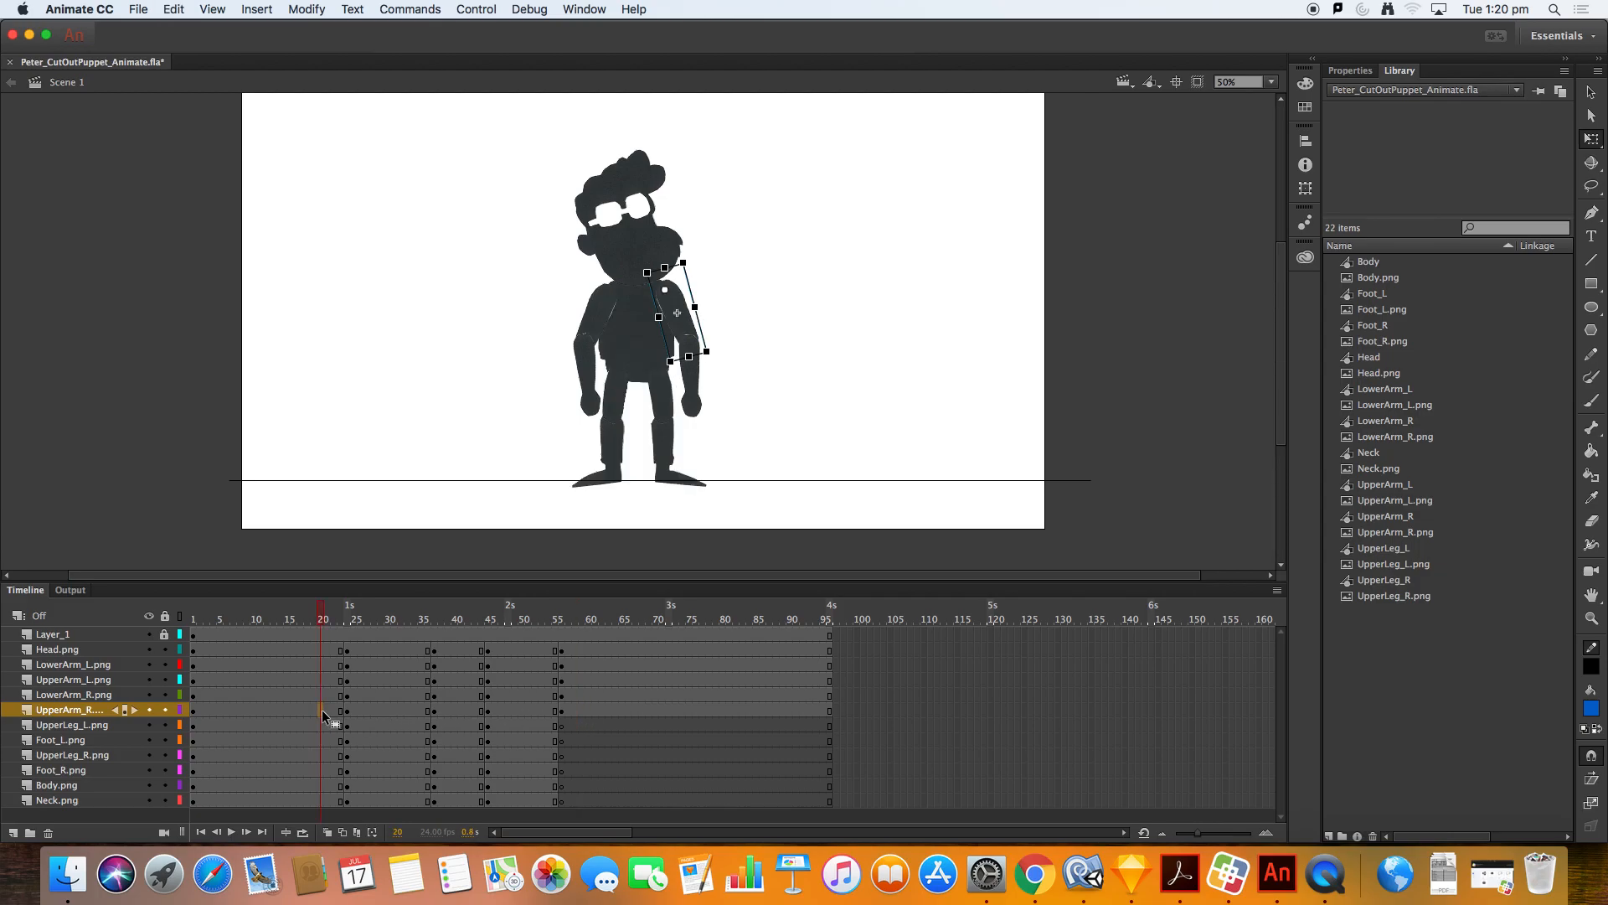
{"action": "left_click", "coordinate": [600, 722]}
{"action": "key", "text": "super+z"}
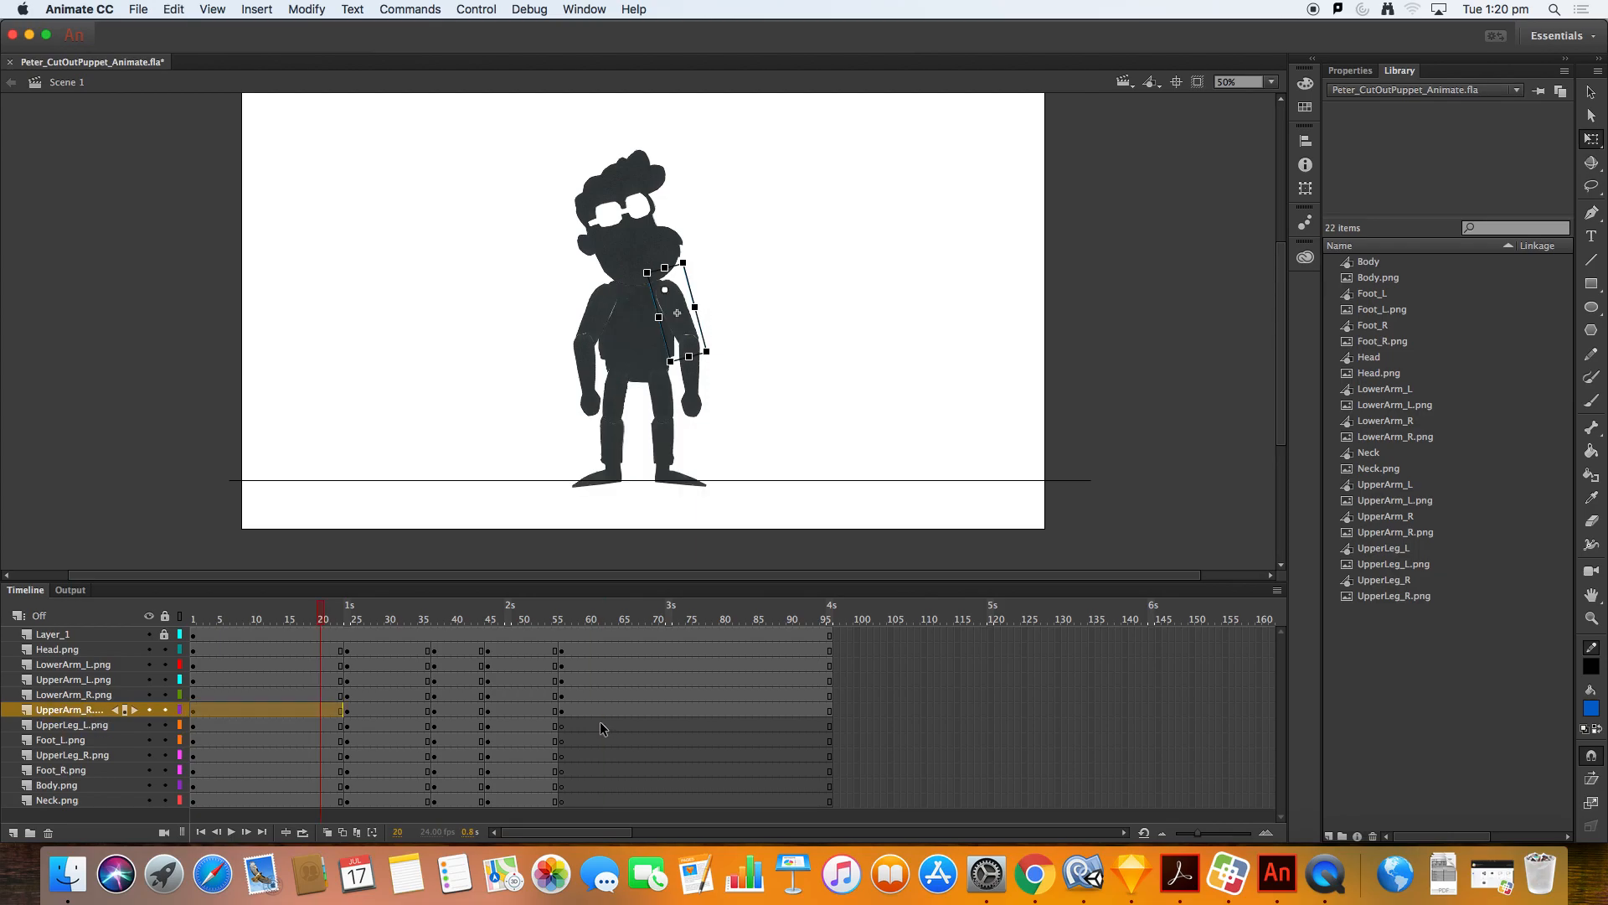
{"action": "key", "text": "super+z"}
{"action": "key", "text": "super+z"}
{"action": "key", "text": "super+shift+v"}
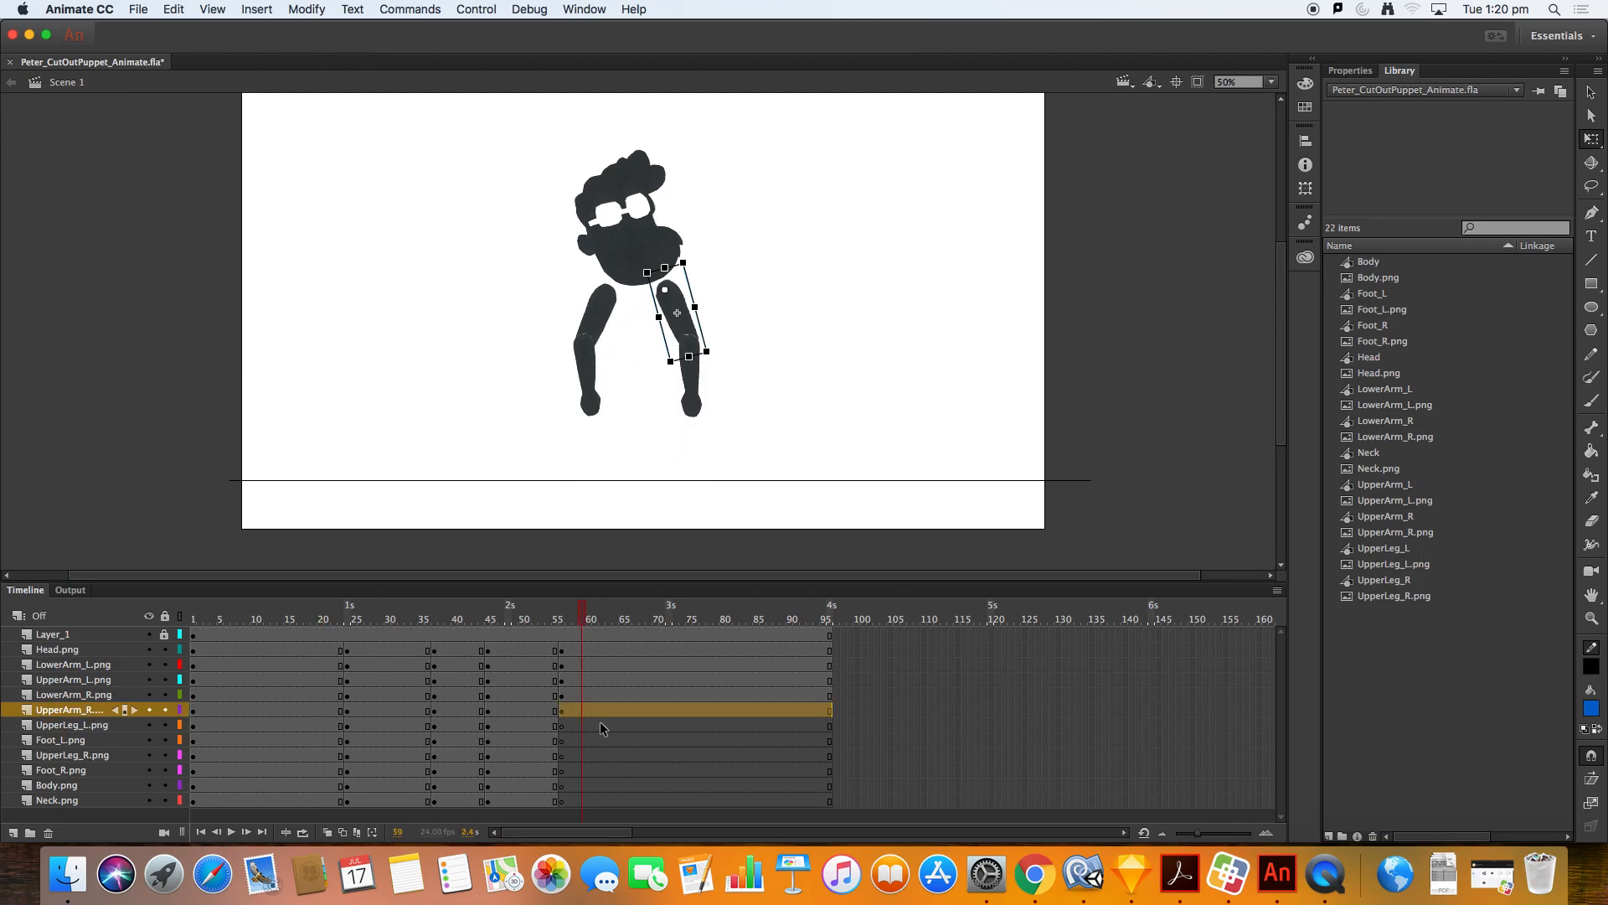
Step: Paste the left and right upper legs from the standing pose in place at the end frame
{"action": "left_click", "coordinate": [320, 726]}
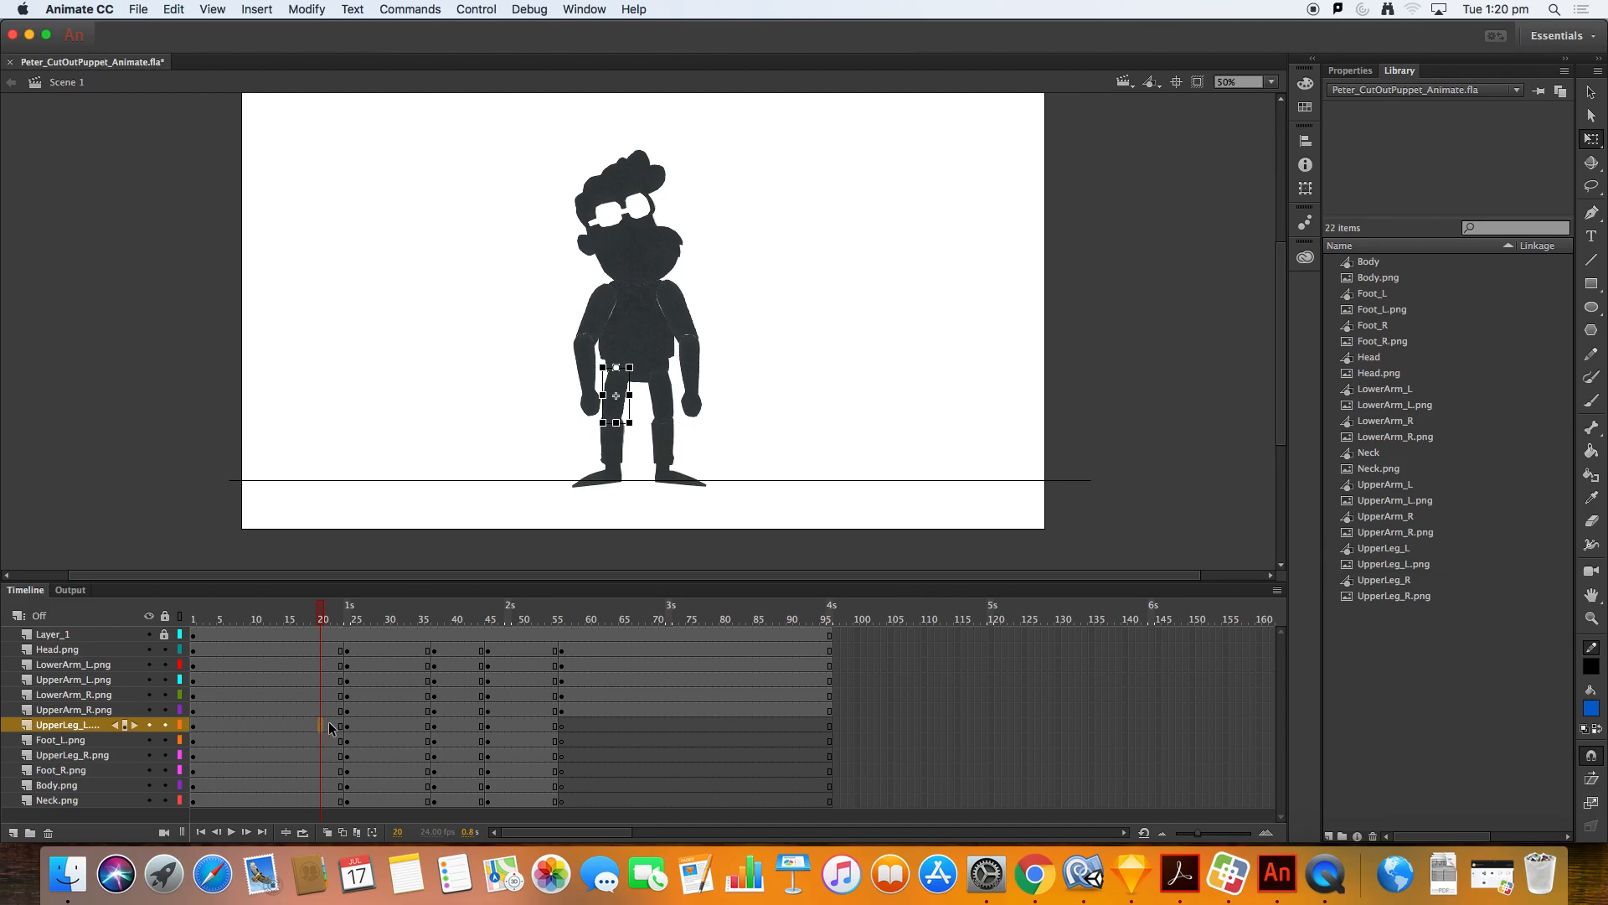
{"action": "left_click", "coordinate": [590, 726]}
{"action": "key", "text": "super+shift+v"}
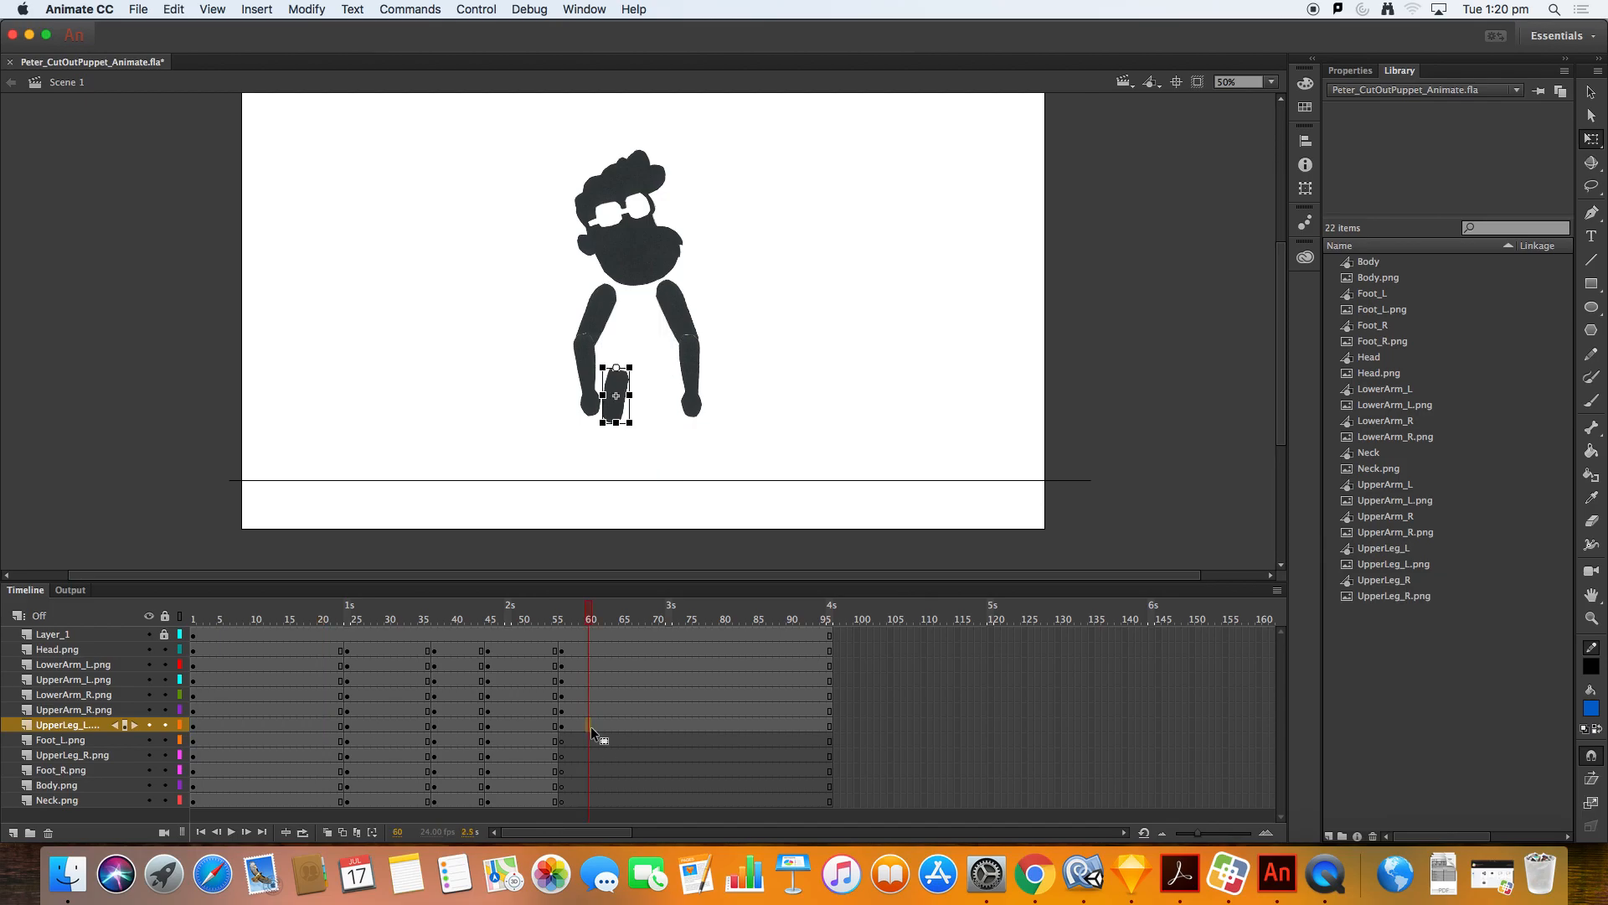
{"action": "left_click", "coordinate": [319, 755]}
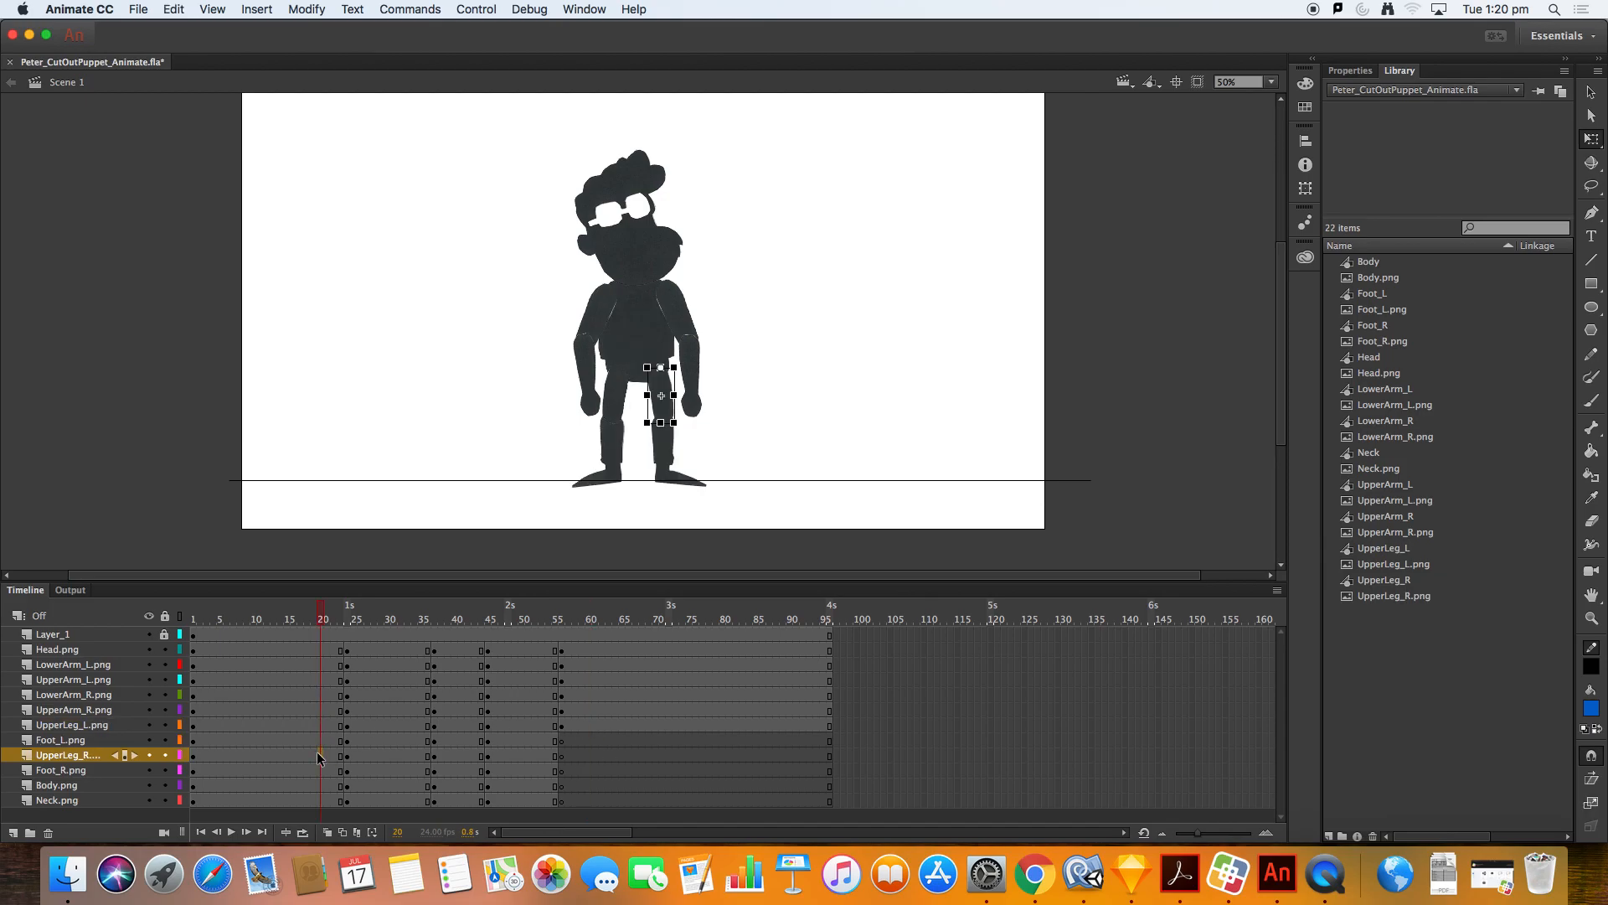
{"action": "left_click", "coordinate": [579, 749]}
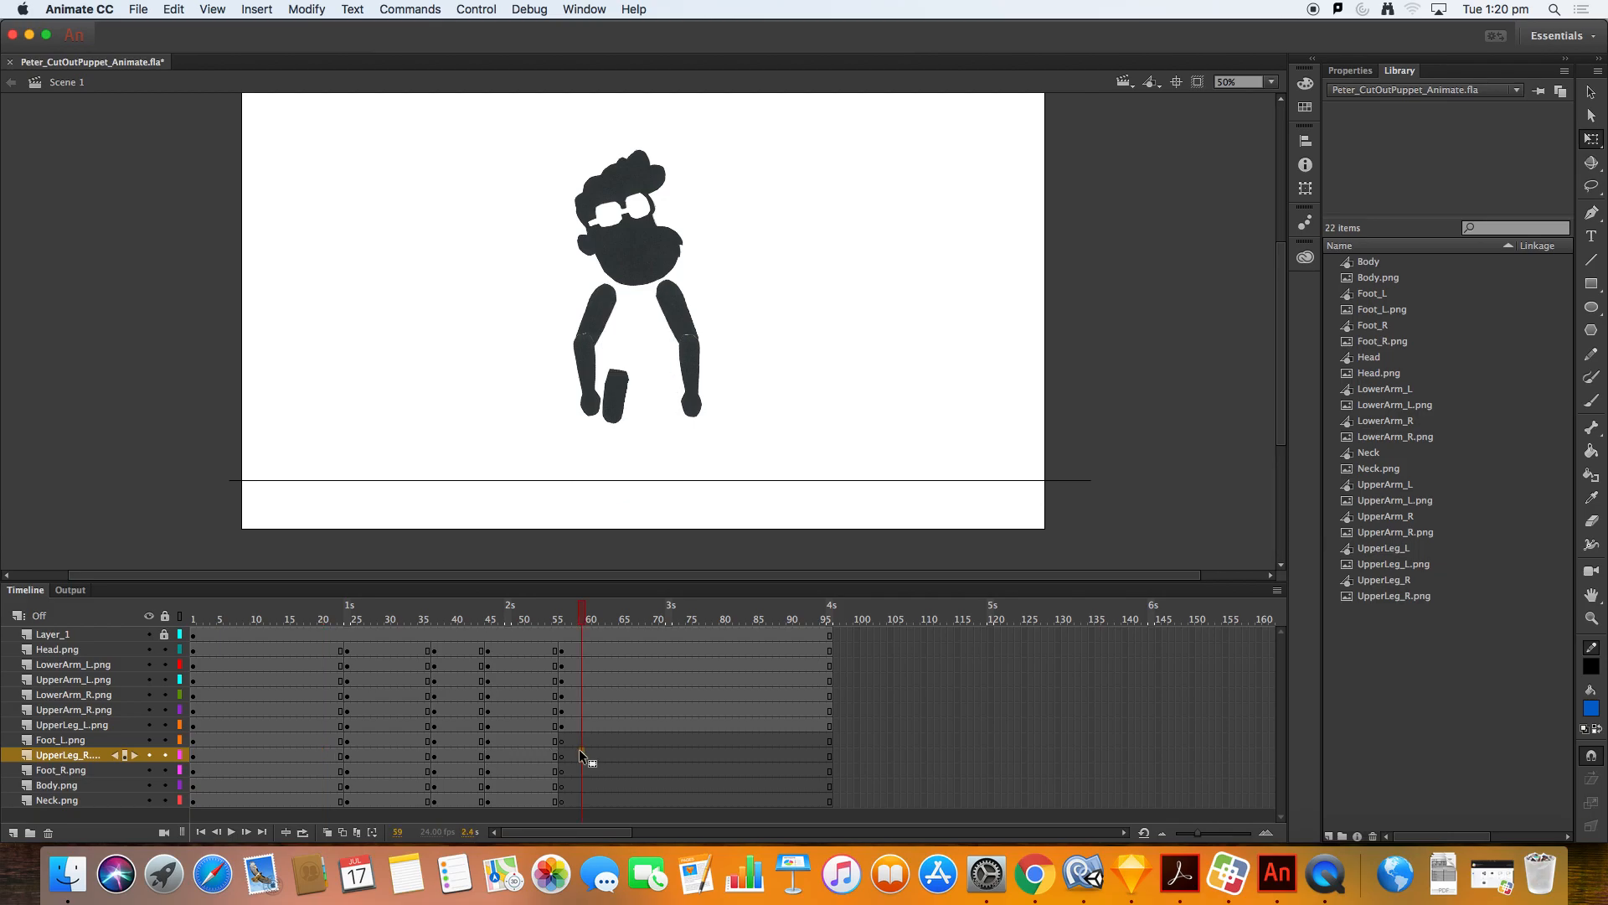
{"action": "key", "text": "super+shift+v"}
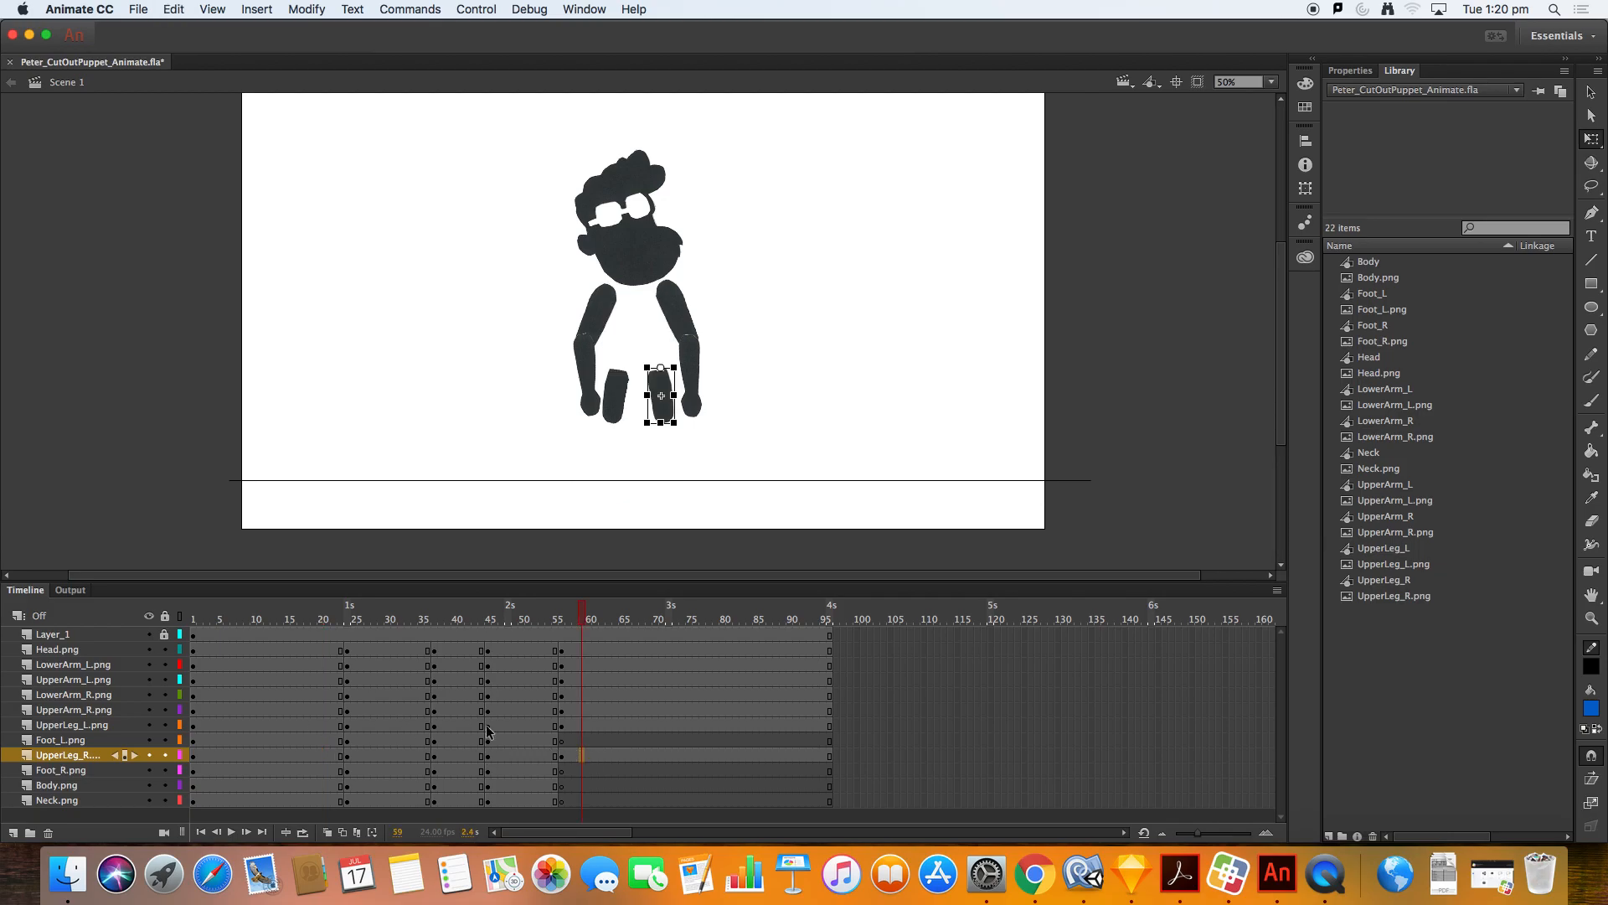
Step: Paste the left and right feet from the standing pose in place at the end frame
{"action": "left_click", "coordinate": [318, 741]}
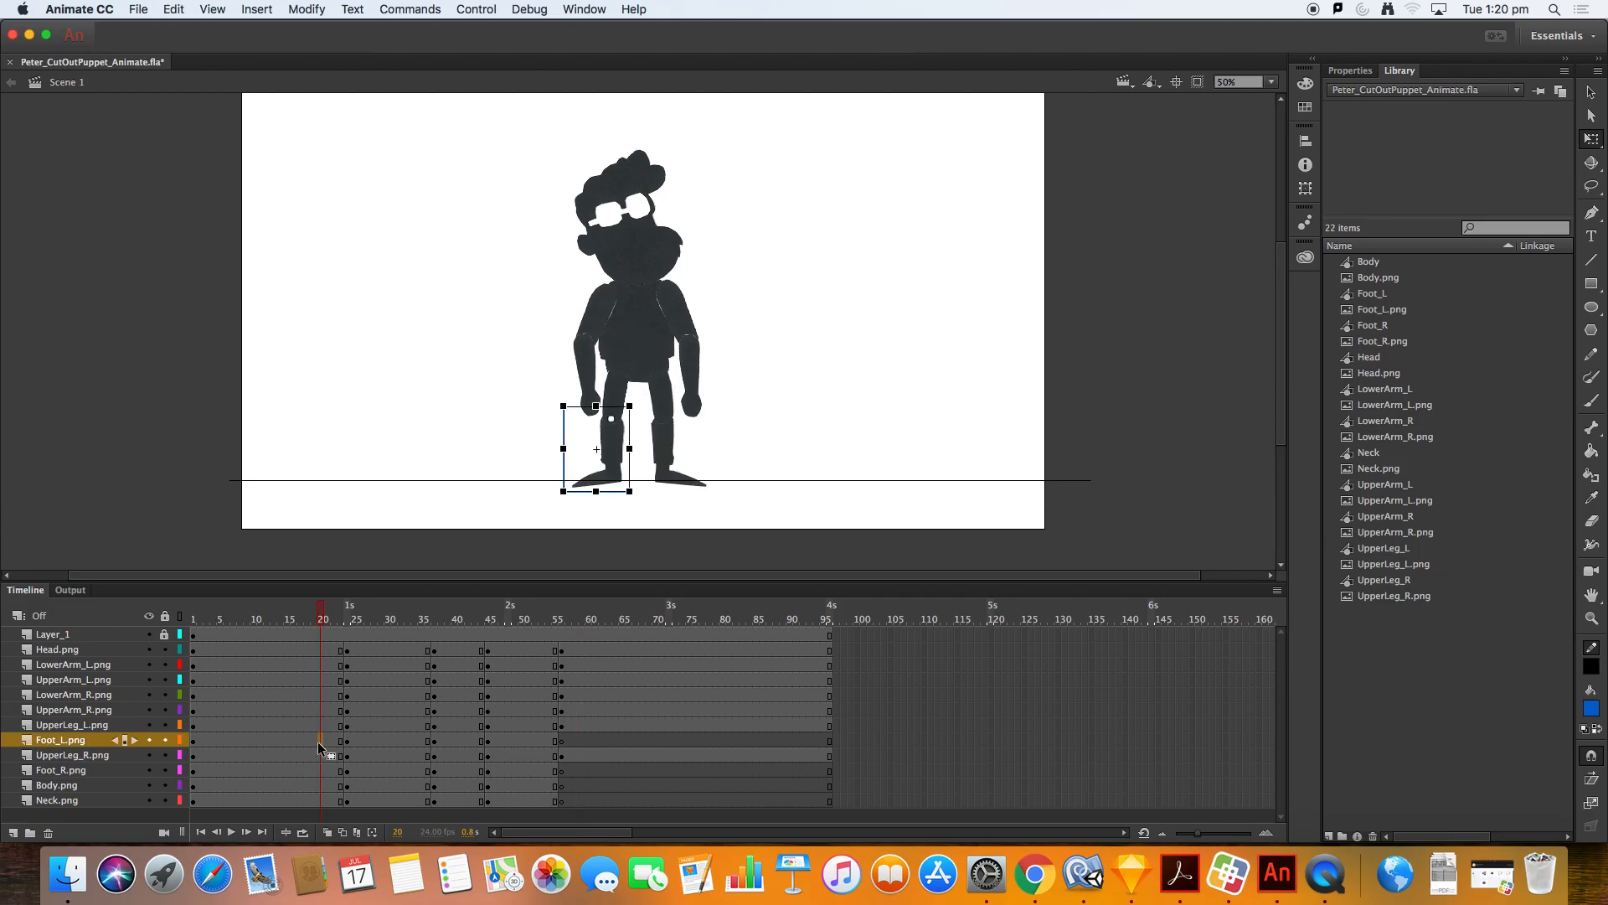
{"action": "left_click", "coordinate": [580, 737]}
{"action": "key", "text": "super+shift+v"}
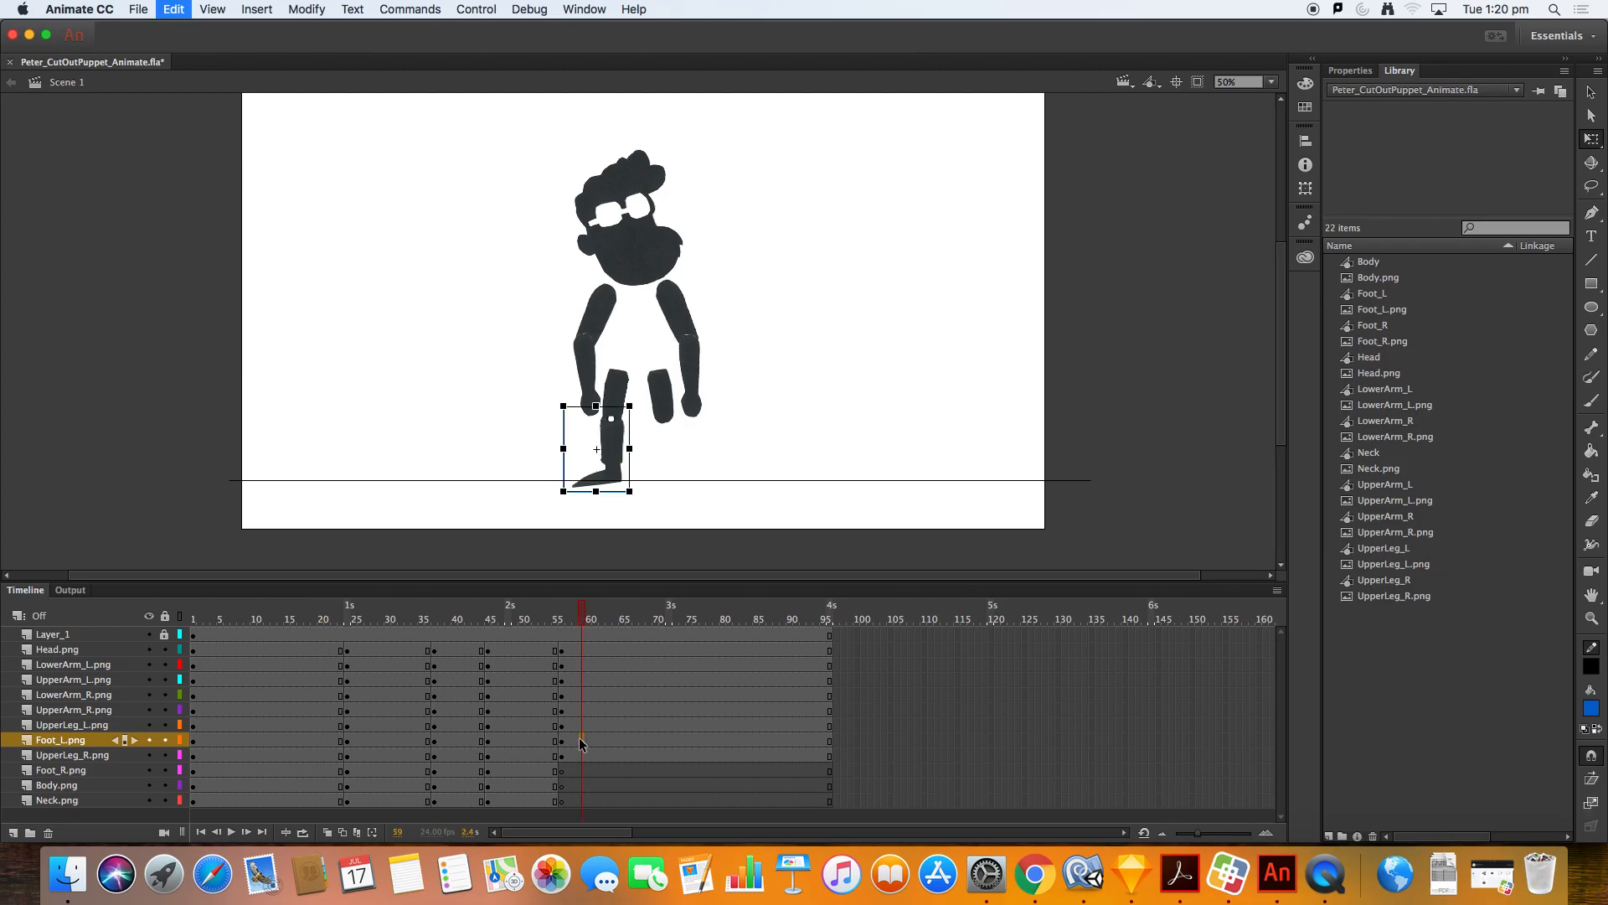
{"action": "left_click", "coordinate": [333, 773]}
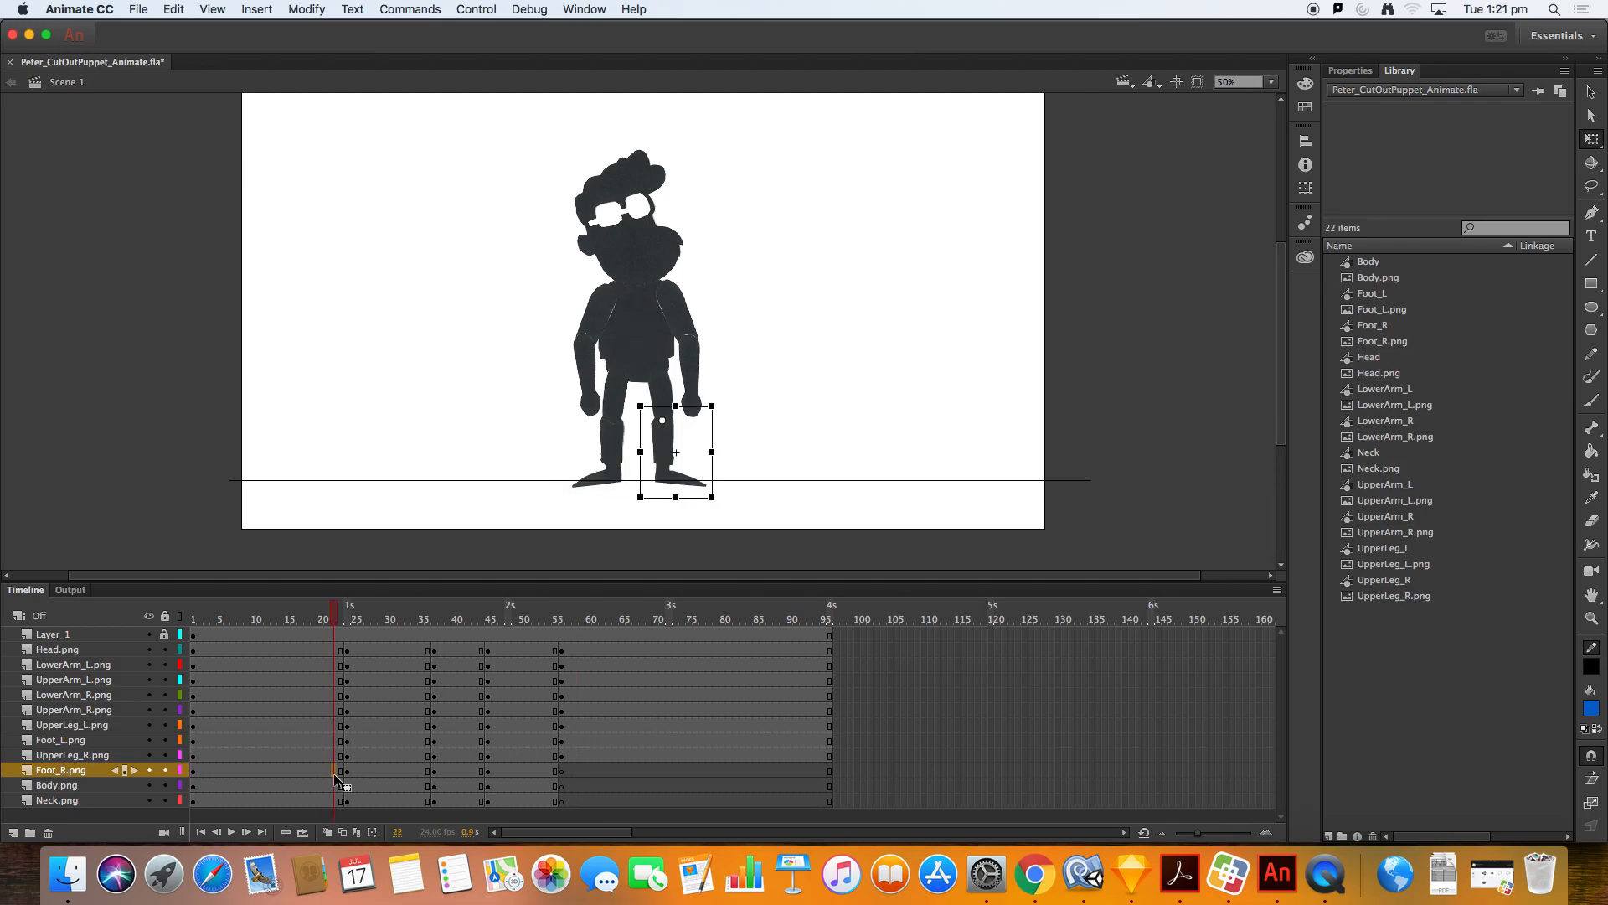
{"action": "left_click", "coordinate": [577, 771]}
{"action": "key", "text": "super+shift+v"}
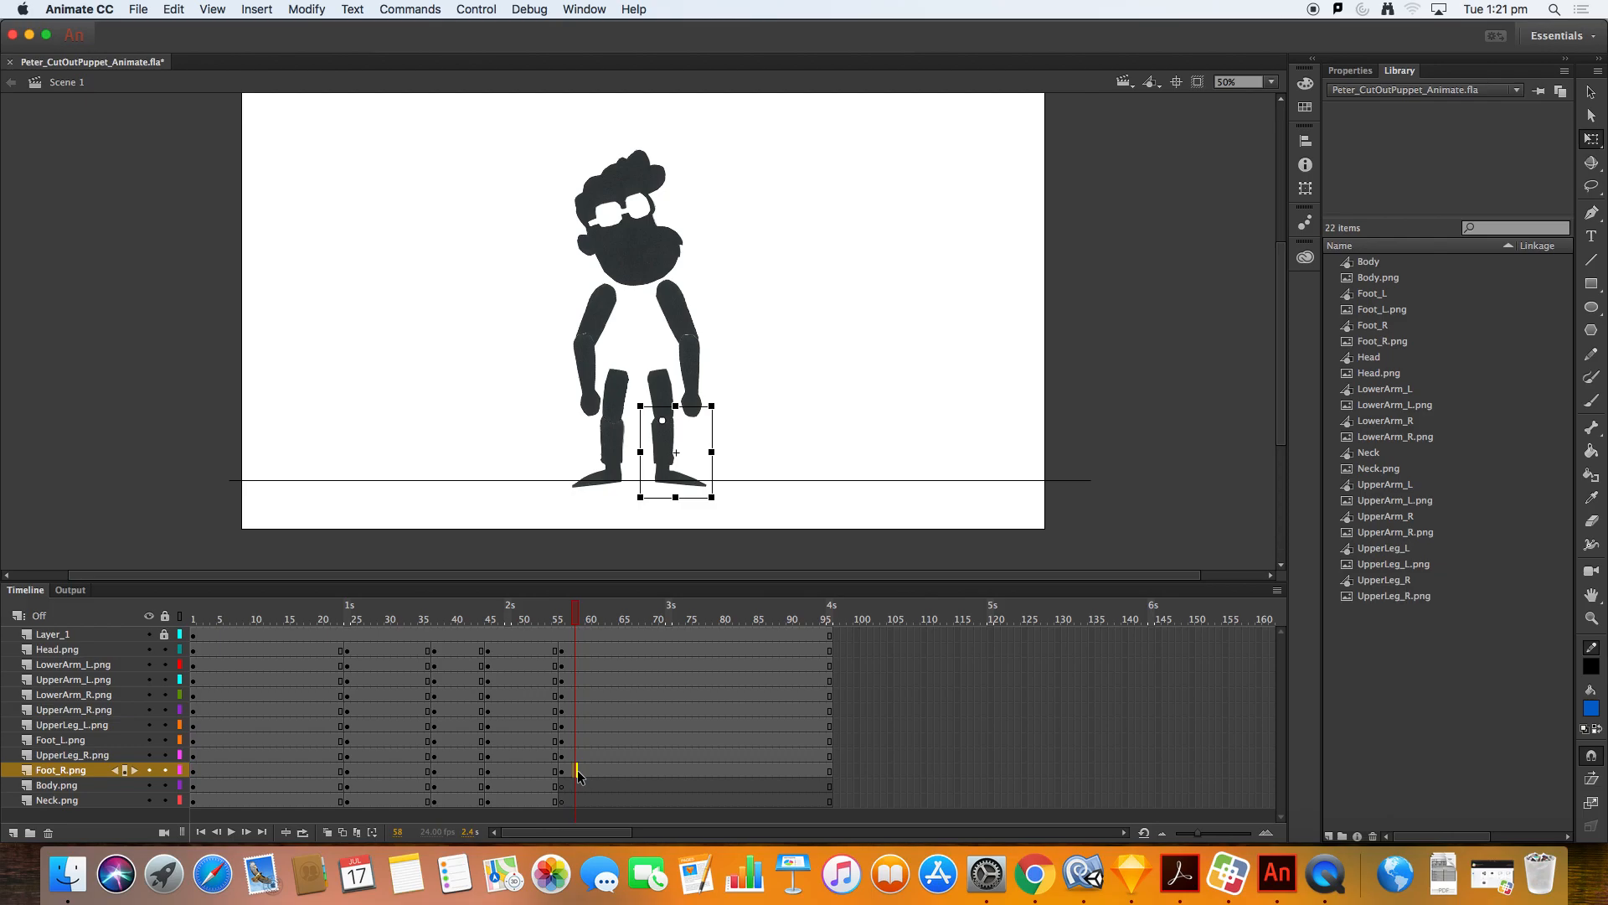
Step: Paste the body and neck from the standing pose in place at the end frame
{"action": "left_click", "coordinate": [320, 785]}
{"action": "left_click", "coordinate": [585, 787]}
{"action": "key", "text": "super+shift+v"}
{"action": "left_click", "coordinate": [314, 802]}
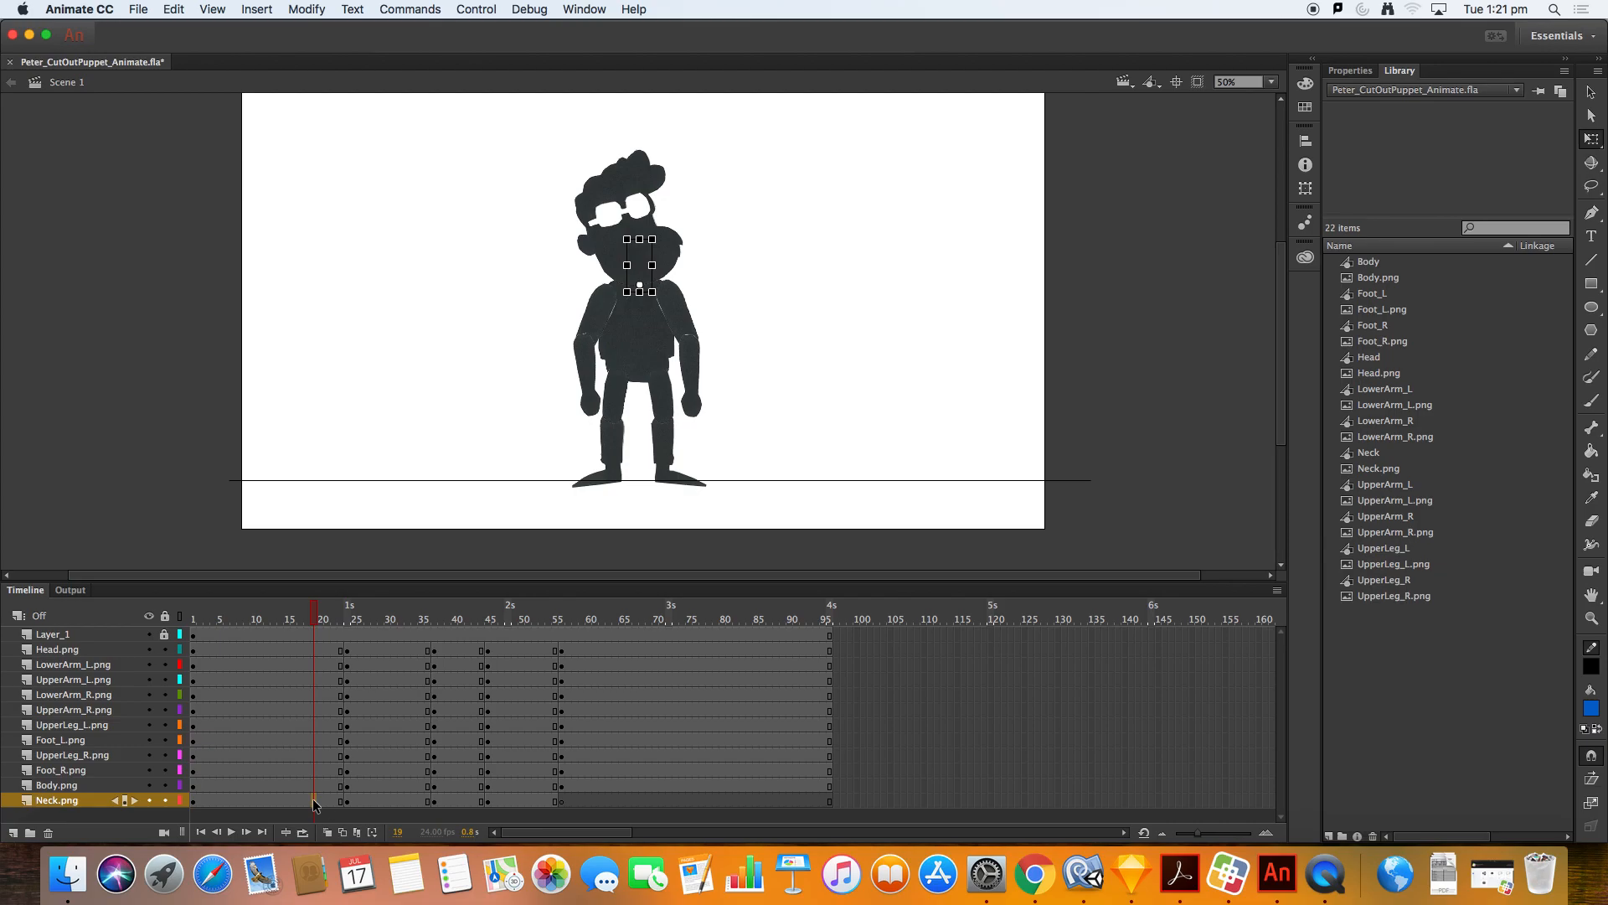
{"action": "left_click", "coordinate": [568, 801]}
{"action": "key", "text": "super+shift+v"}
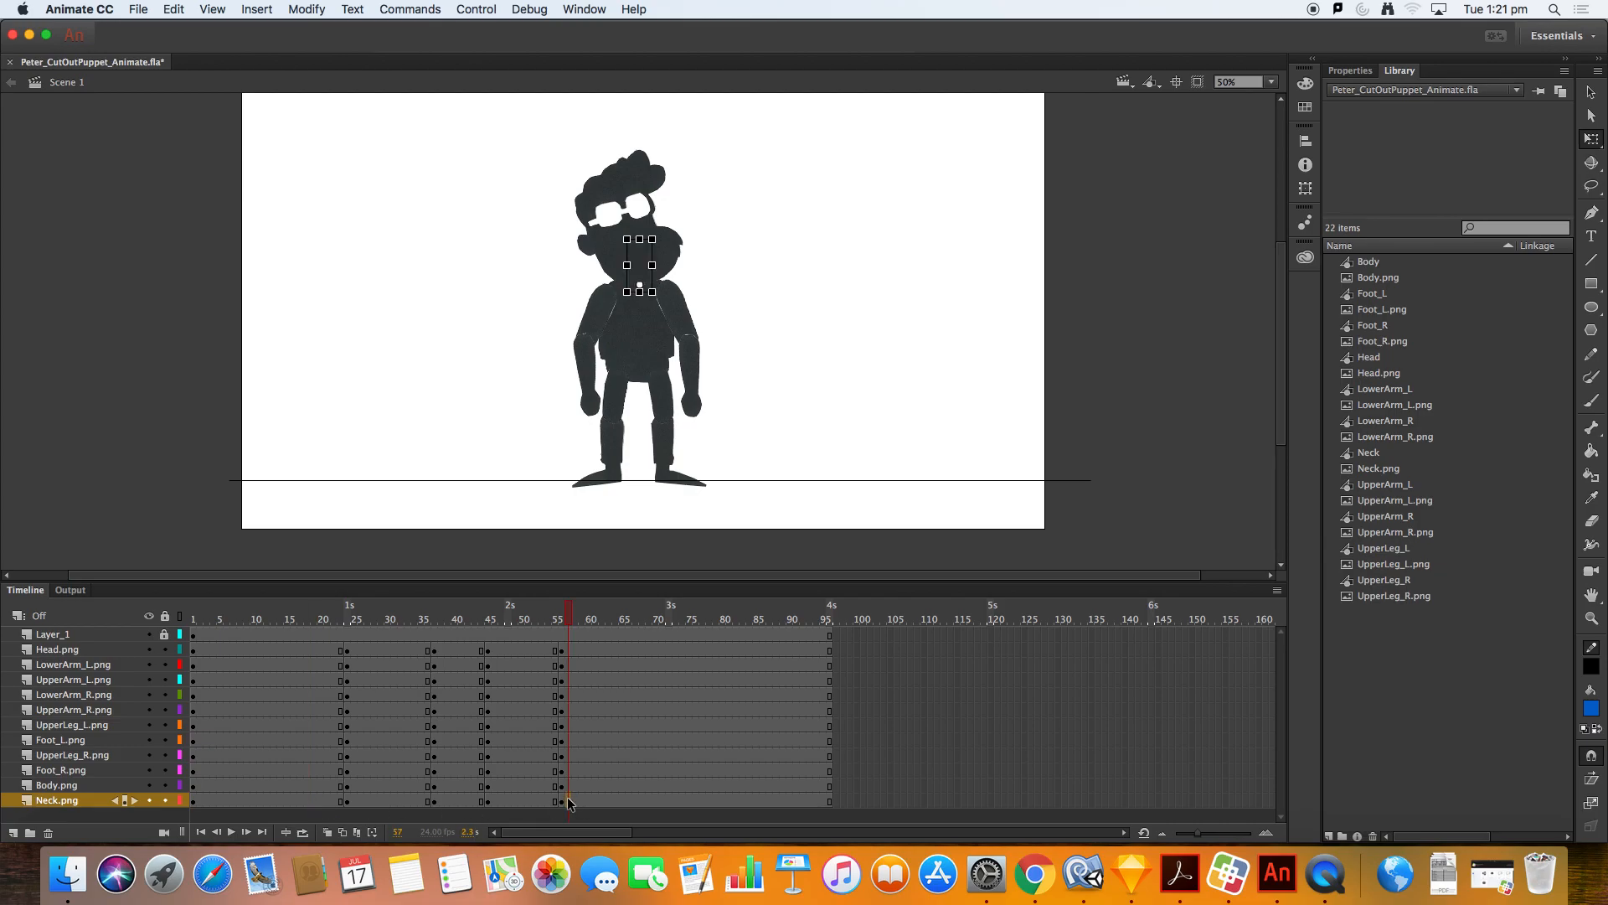
Step: Play the animation back from frame 1
{"action": "left_click", "coordinate": [428, 620]}
{"action": "left_click_drag", "start_coordinate": [247, 629], "coordinate": [221, 630]}
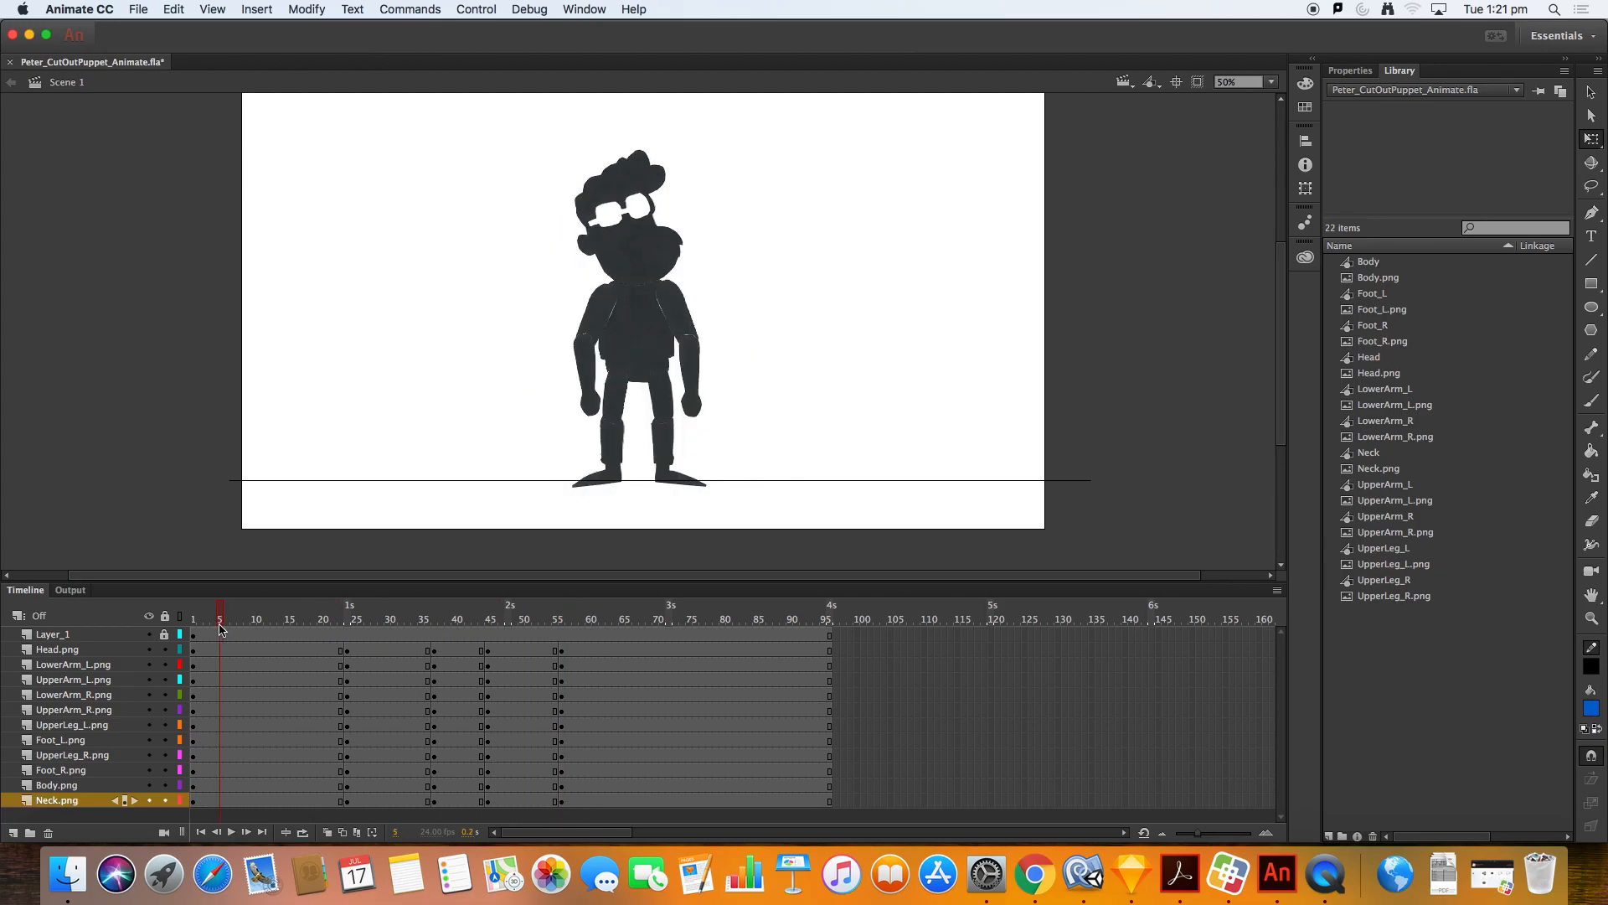
{"action": "key", "text": "Return"}
{"action": "key", "text": "Return"}
Step: Insert keyframes on all body-part layers at frame 20
{"action": "left_click", "coordinate": [343, 614]}
{"action": "mouse_move", "coordinate": [344, 614]}
{"action": "left_mouse_down"}
{"action": "mouse_move", "coordinate": [377, 614]}
{"action": "mouse_move", "coordinate": [218, 614]}
{"action": "mouse_move", "coordinate": [327, 620]}
{"action": "left_mouse_up"}
{"action": "left_click", "coordinate": [312, 635]}
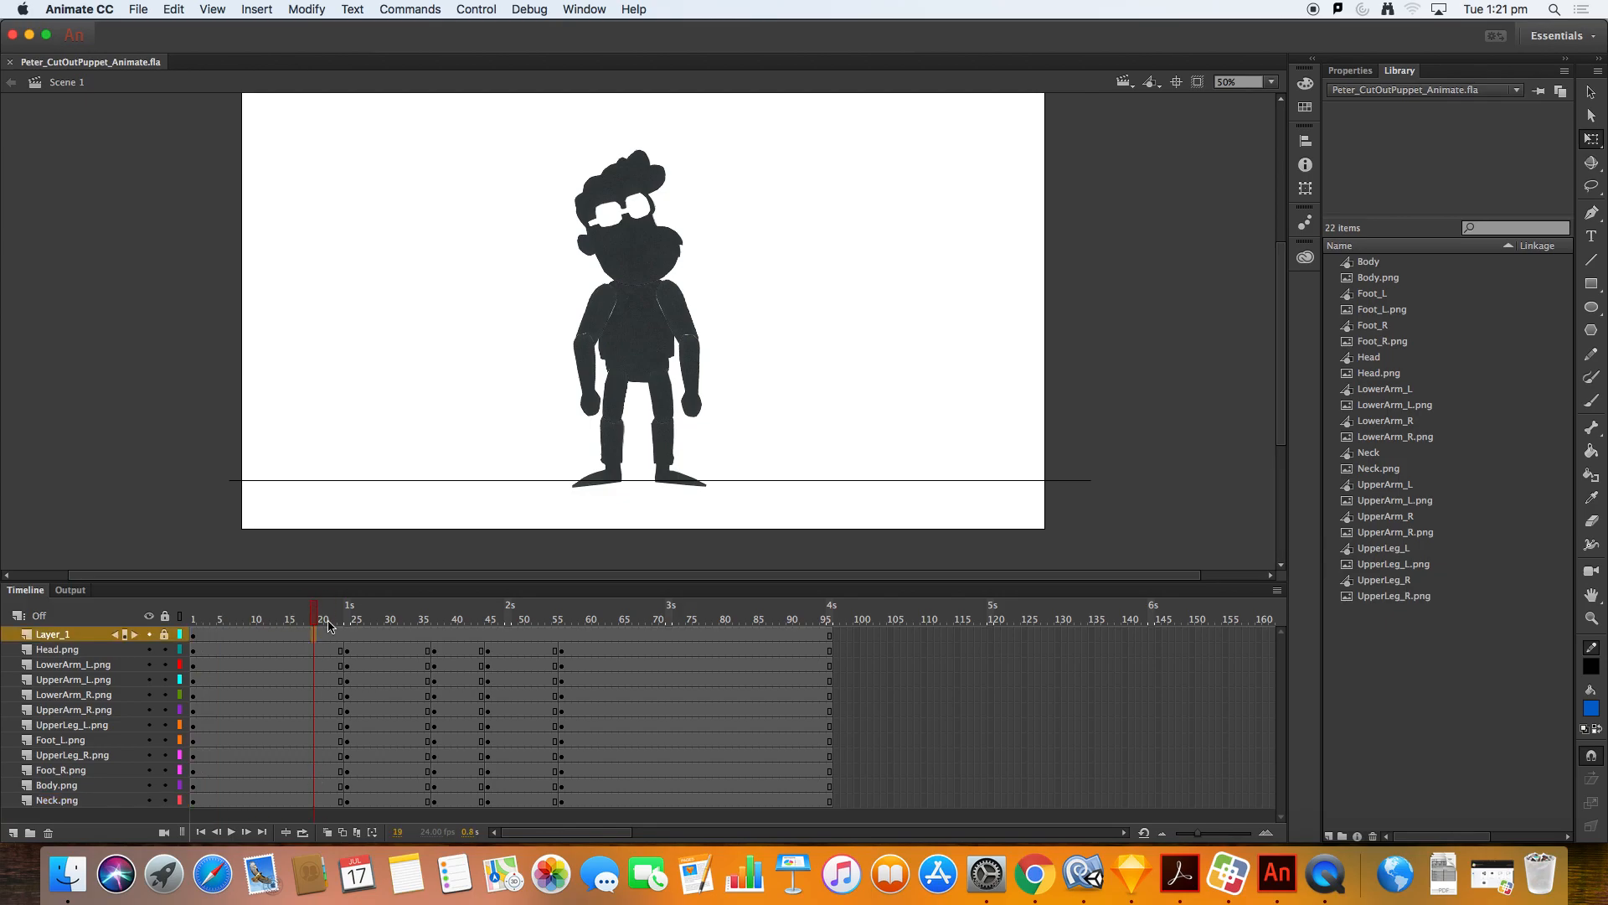
{"action": "left_click", "coordinate": [318, 650]}
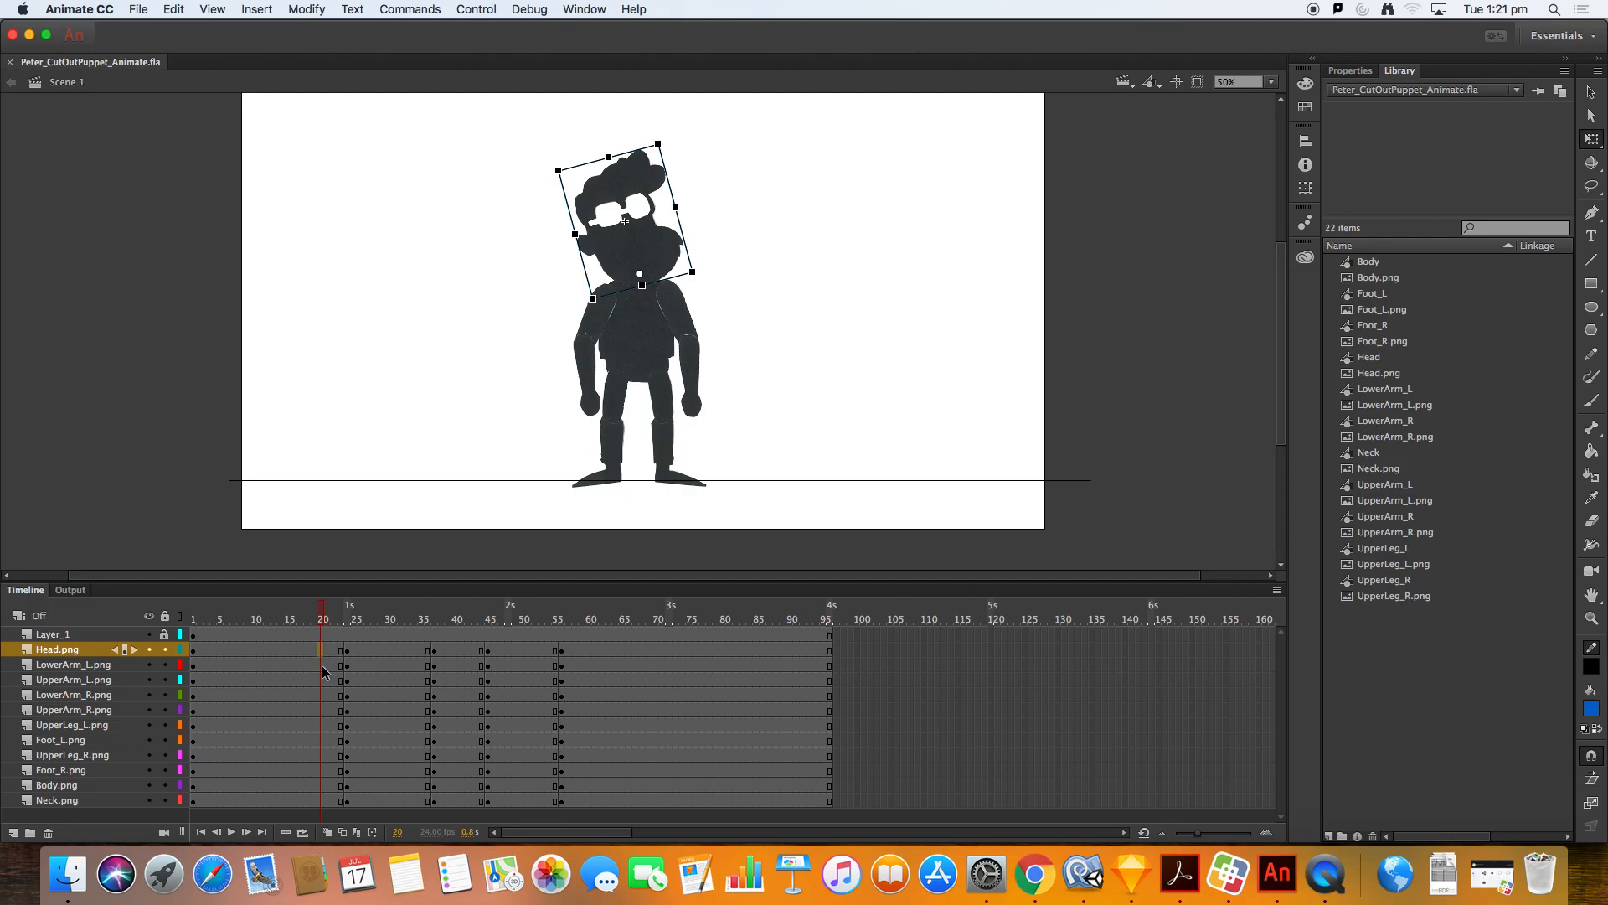
{"action": "left_click", "coordinate": [321, 802]}
{"action": "mouse_move", "coordinate": [327, 610]}
{"action": "left_mouse_down"}
{"action": "mouse_move", "coordinate": [349, 612]}
{"action": "mouse_move", "coordinate": [324, 612]}
{"action": "left_mouse_up"}
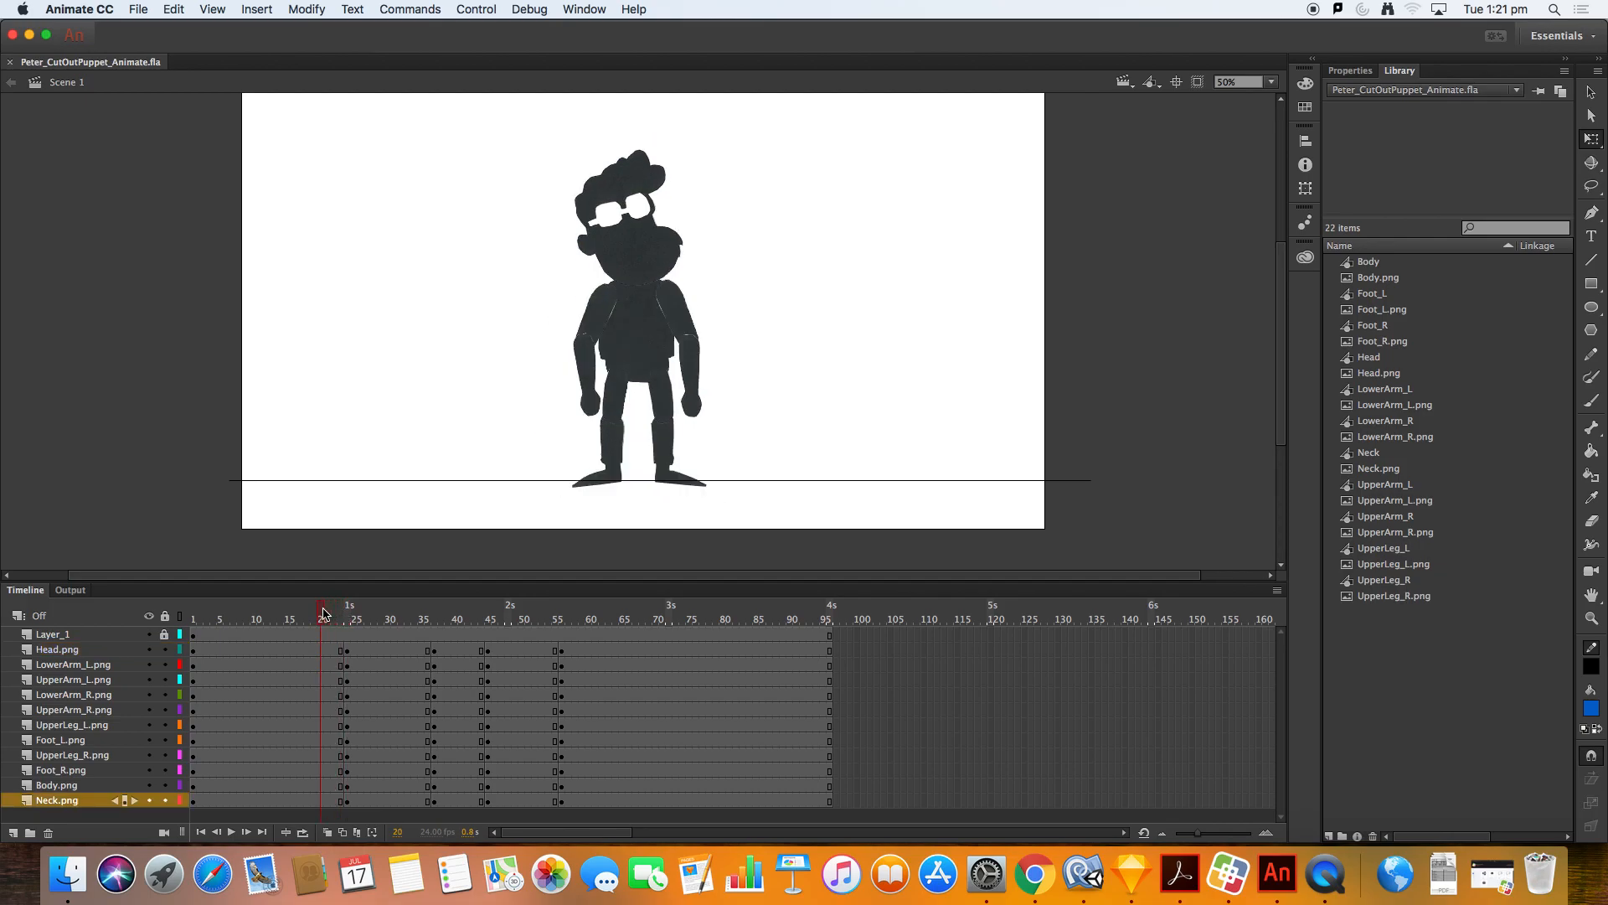
{"action": "left_click", "coordinate": [321, 650]}
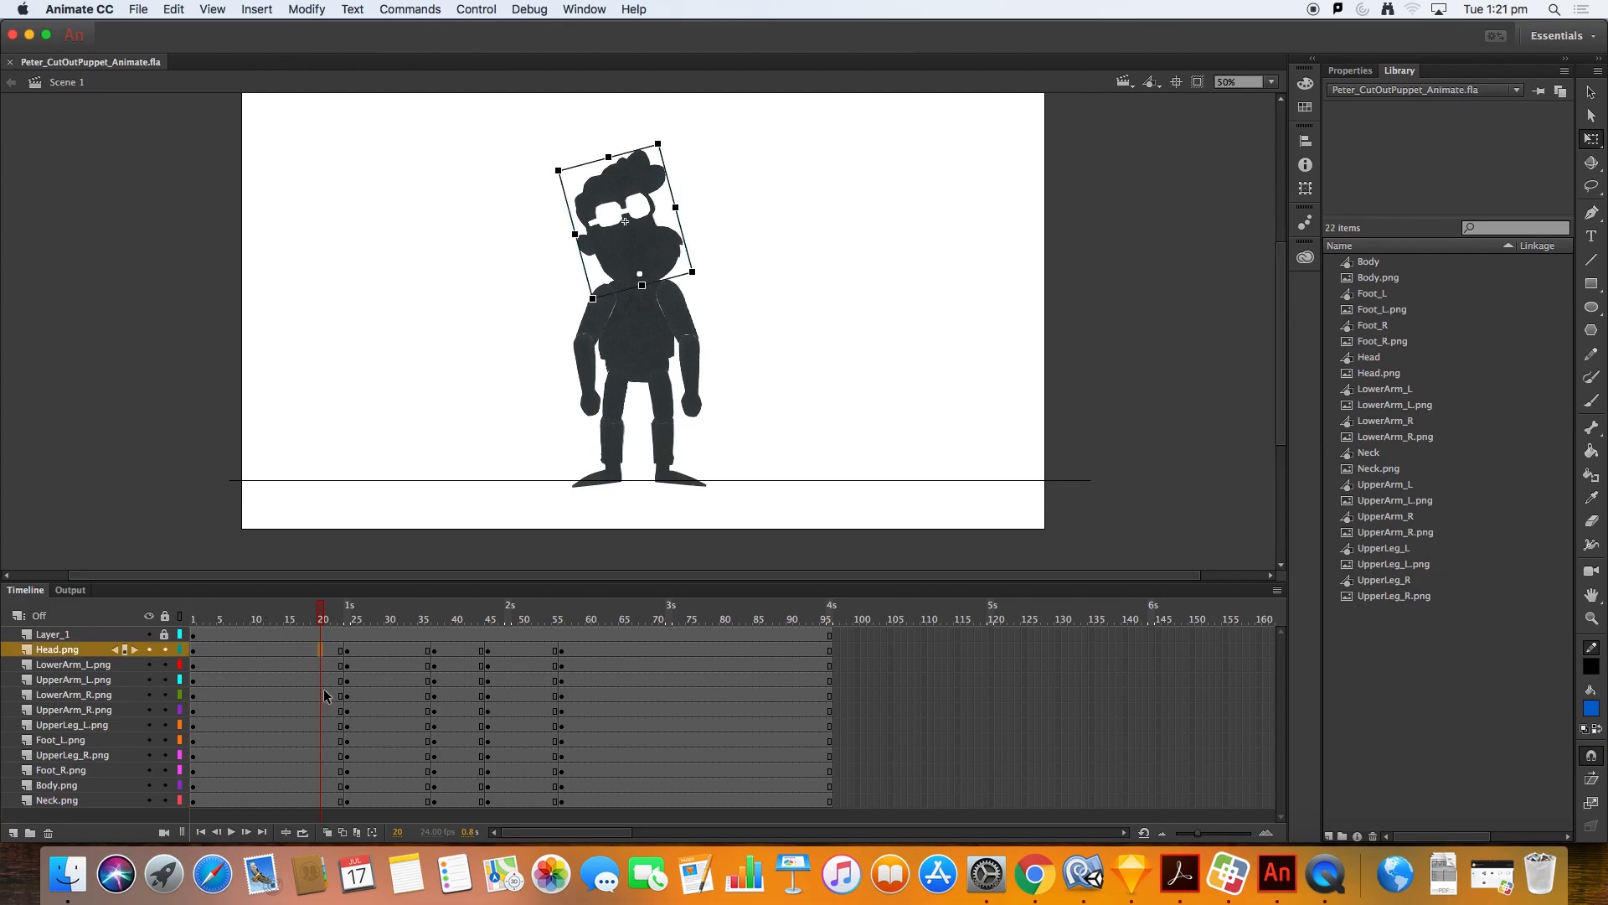
{"action": "left_click", "coordinate": [321, 801], "text": "shift"}
{"action": "right_click", "coordinate": [320, 802]}
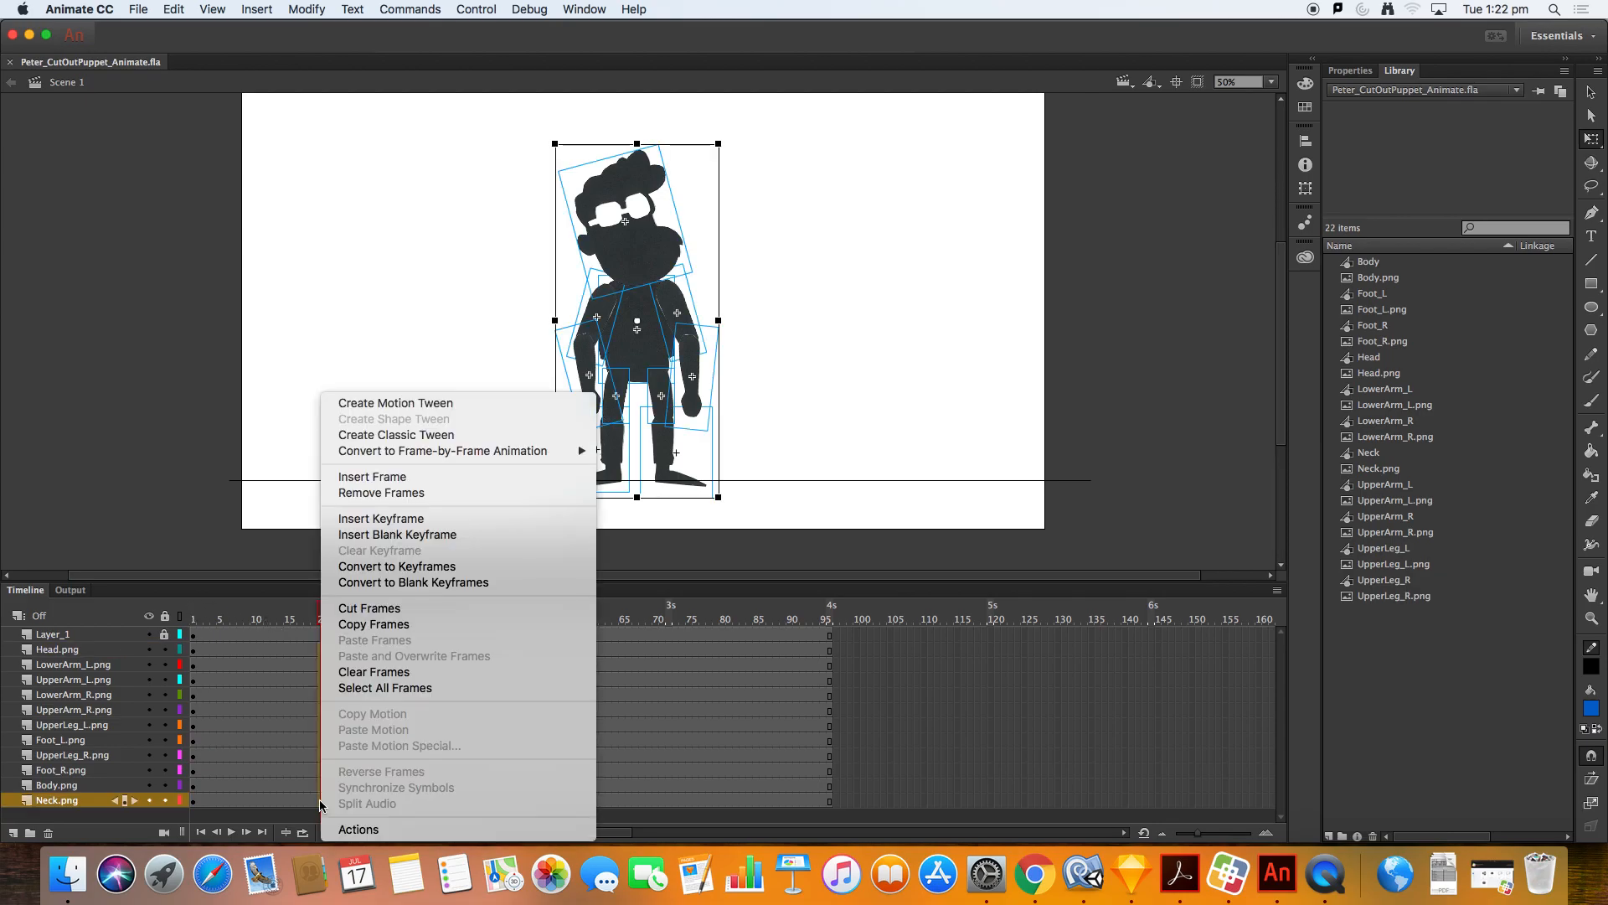
{"action": "left_click", "coordinate": [455, 520]}
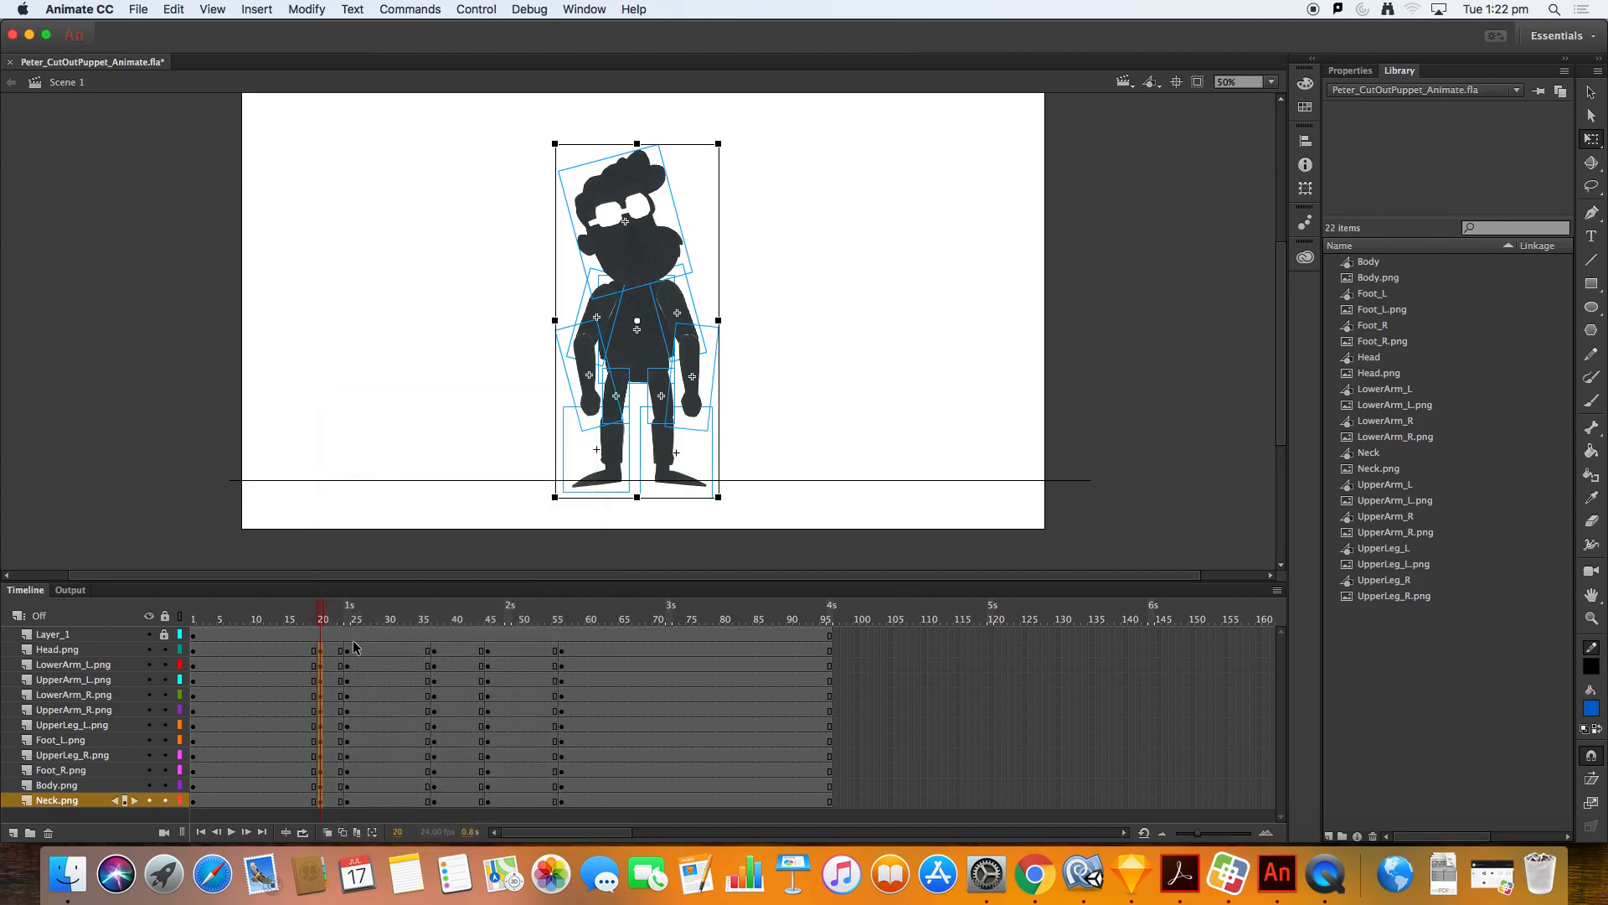
Step: Create classic tweens on all layers from the standing pose at frame 20 to the squat
{"action": "left_click", "coordinate": [295, 650]}
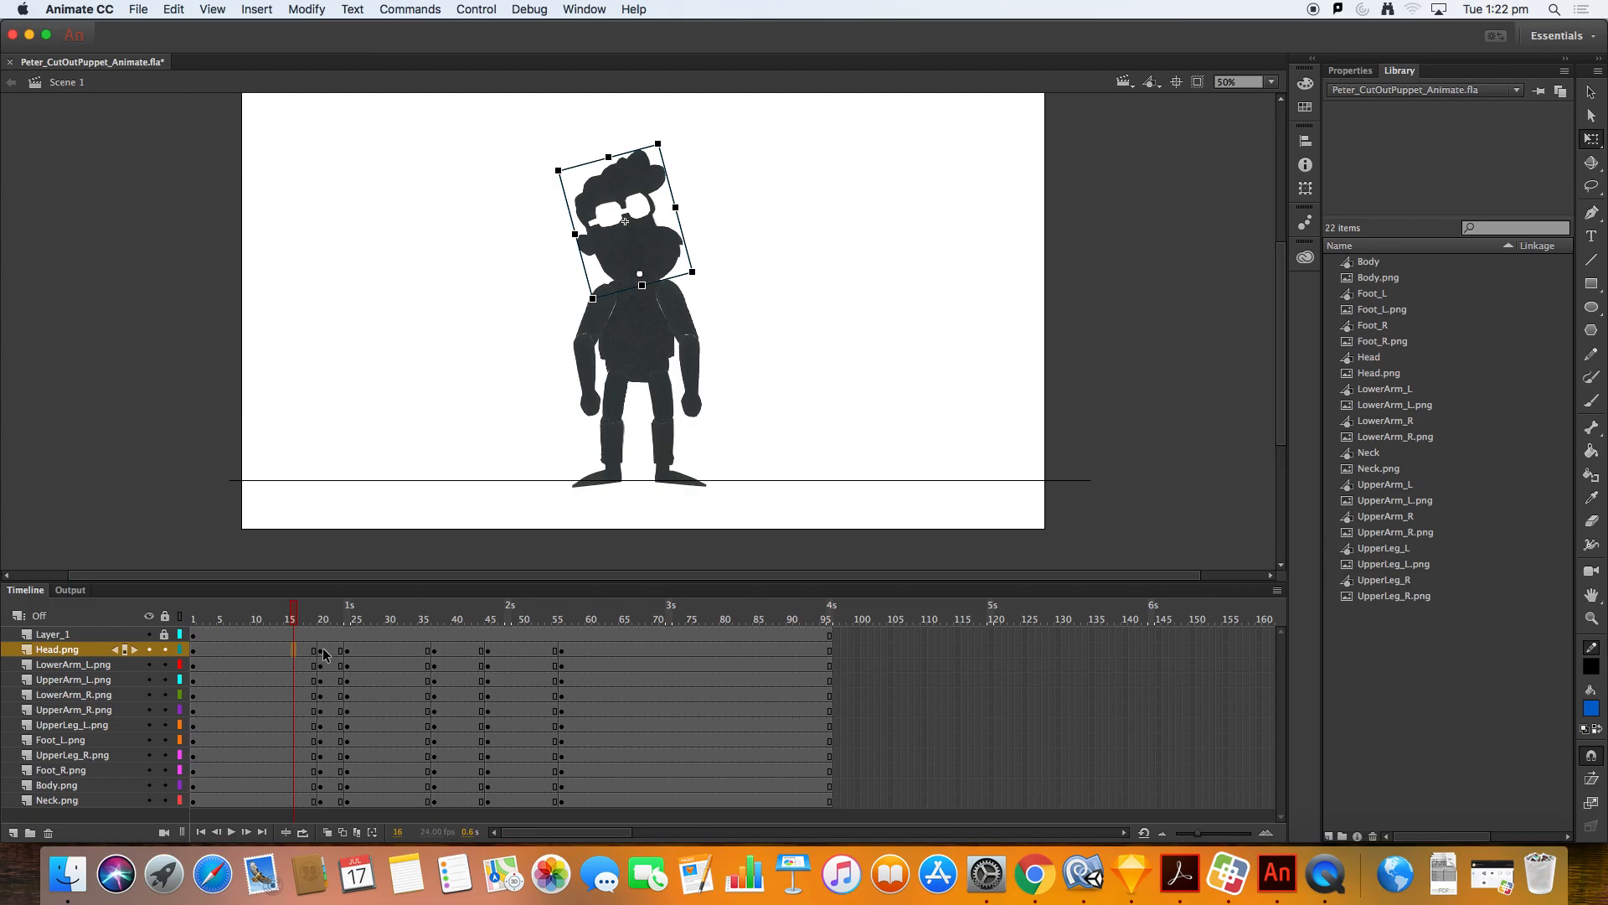
{"action": "left_click", "coordinate": [321, 651]}
{"action": "right_click", "coordinate": [323, 657]}
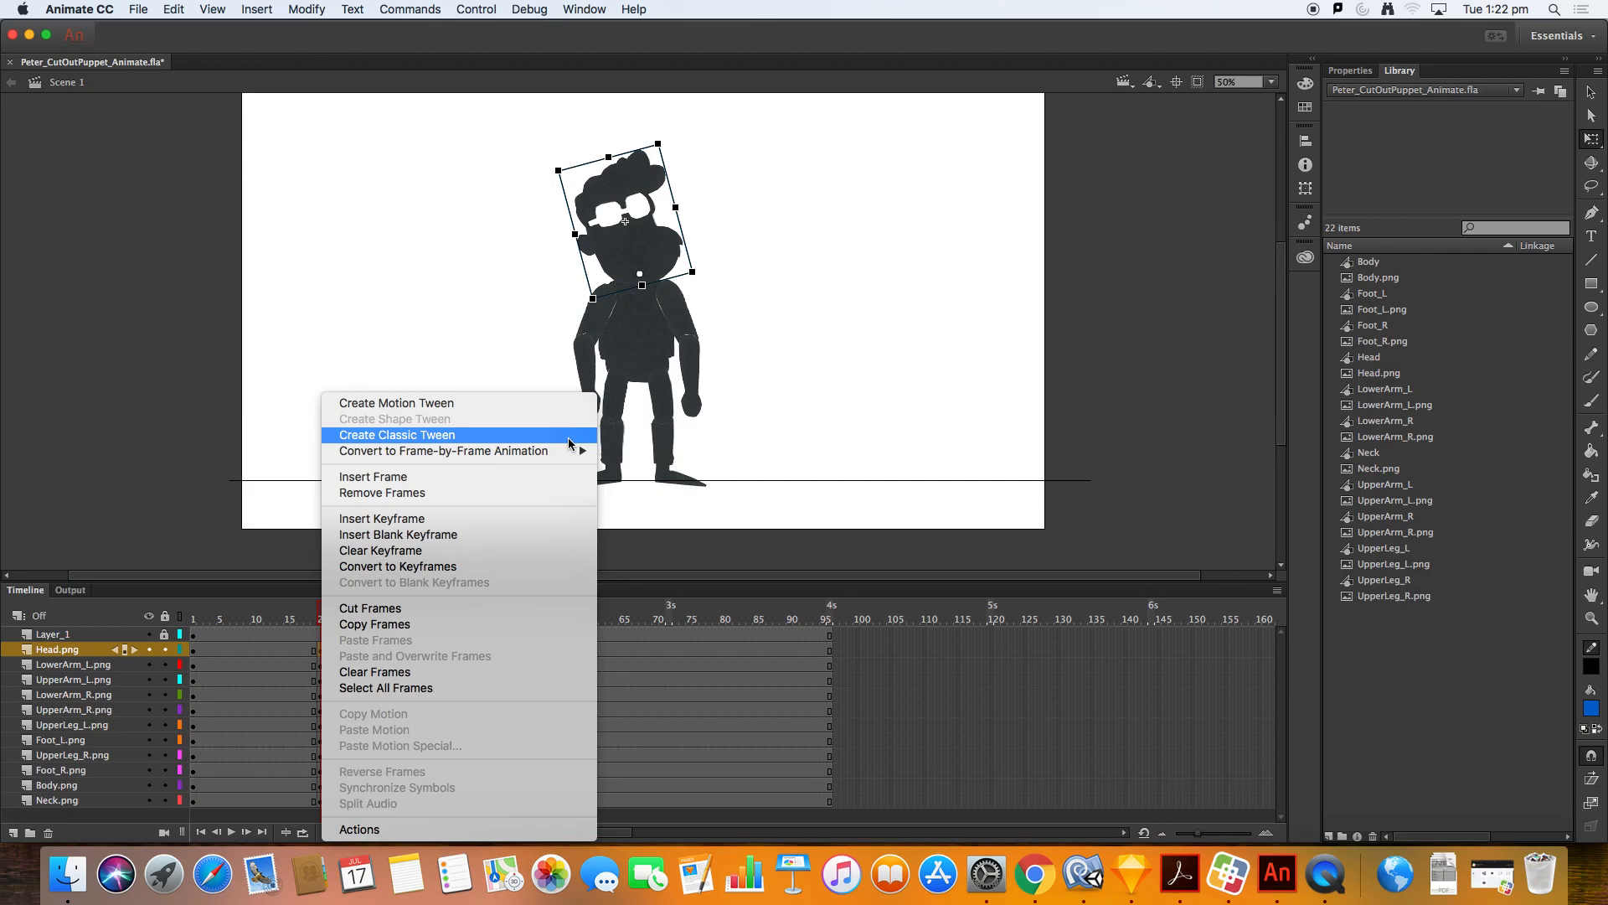
{"action": "left_click", "coordinate": [568, 443]}
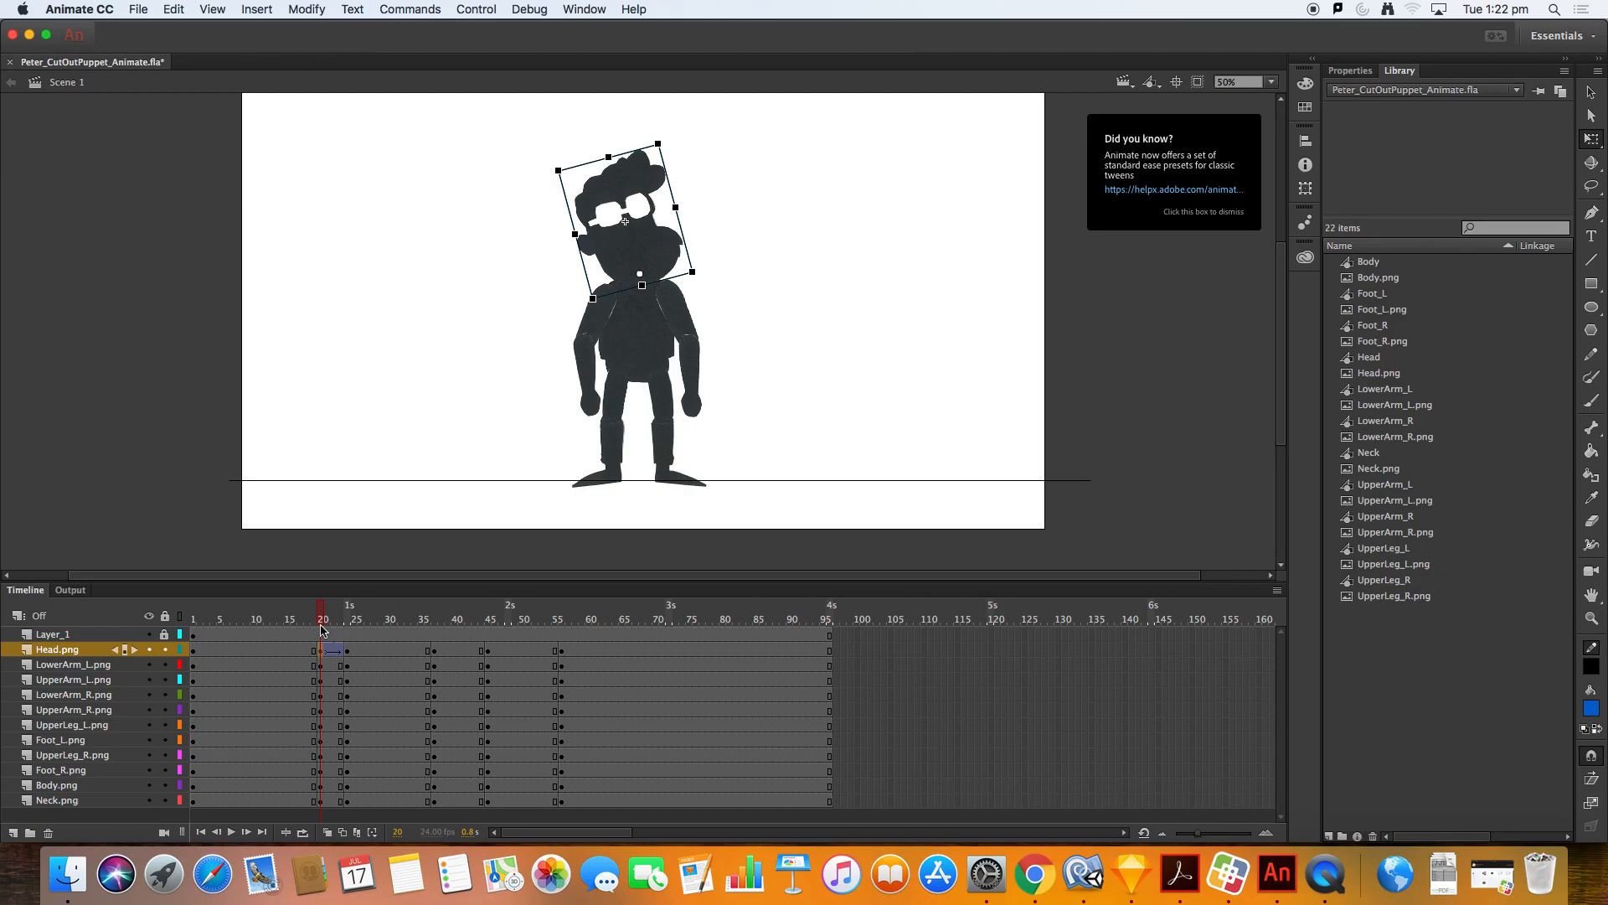
{"action": "mouse_move", "coordinate": [324, 618]}
{"action": "left_mouse_down"}
{"action": "mouse_move", "coordinate": [350, 614]}
{"action": "mouse_move", "coordinate": [323, 612]}
{"action": "left_mouse_up"}
{"action": "left_click", "coordinate": [320, 665]}
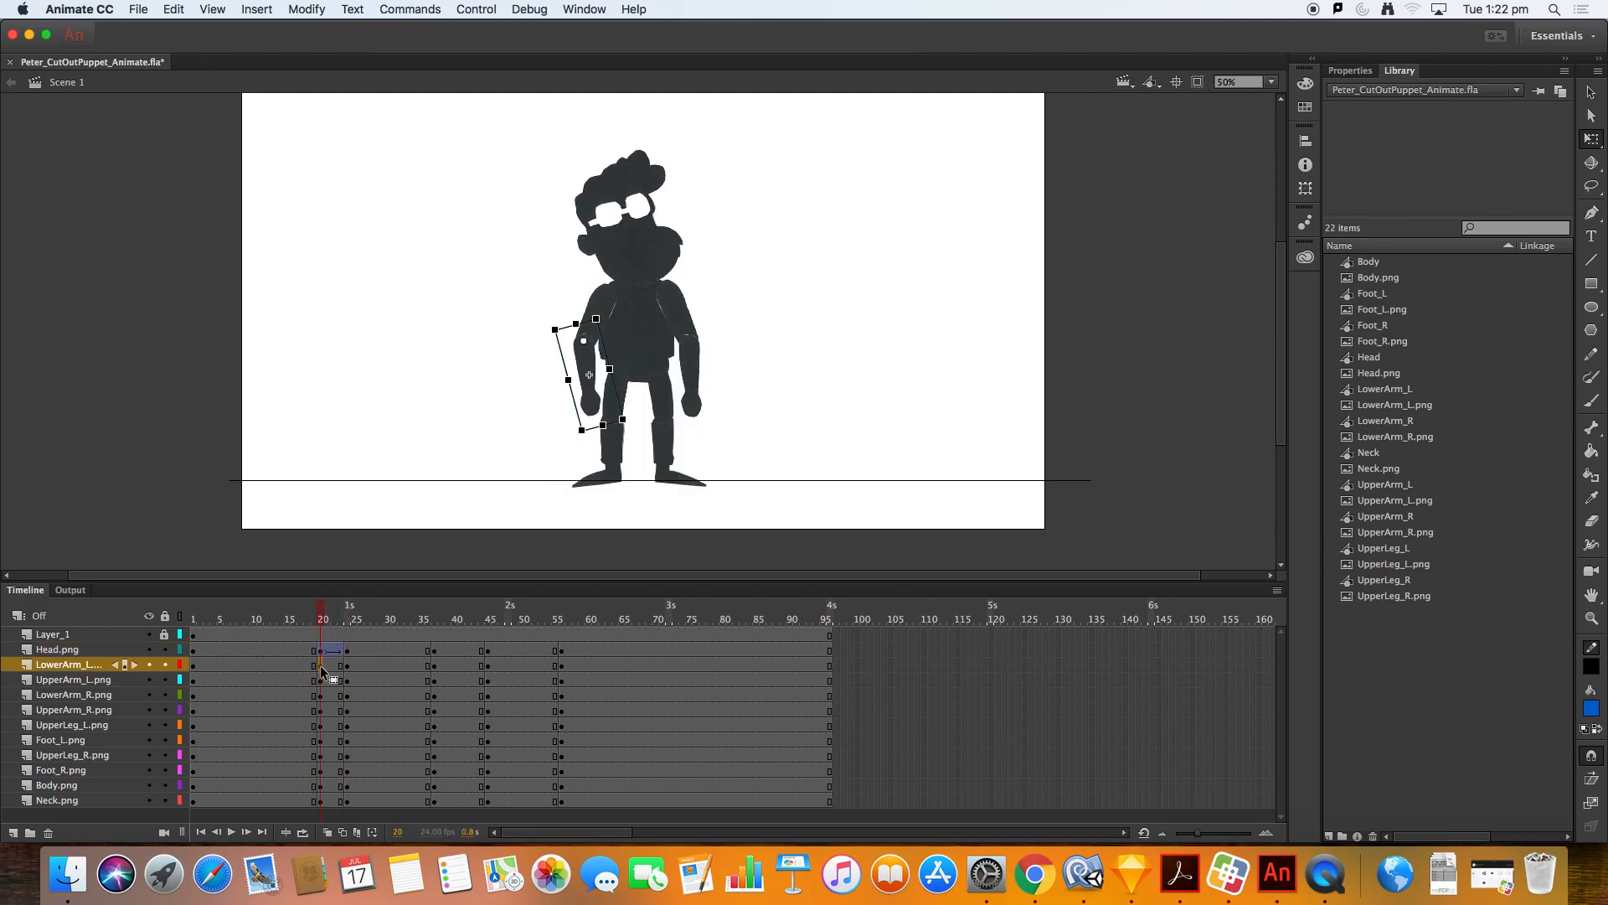
{"action": "left_click", "coordinate": [322, 802], "text": "shift"}
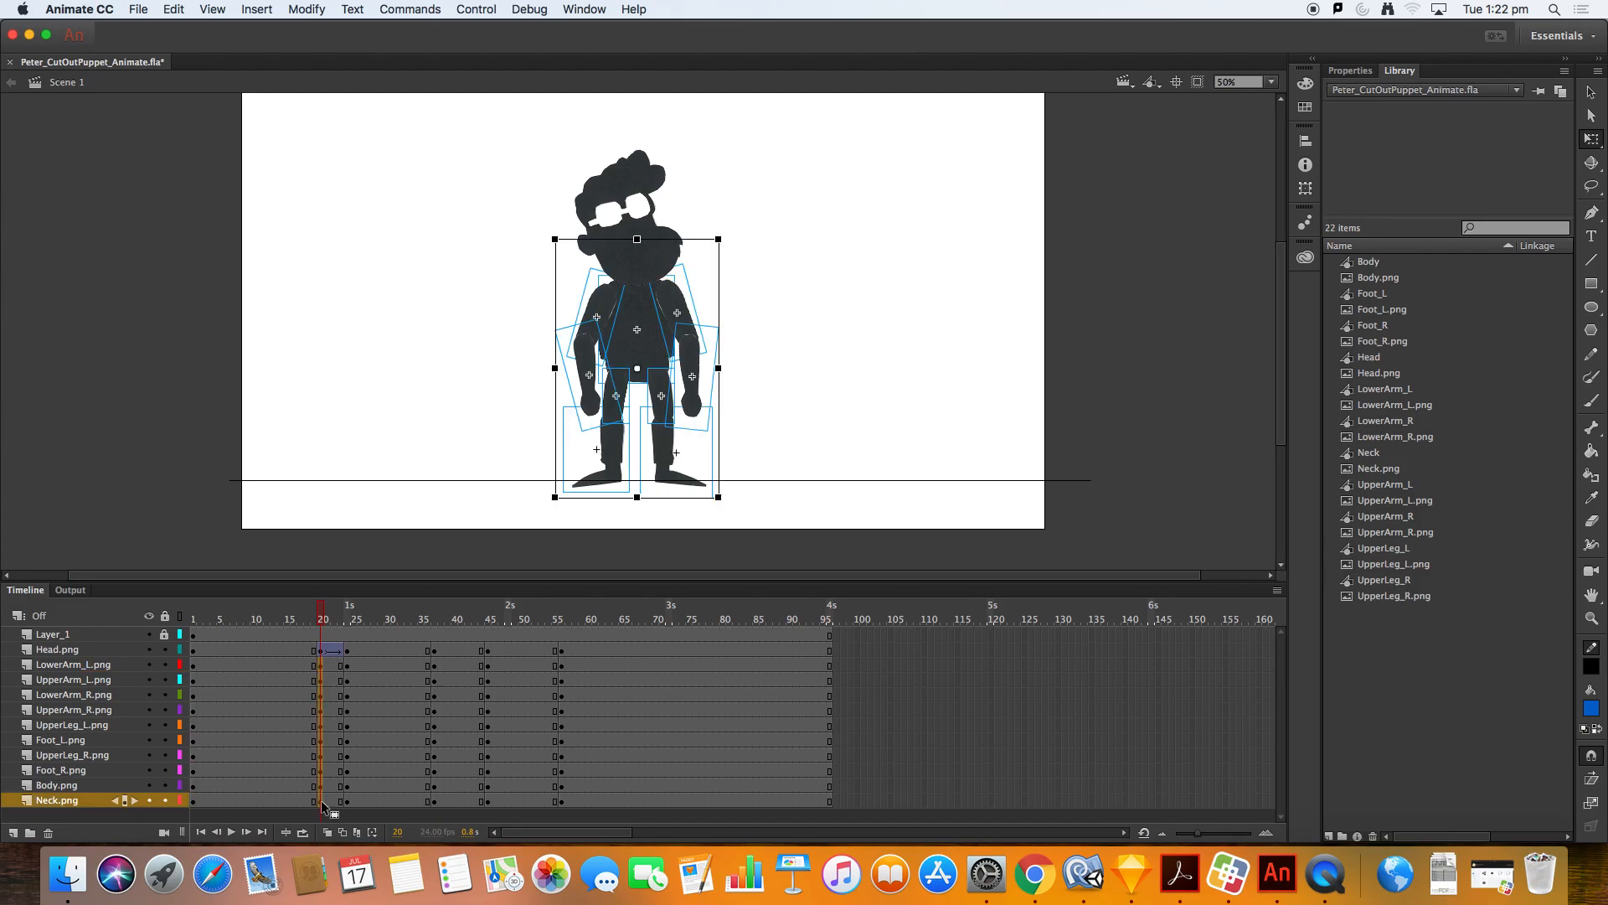
{"action": "right_click", "coordinate": [320, 799]}
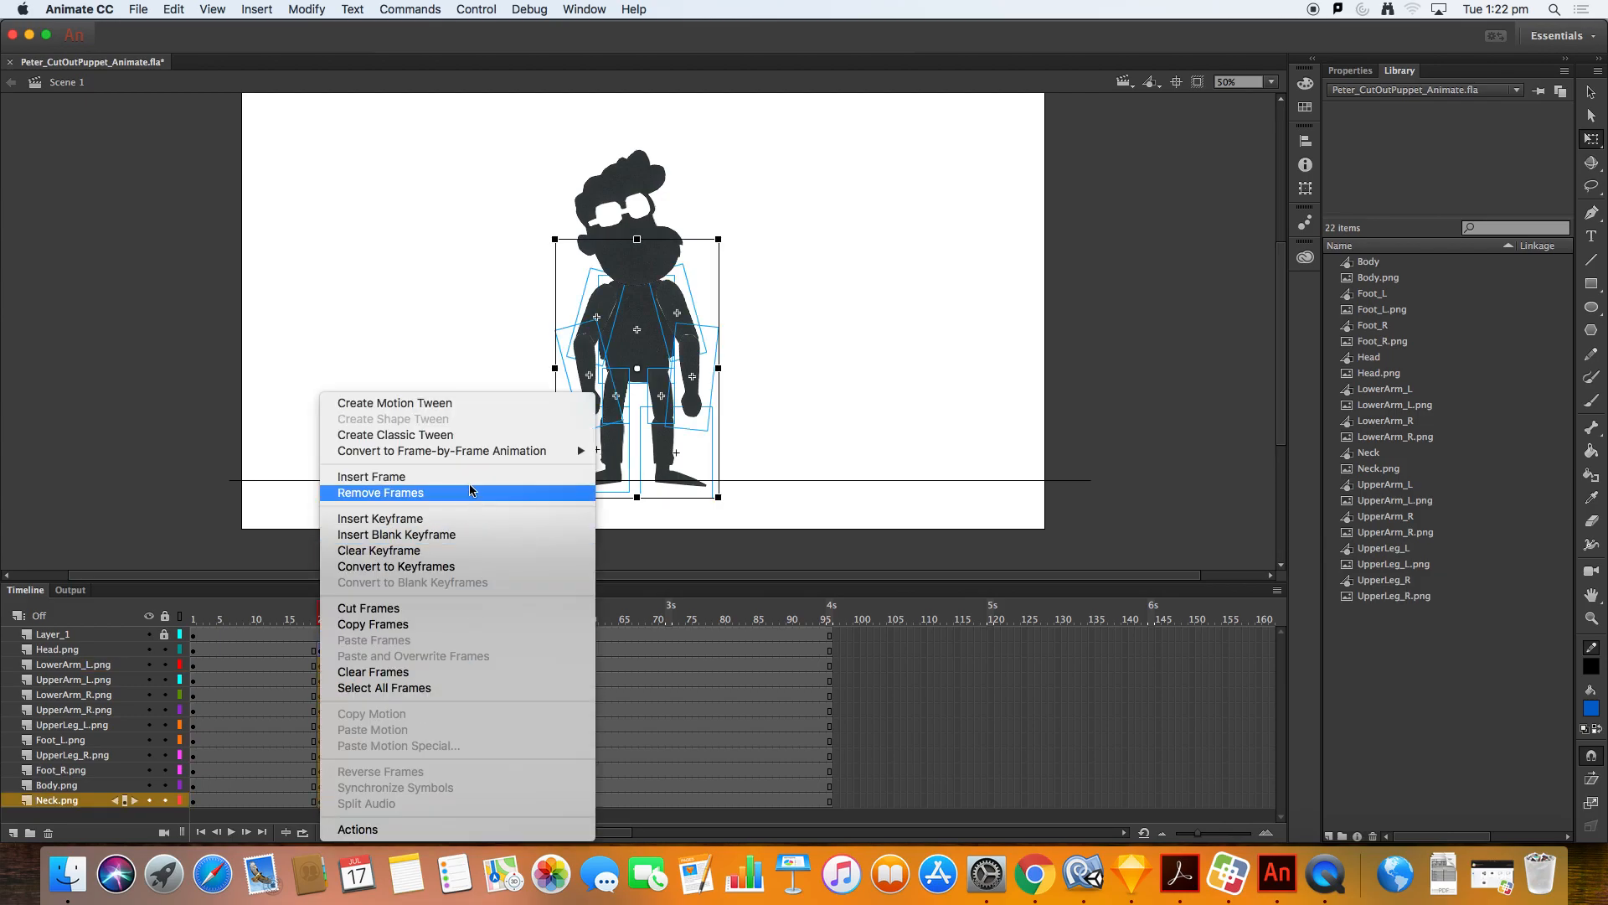
{"action": "left_click", "coordinate": [463, 436]}
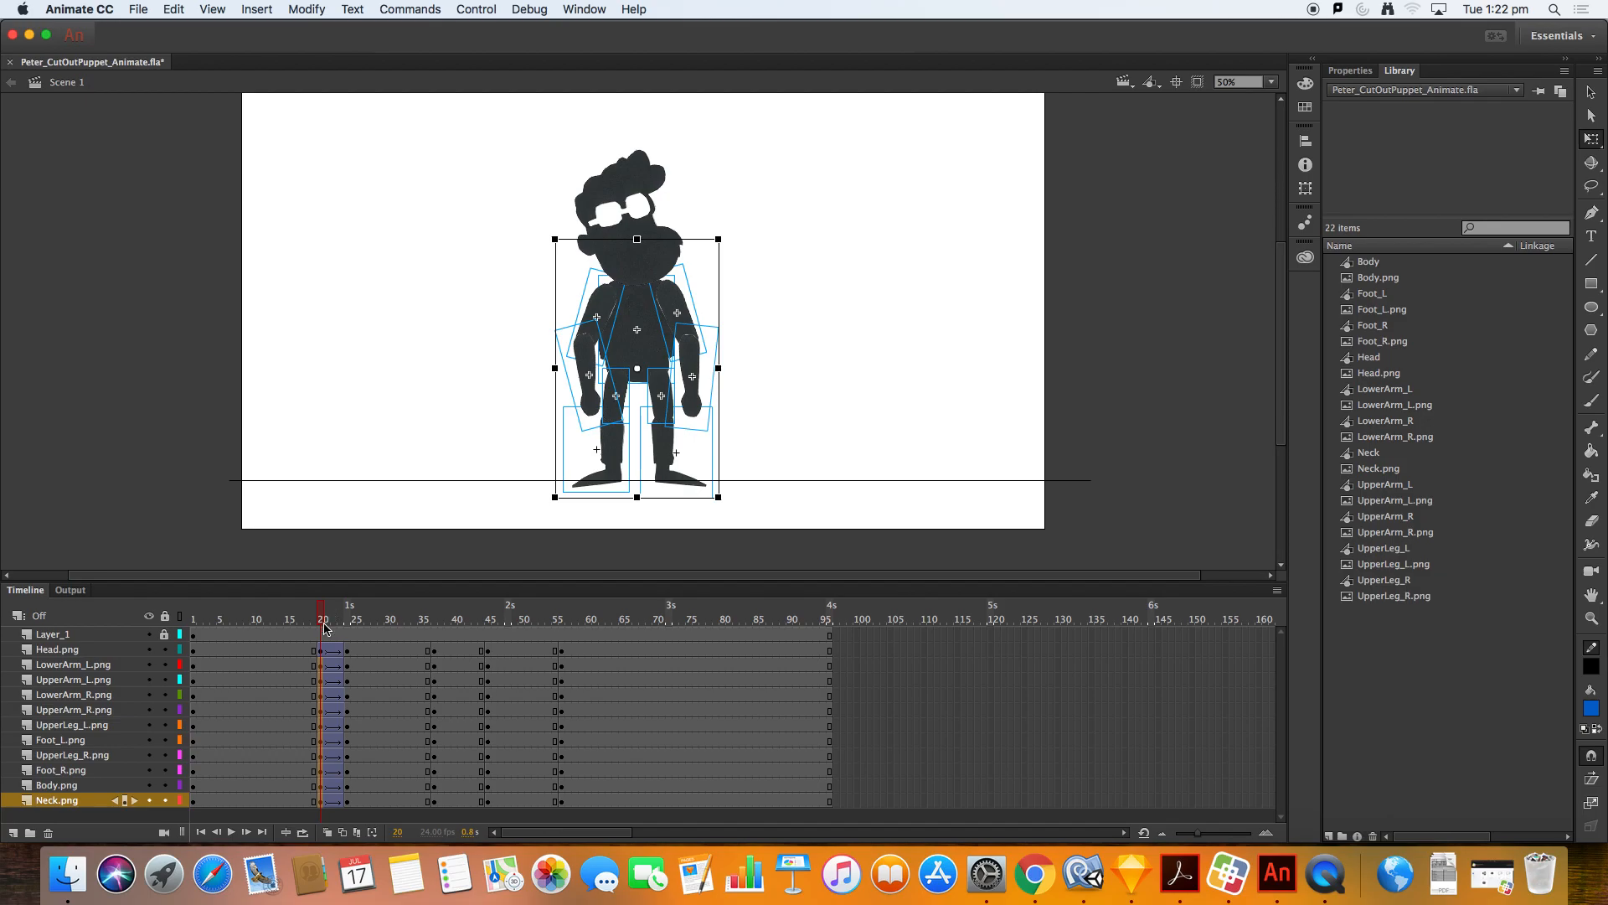
Step: Insert keyframes on all layers at frame 28 to hold the squat pose
{"action": "left_click_drag", "start_coordinate": [319, 624], "coordinate": [374, 624]}
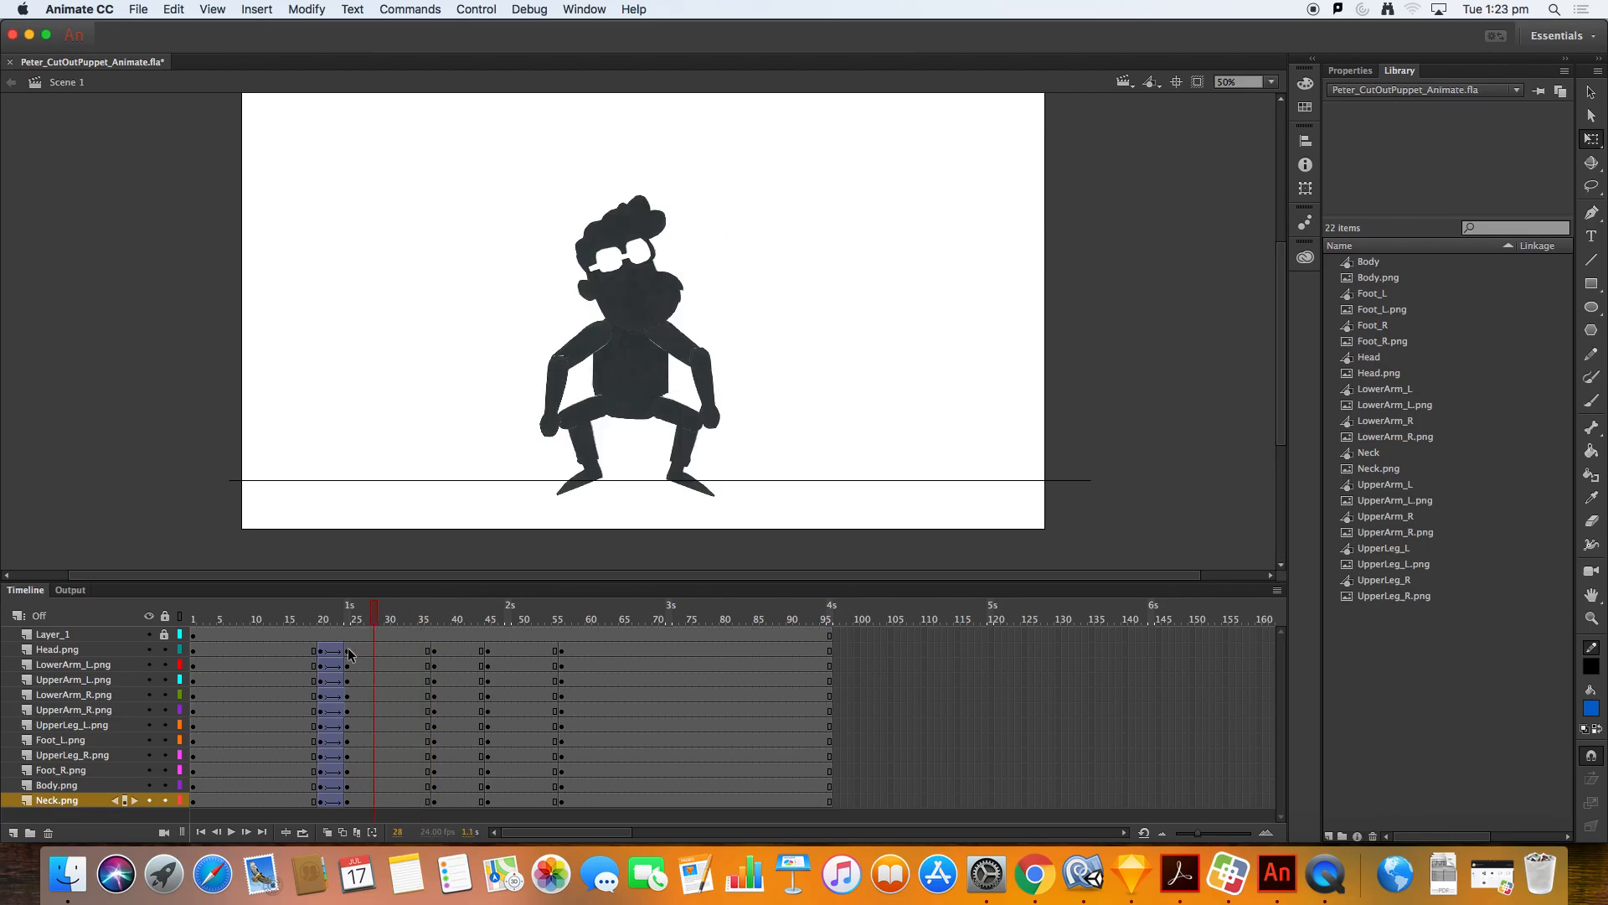
{"action": "left_click", "coordinate": [349, 650]}
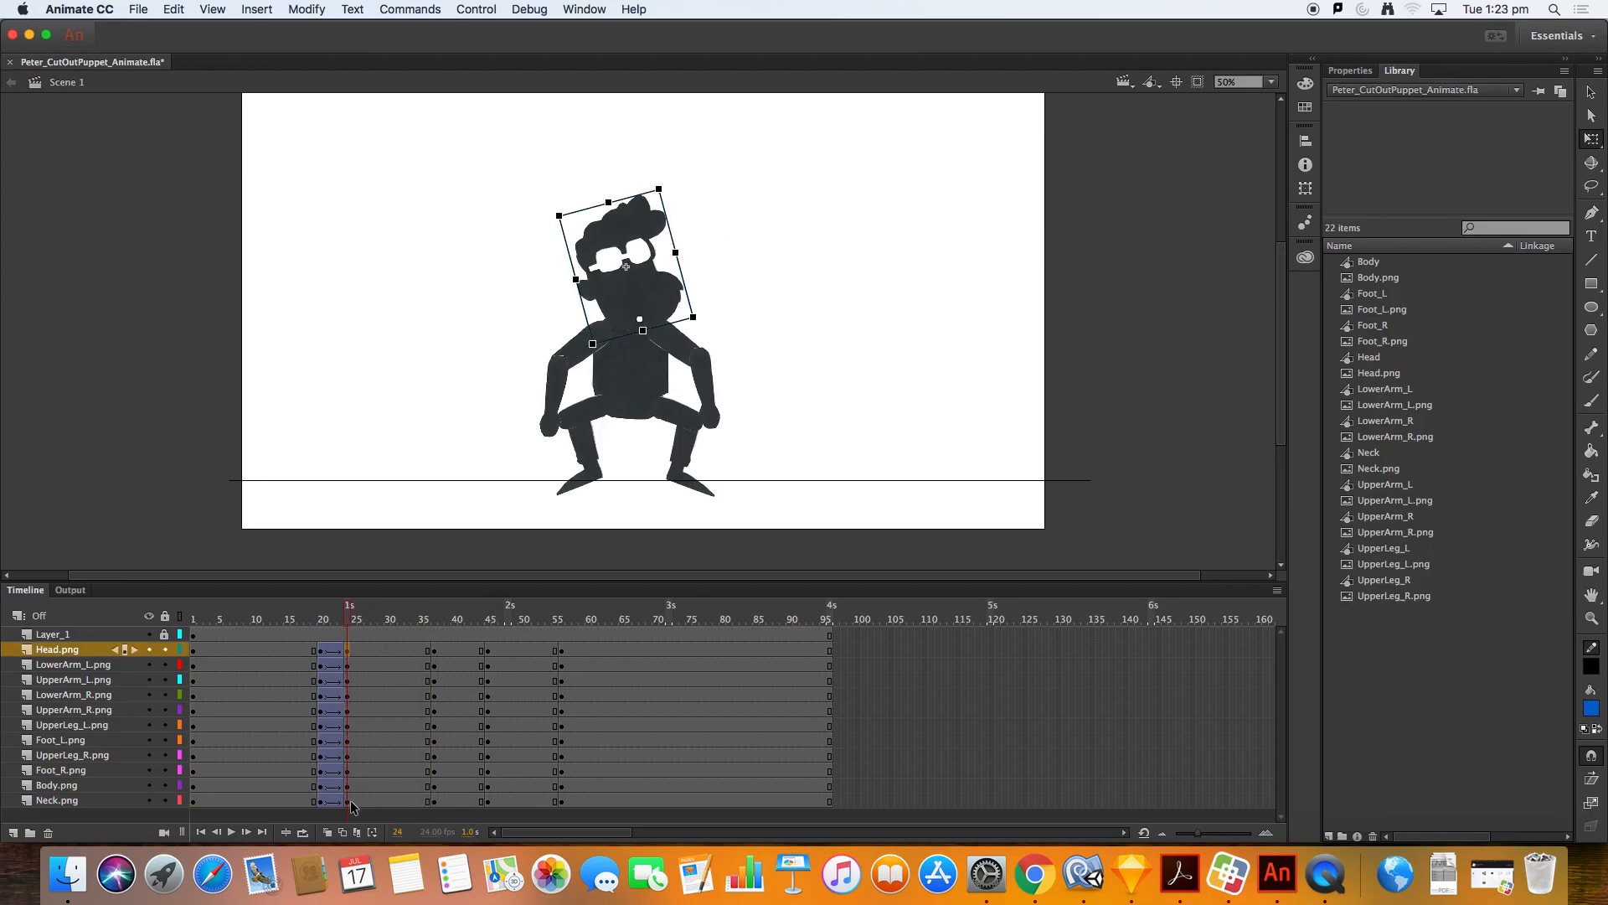
{"action": "left_click", "coordinate": [360, 649]}
{"action": "left_click", "coordinate": [363, 803], "text": "shift"}
{"action": "left_click_drag", "start_coordinate": [336, 621], "coordinate": [372, 618]}
{"action": "left_click", "coordinate": [369, 650]}
{"action": "left_click_drag", "start_coordinate": [375, 649], "coordinate": [376, 804]}
{"action": "right_click", "coordinate": [376, 803]}
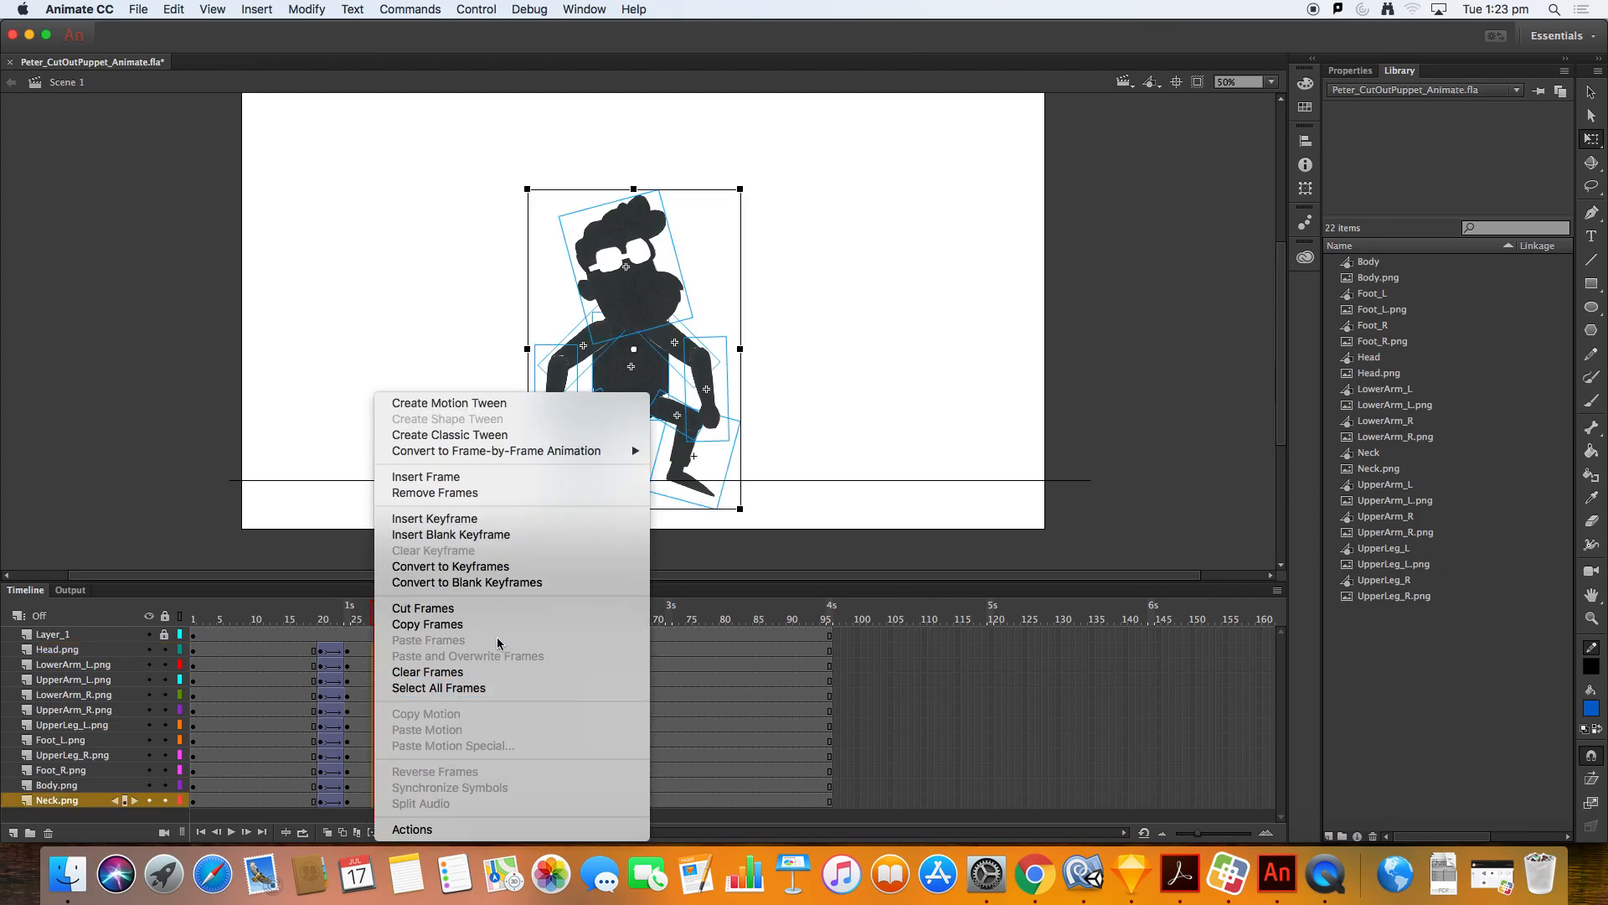
{"action": "left_click", "coordinate": [505, 519]}
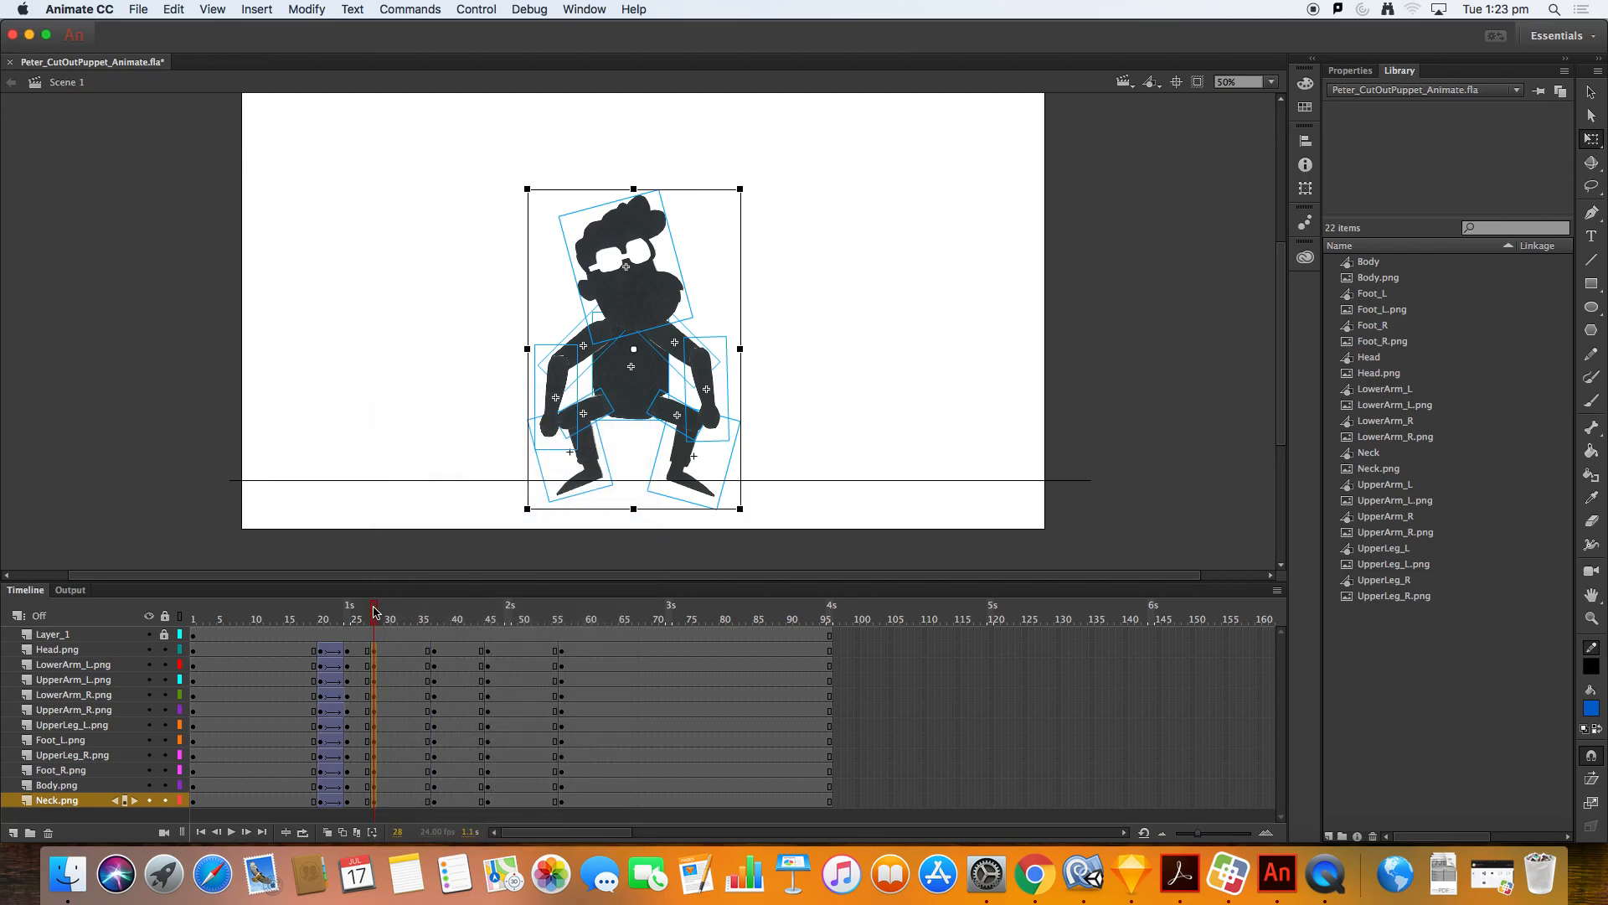
Step: Create classic tweens on all layers from frame 28 to the jump pose at frame 37
{"action": "right_click", "coordinate": [375, 655]}
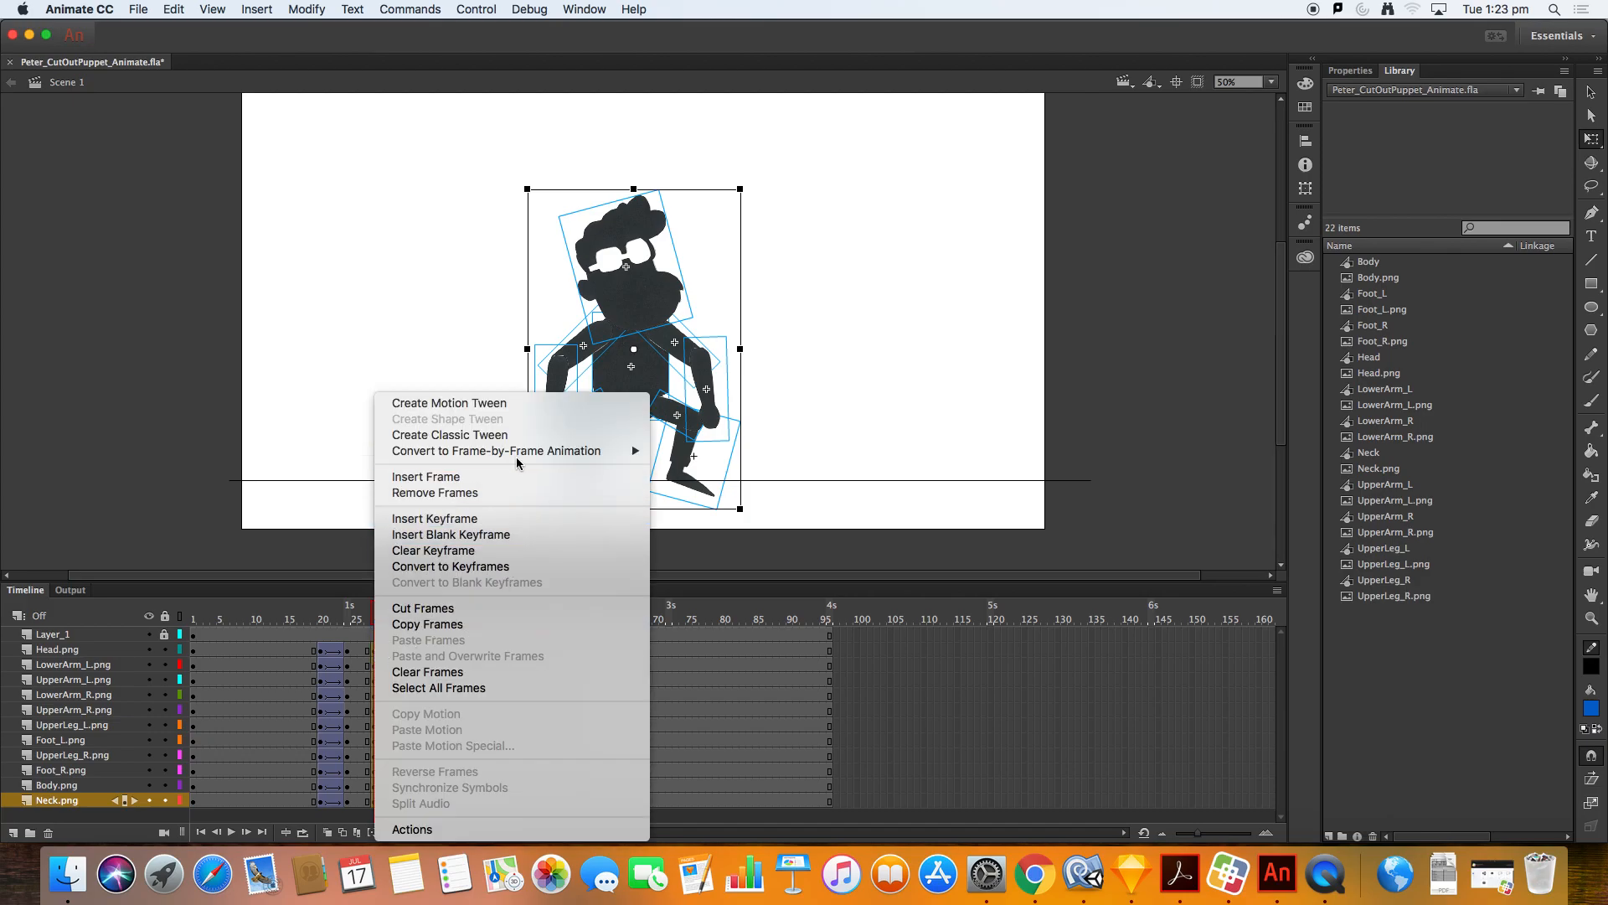
{"action": "left_click", "coordinate": [516, 436]}
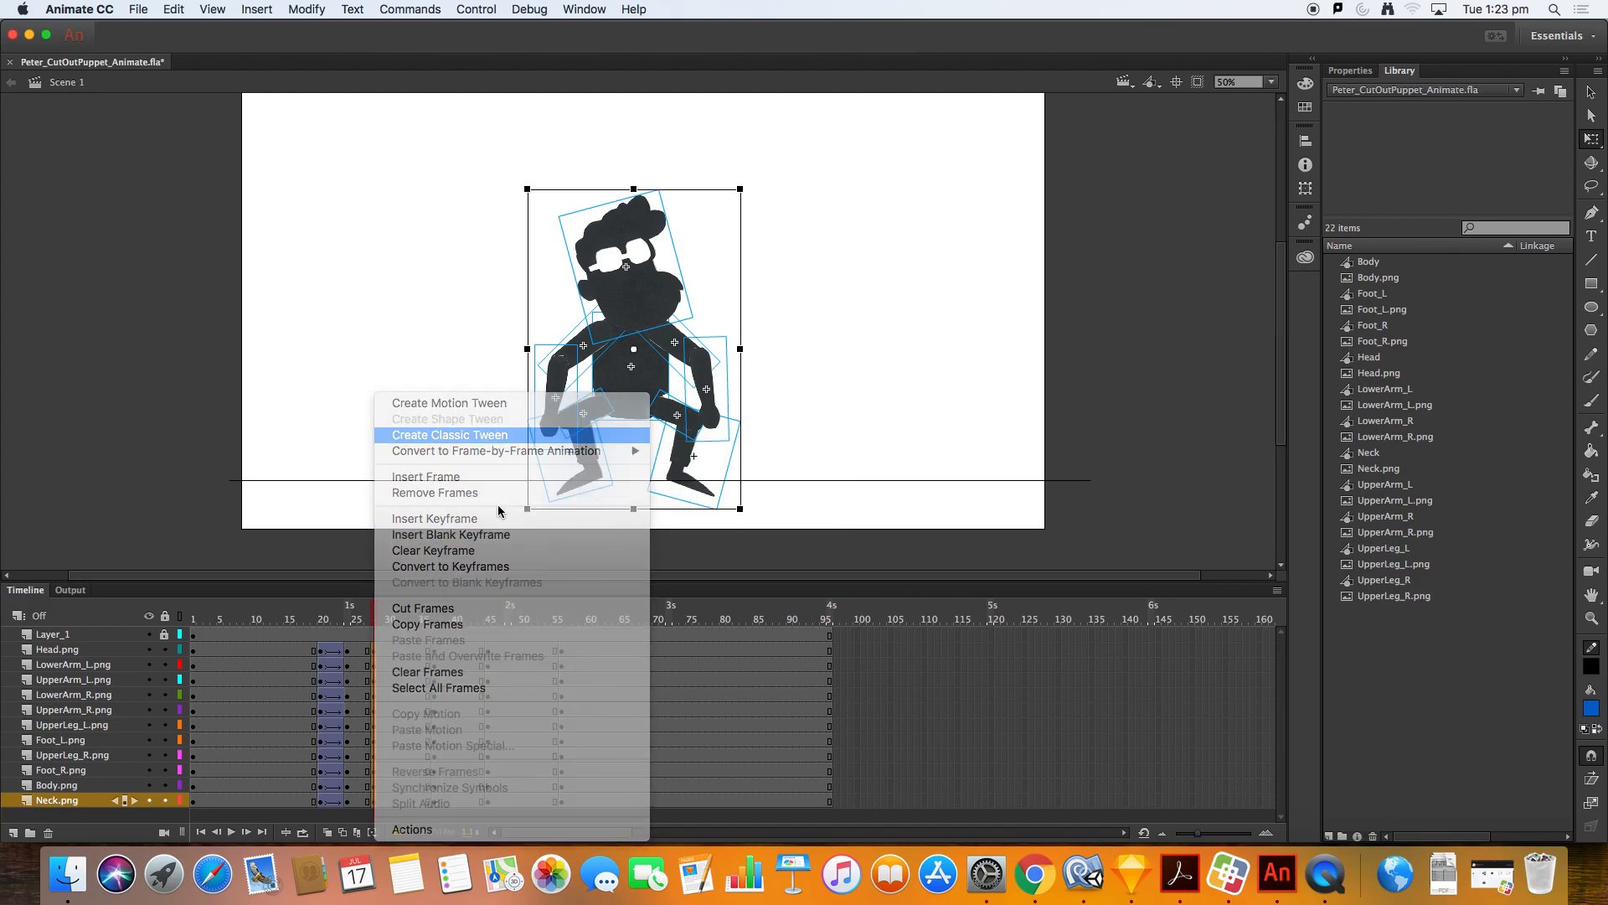
{"action": "left_click", "coordinate": [379, 618]}
{"action": "left_click_drag", "start_coordinate": [380, 619], "coordinate": [449, 578]}
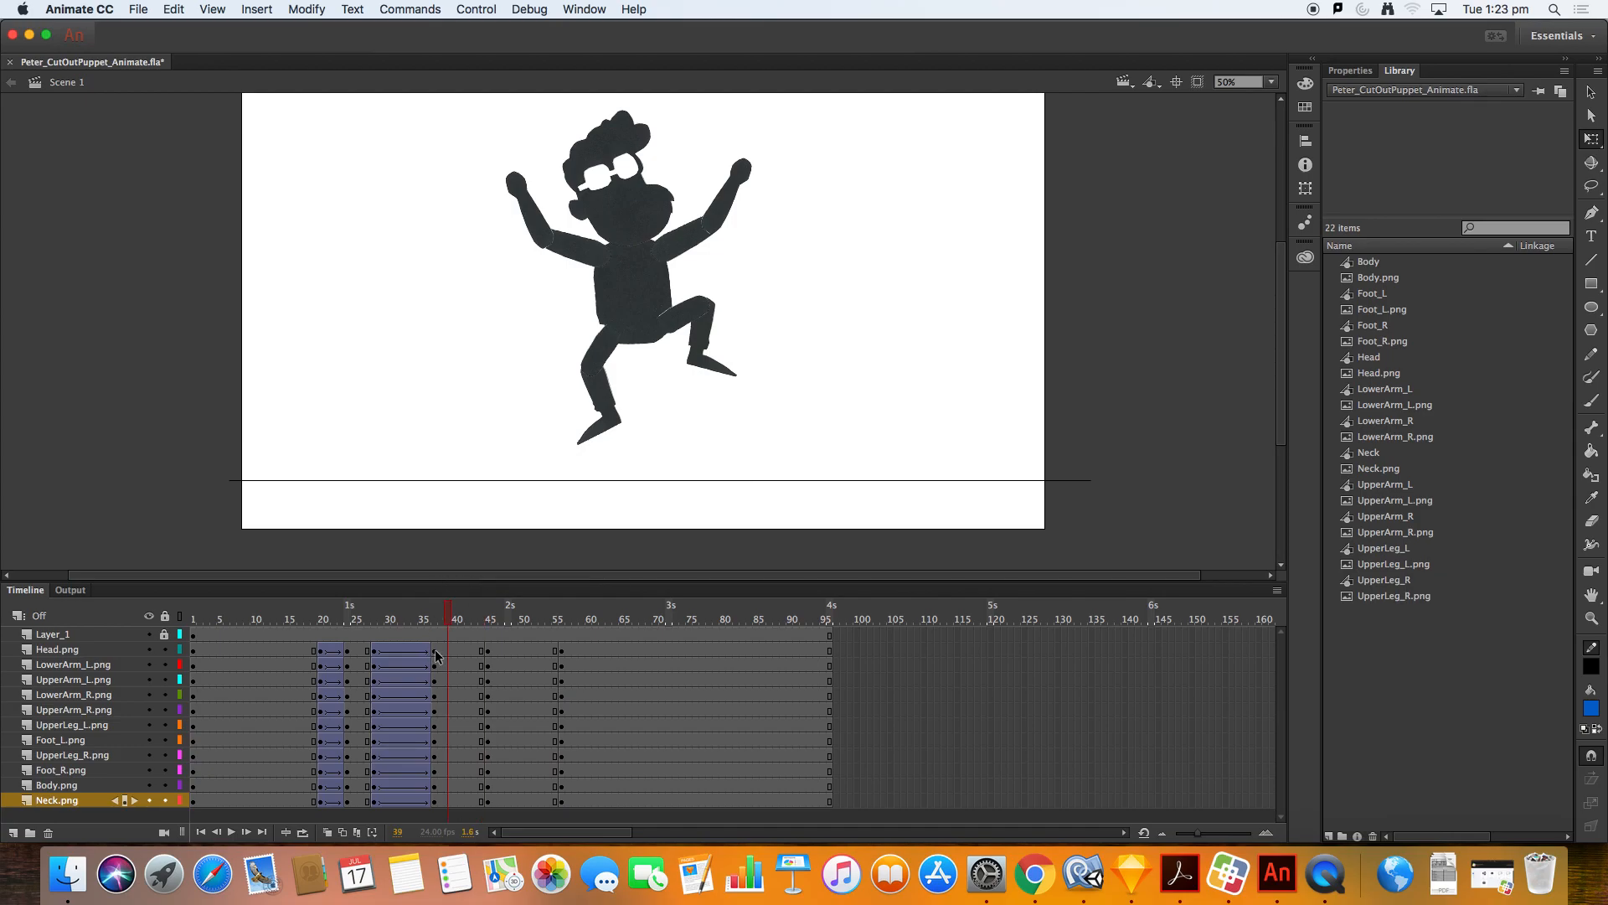
Step: Create classic tweens on all layers from the jump pose at frame 37 to the next keyframe
{"action": "left_click", "coordinate": [434, 652]}
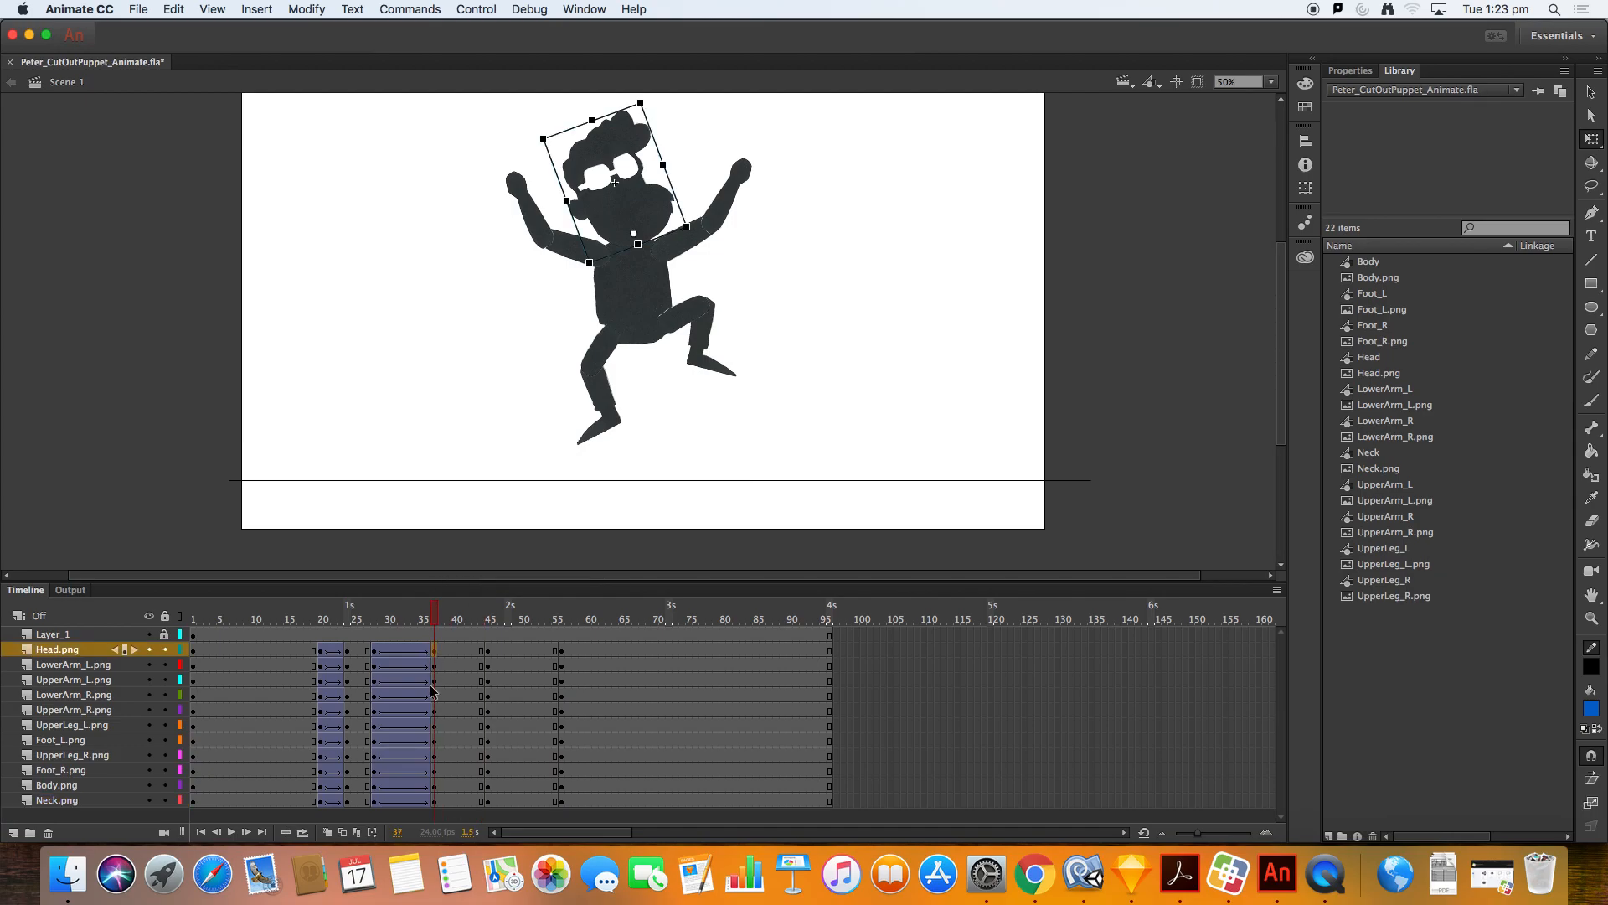
{"action": "left_click", "coordinate": [436, 803], "text": "shift"}
{"action": "right_click", "coordinate": [435, 808]}
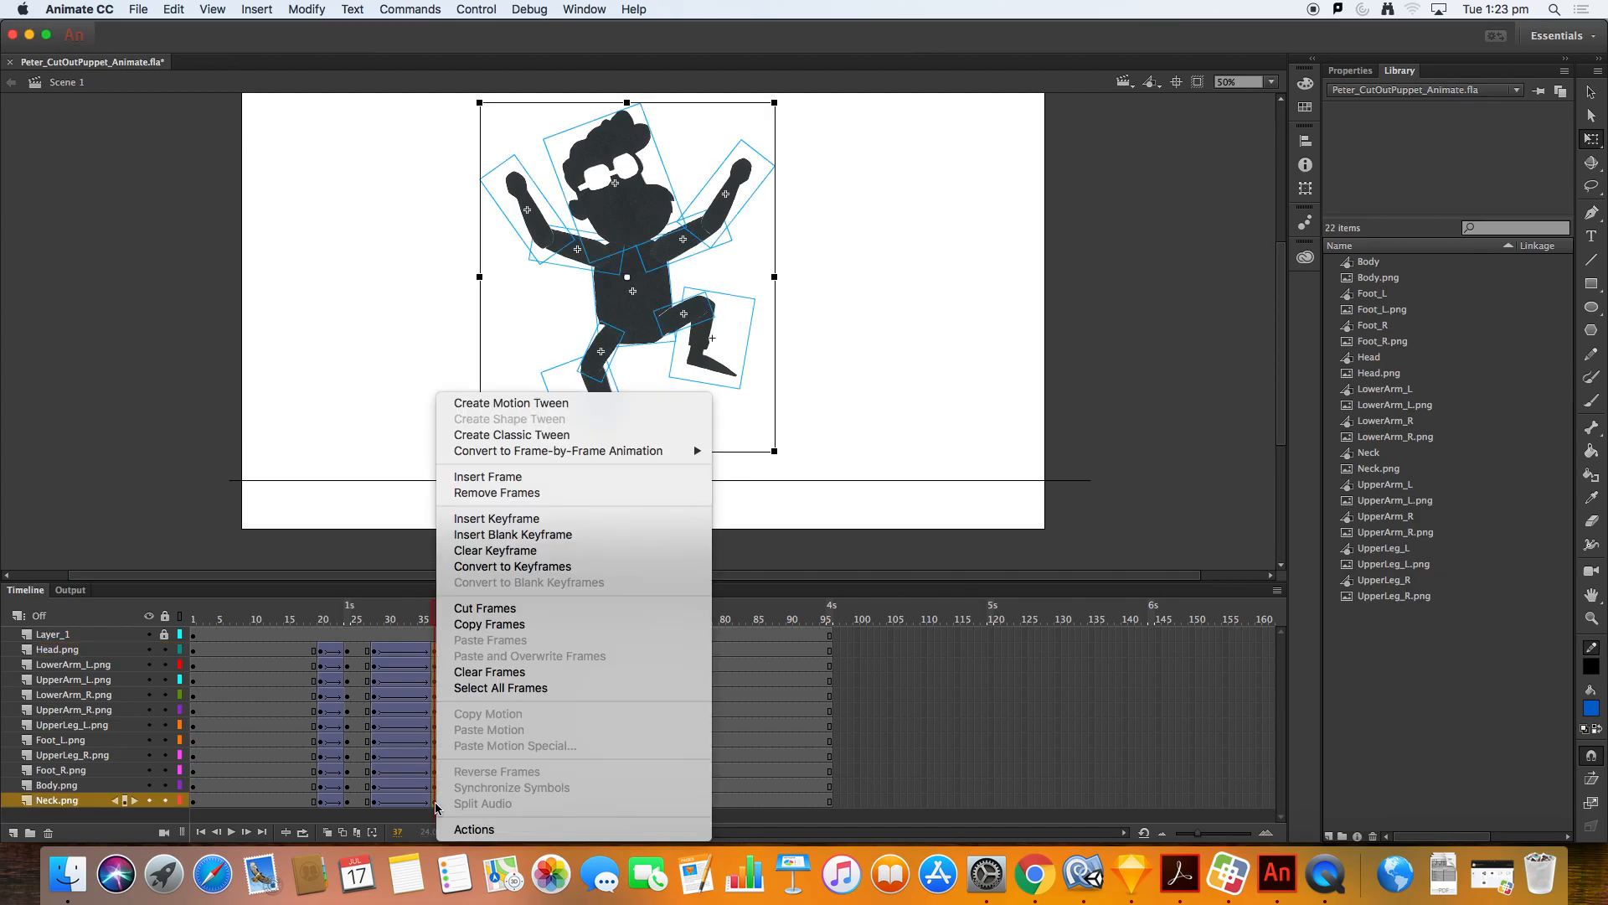
{"action": "left_click", "coordinate": [547, 435]}
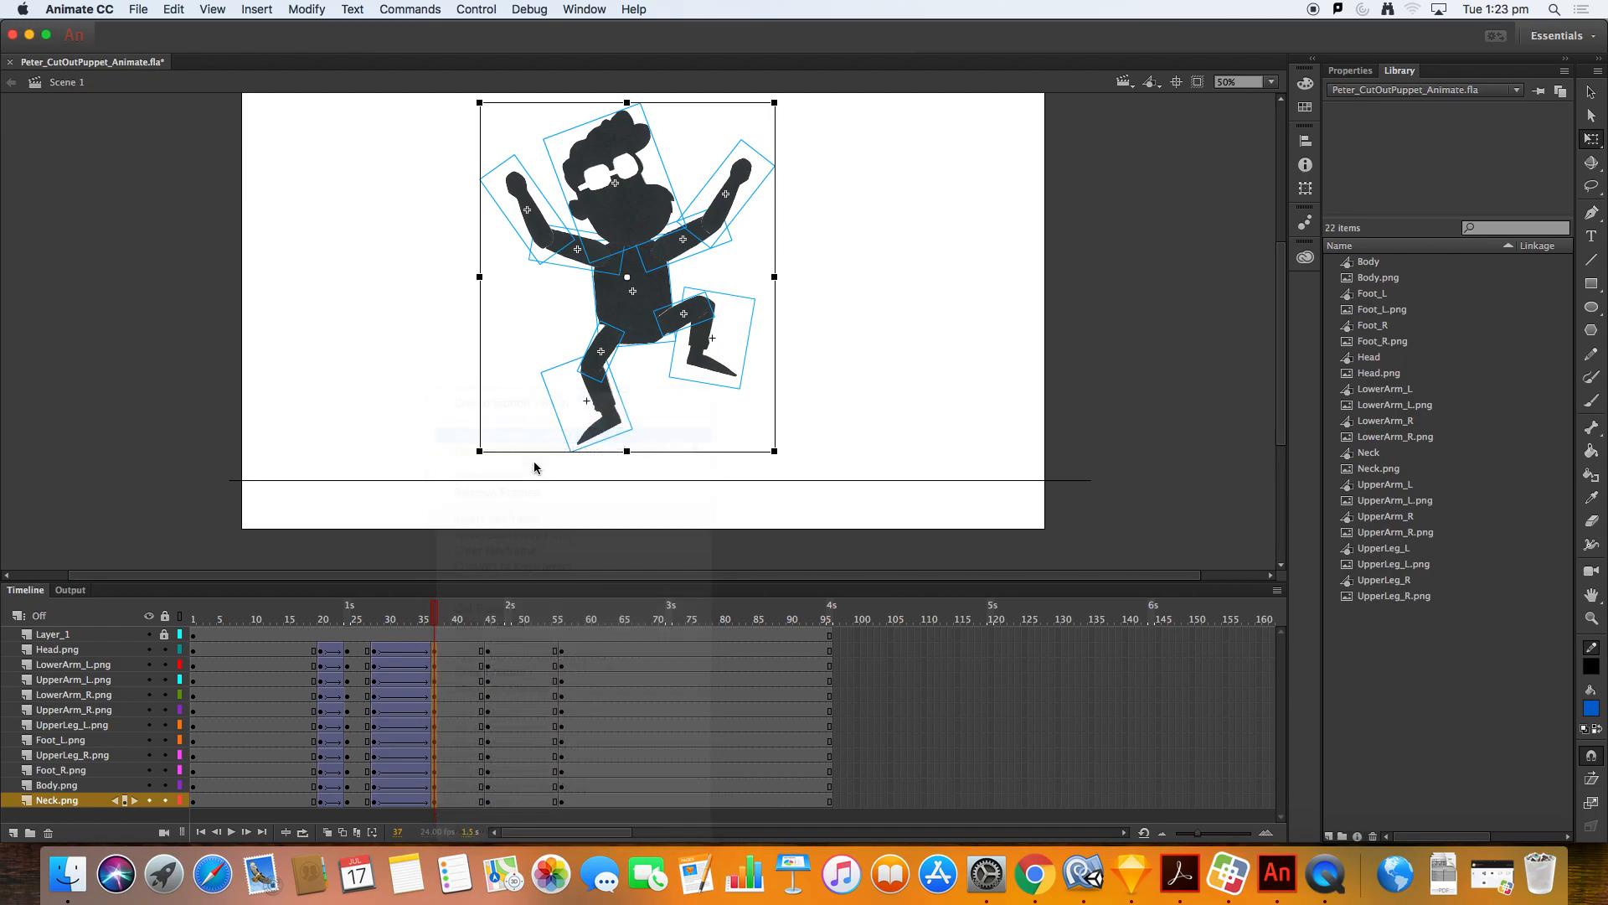
Step: Create classic tweens on all layers from the landing keyframe at frame 45 to the standing pose at frame 55
{"action": "left_click_drag", "start_coordinate": [433, 627], "coordinate": [507, 662]}
{"action": "left_click", "coordinate": [496, 650]}
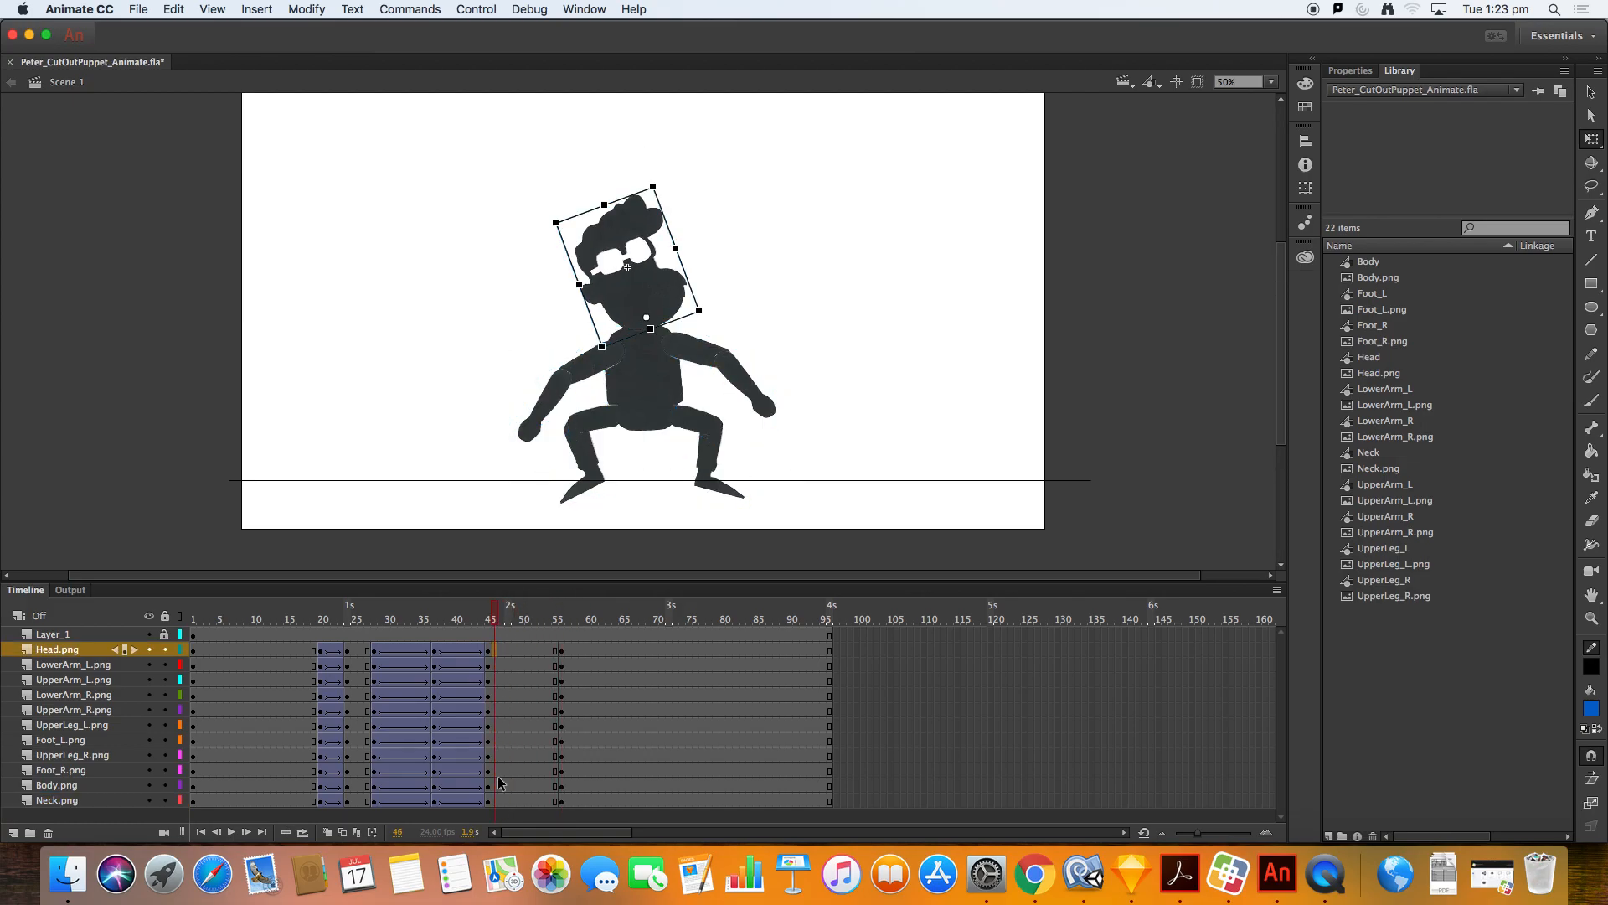
{"action": "left_click", "coordinate": [494, 802], "text": "shift"}
{"action": "right_click", "coordinate": [494, 805]}
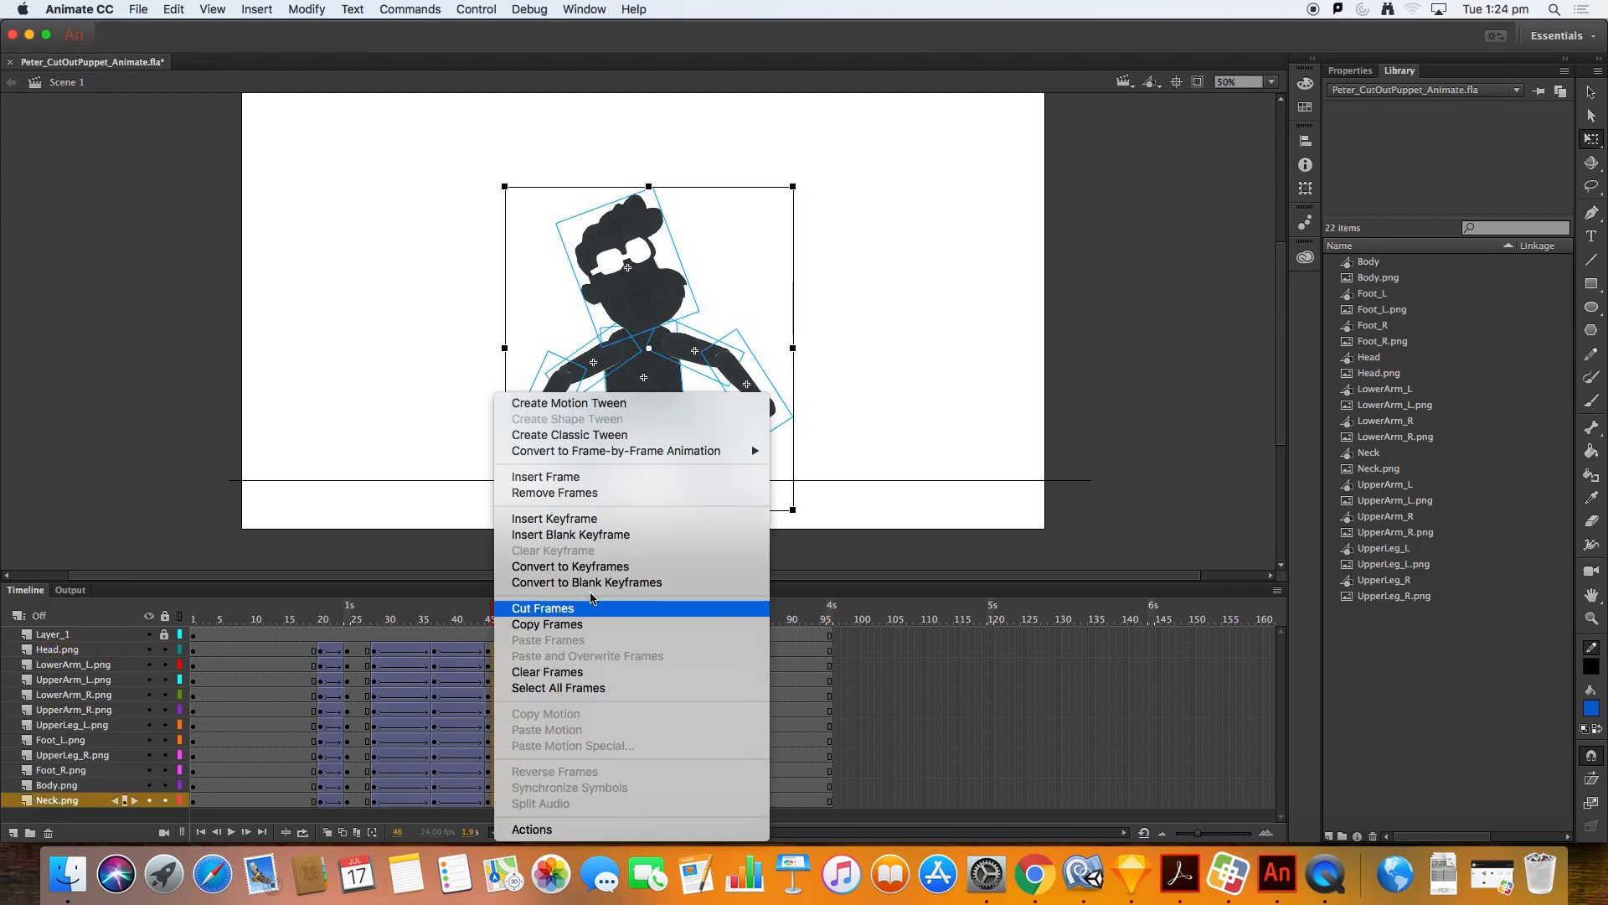
{"action": "left_click", "coordinate": [598, 437]}
Step: Play the animation from frame 1 to review the jump timing
{"action": "left_click_drag", "start_coordinate": [496, 610], "coordinate": [161, 605]}
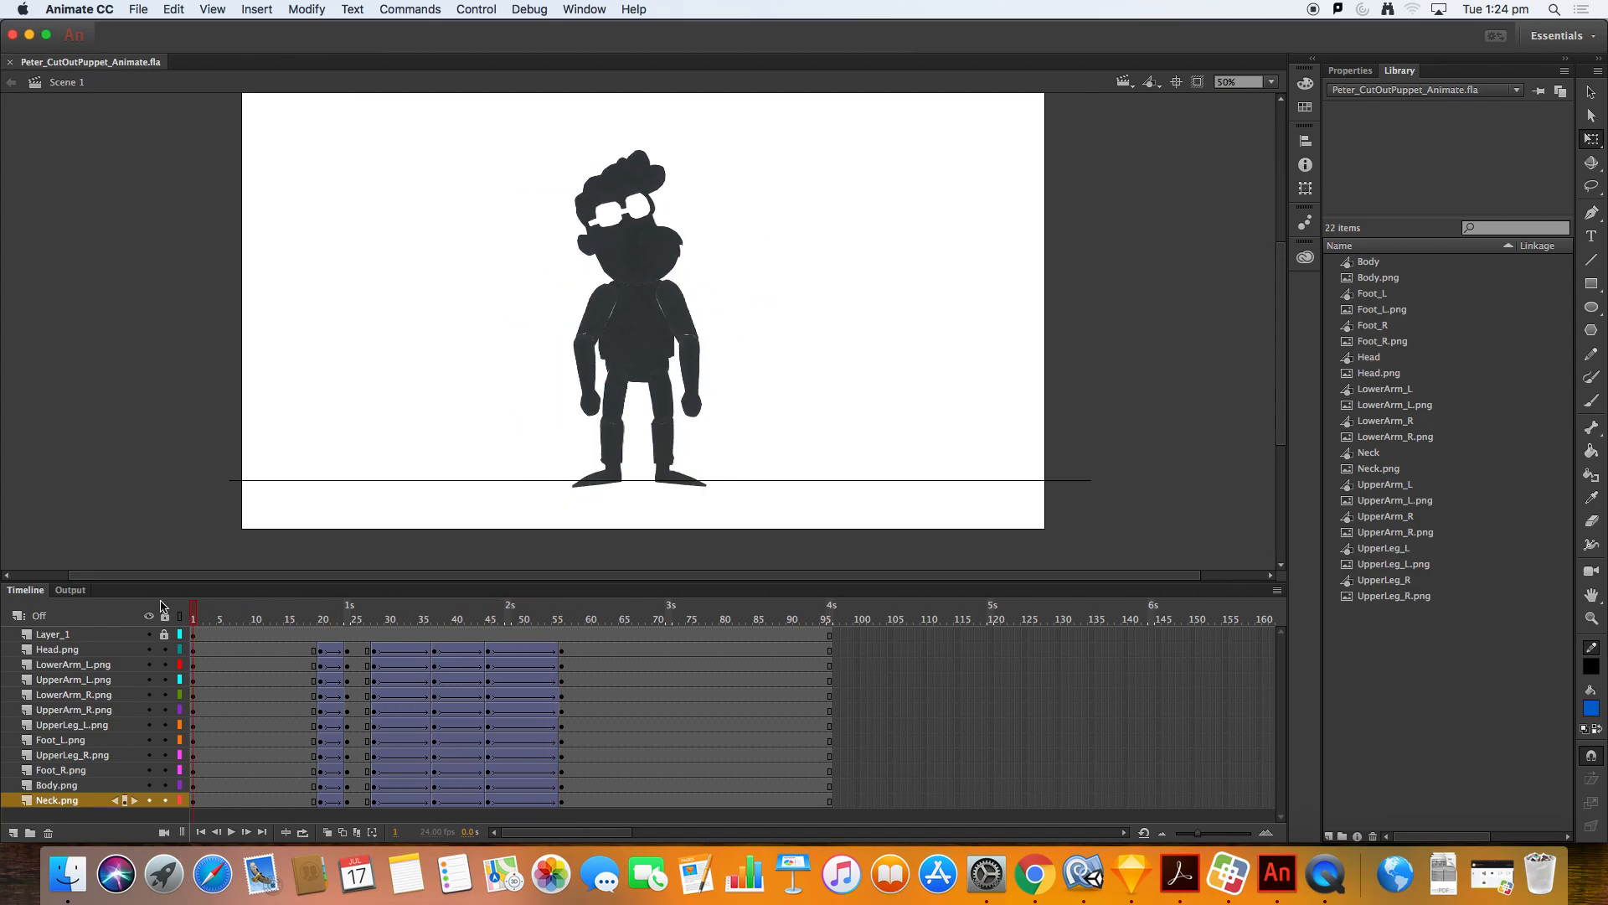
{"action": "key", "text": "Return"}
{"action": "key", "text": "Return"}
{"action": "key", "text": "Return"}
{"action": "key", "text": "Return"}
{"action": "key", "text": "Return"}
Step: Move the jump pose keyframes on all layers from frame 37 back to frame 32
{"action": "left_click_drag", "start_coordinate": [397, 611], "coordinate": [438, 612]}
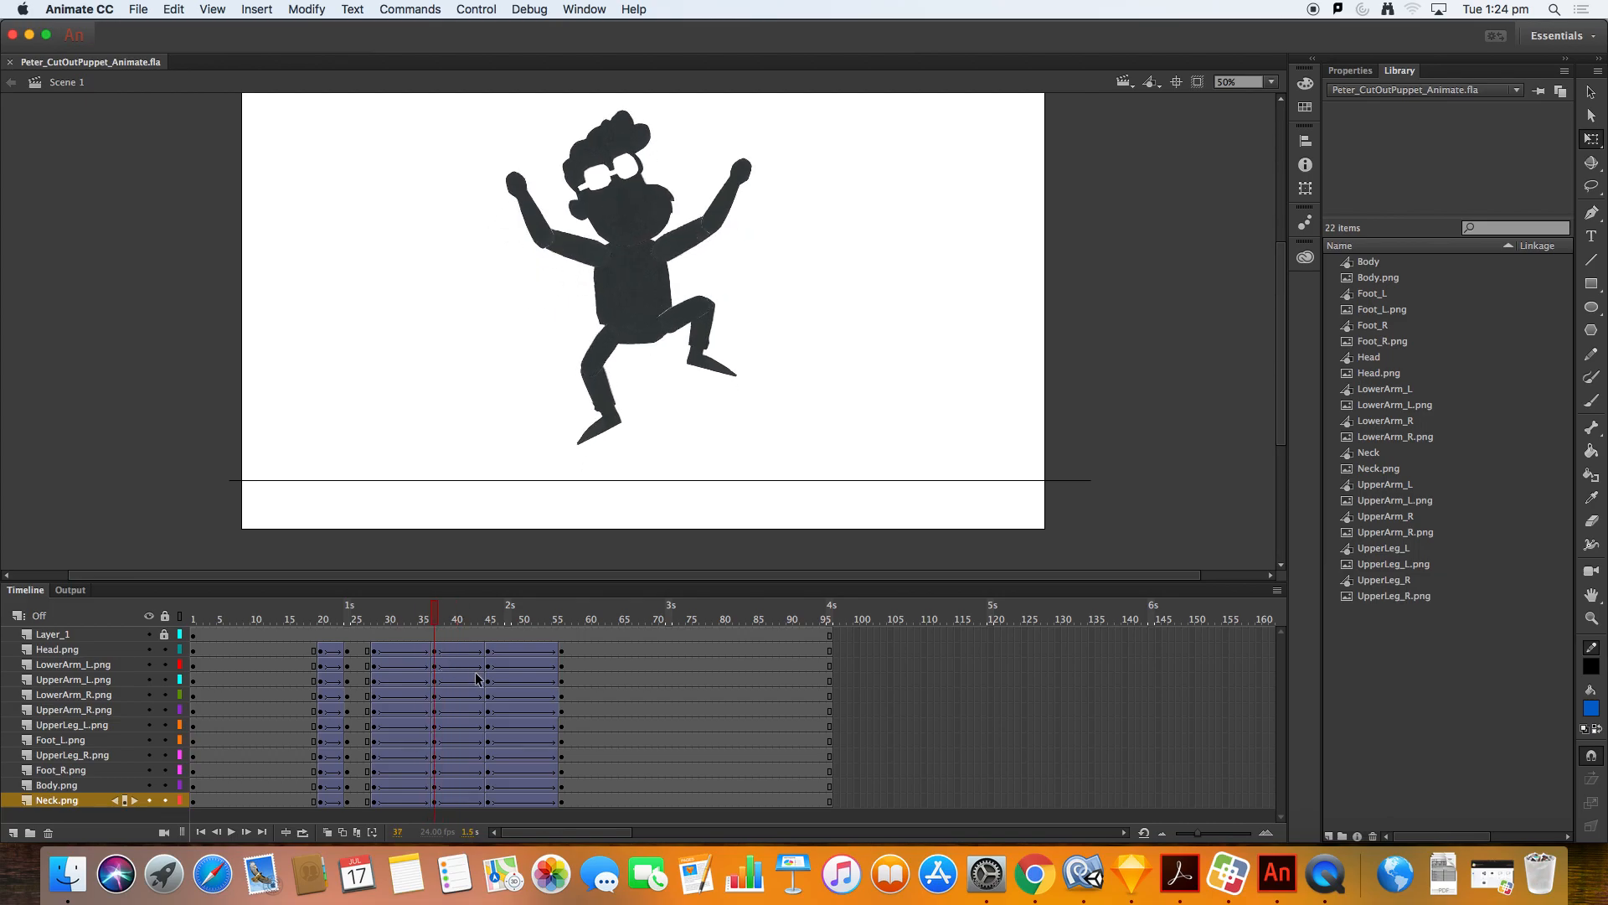
{"action": "left_click", "coordinate": [434, 651]}
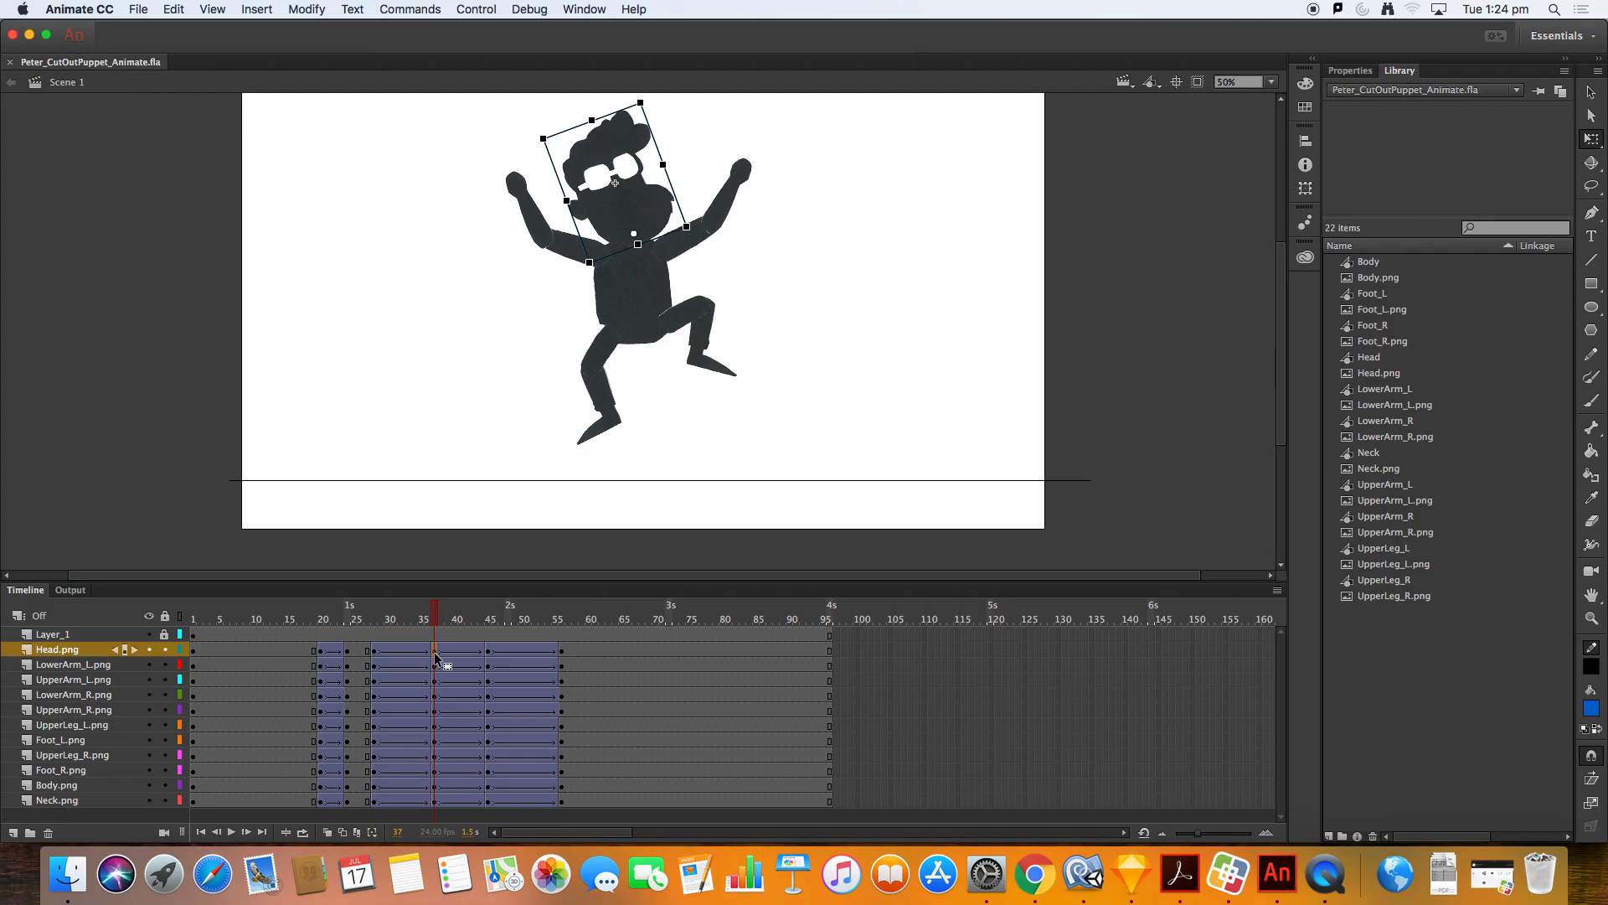
{"action": "left_click", "coordinate": [436, 806], "text": "shift"}
{"action": "left_click_drag", "start_coordinate": [436, 806], "coordinate": [404, 806]}
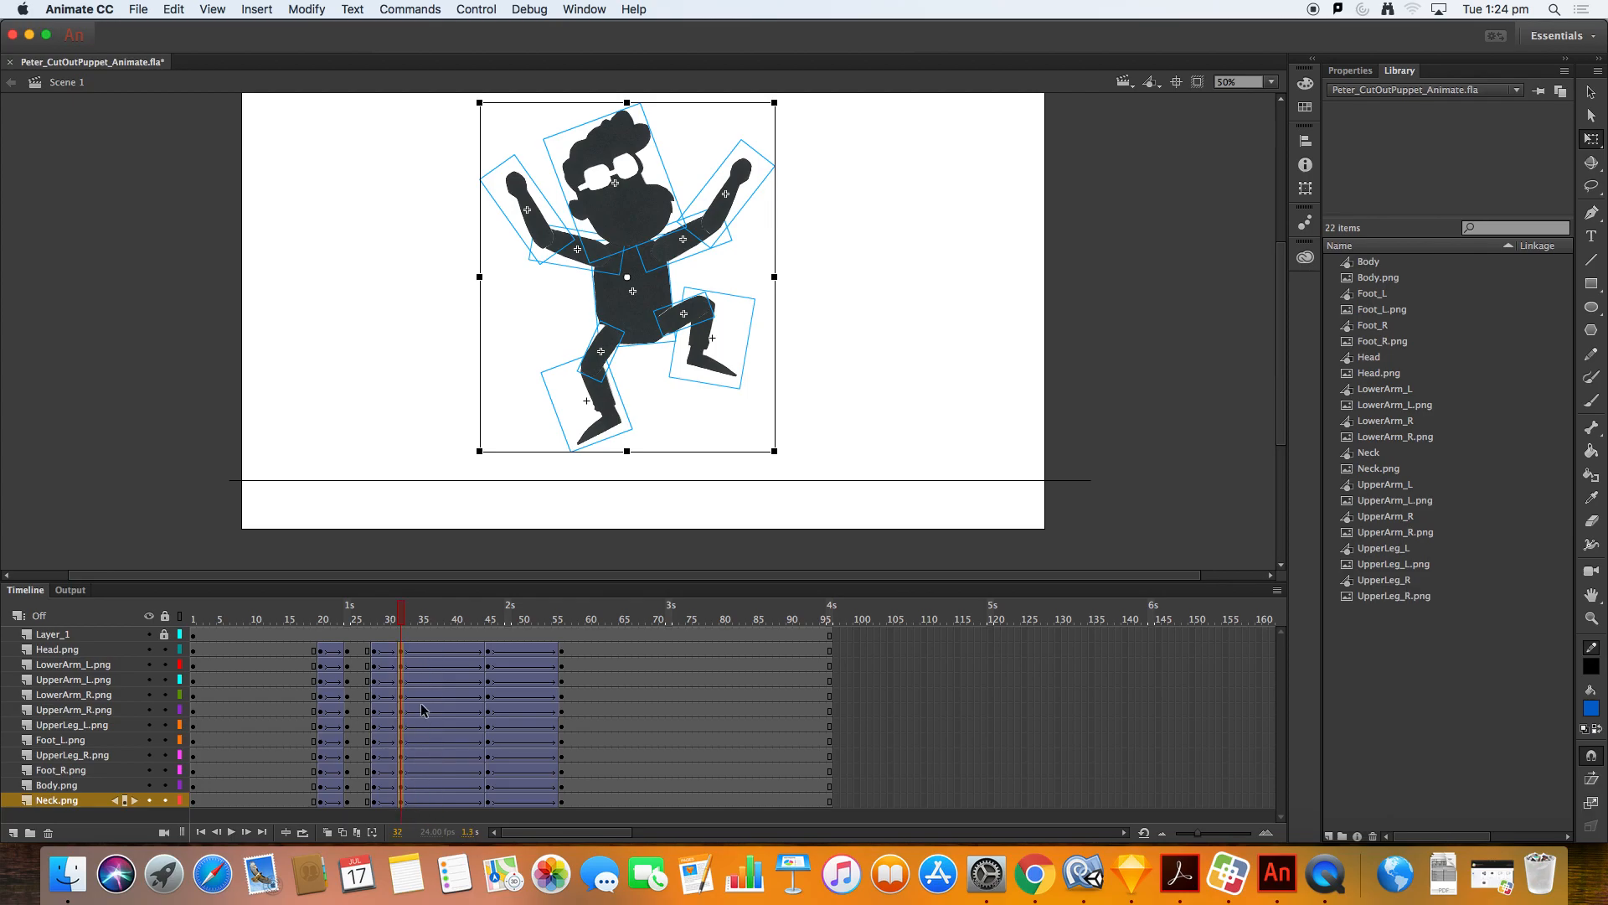
Step: Remove the frames from 37 to 42 on all layers to shorten the fall before landing
{"action": "left_click_drag", "start_coordinate": [397, 623], "coordinate": [474, 638]}
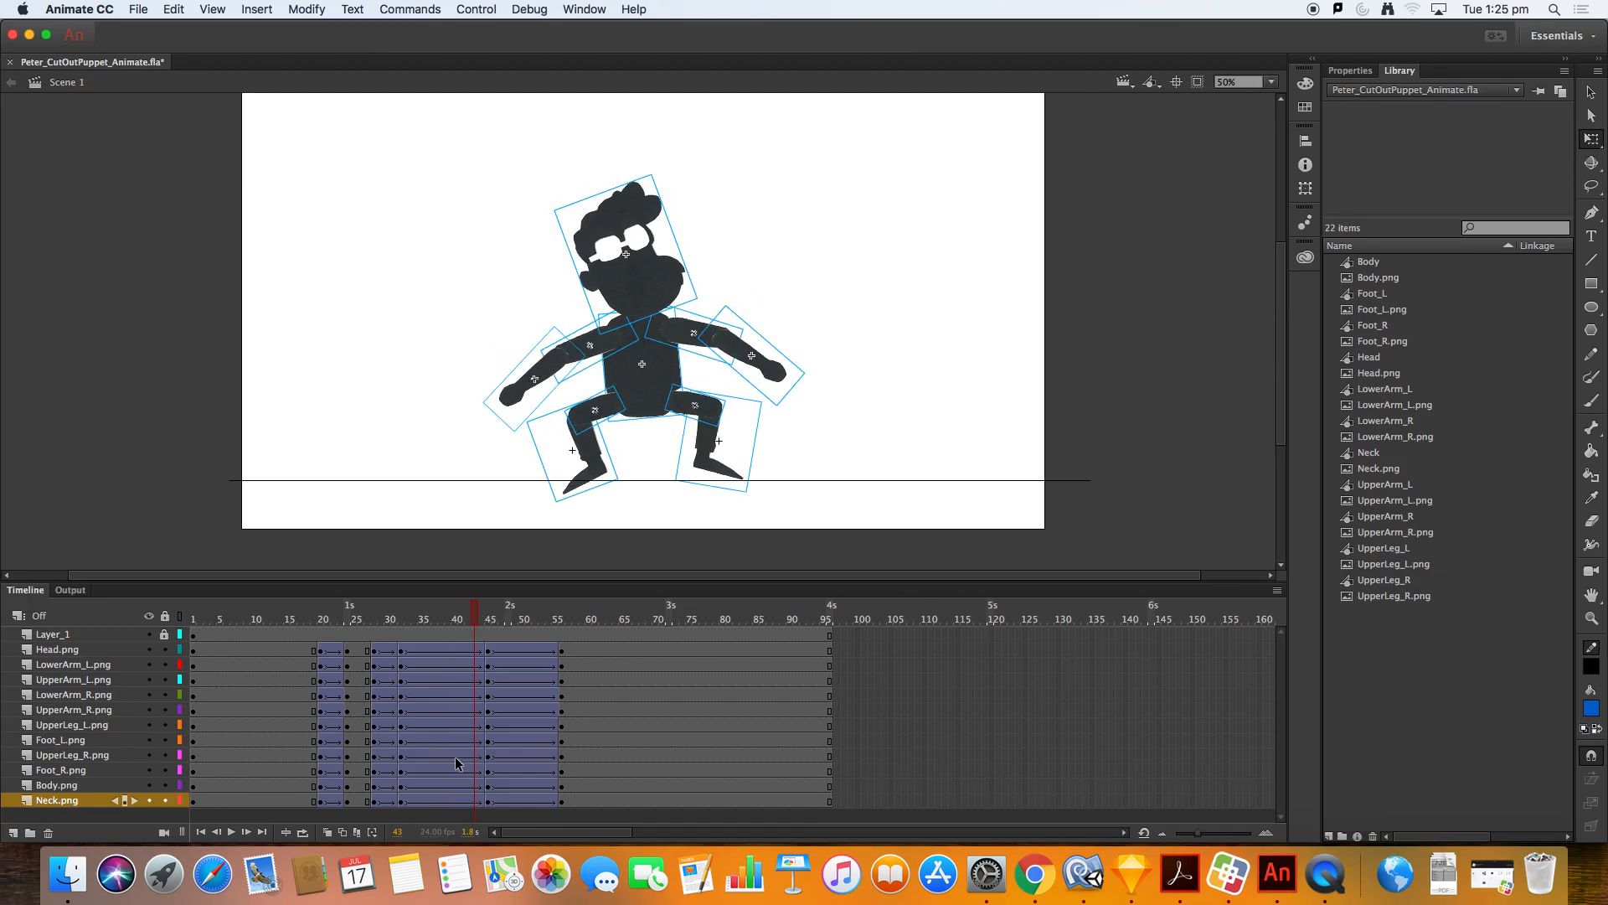
{"action": "left_click", "coordinate": [471, 651]}
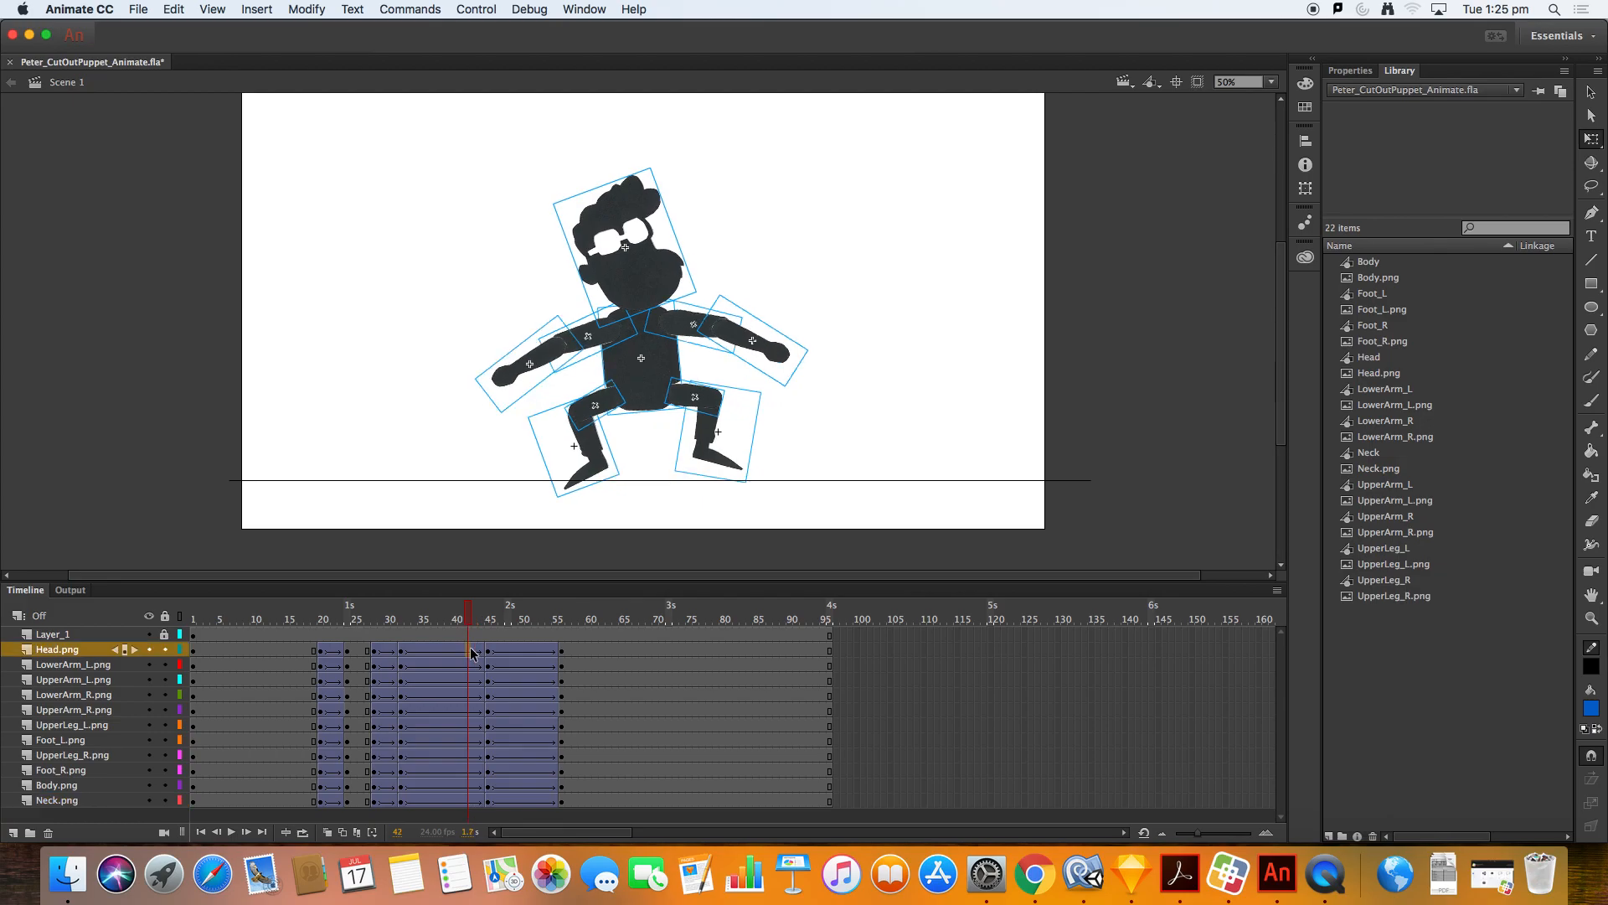
{"action": "left_click", "coordinate": [433, 802], "text": "shift"}
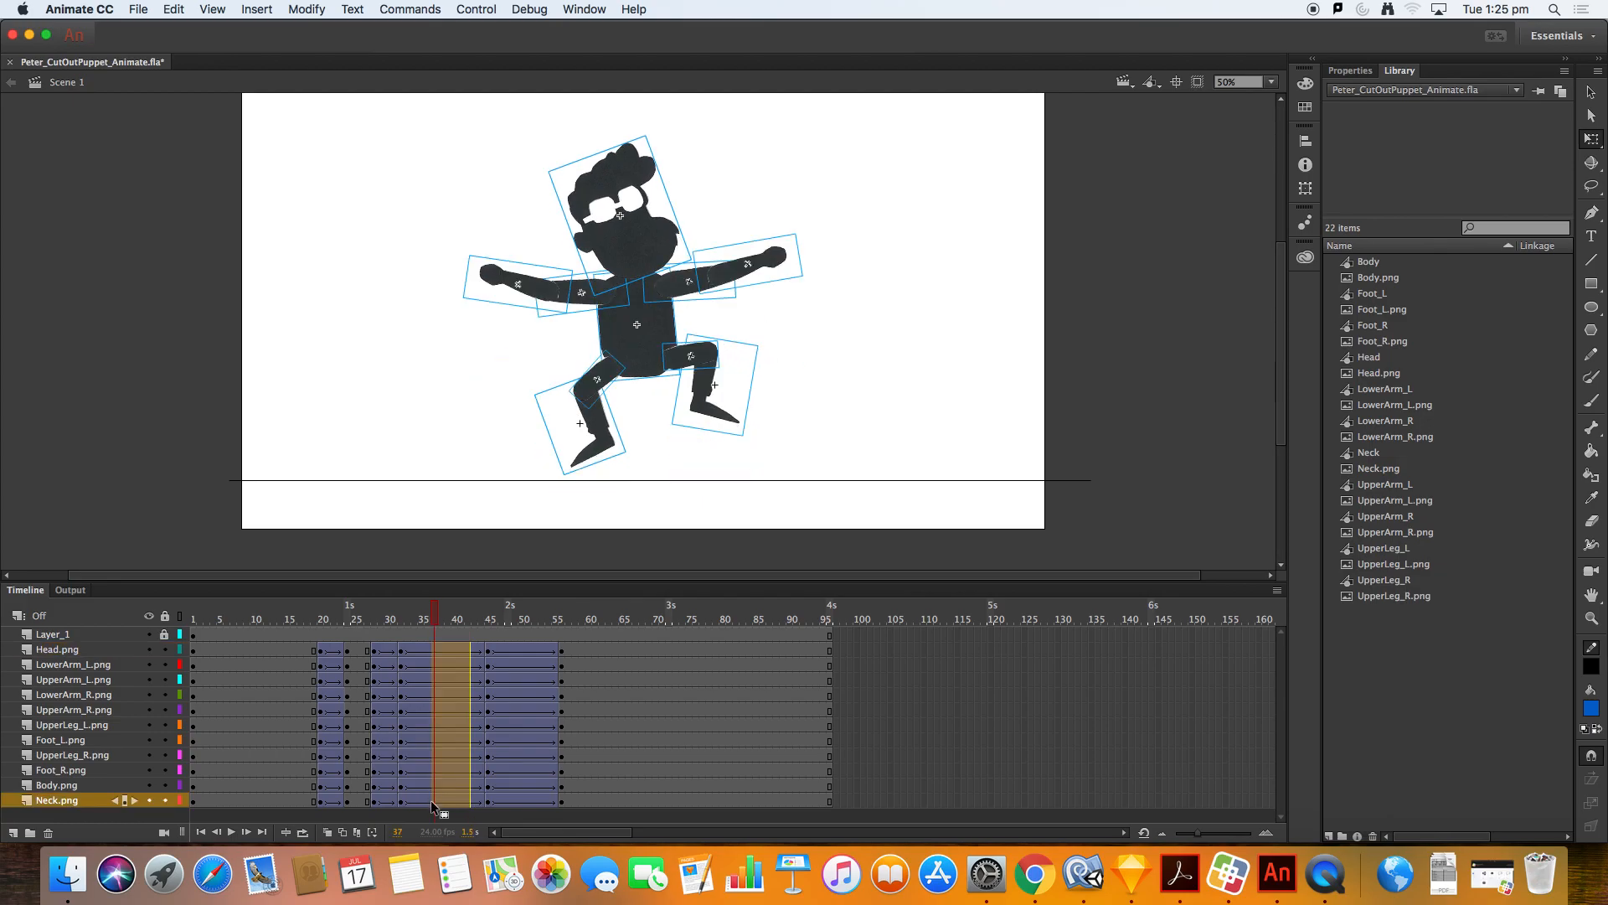
{"action": "right_click", "coordinate": [457, 687]}
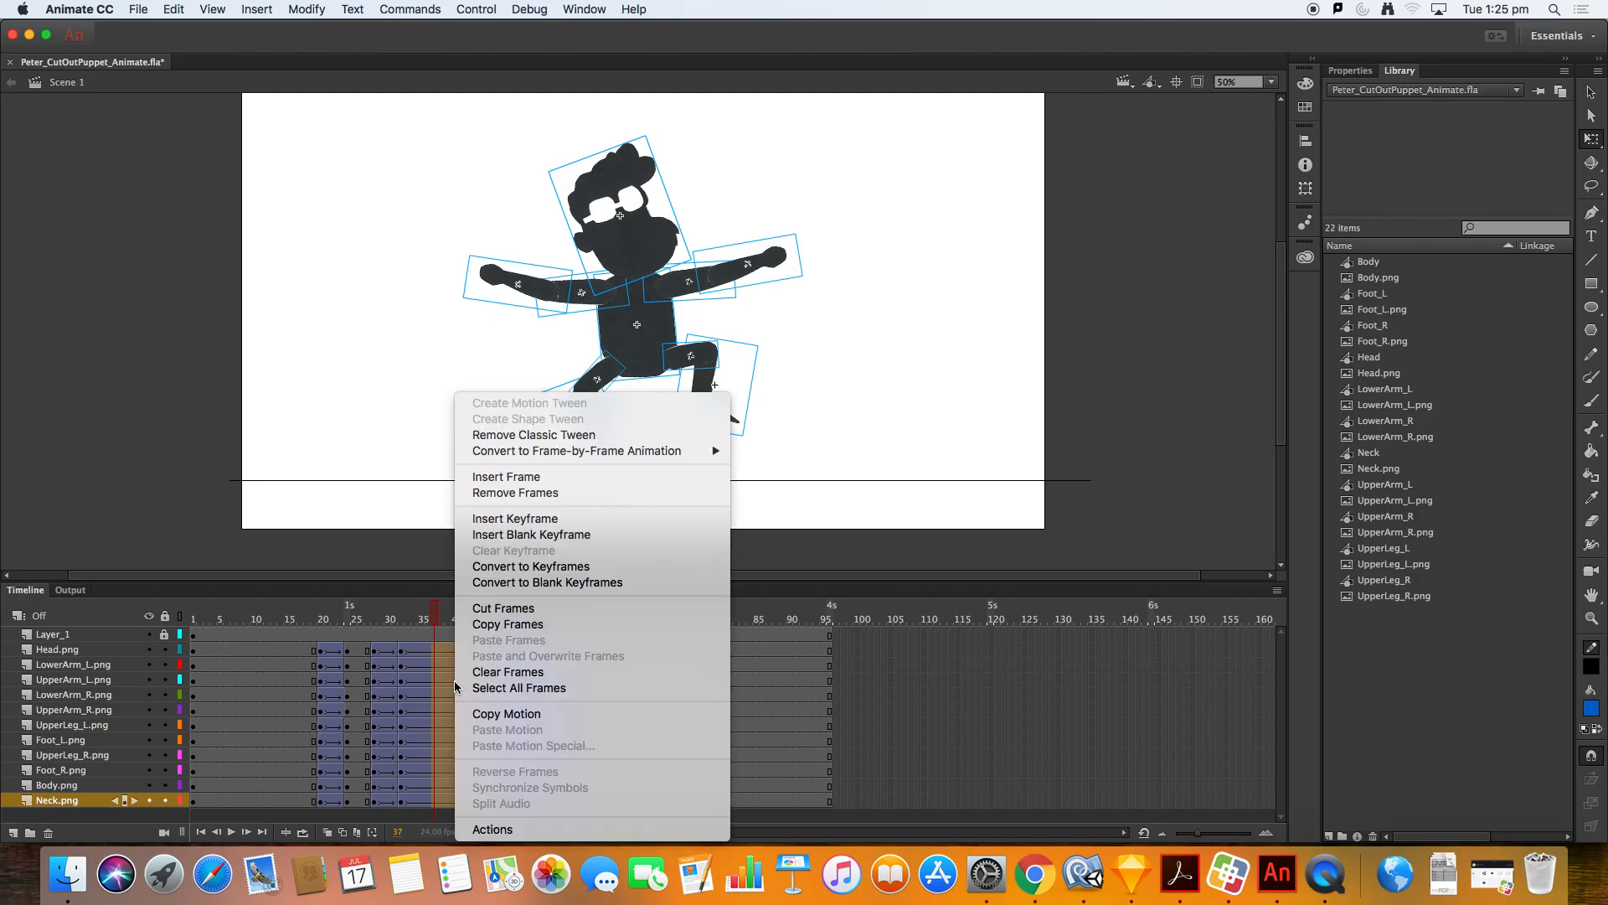
{"action": "left_click", "coordinate": [672, 493]}
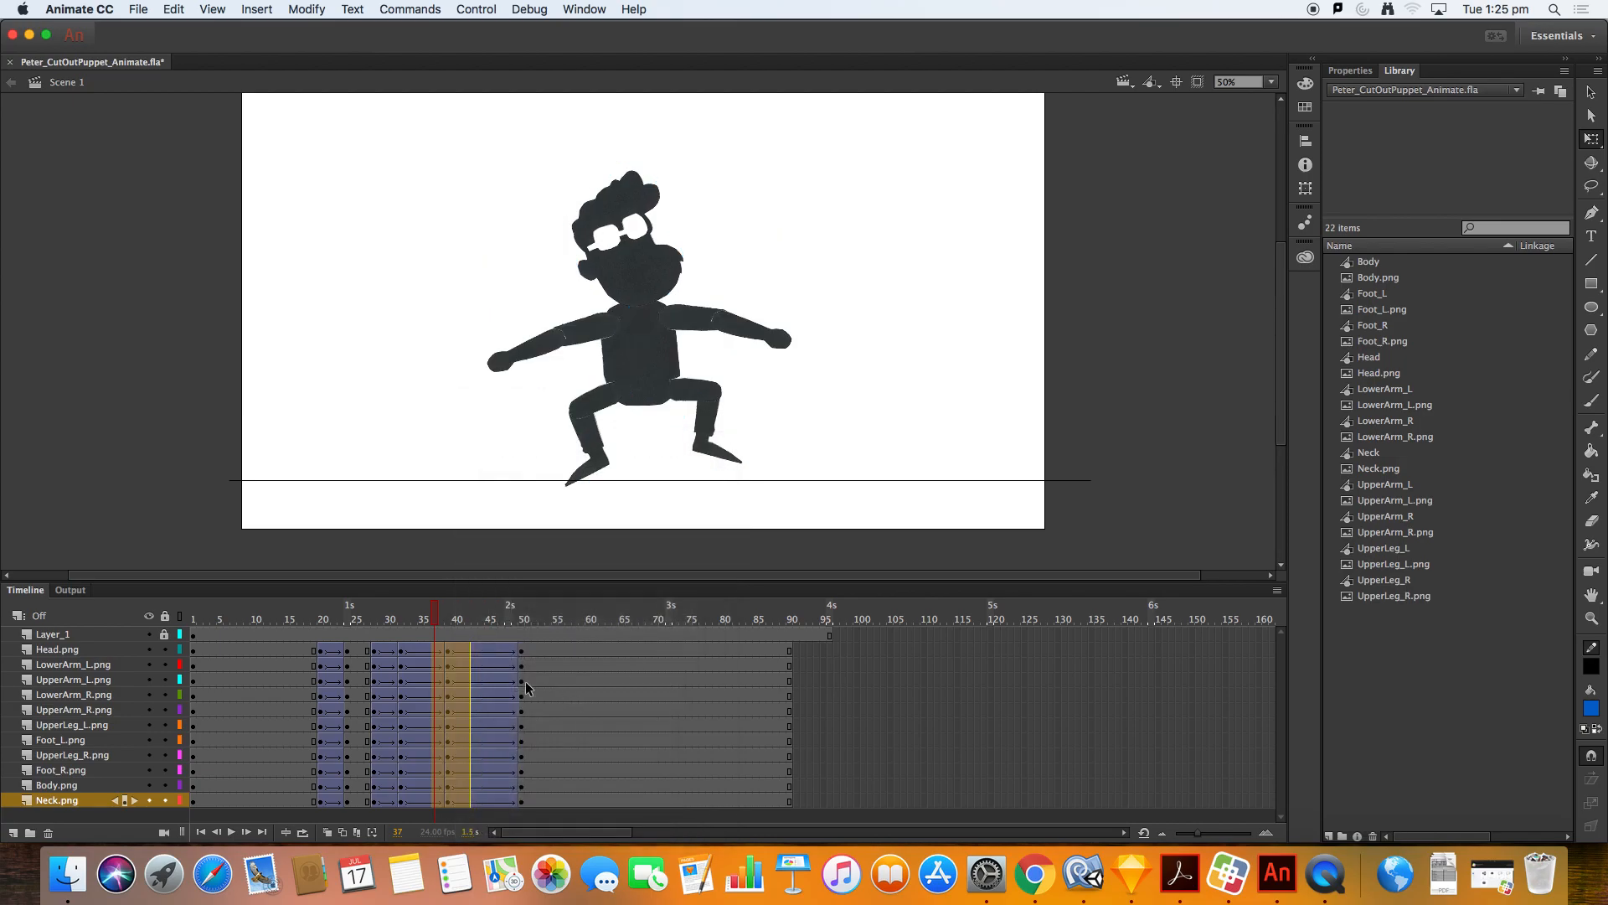
Step: Play the retimed animation again from the first frame
{"action": "left_click_drag", "start_coordinate": [444, 625], "coordinate": [186, 623]}
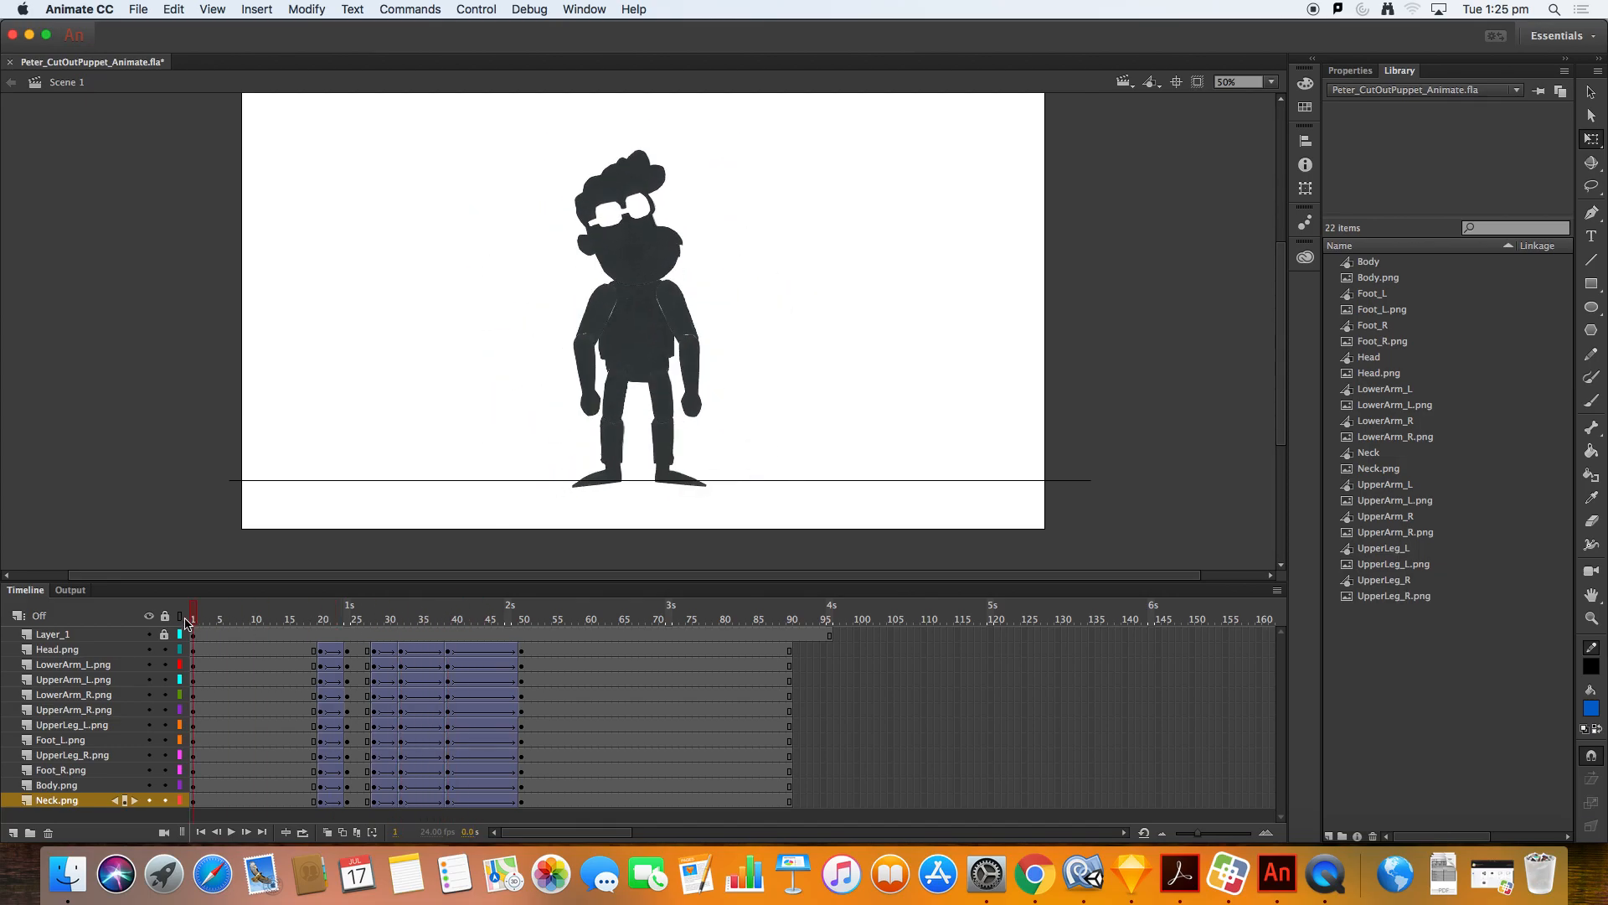
{"action": "key", "text": "Return"}
{"action": "key", "text": "Return"}
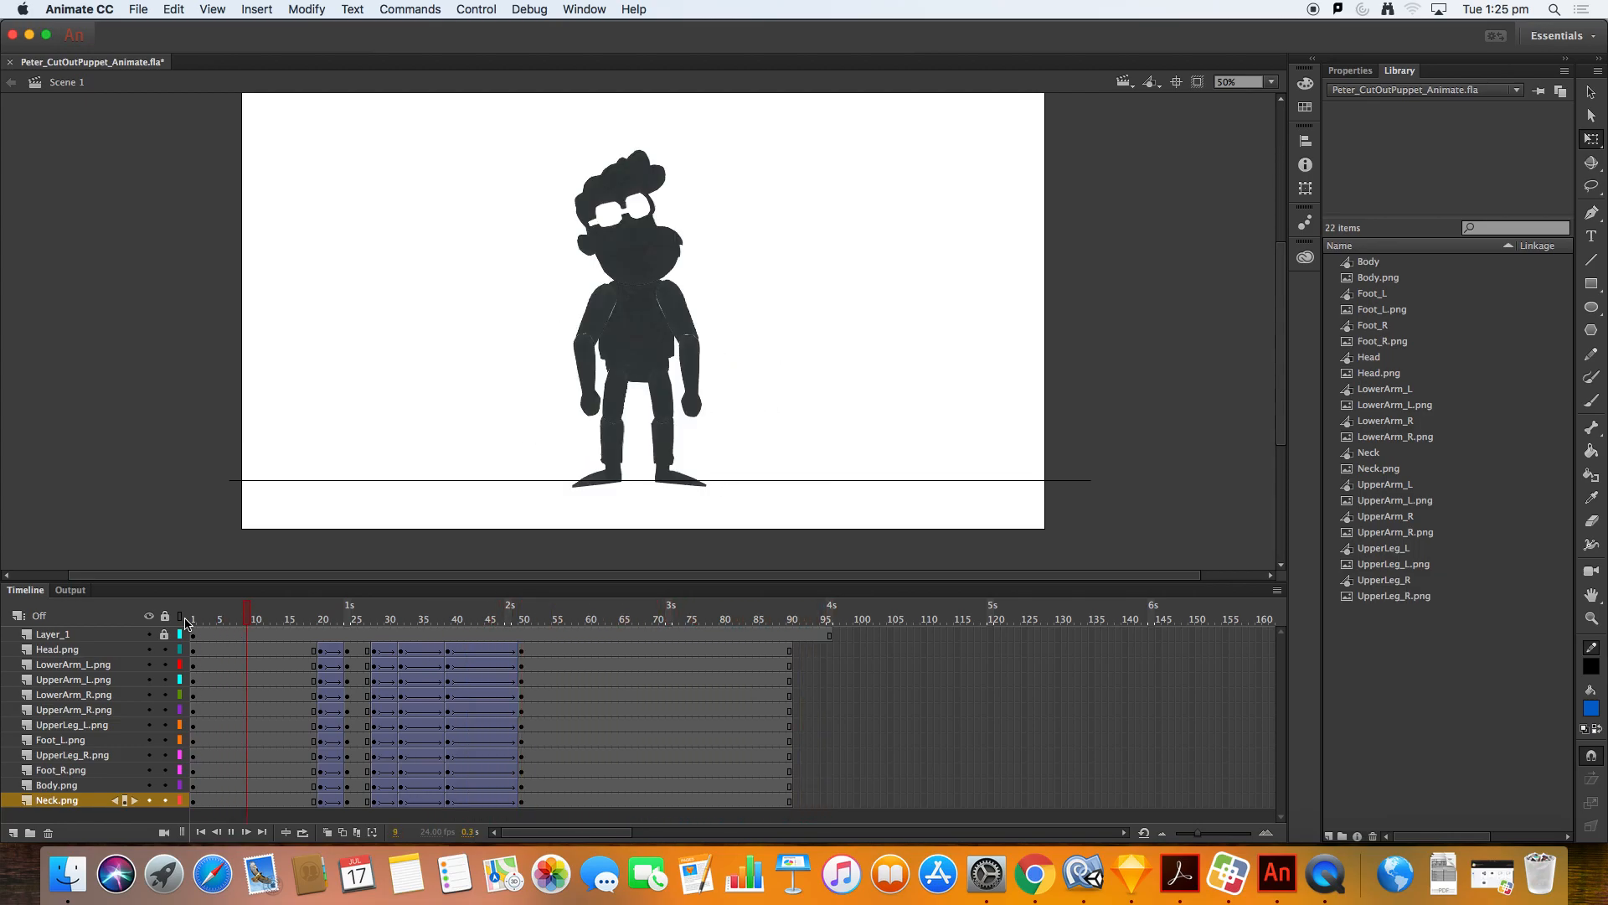